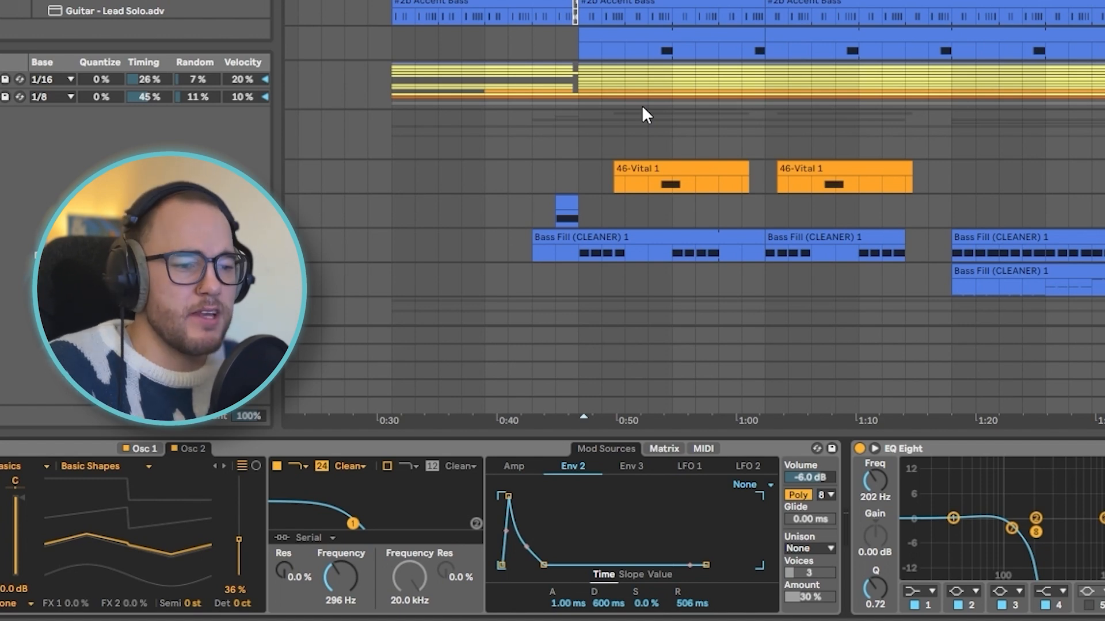
Examine the SUB synth's Filter 1 Freq modulation and Env 2 envelope, and play back the bass
click(663, 448)
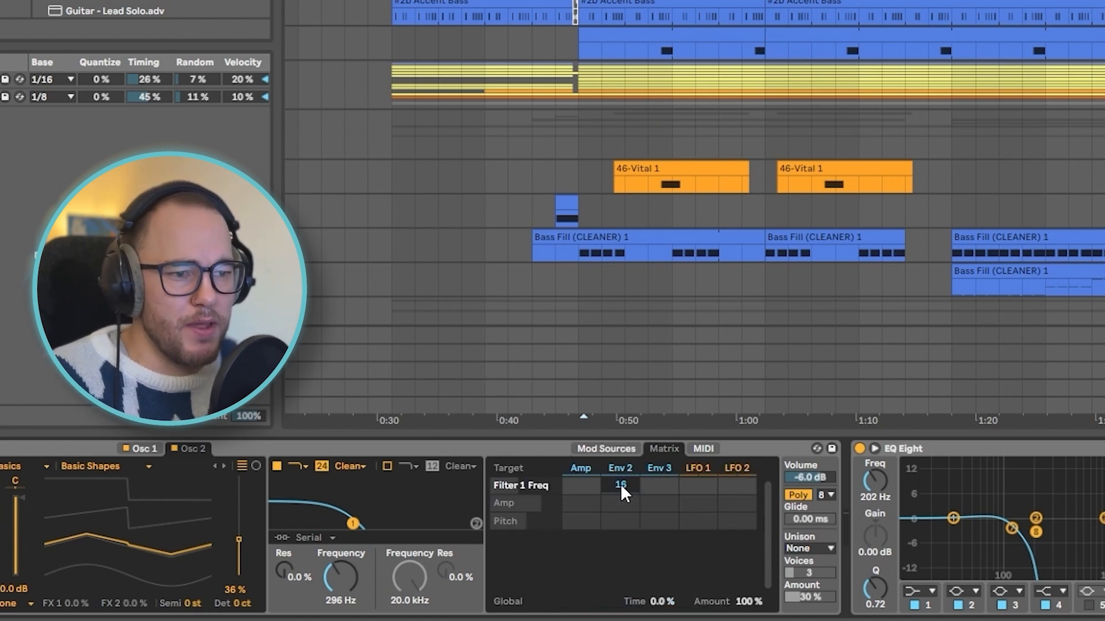
click(621, 467)
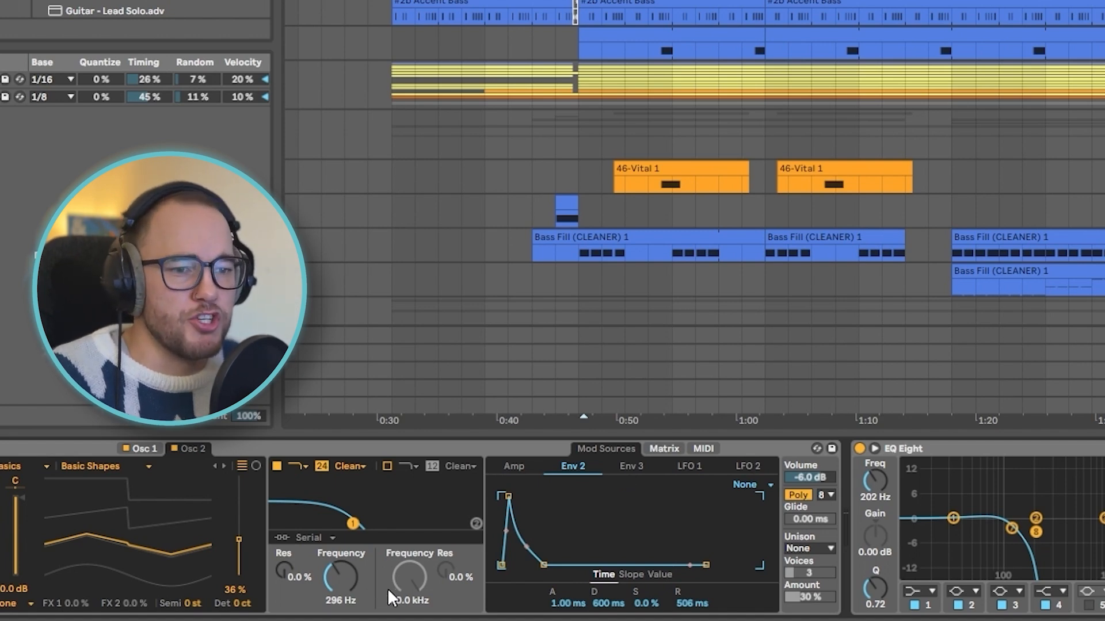
key(space)
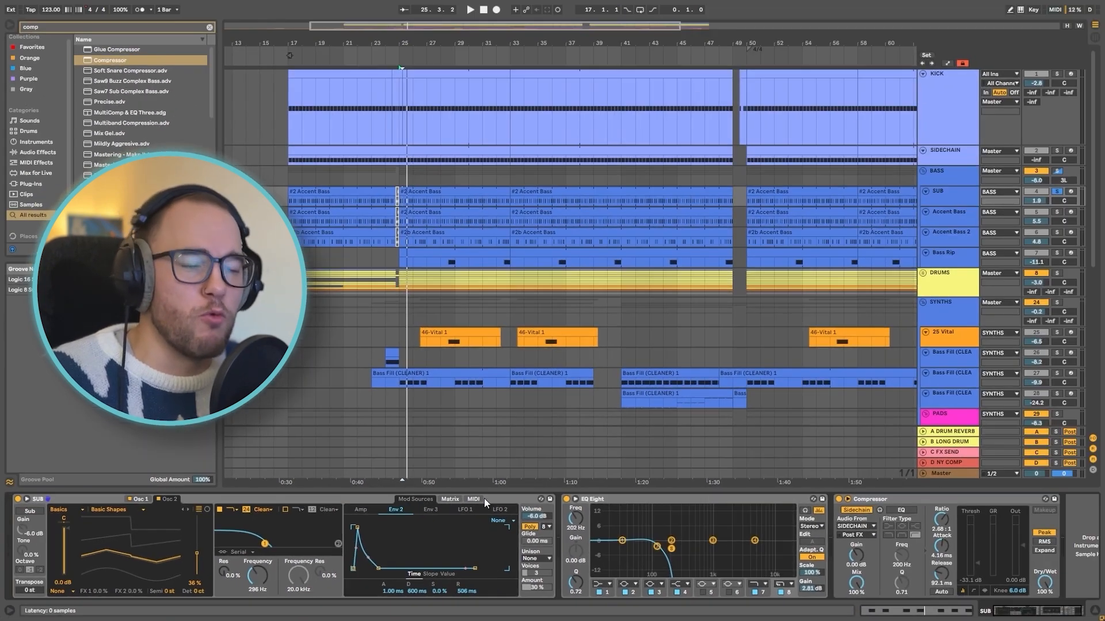
click(955, 450)
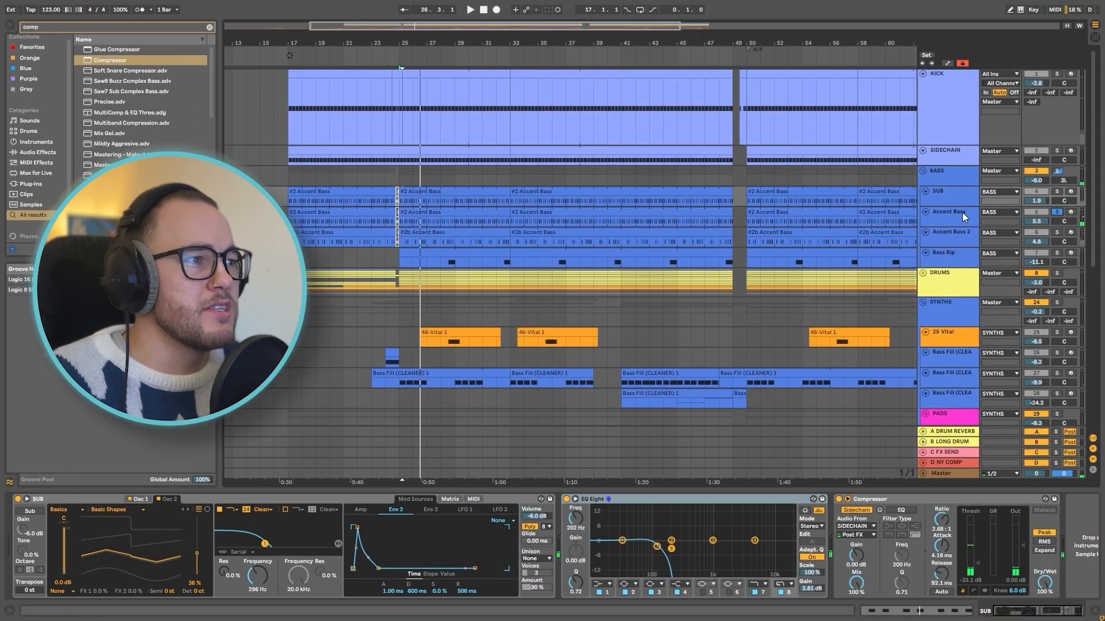
Open the bar 25 clip on the Accent Bass track and play it with the SUB track also soloed
click(962, 213)
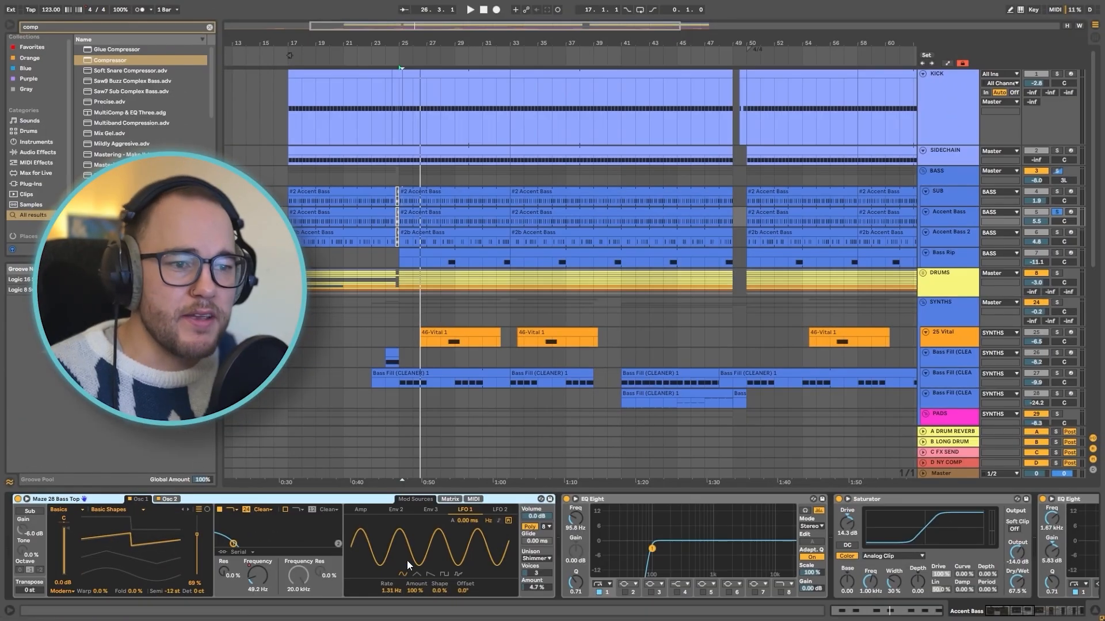
double_click(444, 219)
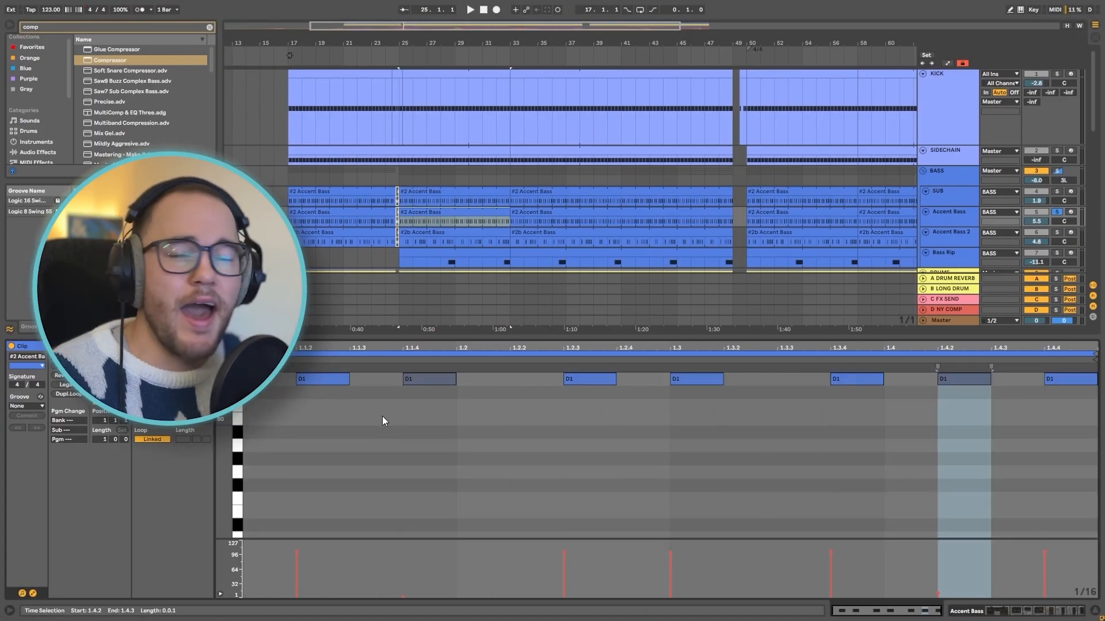
click(1057, 195)
key(space)
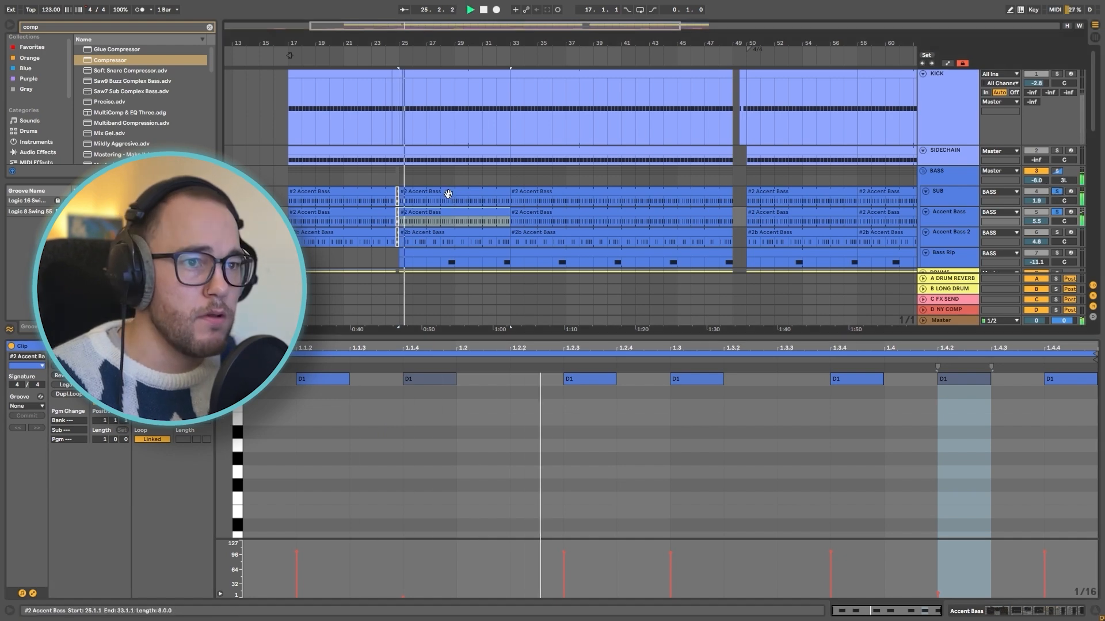
Compare the note patterns of the SUB and Accent Bass clips starting at bar 25 during playback
click(449, 192)
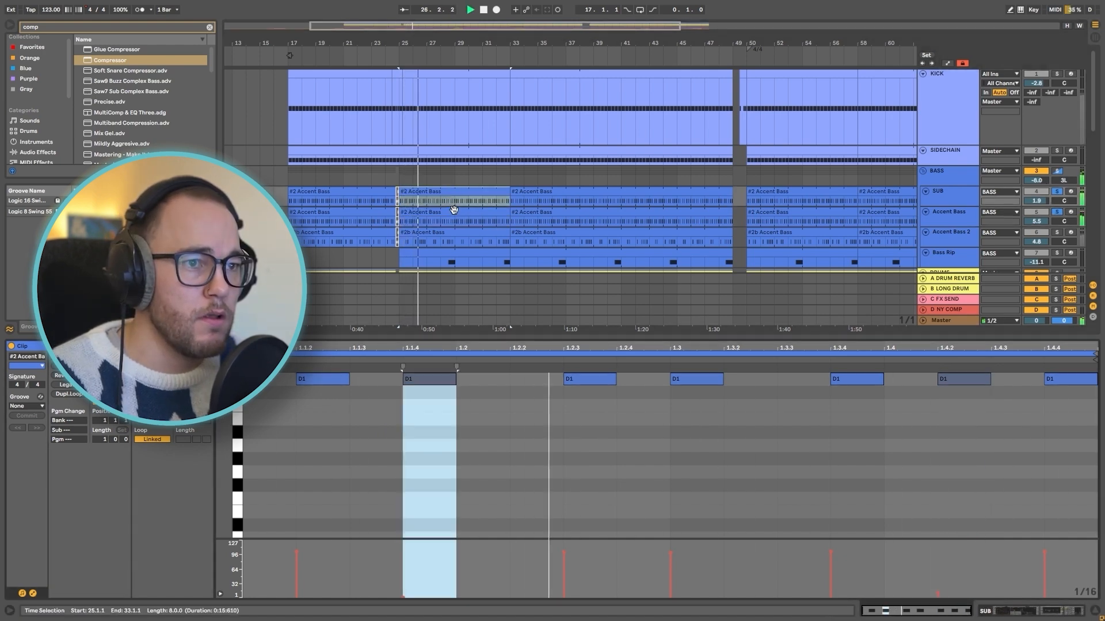
click(456, 213)
click(458, 194)
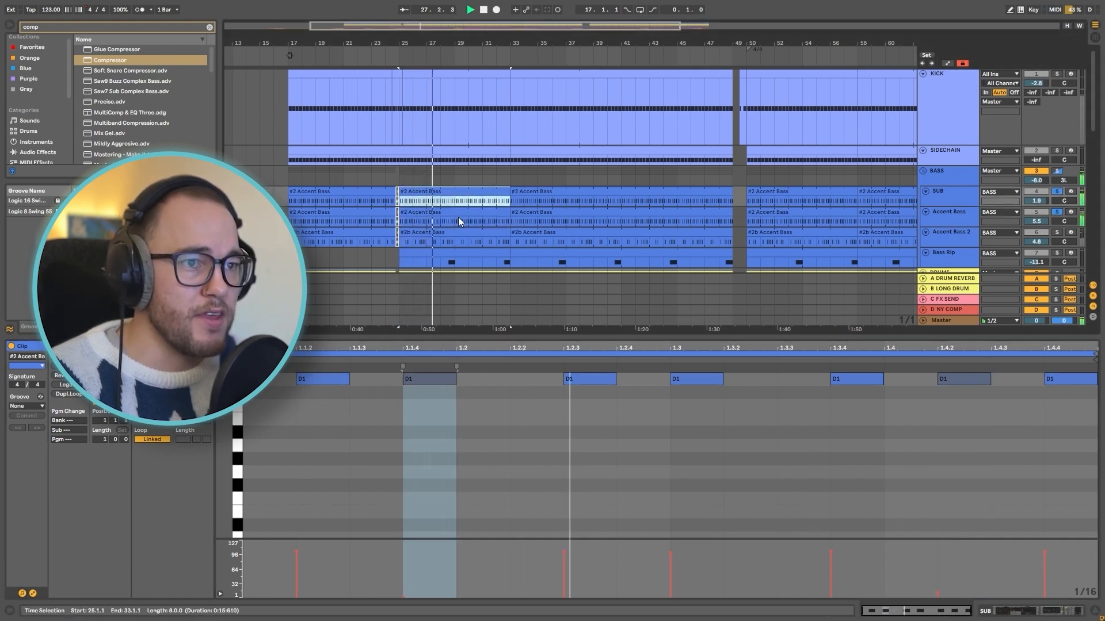
click(458, 216)
click(464, 198)
click(464, 214)
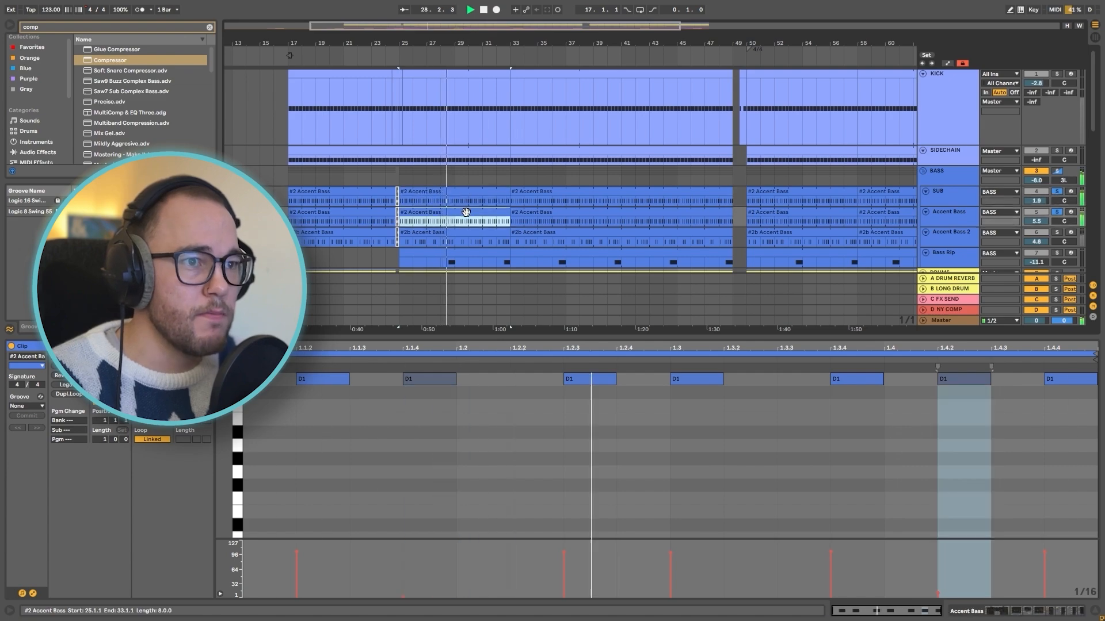
Examine the Accent Bass synth's modulation matrix, the wave shapes of both oscillators and the Env 2 envelope
click(960, 215)
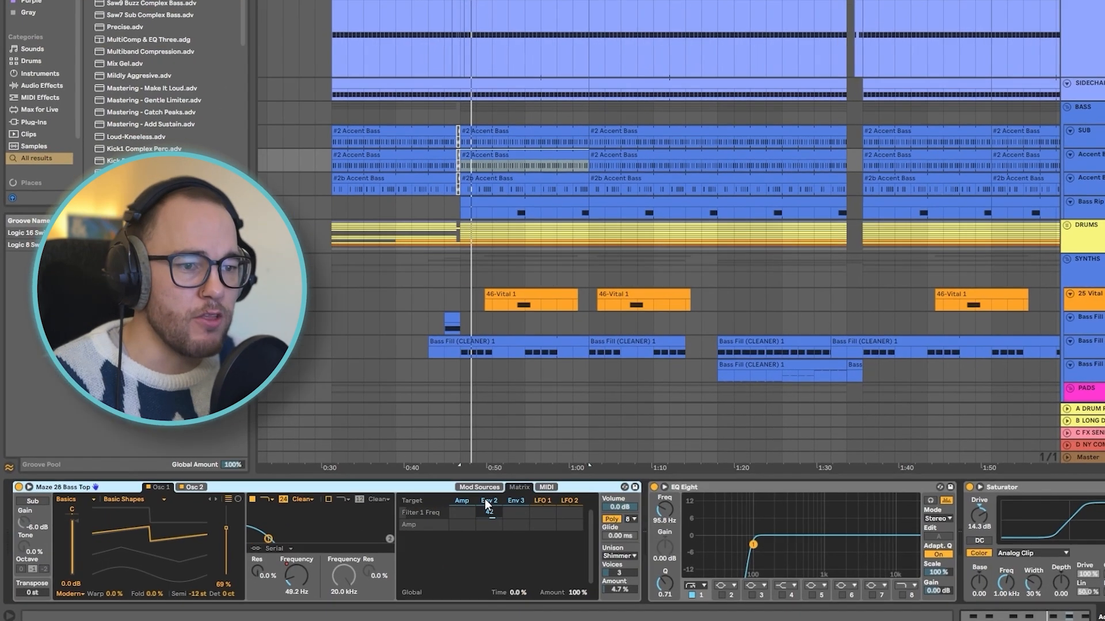
click(450, 499)
click(275, 447)
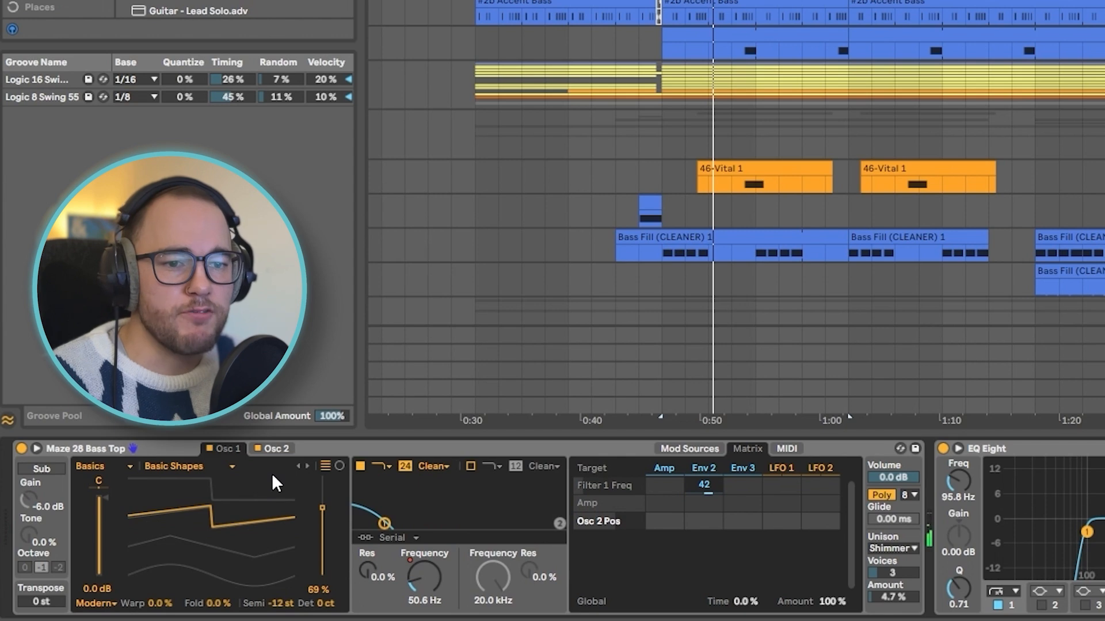
click(280, 449)
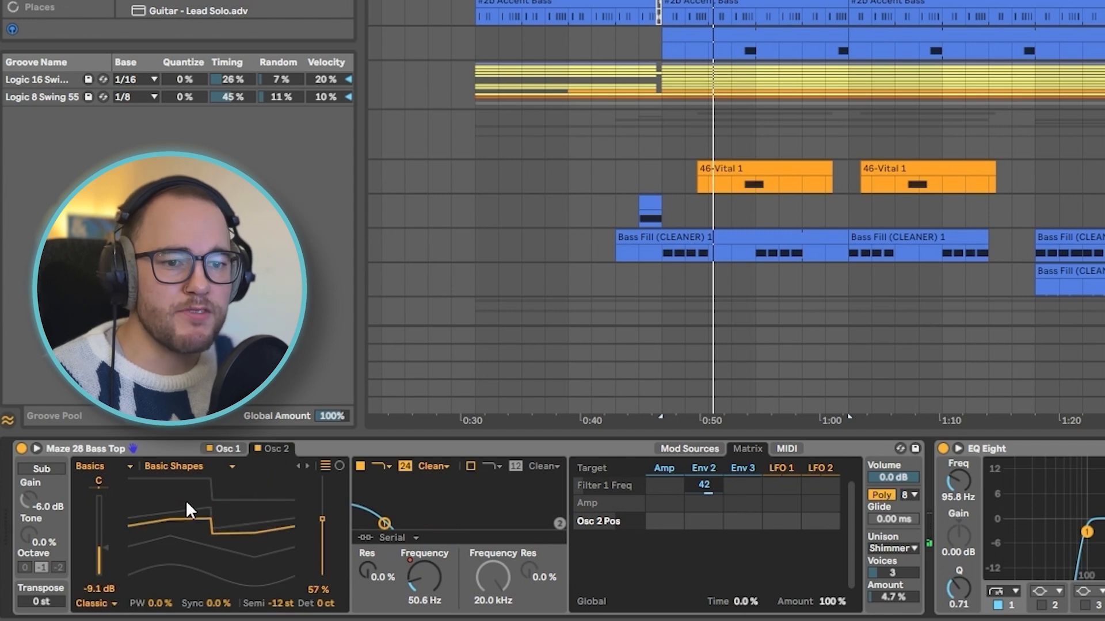
click(230, 448)
key(space)
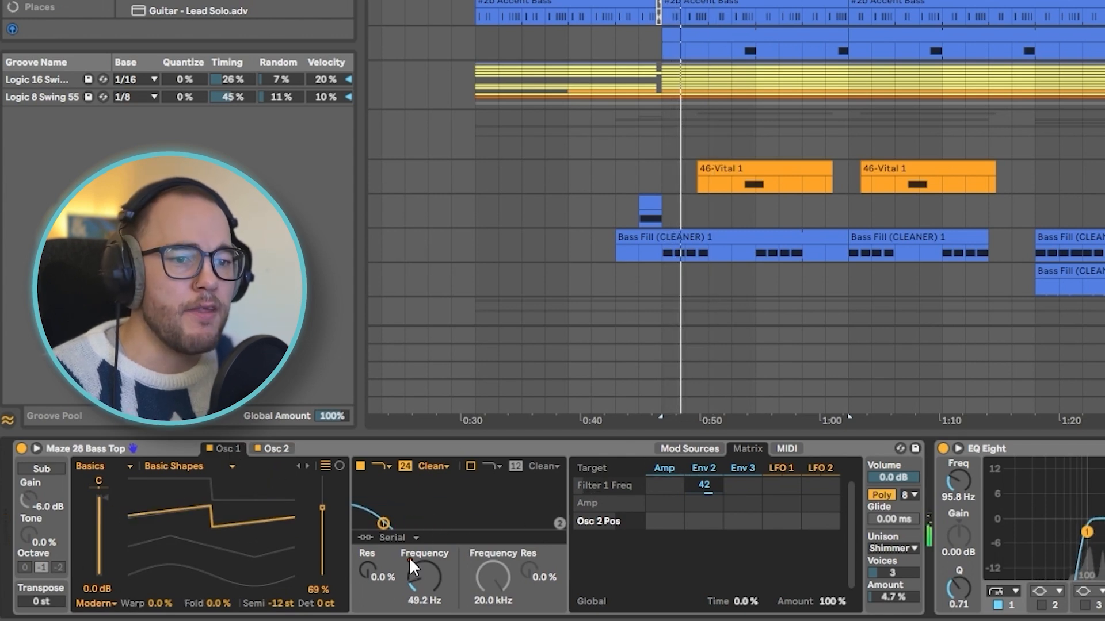
click(705, 469)
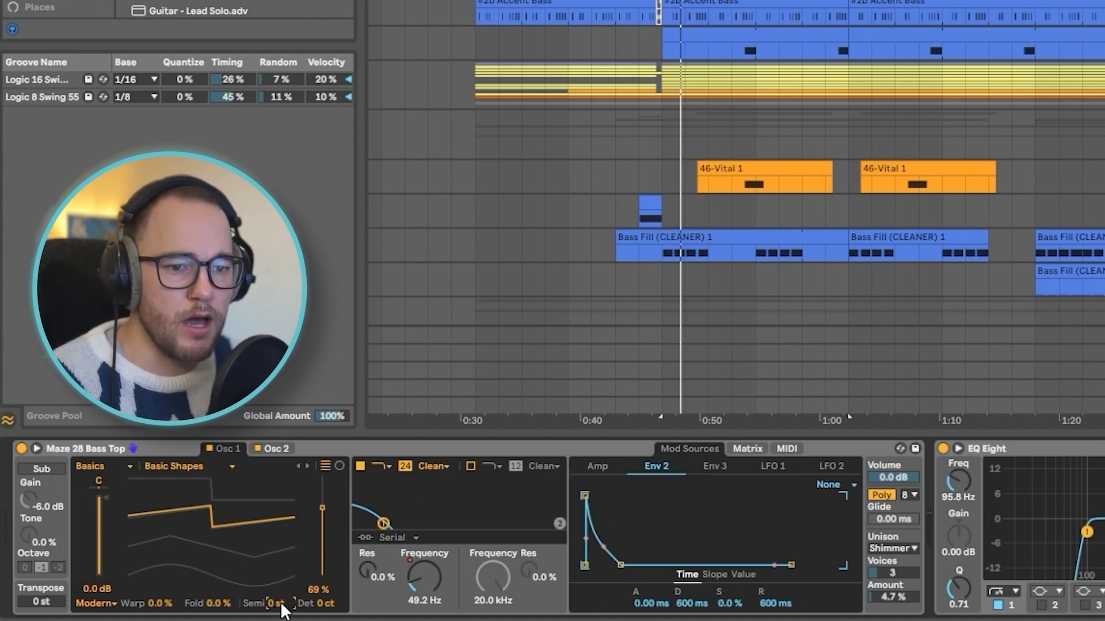
Collapse the Delay device in the Accent Bass chain and check the synth's unison mode, keeping Shimmer
click(276, 450)
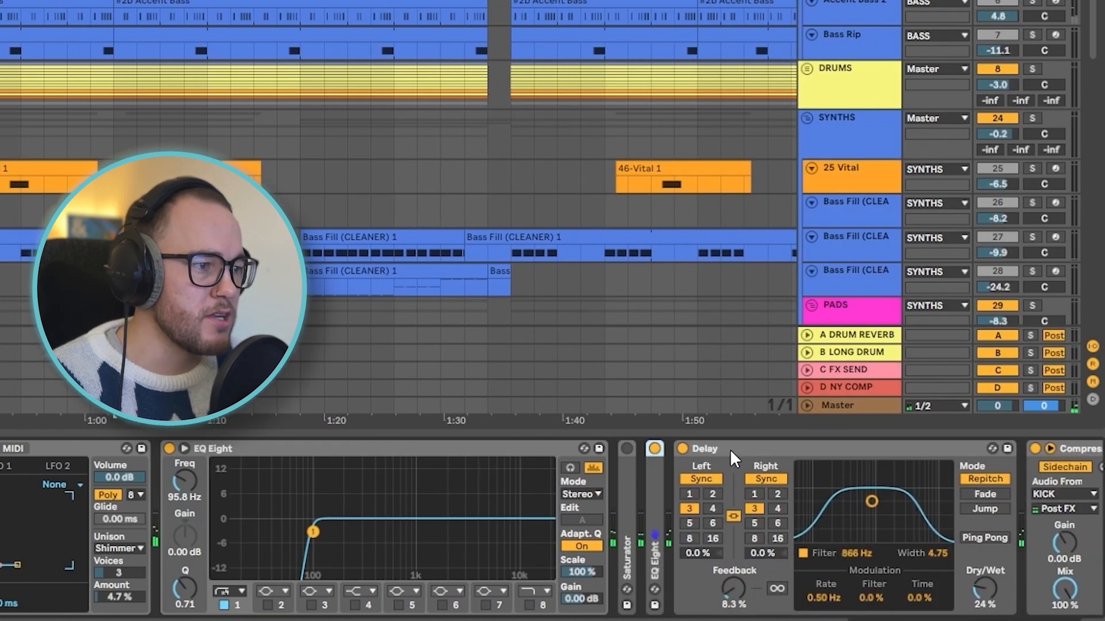
double_click(740, 448)
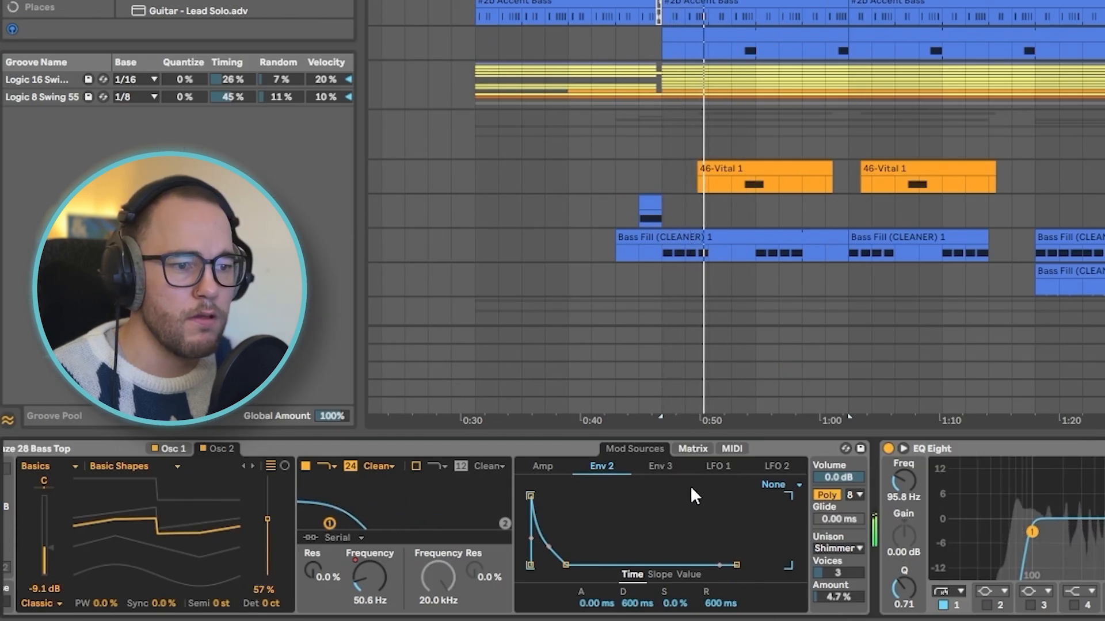
click(838, 549)
click(839, 546)
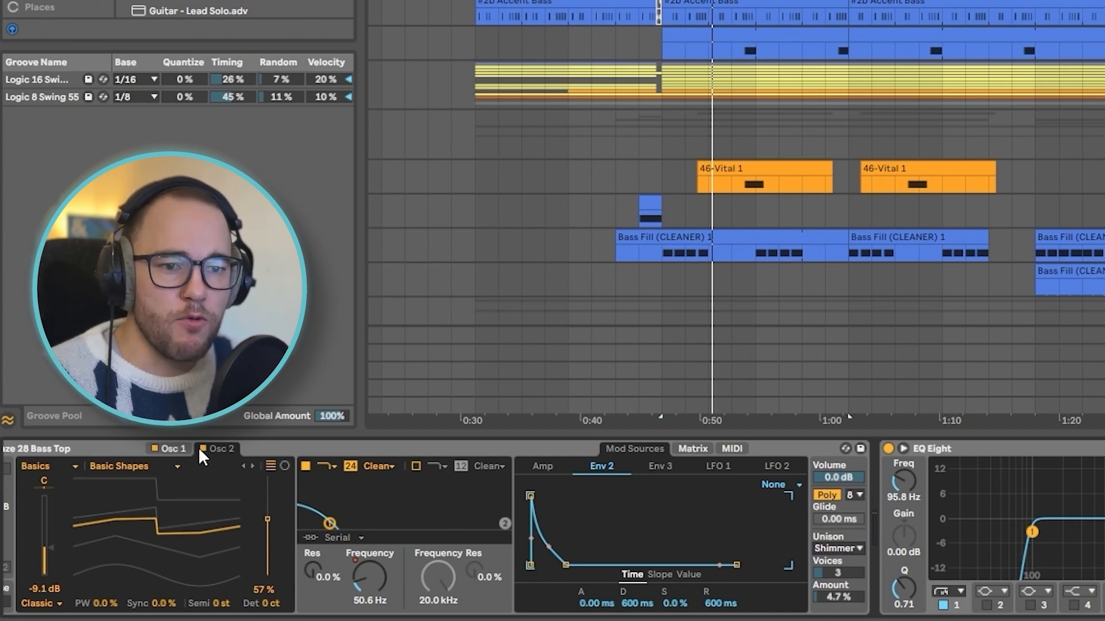
Set the semitone transposition of Osc 2 and Osc 1 to -12 st
drag(217, 599, 220, 611)
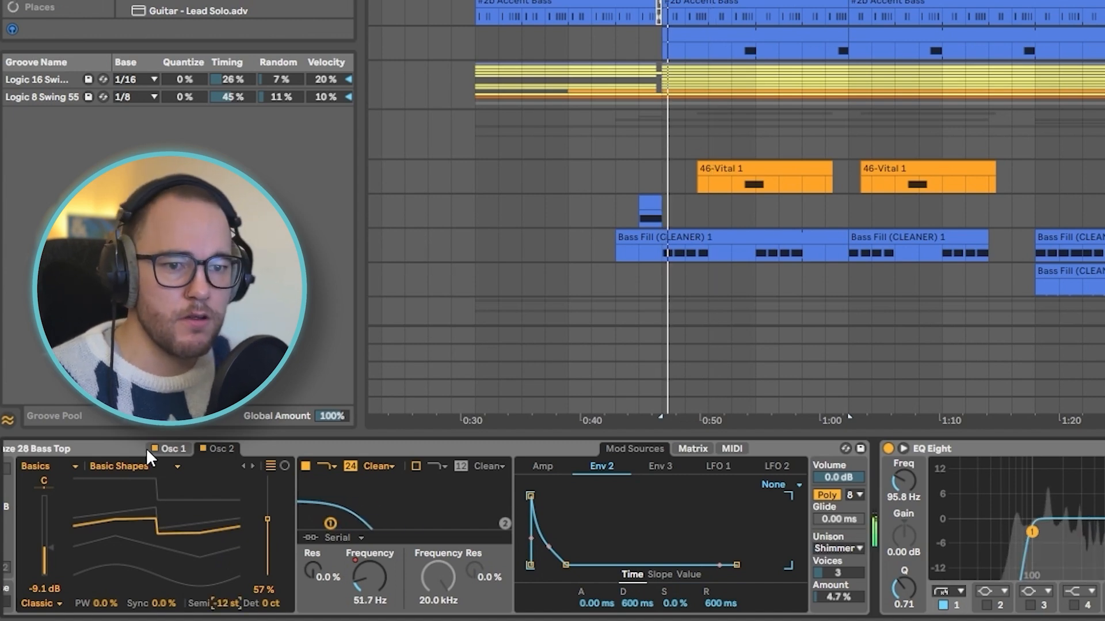
click(170, 448)
text(-12)
key(Return)
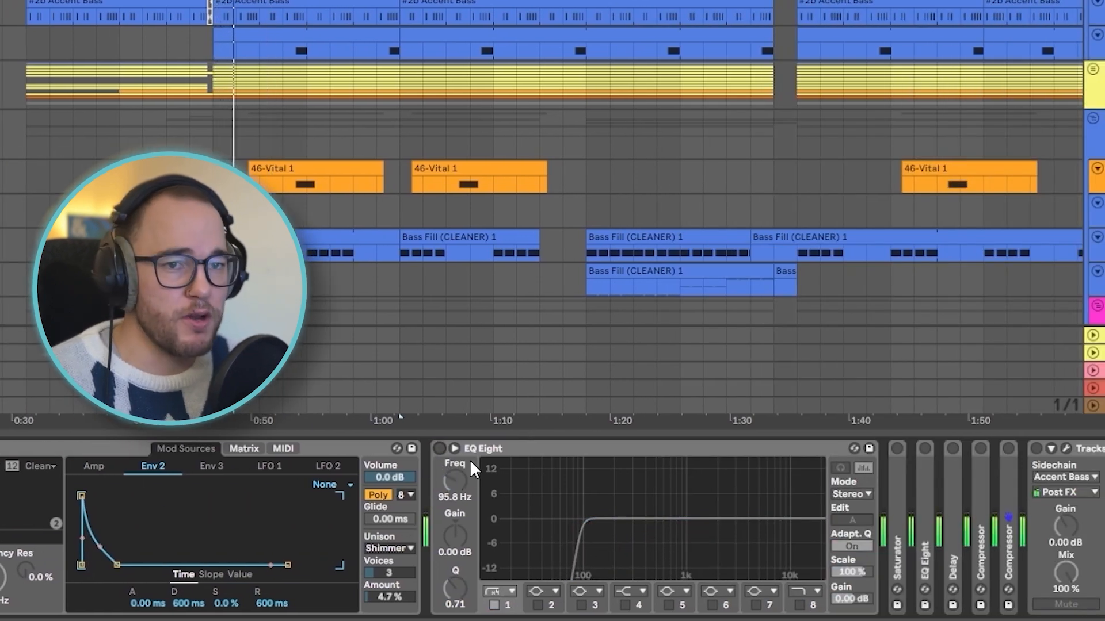
Compare the accent bass sound with its first EQ Eight bypassed and enabled
key(0)
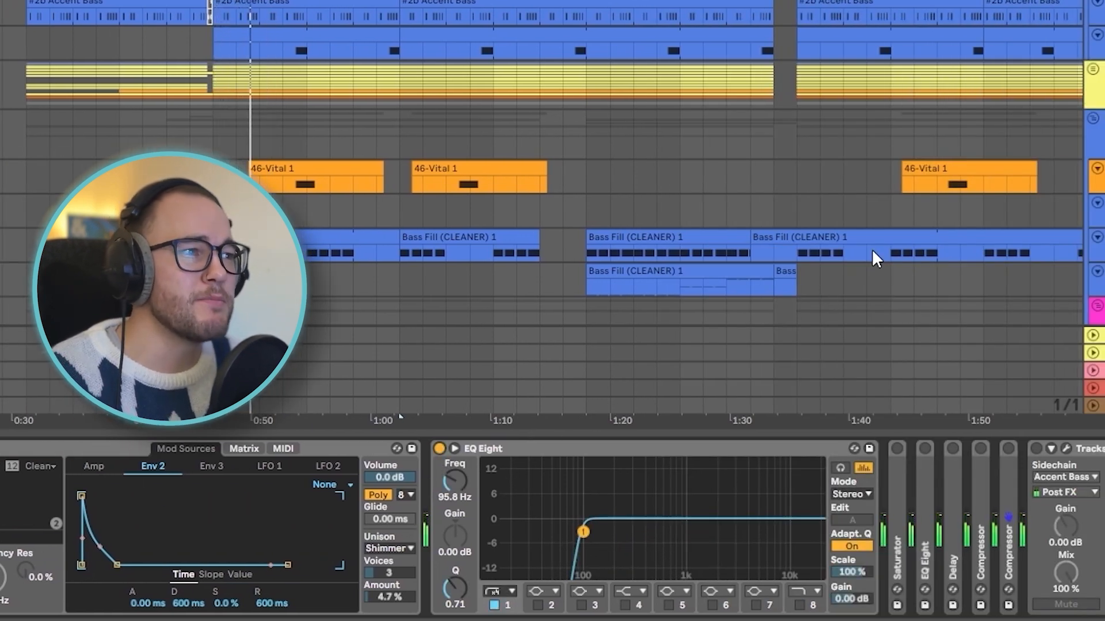
click(439, 448)
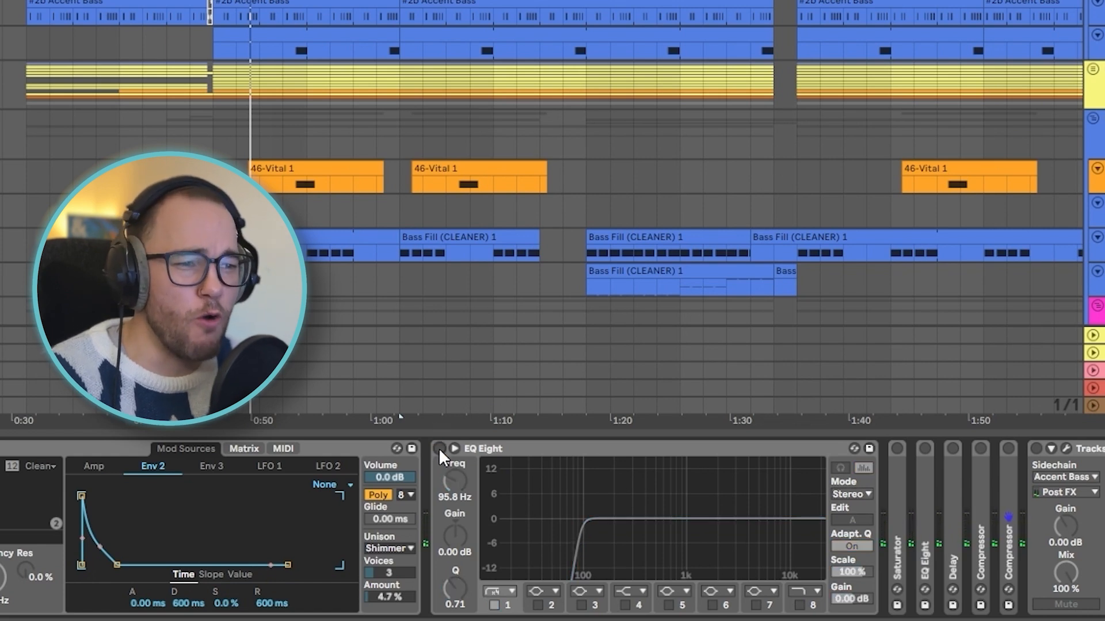
click(440, 447)
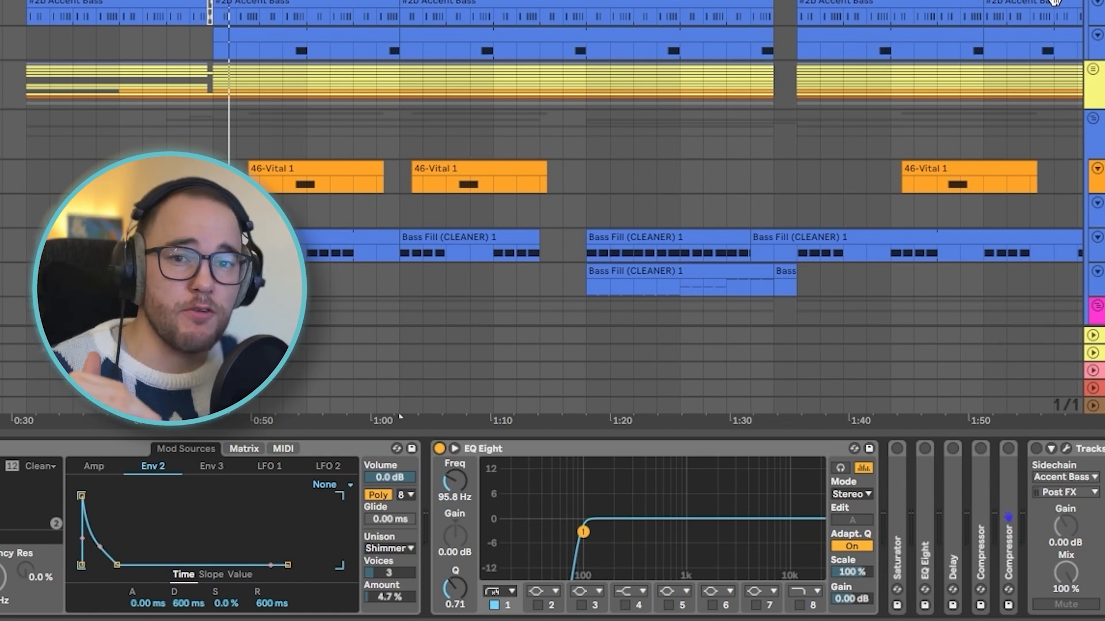
Check the synth's MIDI modulation and examine the D1 notes at 1.1.2 and 1.1.4 in the accent bass clip
click(244, 448)
click(283, 448)
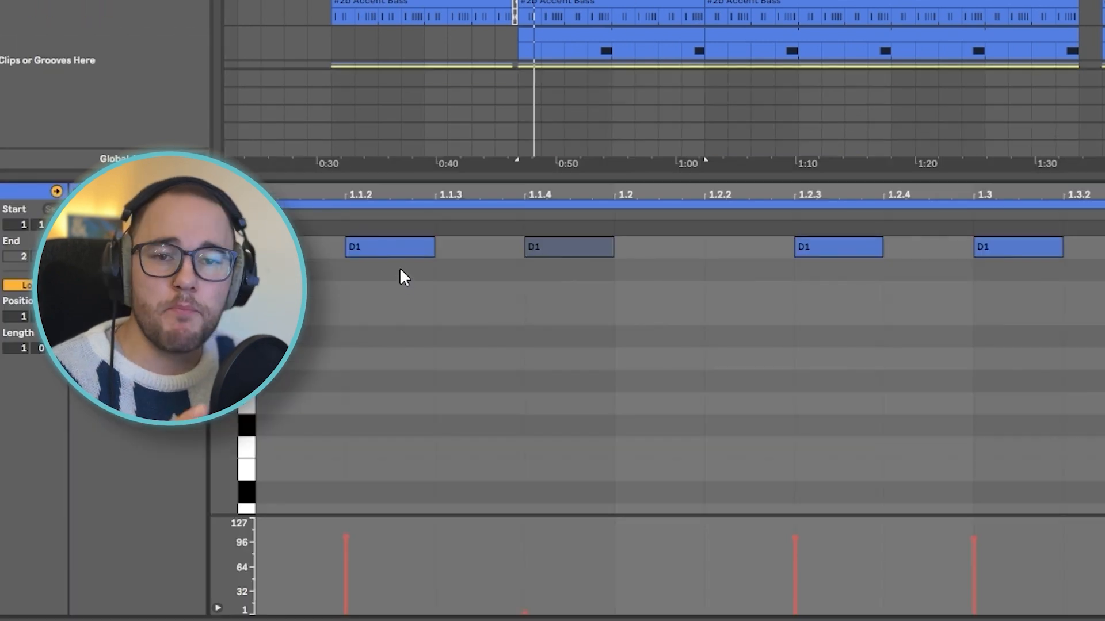
click(561, 384)
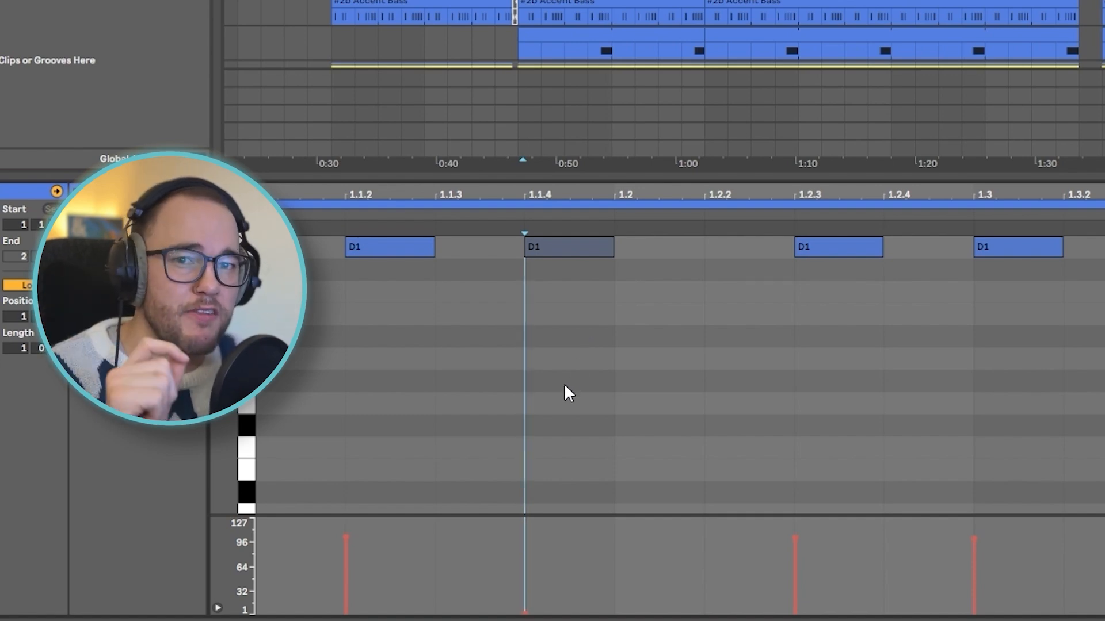
click(379, 338)
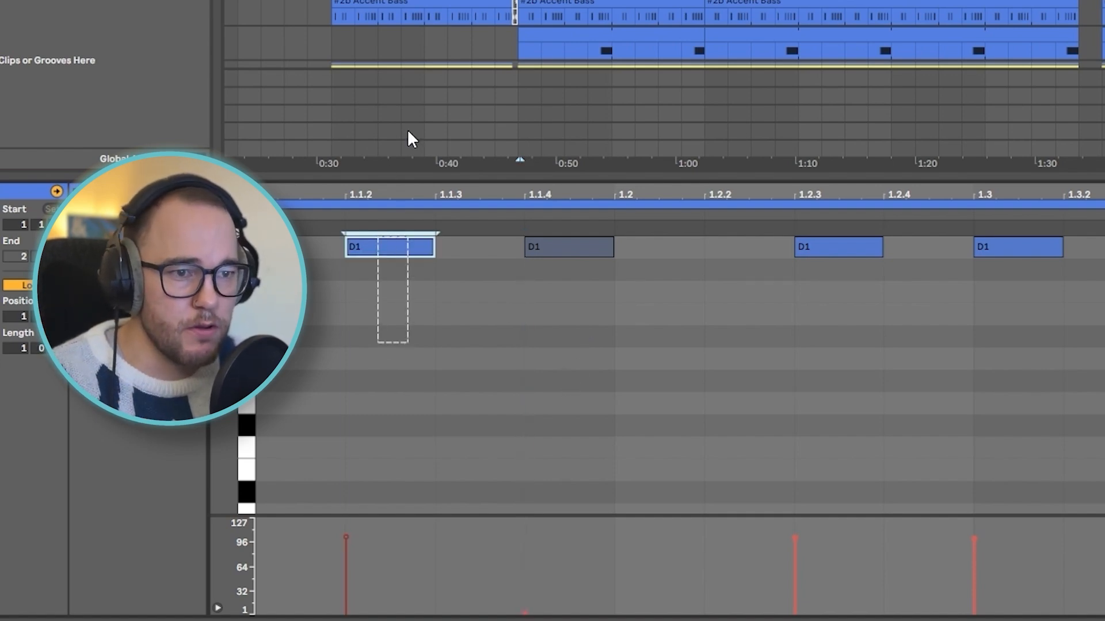
click(561, 316)
drag(564, 313, 591, 29)
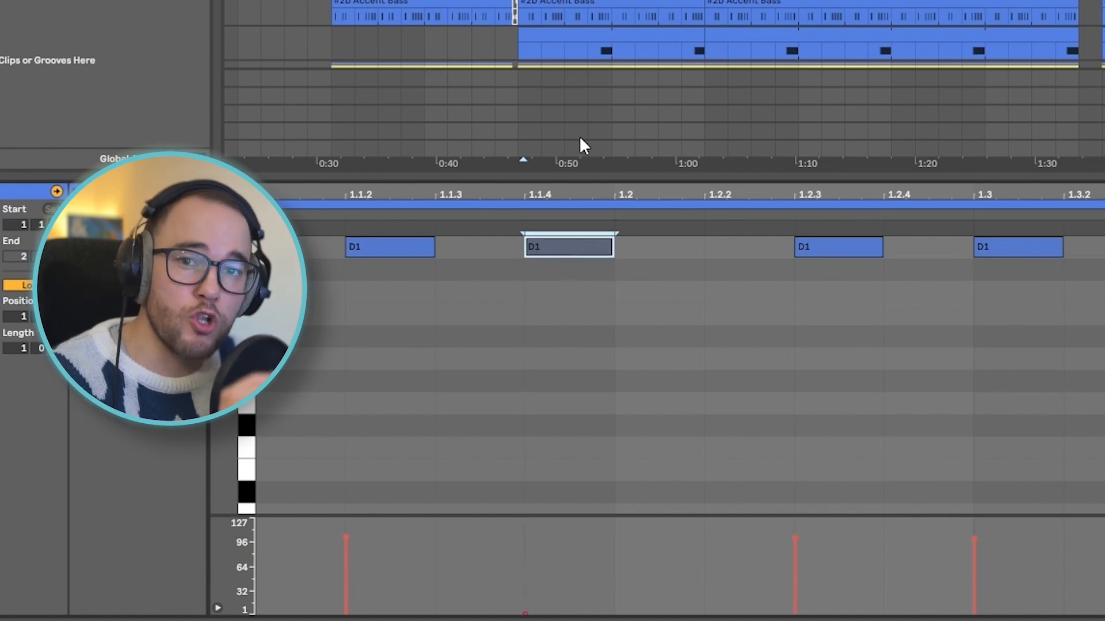
click(402, 250)
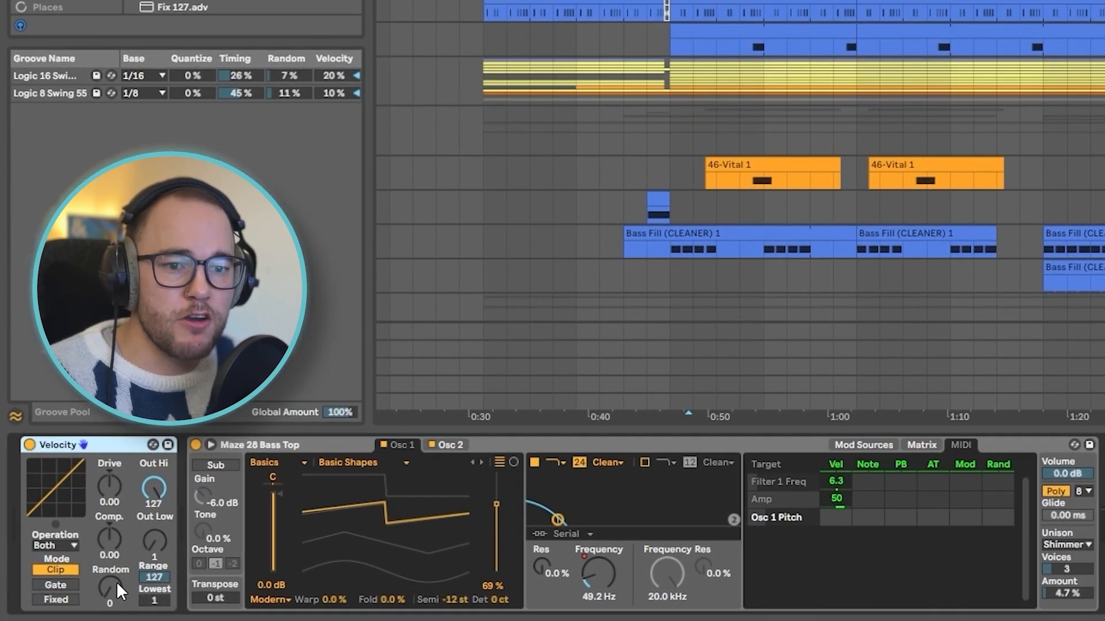
Try Random values of 12, 64 and 51 on the Velocity device while playing the accent bass
drag(117, 583, 116, 579)
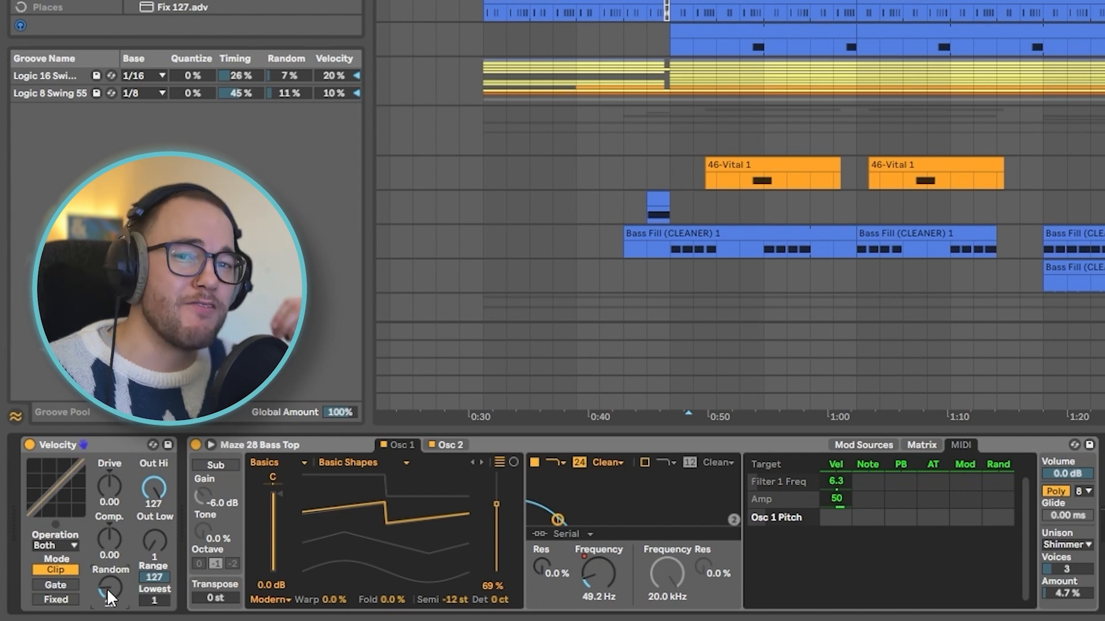
key(space)
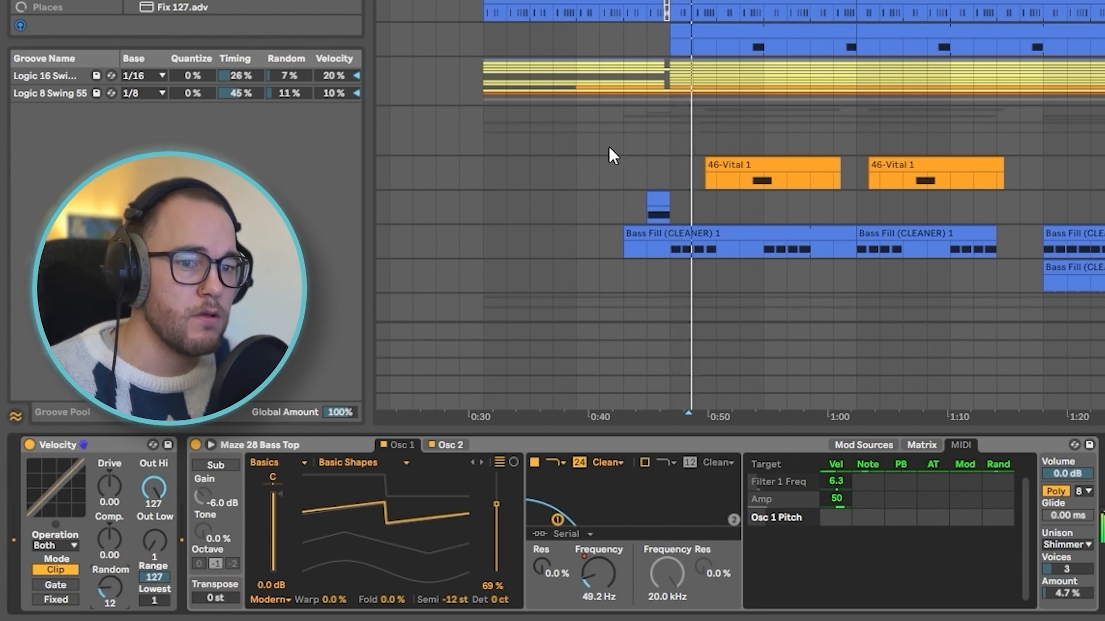
drag(116, 586, 117, 567)
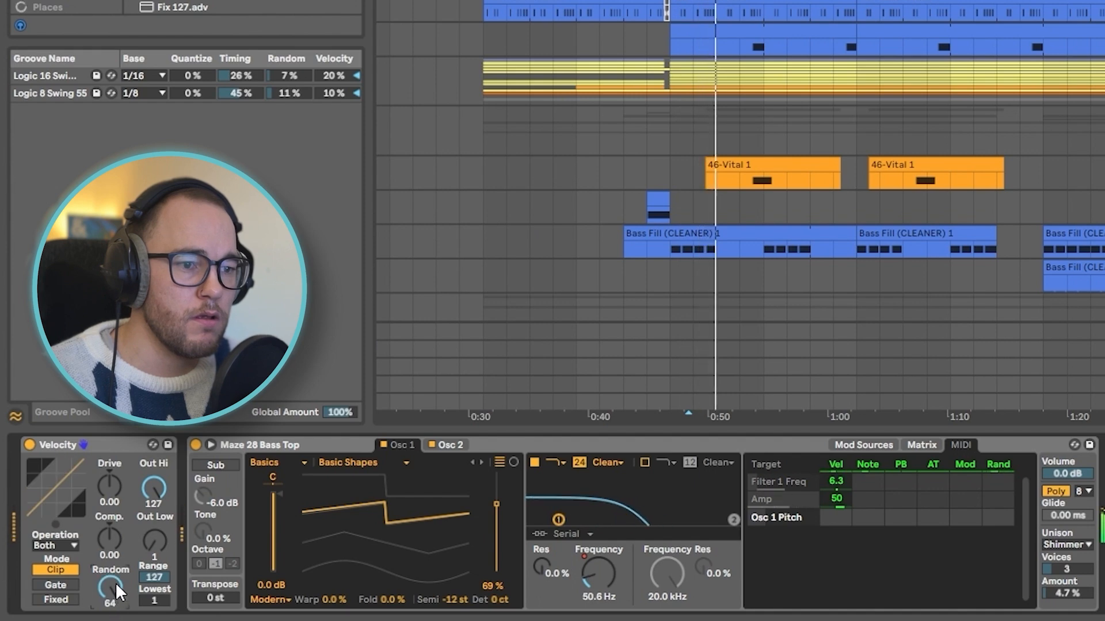
drag(115, 582, 115, 581)
Try velocity modulation of Filter 1 Freq at 100 with the Velocity device's Random at 29, and undo these changes
drag(836, 484, 834, 488)
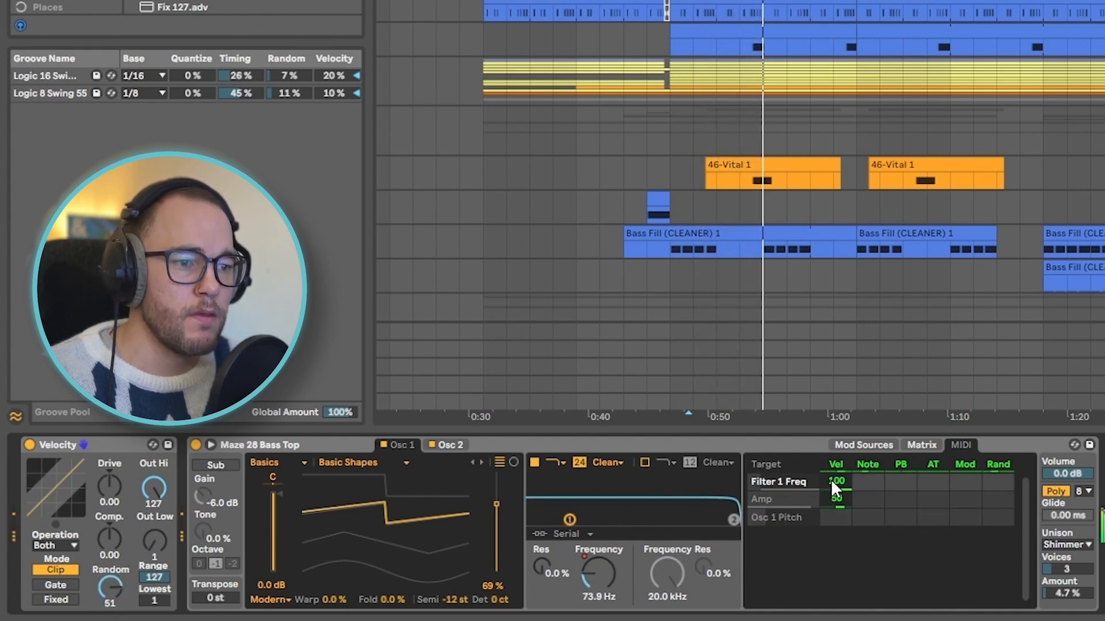
drag(119, 583, 119, 591)
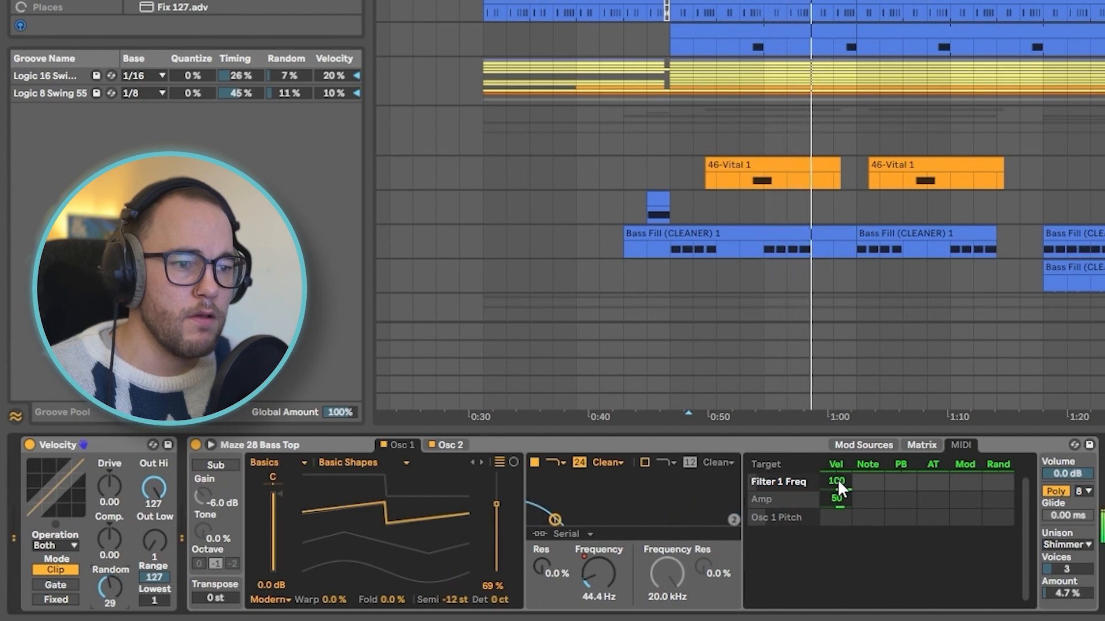
key(ctrl+z)
key(ctrl+z)
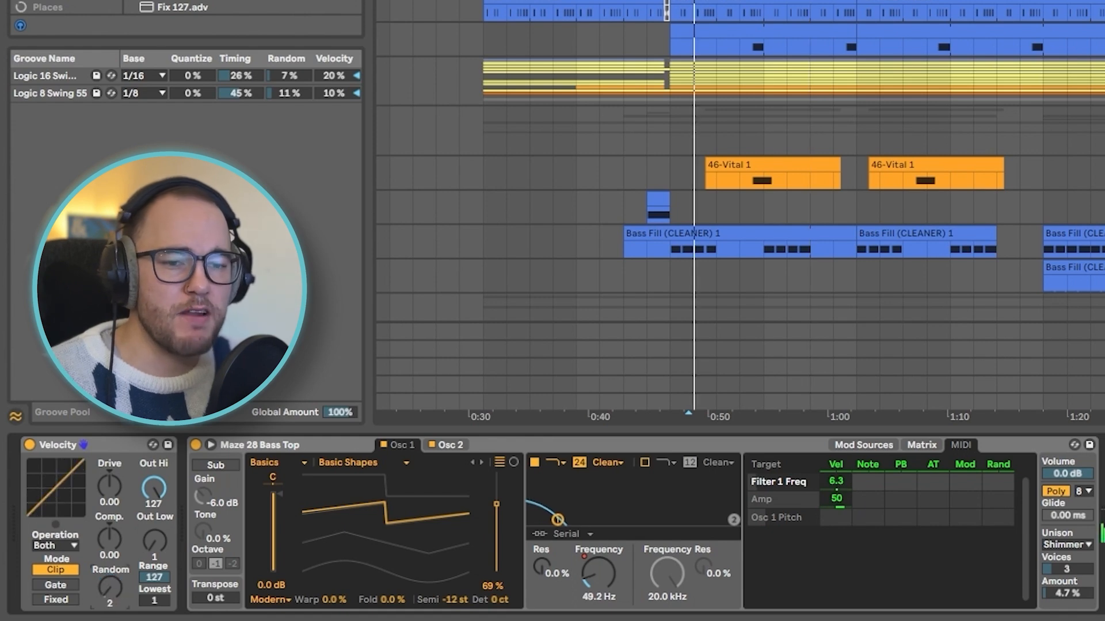
Set the Velocity device's Random amount to 22
drag(110, 588, 110, 571)
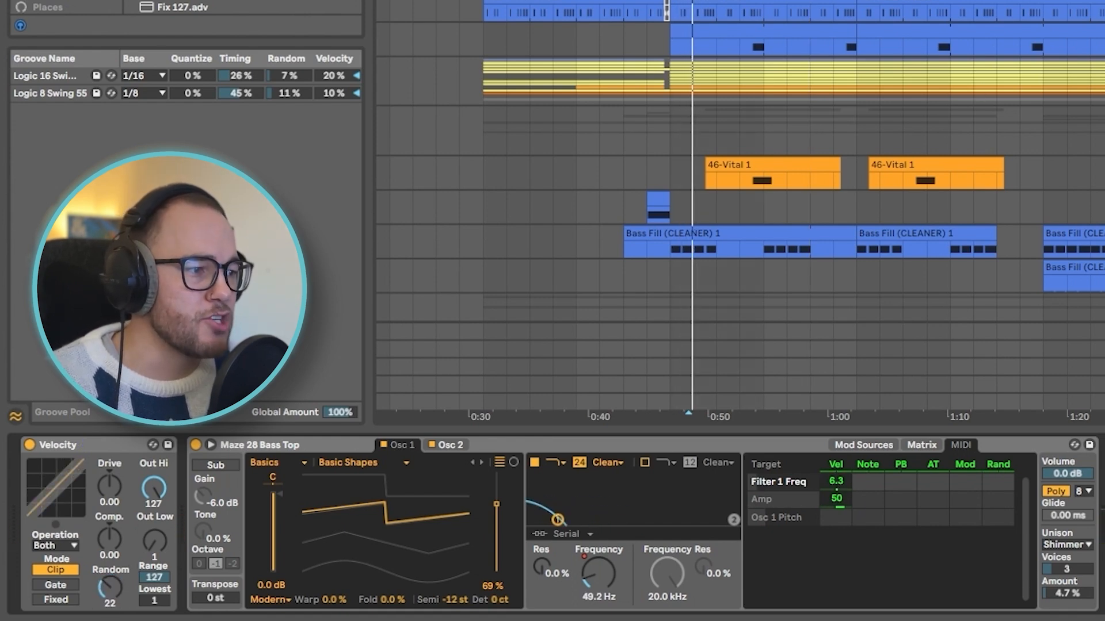
Compare the accent bass with EQ Eight band 3 off and on, then try band 3 at 14.0 dB and 1.56 kHz and undo it
scroll(552, 523, right, 8)
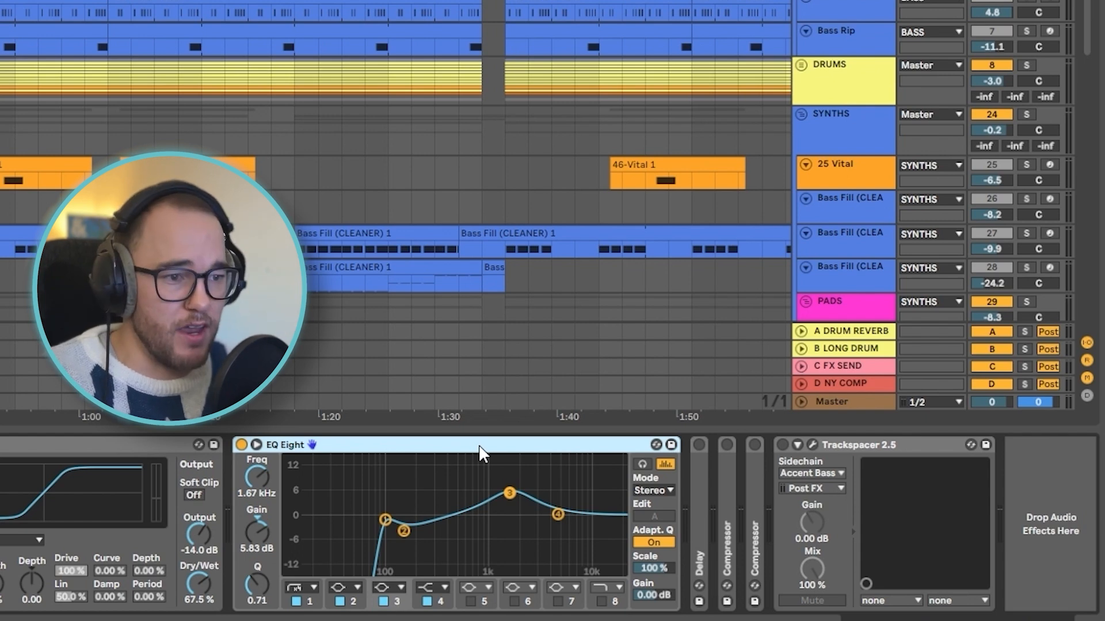
key(space)
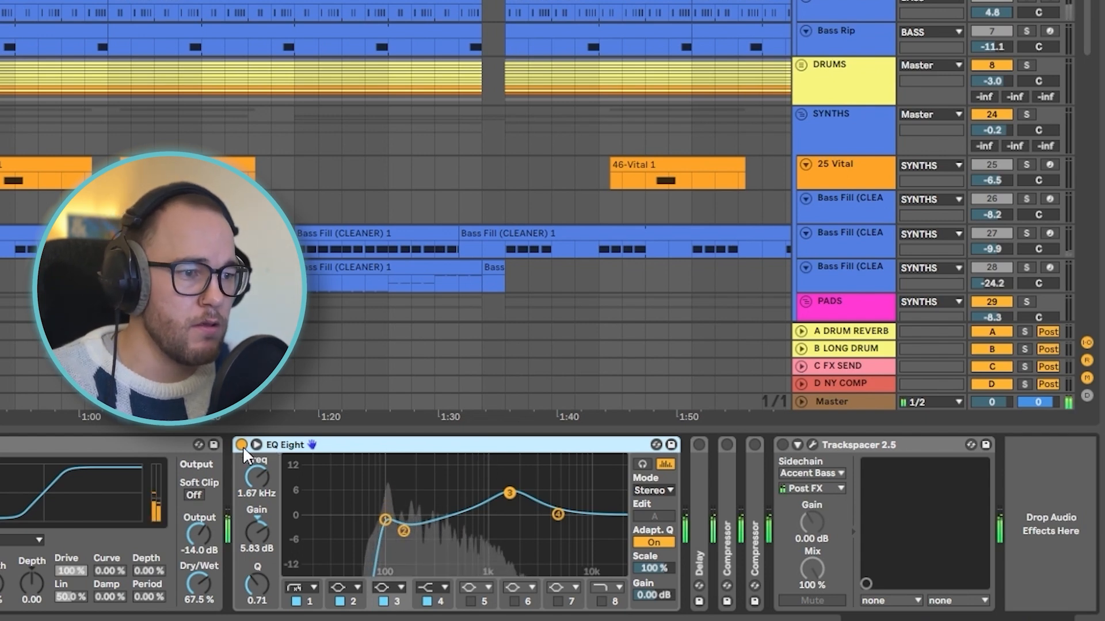
click(384, 601)
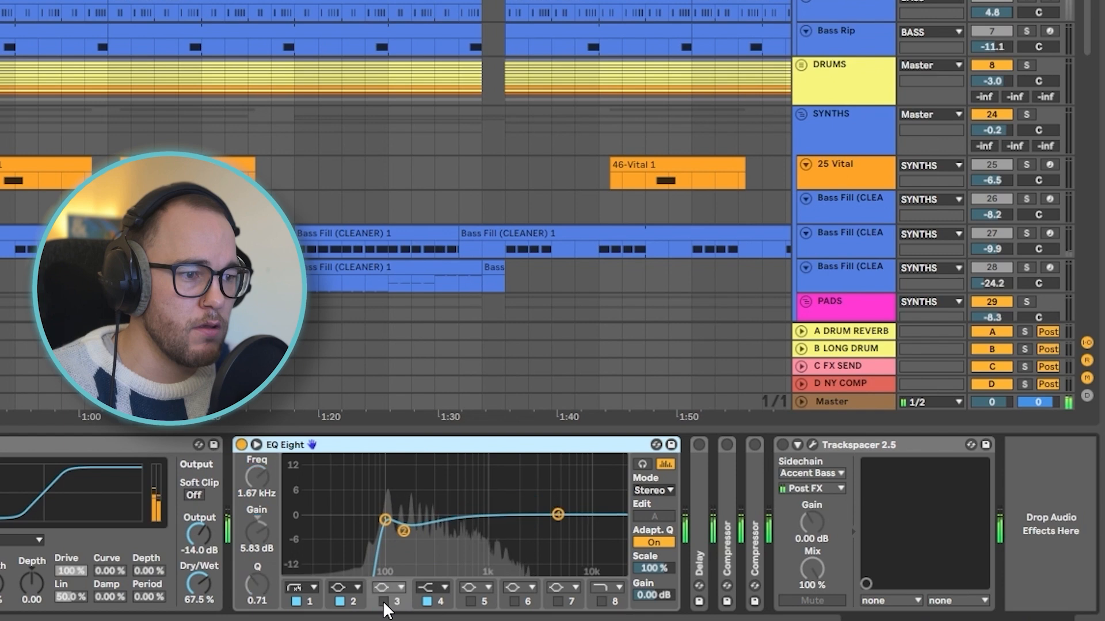
click(383, 601)
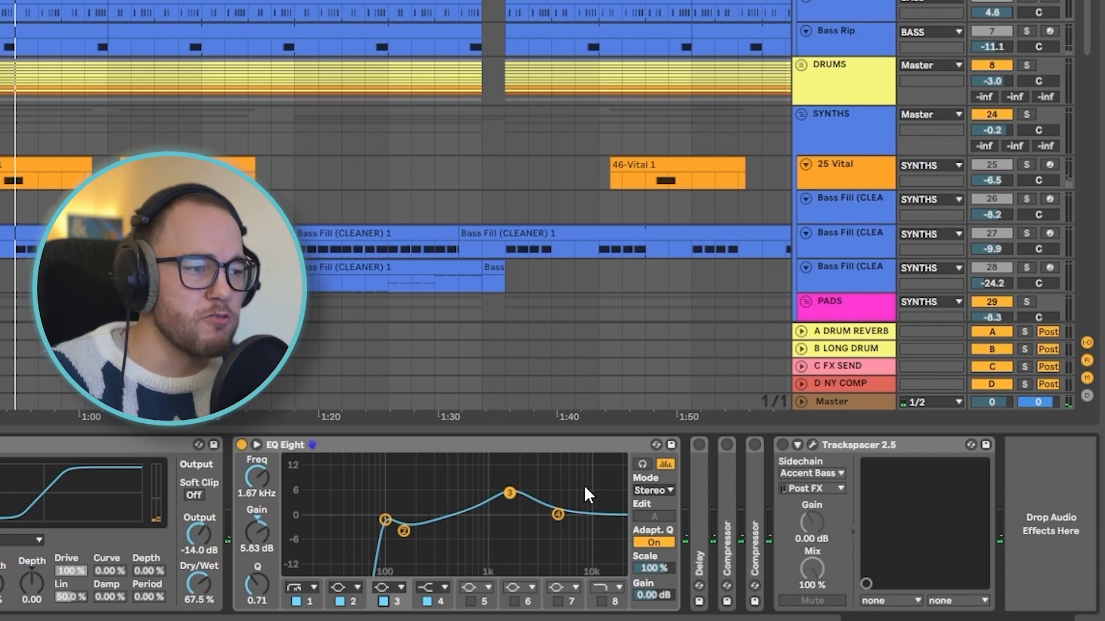
drag(509, 494, 506, 462)
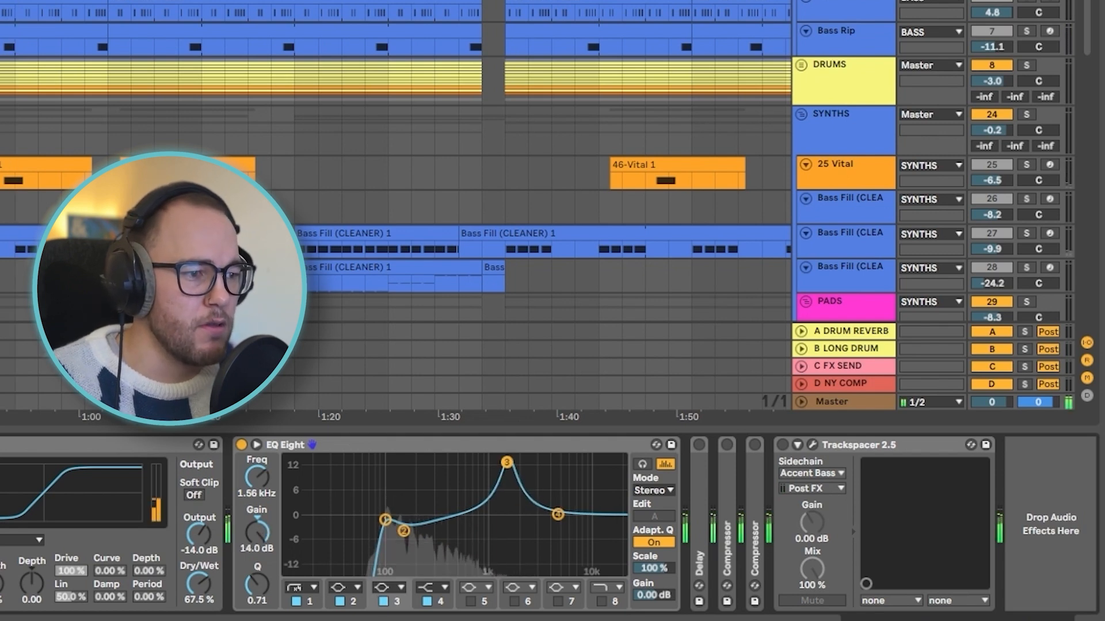
key(ctrl+z)
Audition the accent bass Delay at 100% wet, set its filter to 1.39 kHz with width 4.30, and set Dry/Wet to 15%
double_click(695, 504)
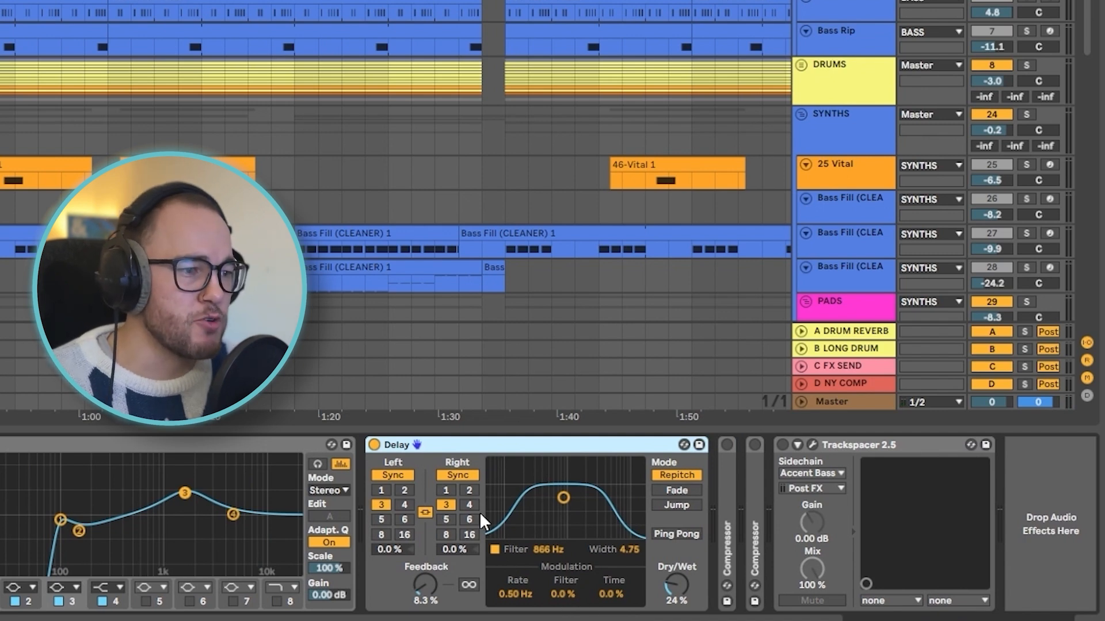
key(space)
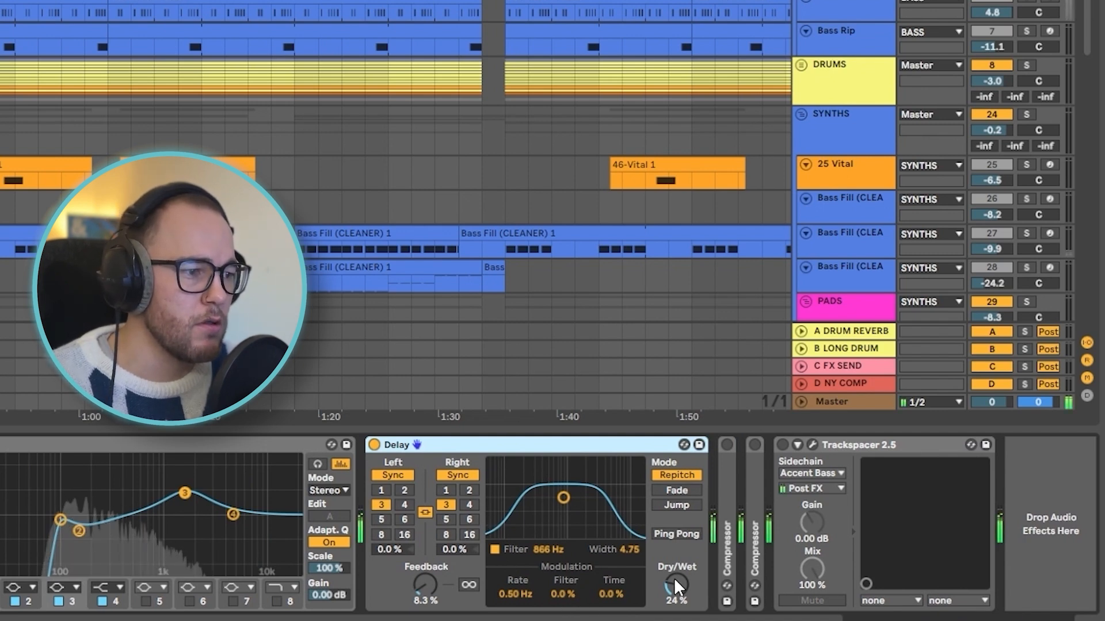
drag(674, 577, 675, 561)
drag(563, 497, 575, 501)
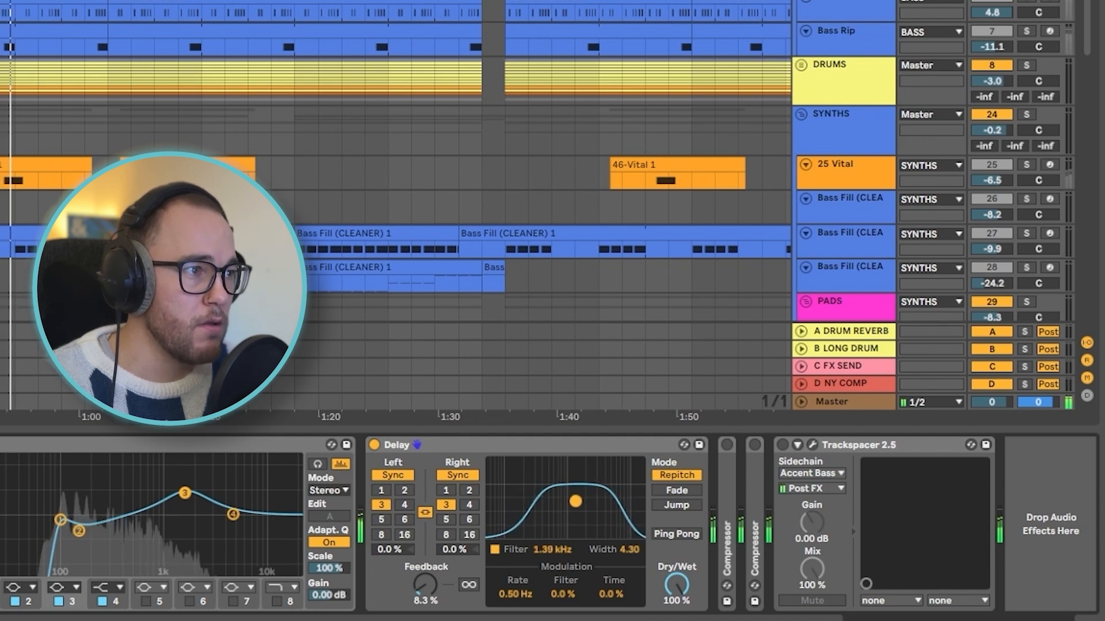
drag(676, 580, 675, 617)
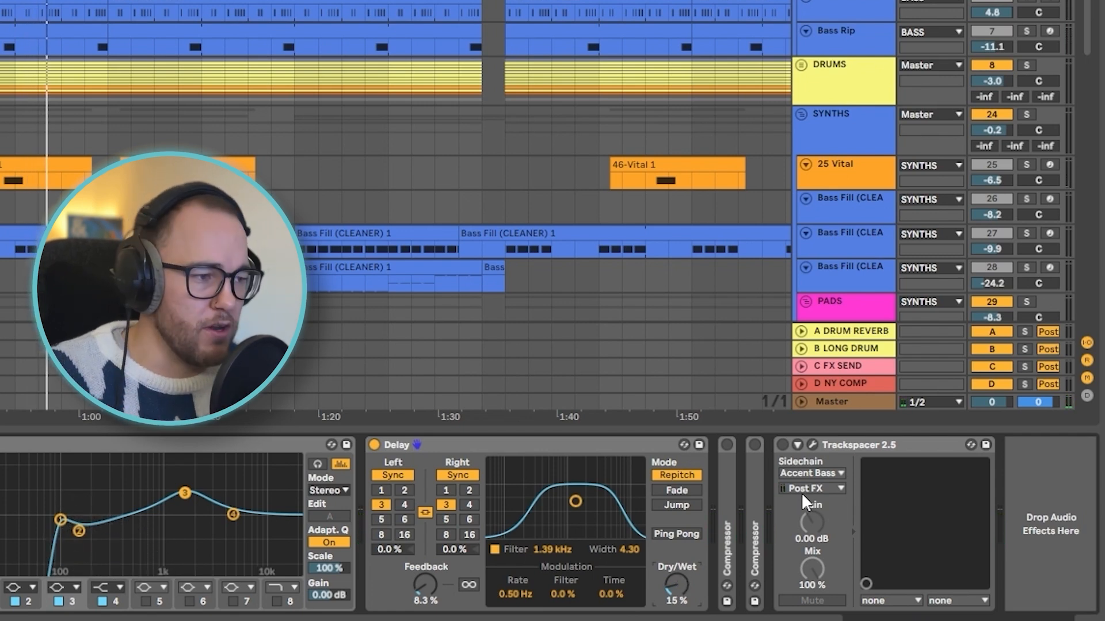
Unfold the two Compressors on the accent bass and examine their sidechain settings
double_click(728, 455)
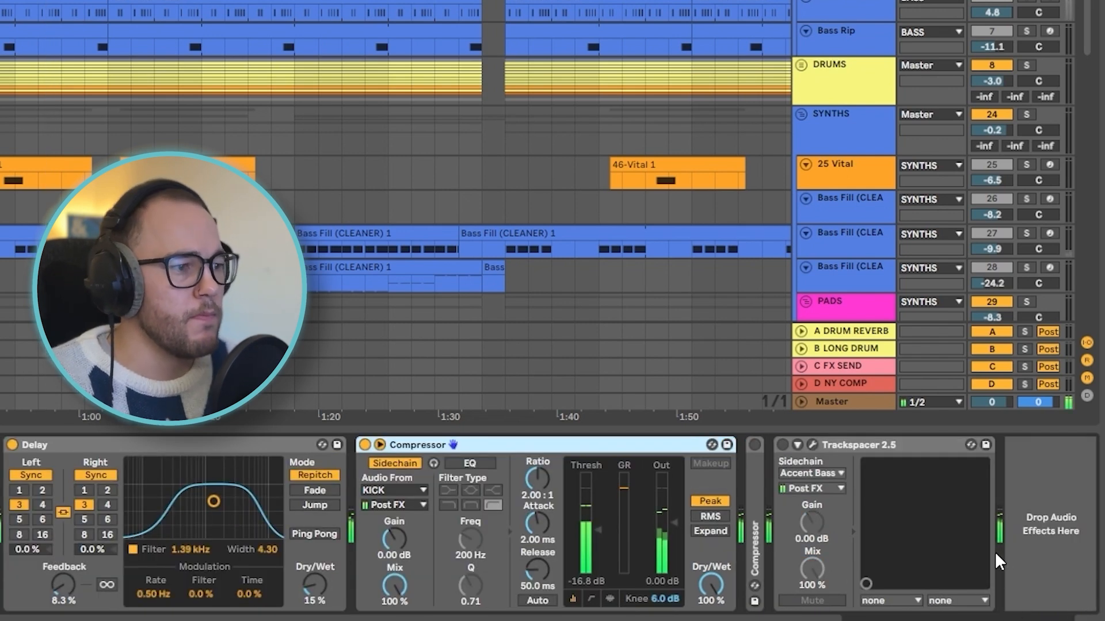
double_click(755, 460)
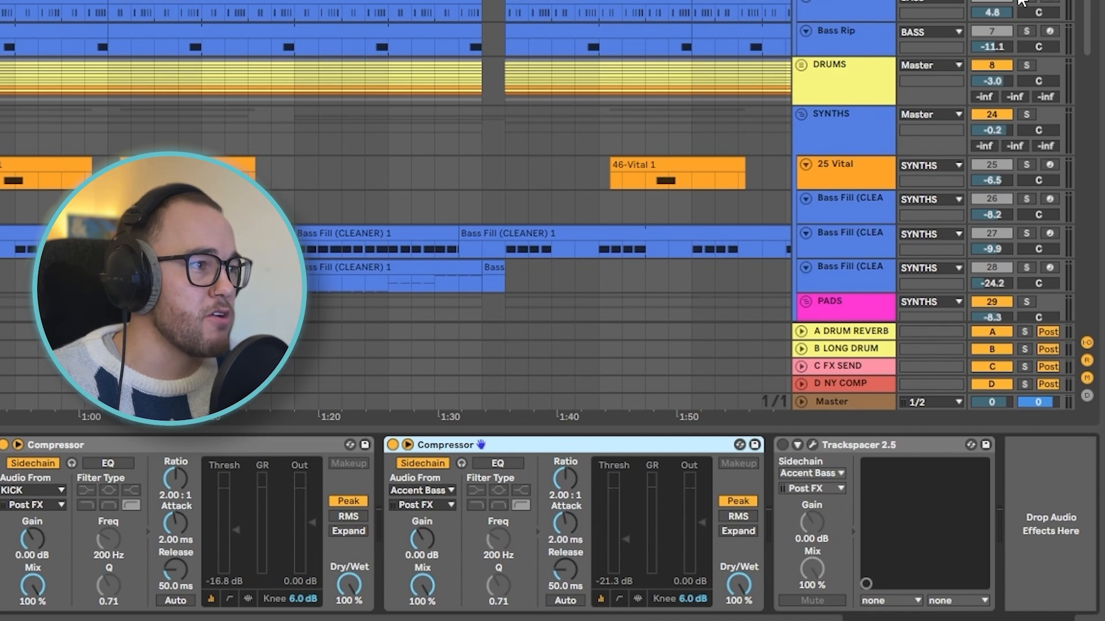
click(857, 7)
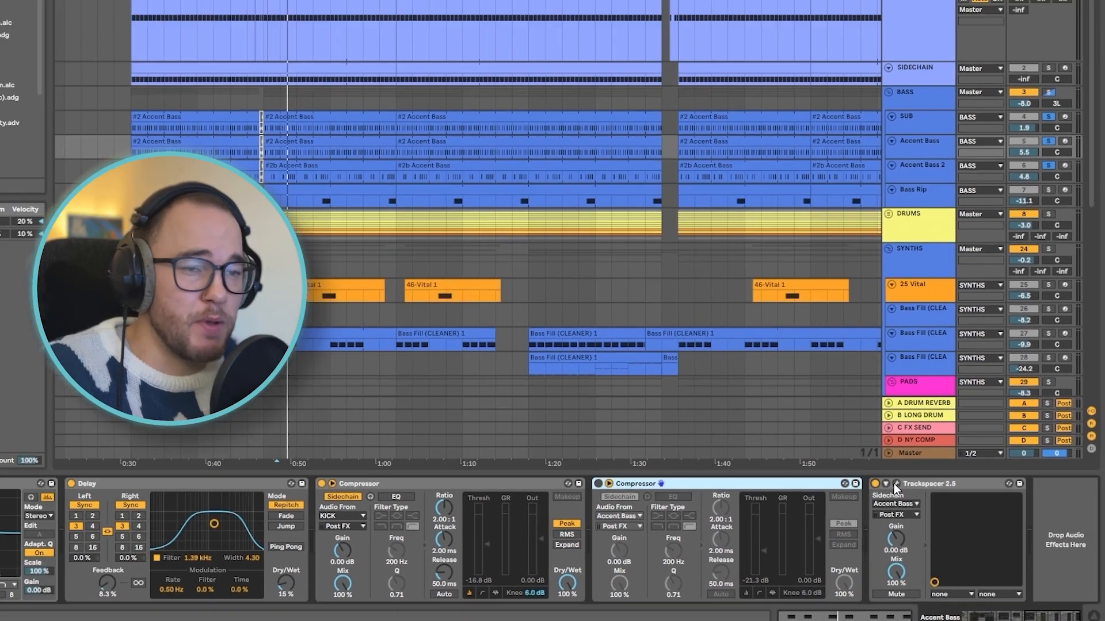
Audition Trackspacer on the accent bass with its plug-in window open, and switch back from it to the second sidechain Compressor
click(813, 444)
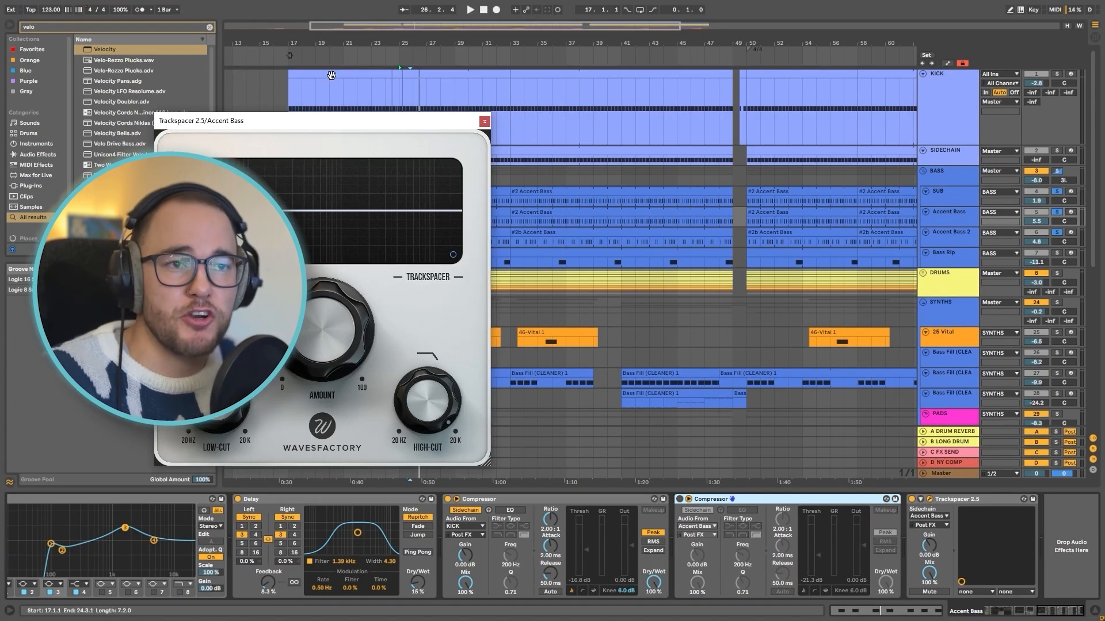
drag(323, 113, 575, 91)
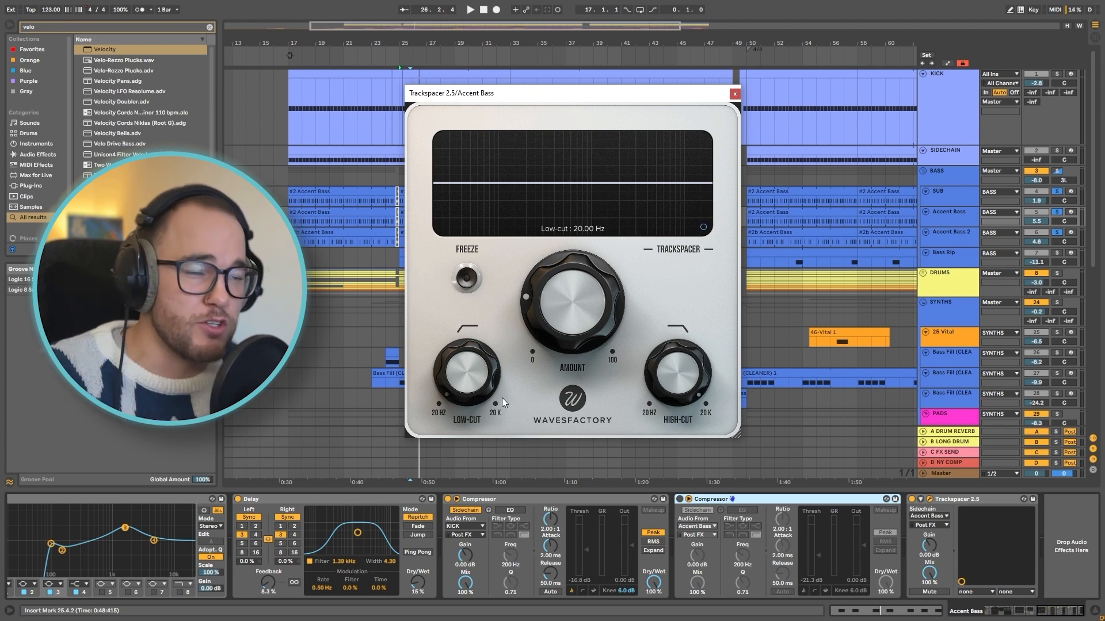
key(space)
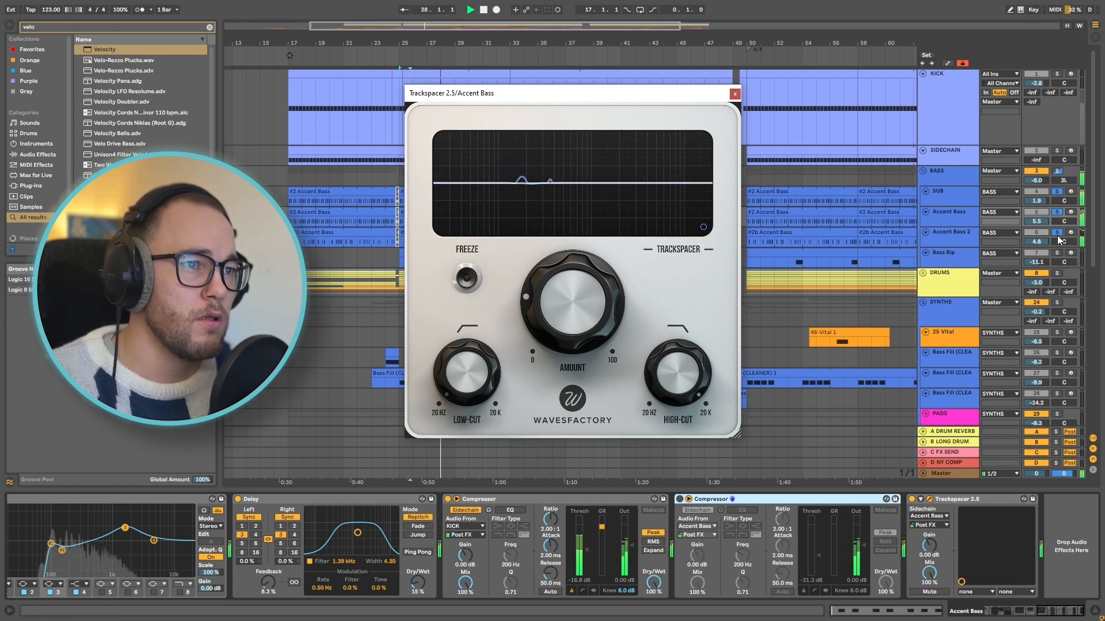
key(space)
click(912, 500)
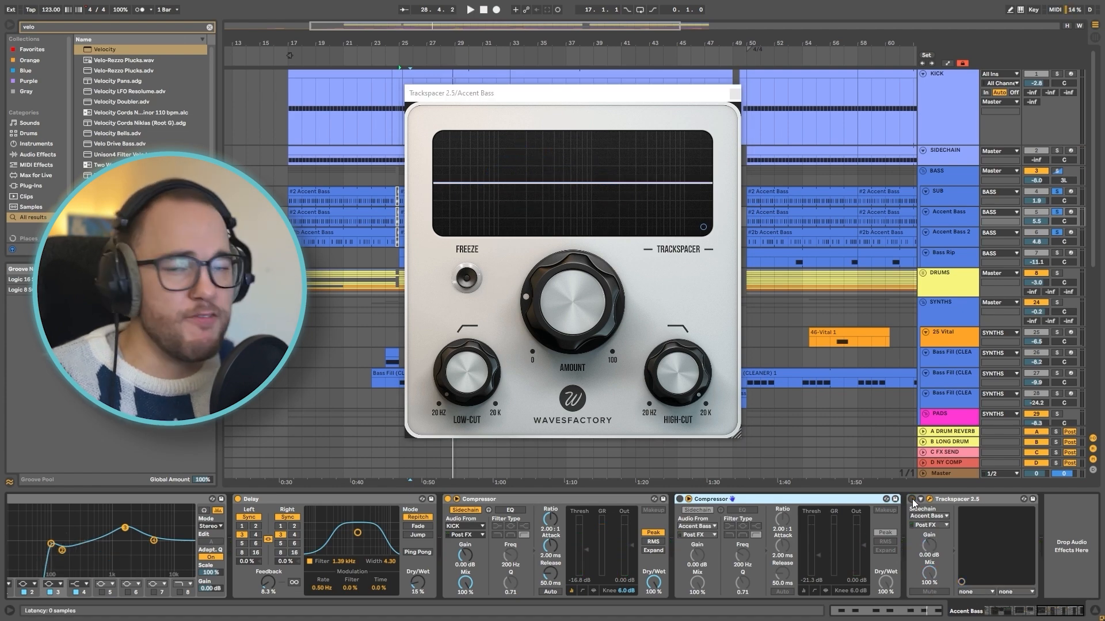
click(680, 500)
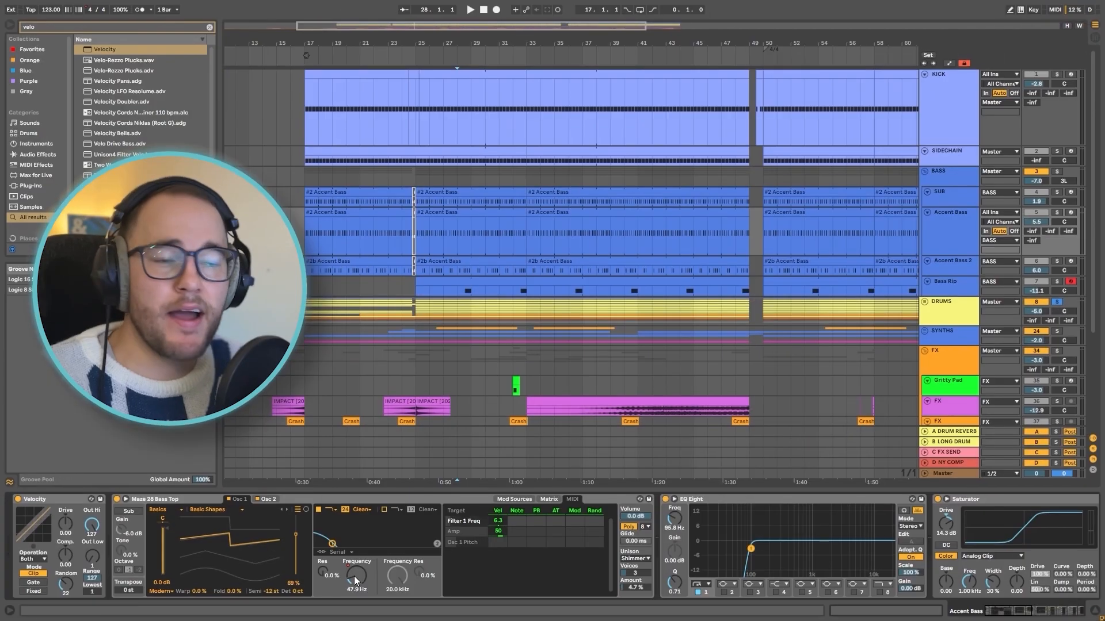
Show the Filter 1 Frequency automation on the Accent Bass track and make the track taller
right_click(354, 576)
click(392, 517)
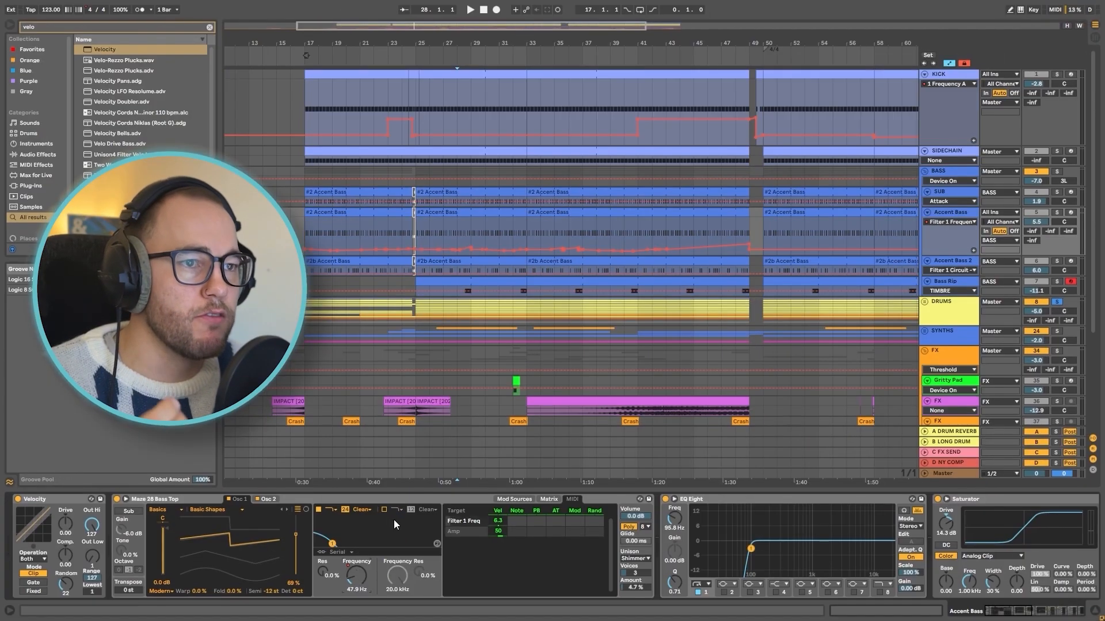
click(934, 254)
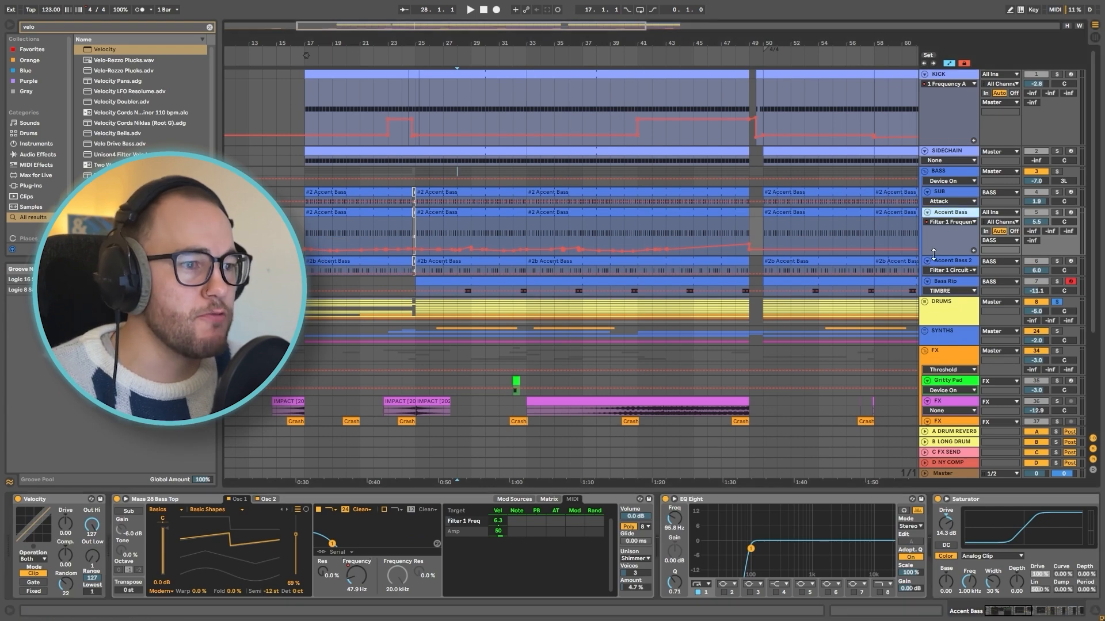
drag(933, 253, 933, 273)
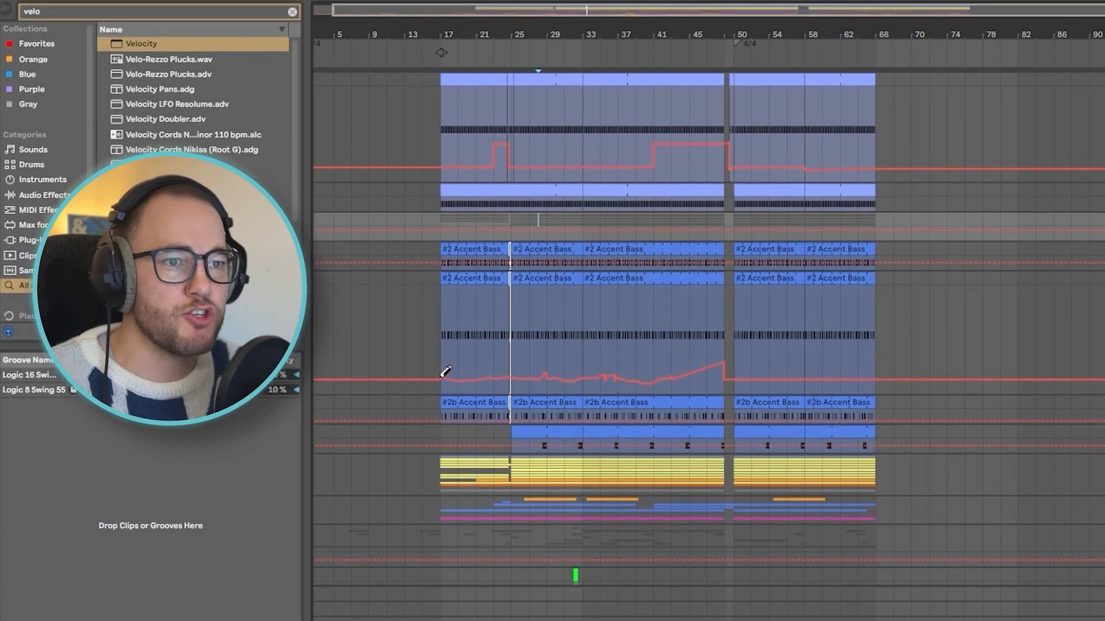
Draw small freehand fluctuations into the Accent Bass Filter 1 Frequency automation across the clips from about bar 17 to bar 65
click(446, 371)
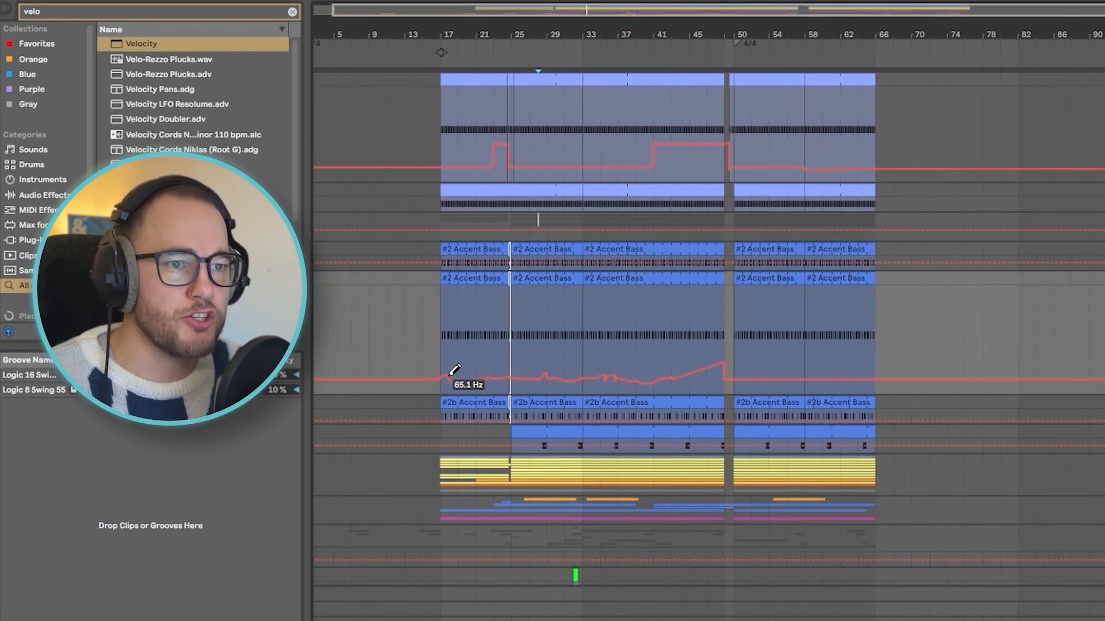
mouse_move(524, 374)
mouse_down()
mouse_move(674, 374)
mouse_move(729, 362)
mouse_up()
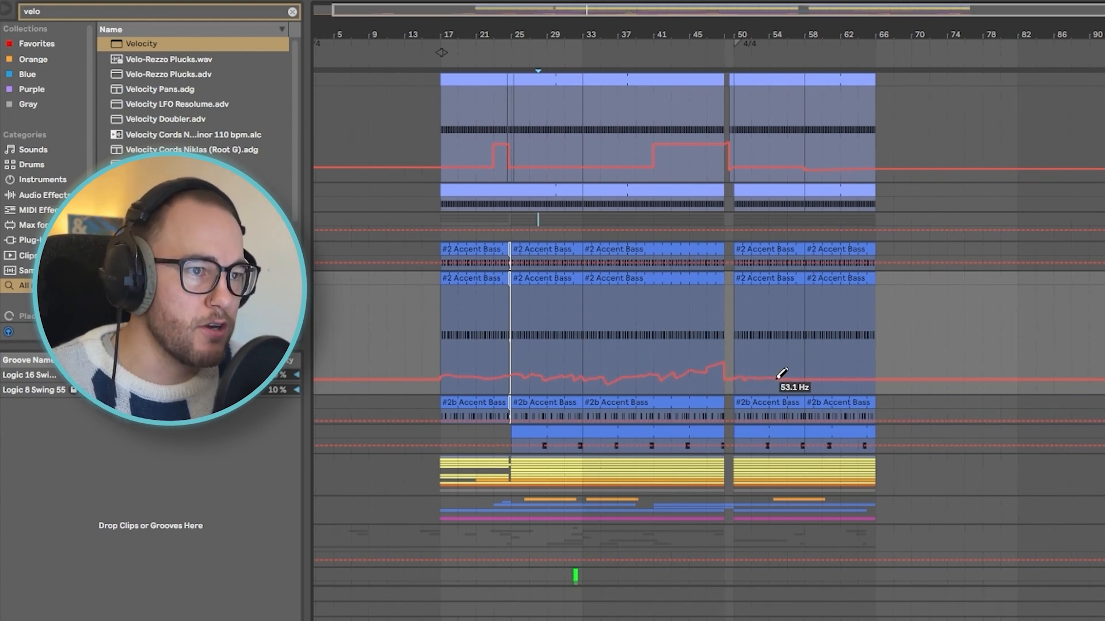
drag(781, 374, 870, 375)
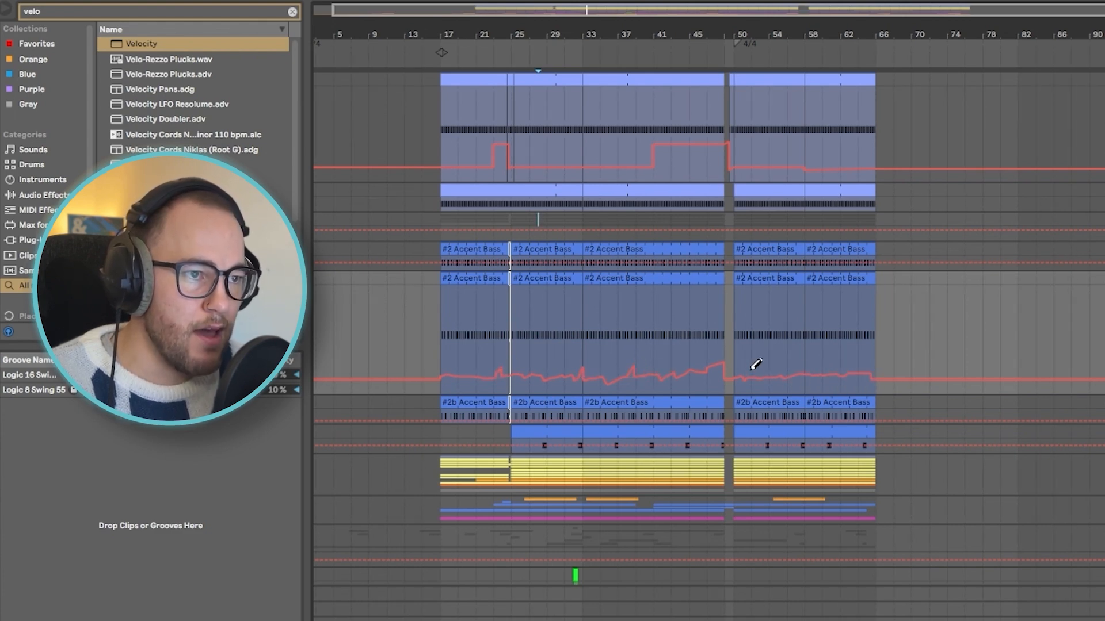
Examine the drawn Filter 1 Frequency automation up close while playing the accent bass from around bars 31 and 35
scroll(566, 347, up, 5)
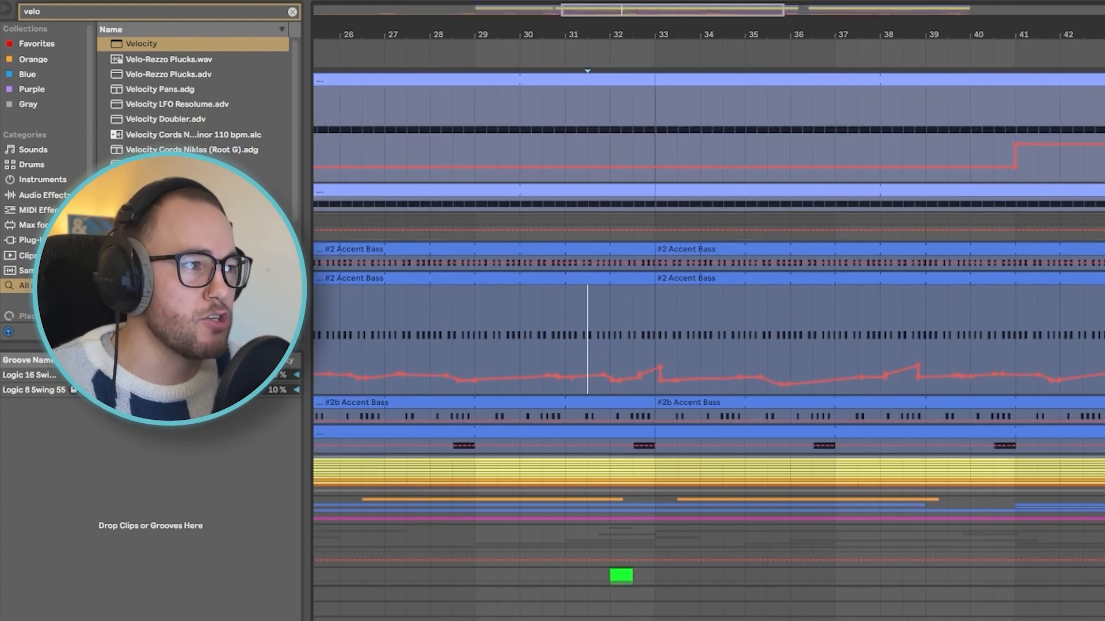
key(space)
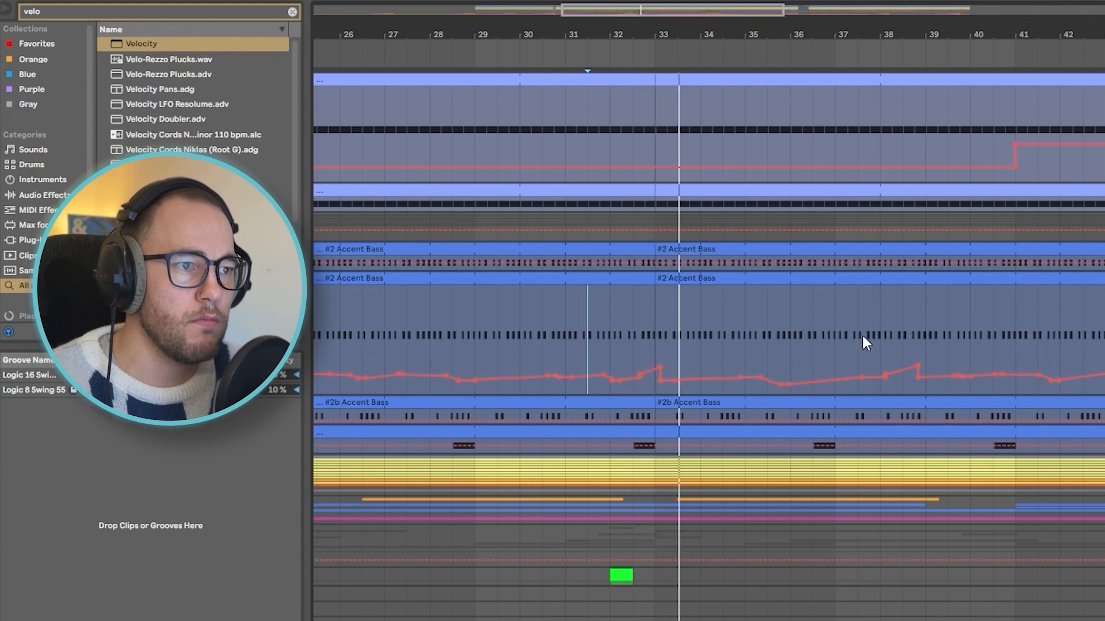
click(767, 332)
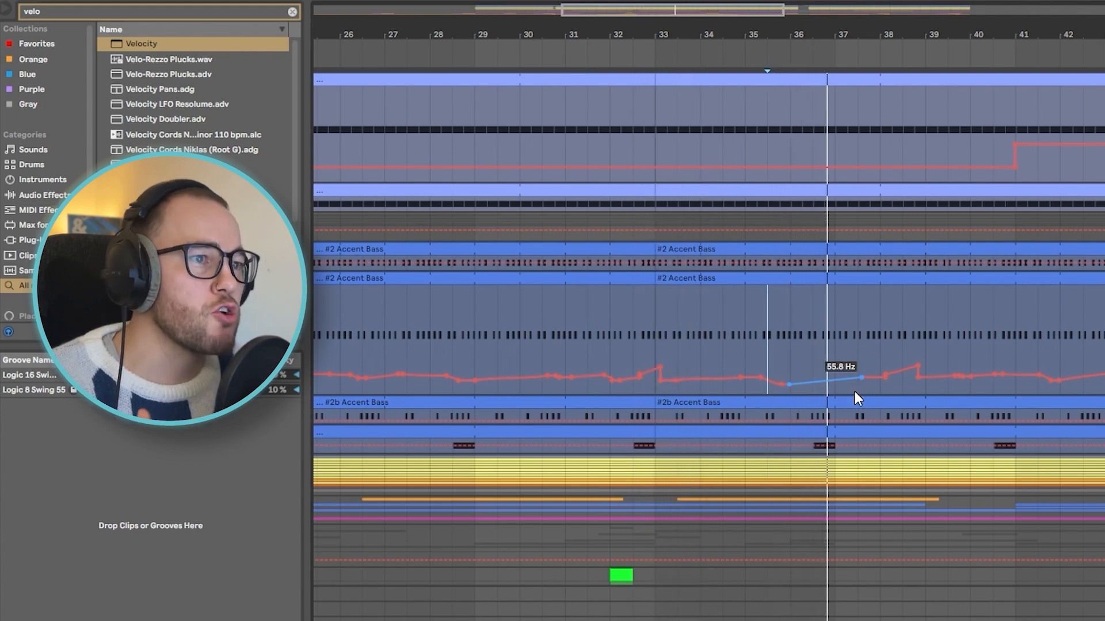
key(w)
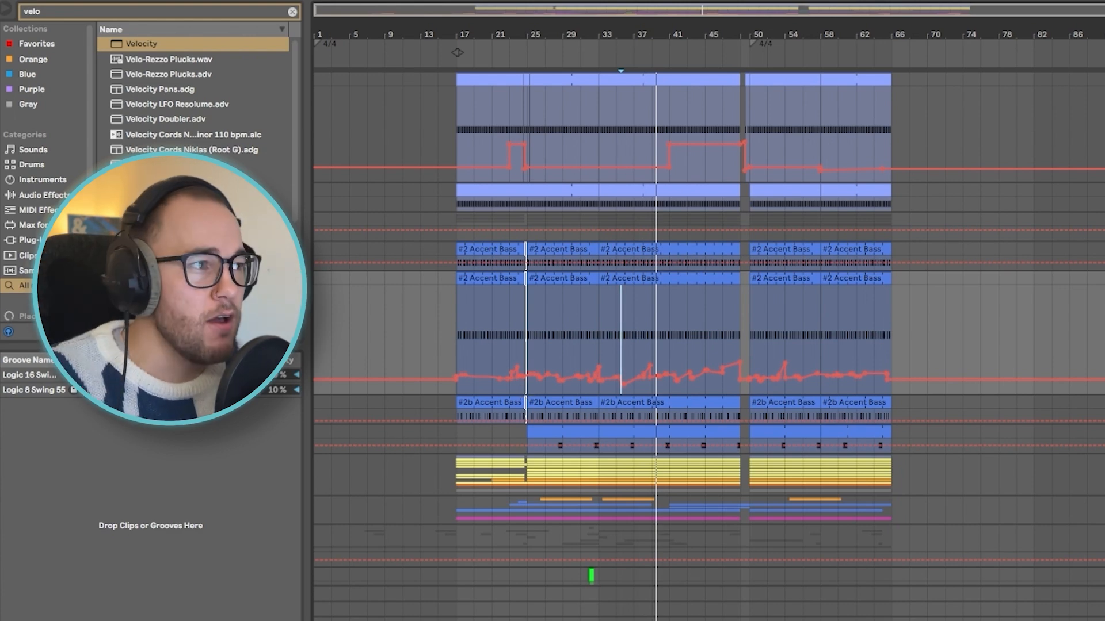
scroll(607, 322, up, 5)
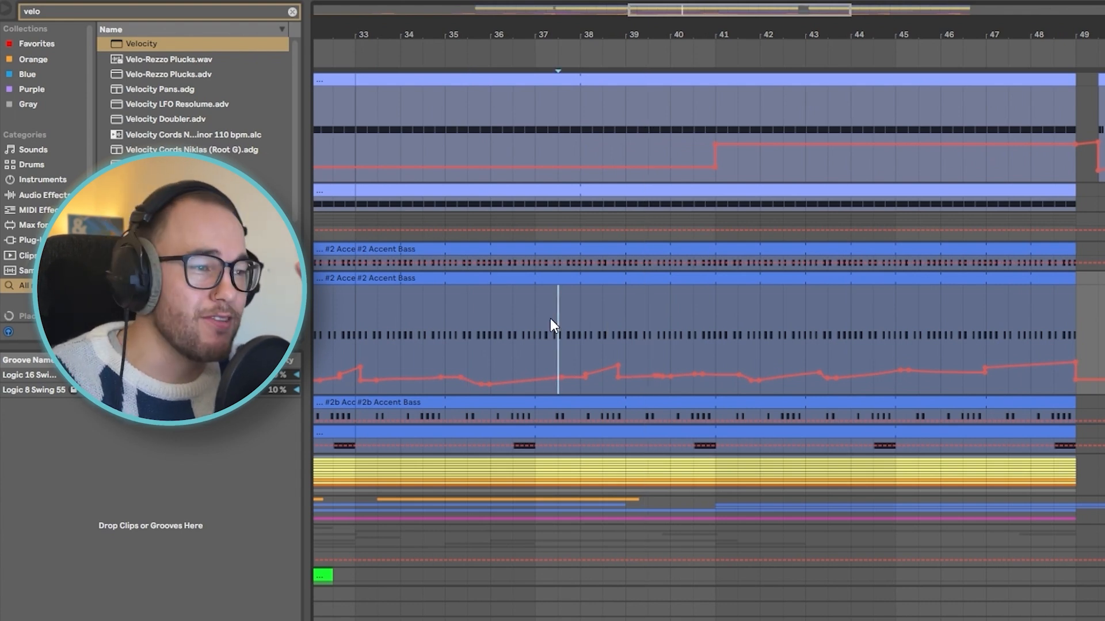
key(space)
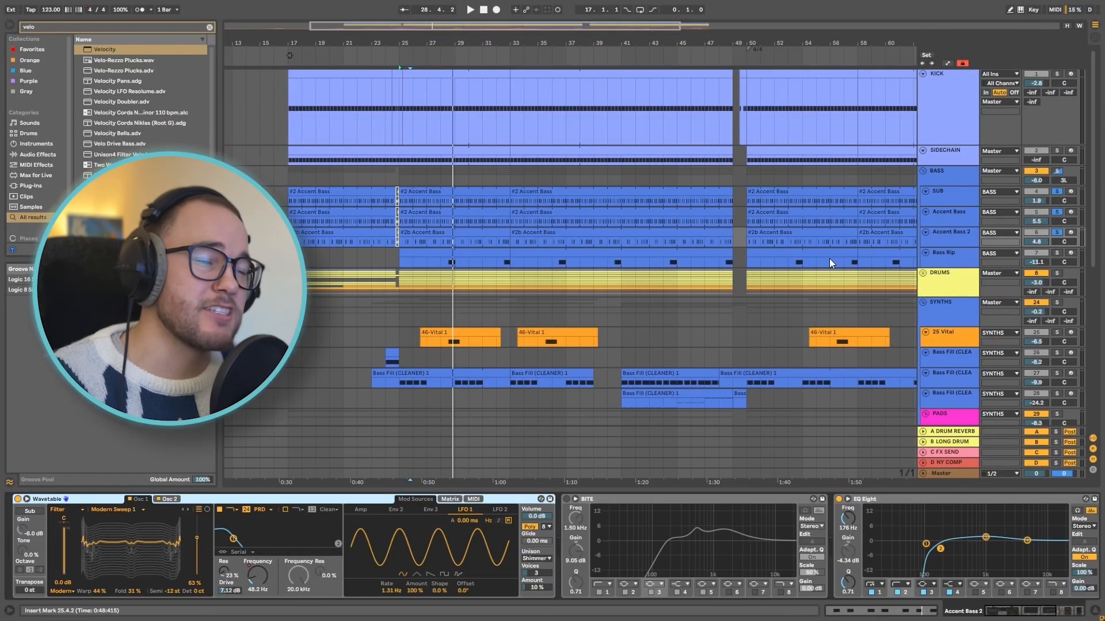
Open the #2b Accent Bass clip at bar 25 on the Accent Bass 2 track to examine its notes and velocities
double_click(420, 235)
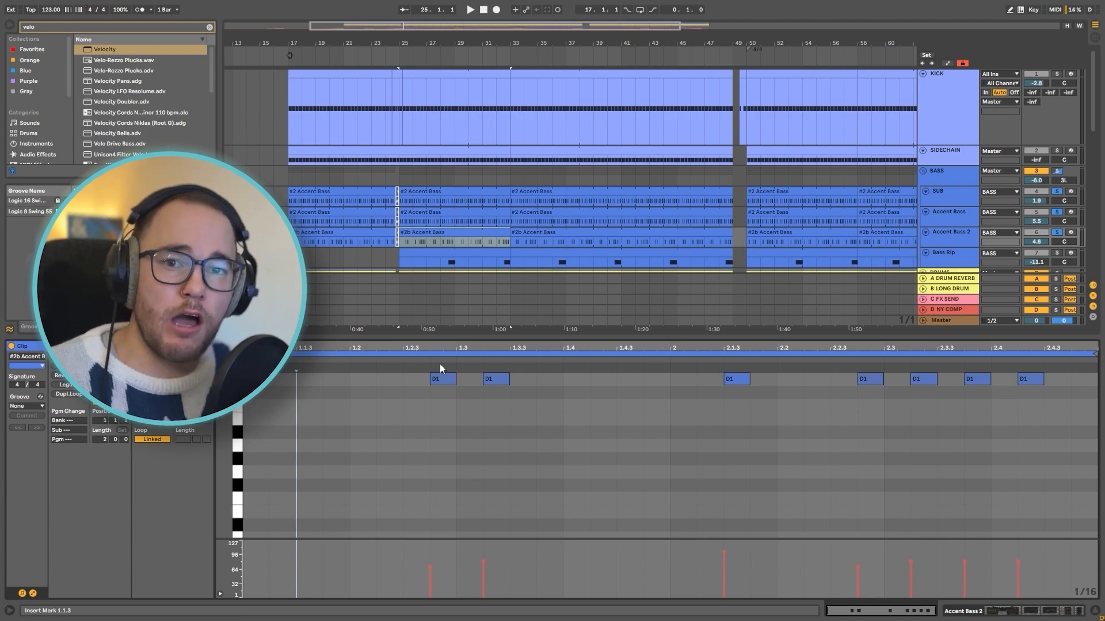
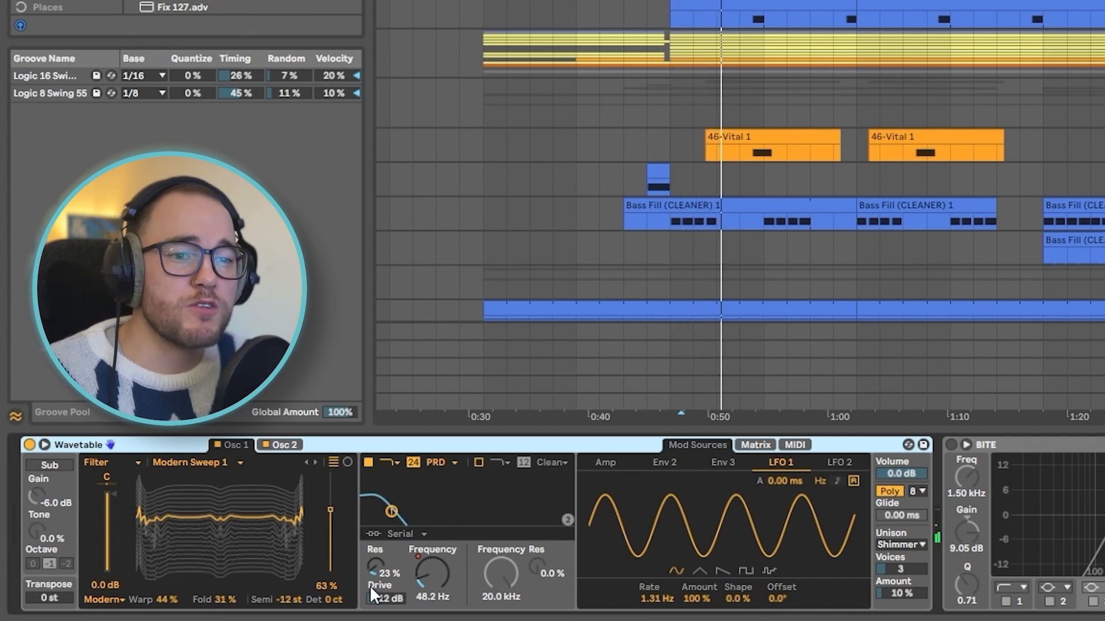
Try the Clean circuit on Wavetable's first filter in Accent Bass 2, return it to PRD, and try a lower Drive
click(439, 462)
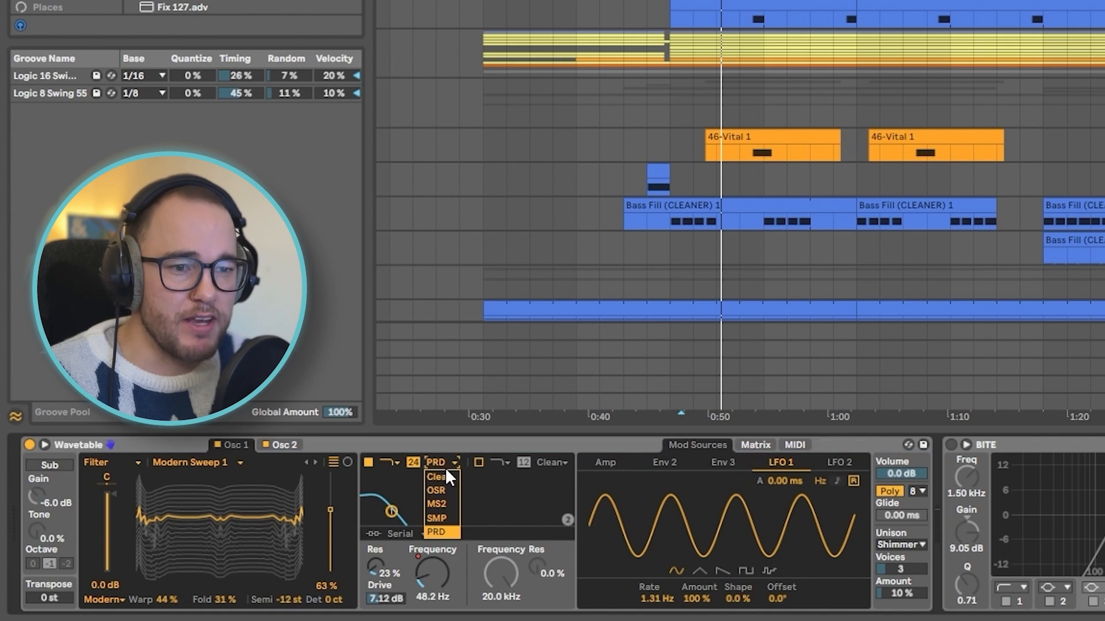
click(443, 476)
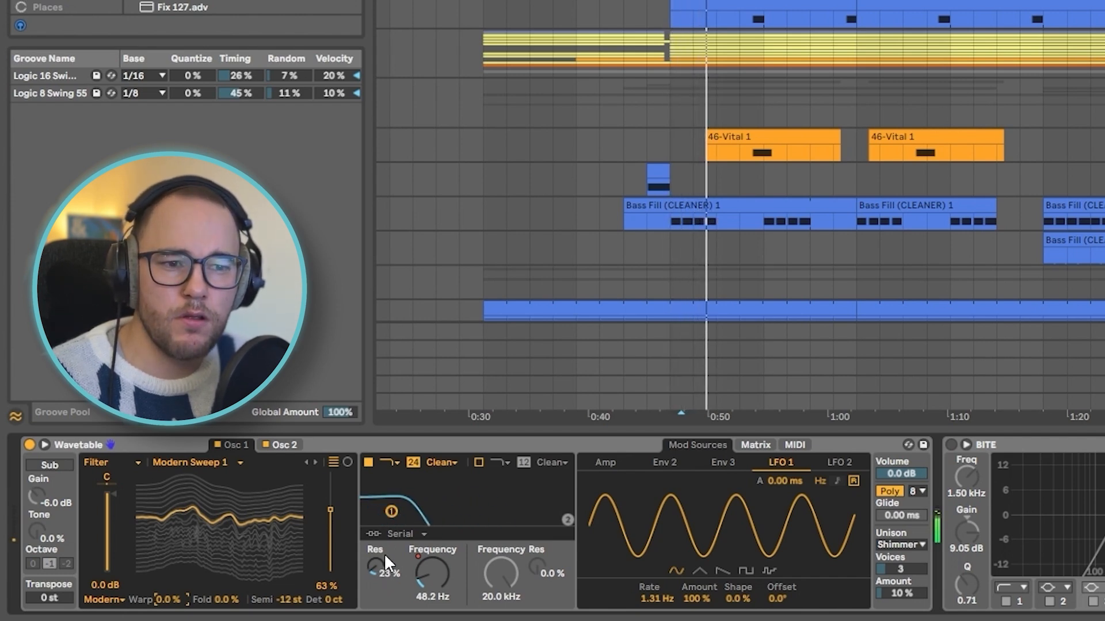
click(443, 463)
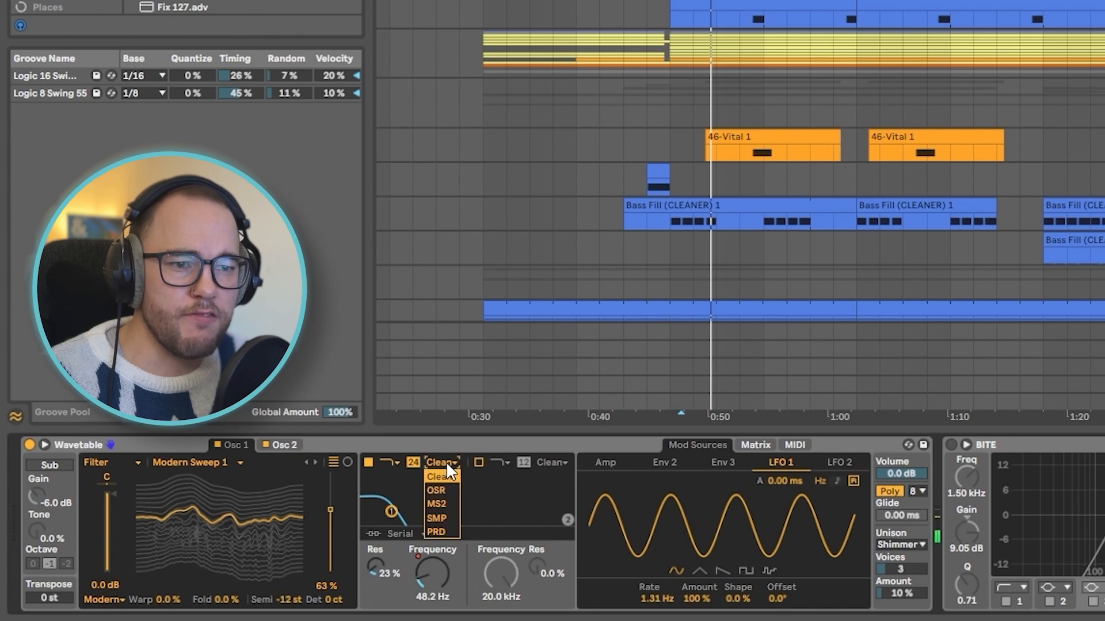
click(438, 530)
mouse_move(385, 598)
mouse_down()
mouse_move(385, 561)
mouse_move(386, 619)
mouse_up()
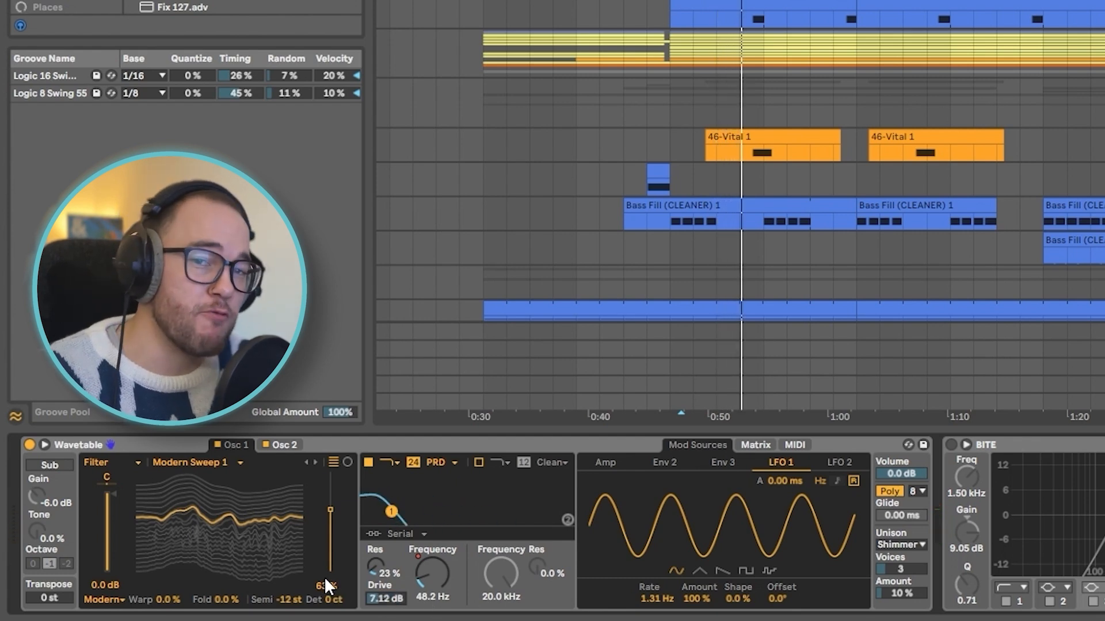
Undo the latest Wavetable filter circuit and Drive changes on Accent Bass 2 and play the bass
key(ctrl+z)
key(ctrl+z)
key(ctrl+z)
key(ctrl+z)
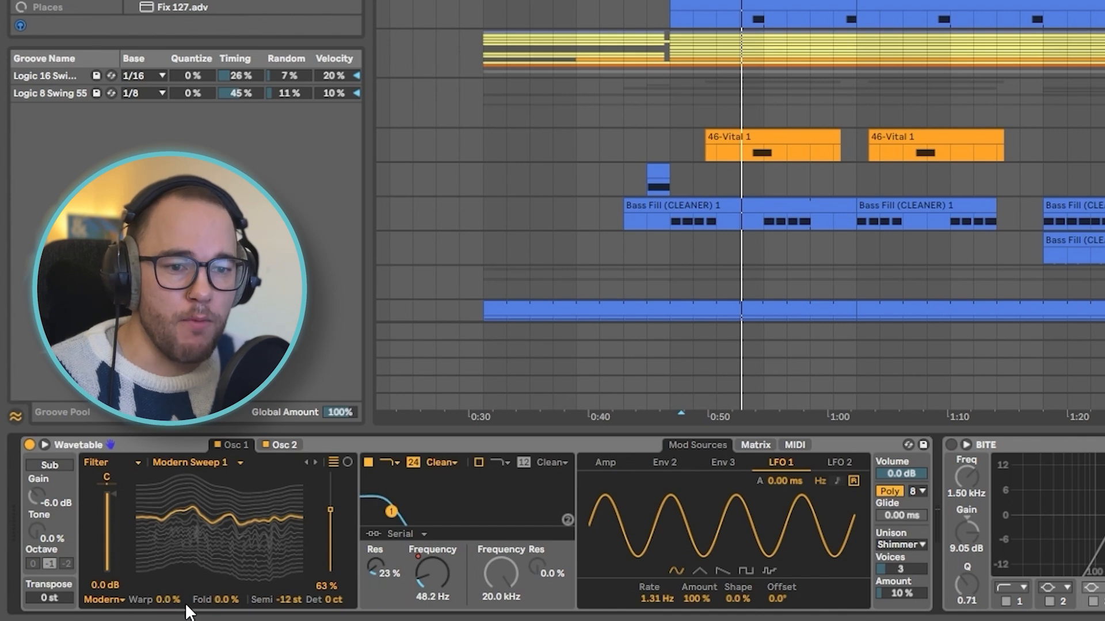
key(space)
key(space)
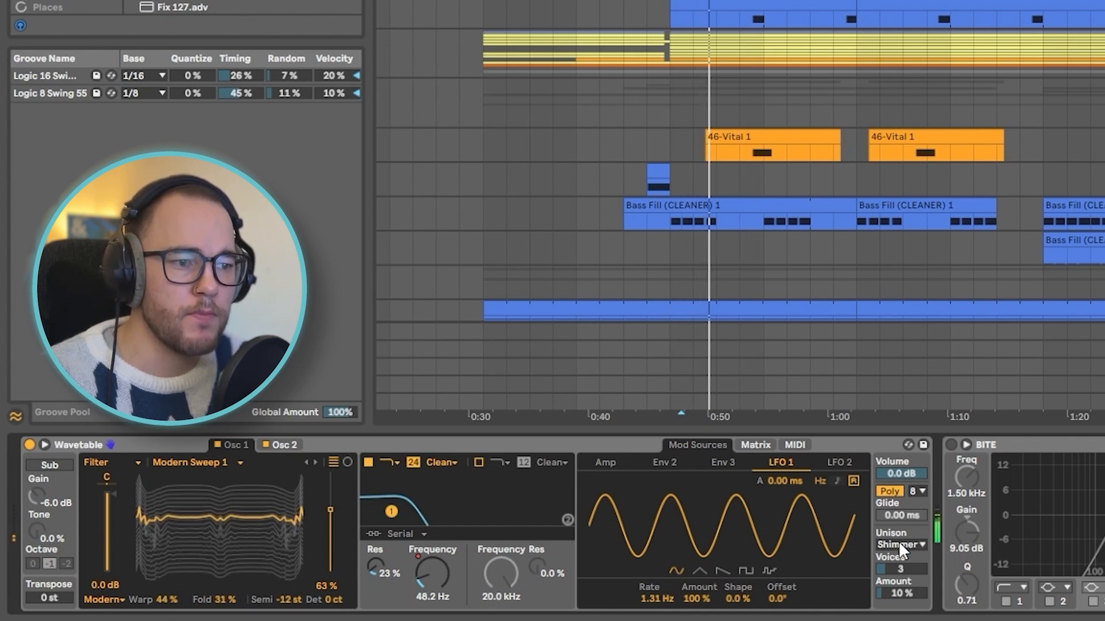
Compare Accent Bass 2 with the BITE EQ bypassed and active during playback, leaving BITE switched on
click(964, 444)
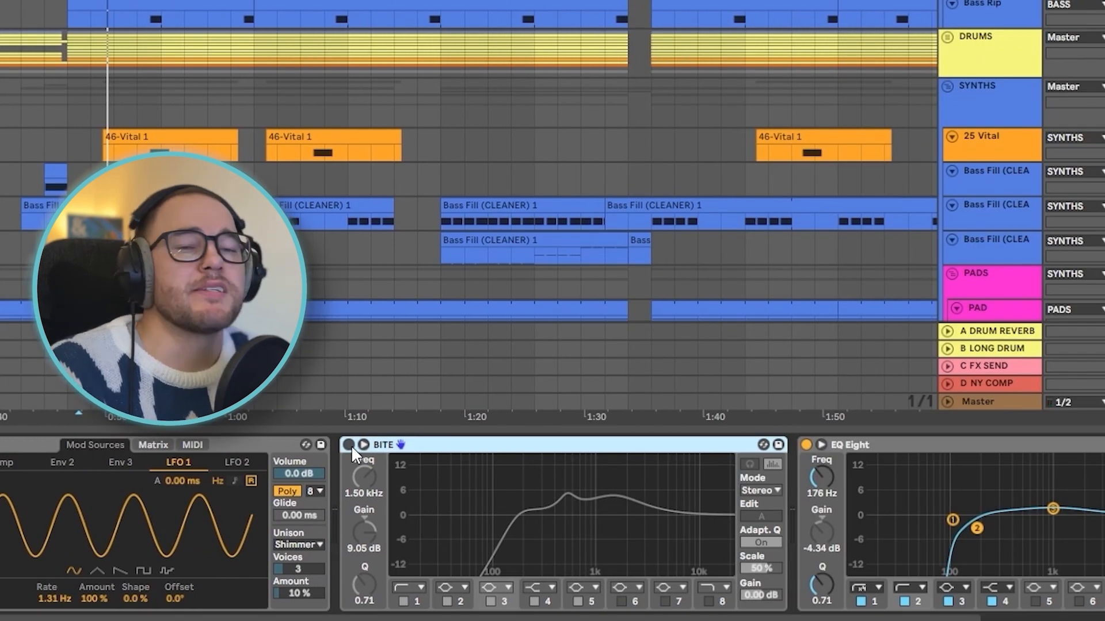
click(349, 445)
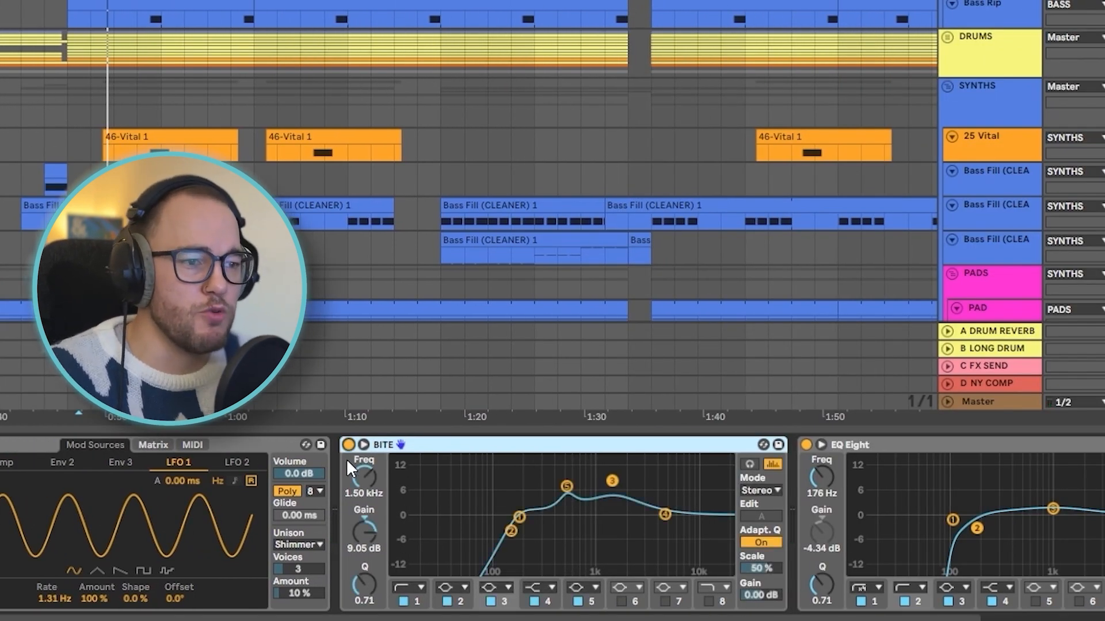
click(349, 445)
click(349, 445)
click(348, 445)
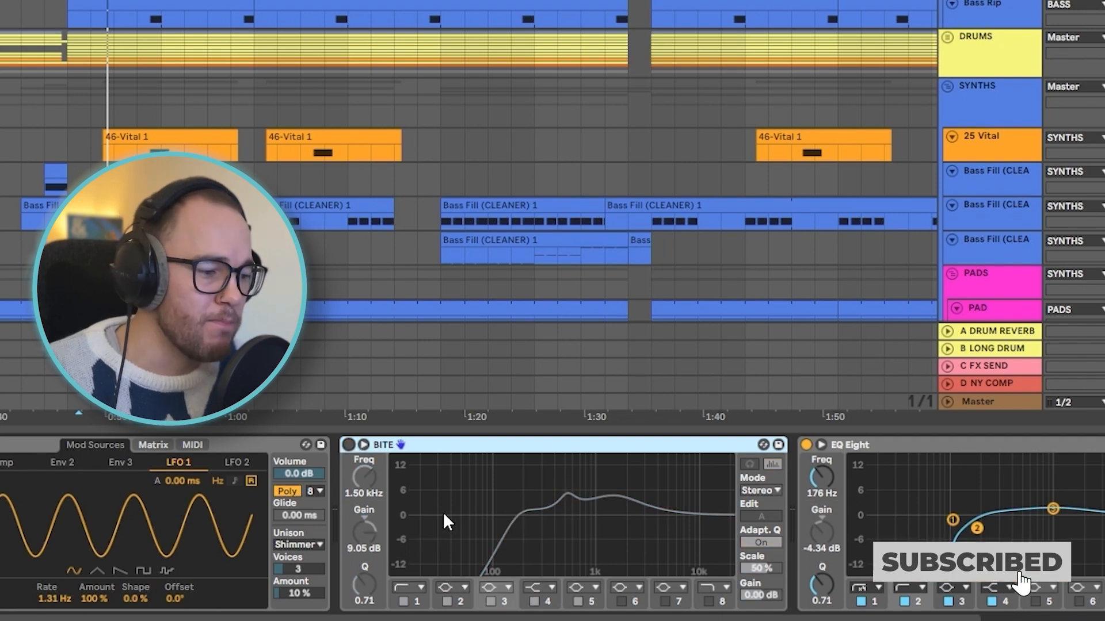
click(349, 445)
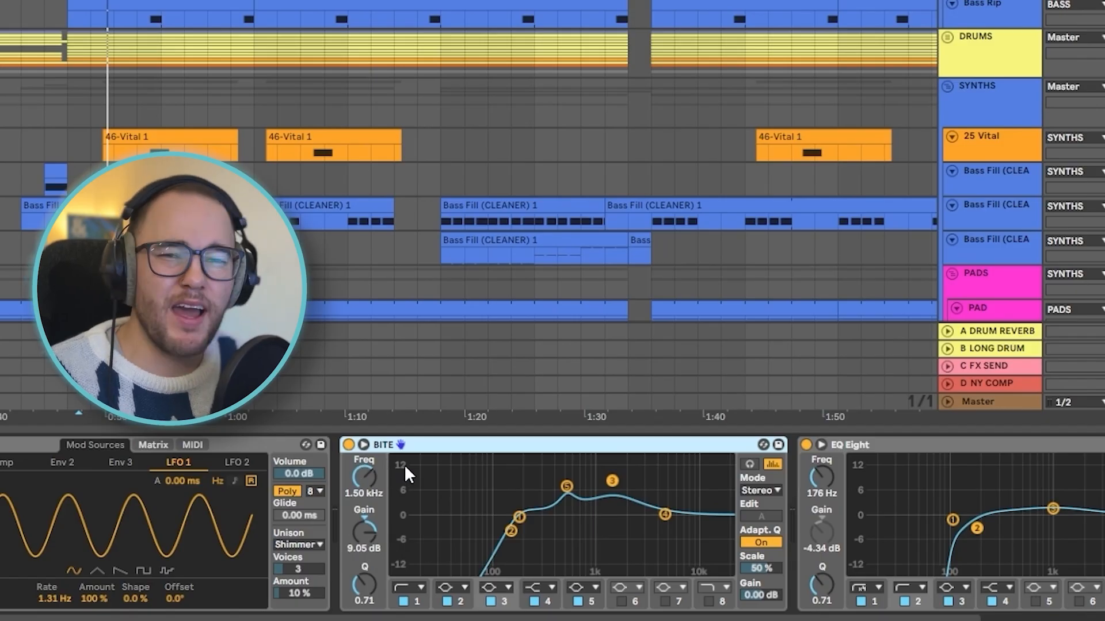
click(349, 445)
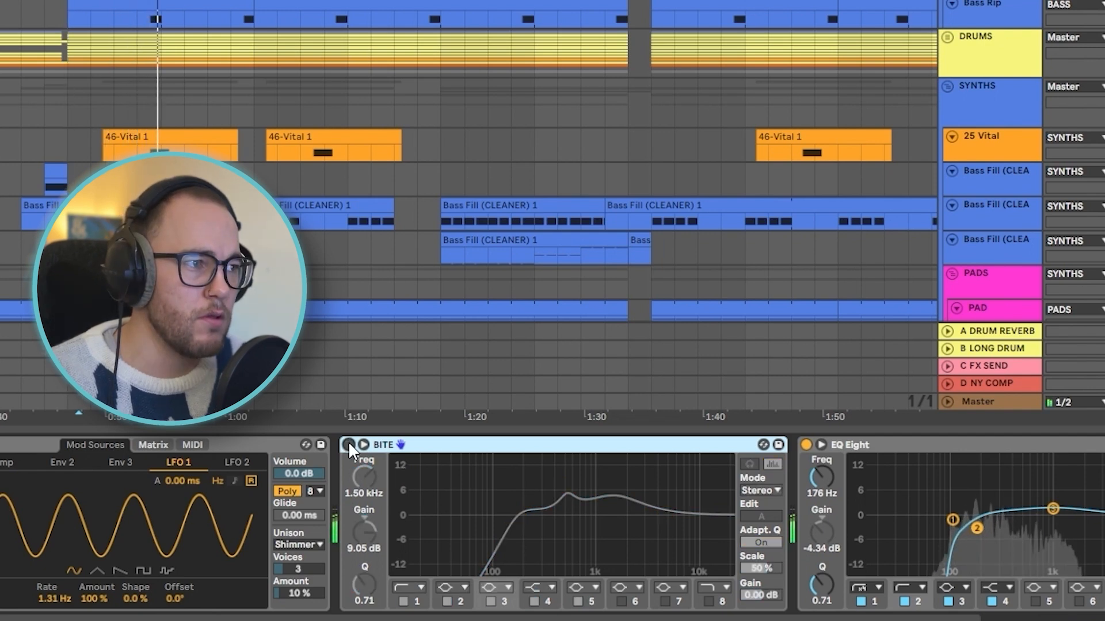
click(348, 444)
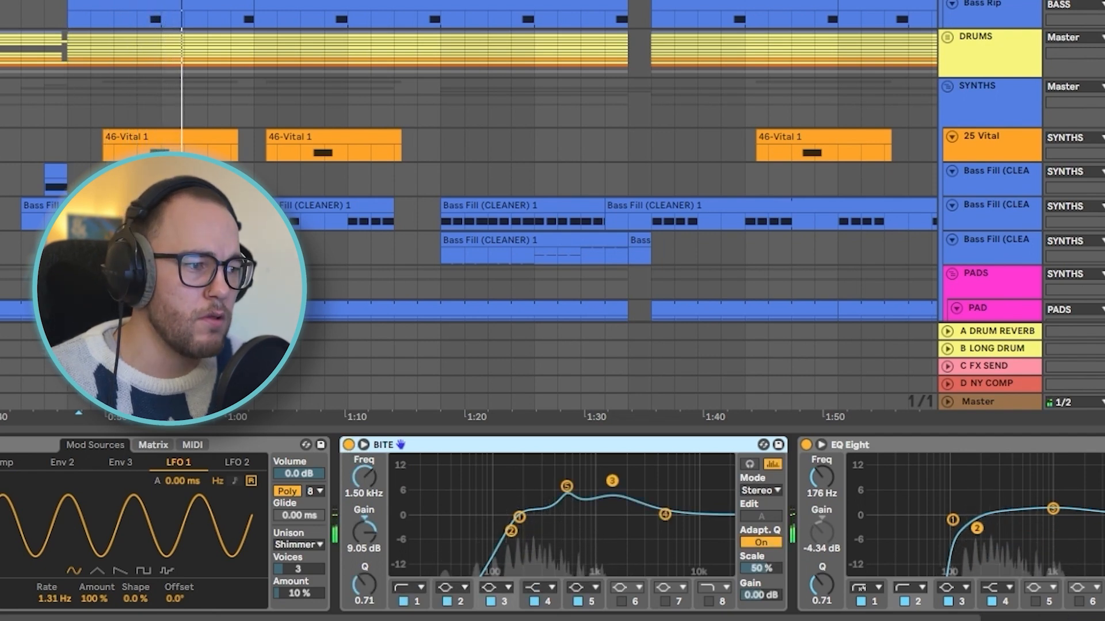
Set the BITE EQ's Scale to 41 %
scroll(552, 524, right, 3)
scroll(552, 523, right, 10)
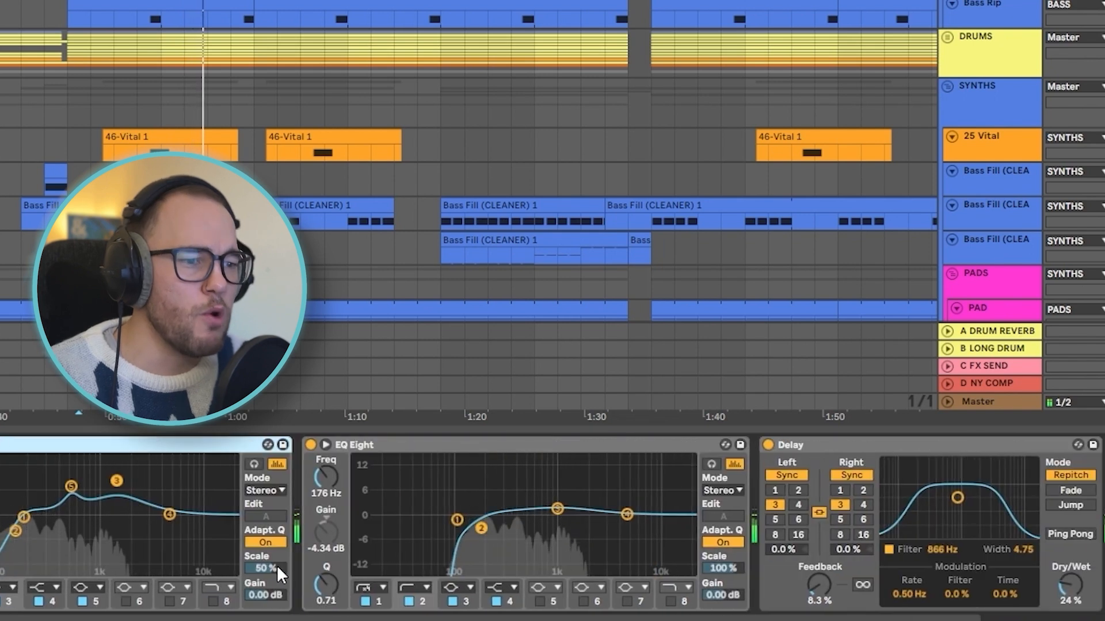
mouse_move(270, 561)
mouse_down()
mouse_move(270, 590)
mouse_move(275, 549)
mouse_up()
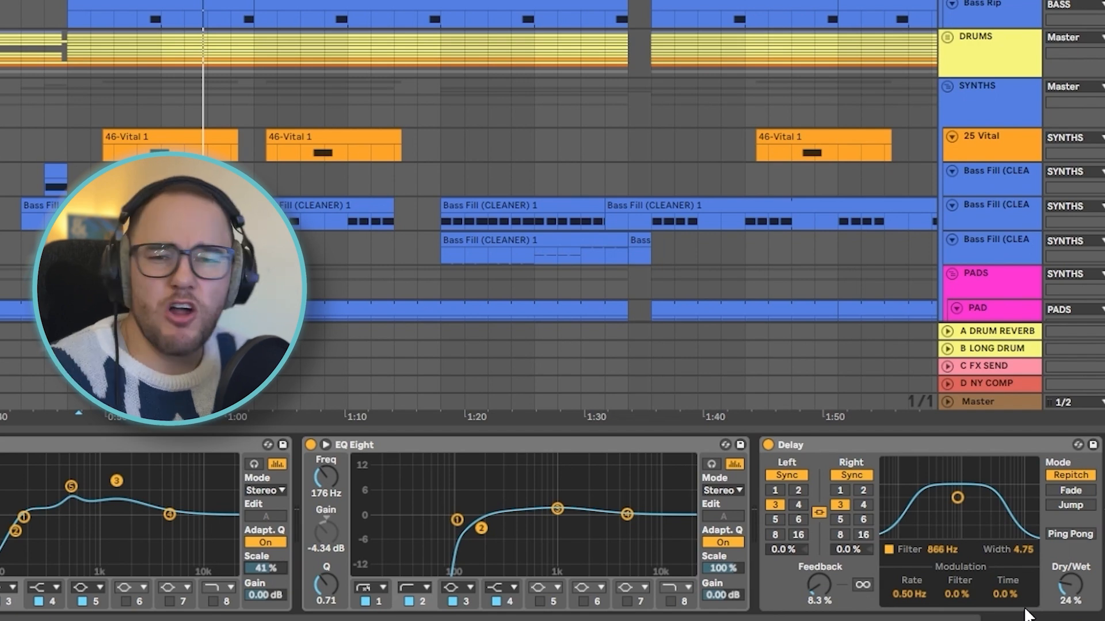
Check band 1's filter type options in the EQ Eight after BITE, and shift band 2 to 182 Hz
scroll(440, 452, right, 5)
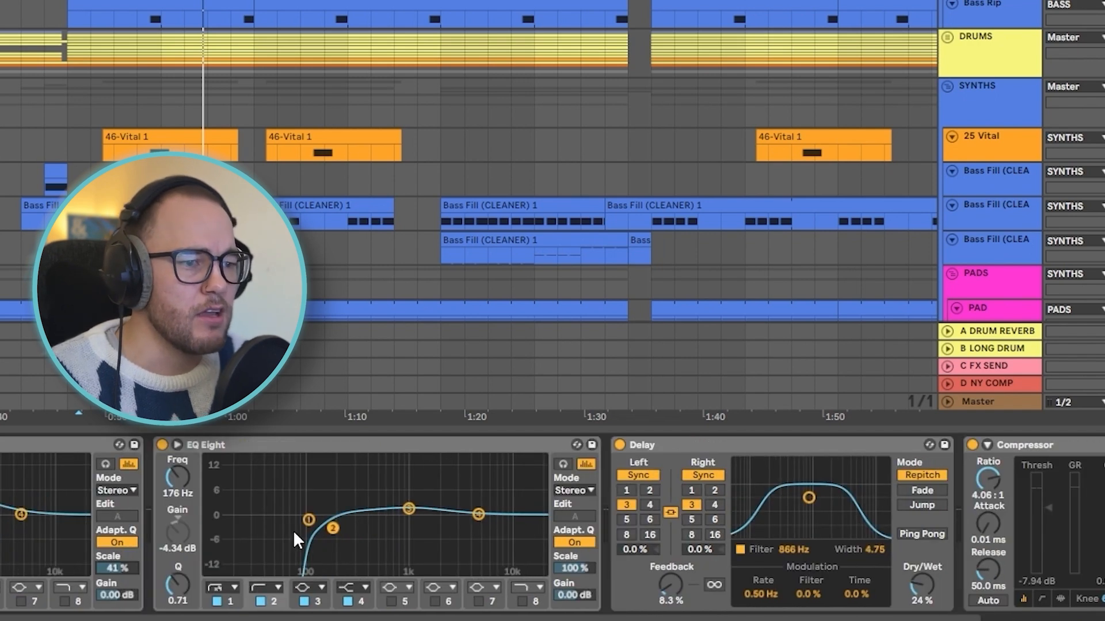
scroll(304, 518, right, 2)
click(174, 585)
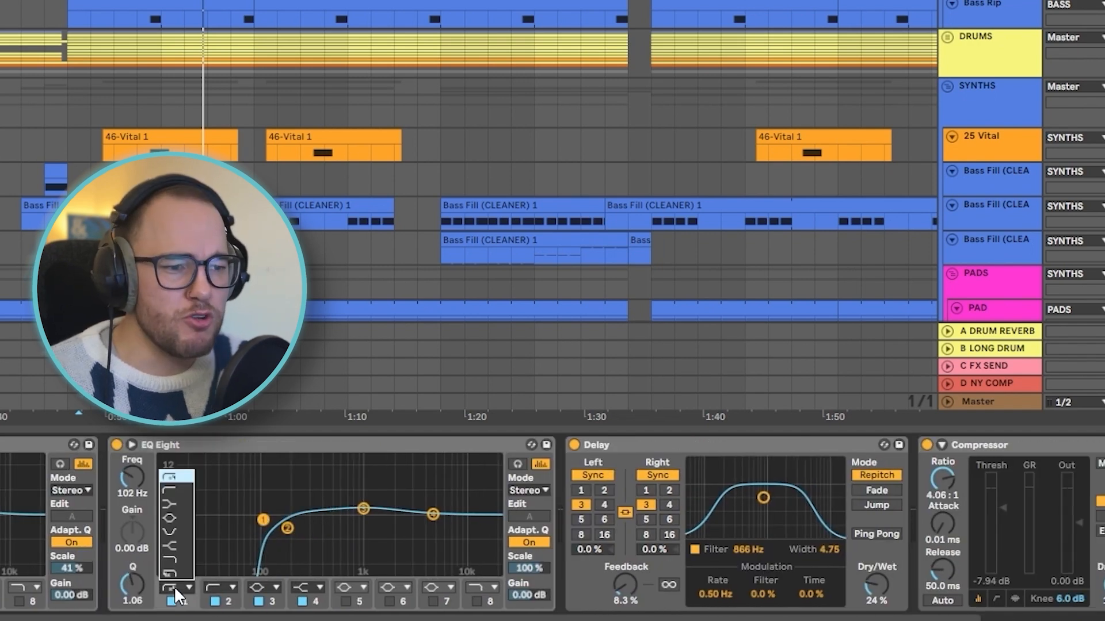
click(179, 585)
click(179, 582)
click(193, 497)
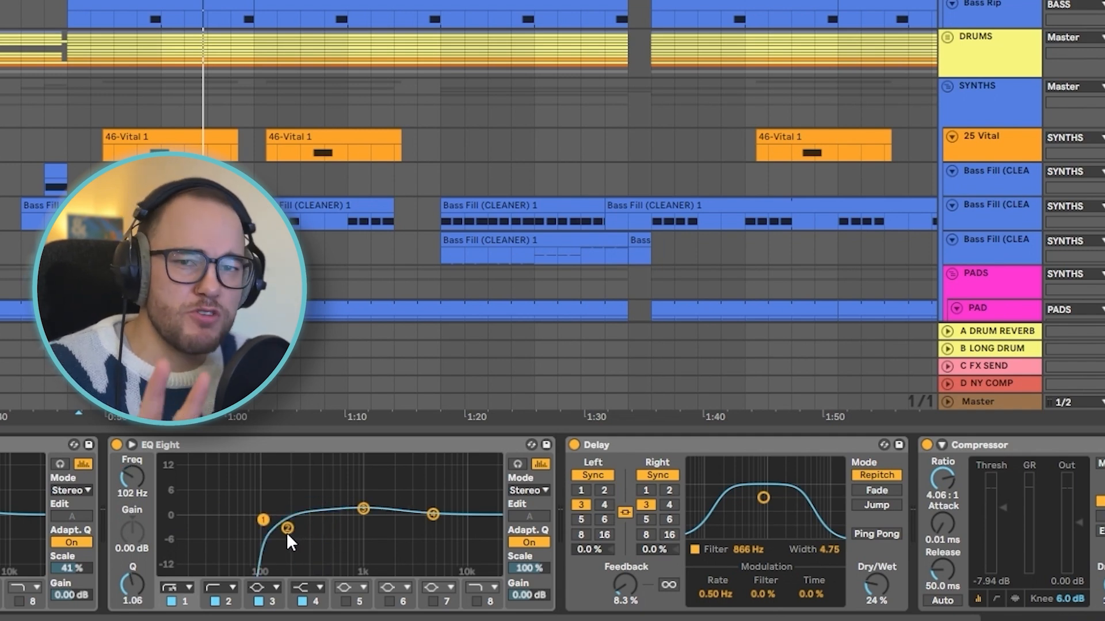
mouse_move(287, 527)
mouse_down()
mouse_move(236, 523)
mouse_move(289, 530)
mouse_up()
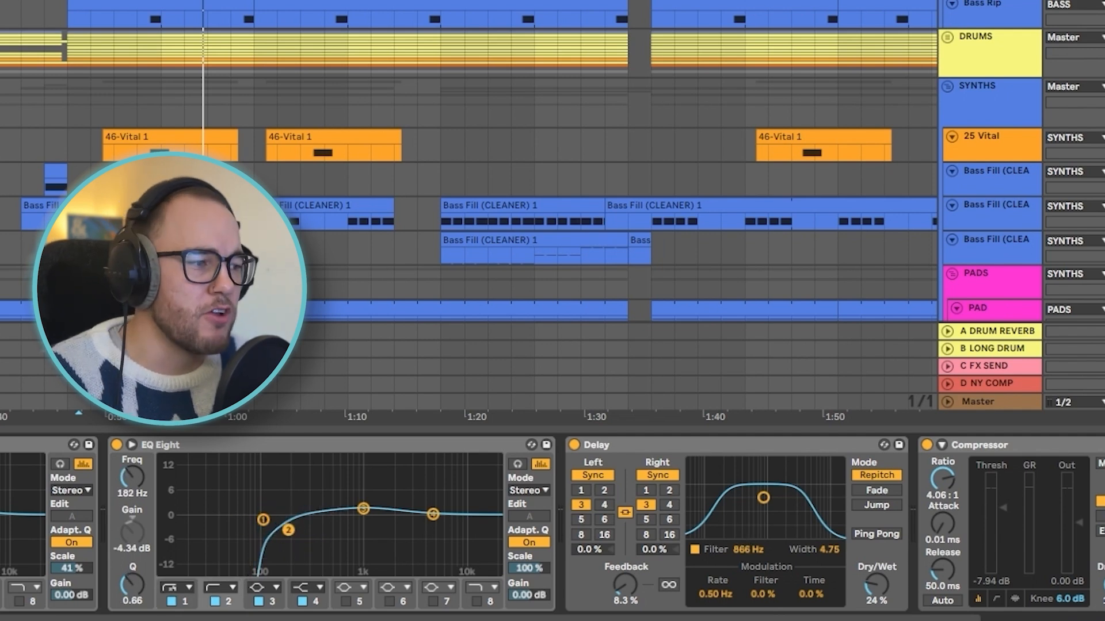
Check the Compressor on Accent Bass 2, and play Accent Bass and Accent Bass 2 soloed together
click(627, 463)
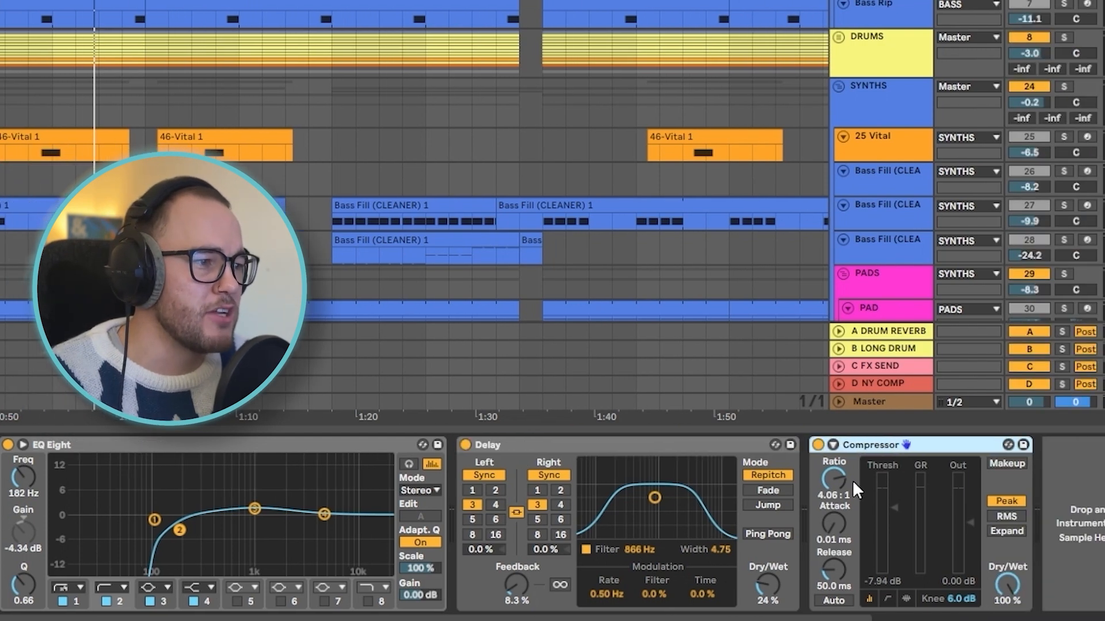
click(938, 447)
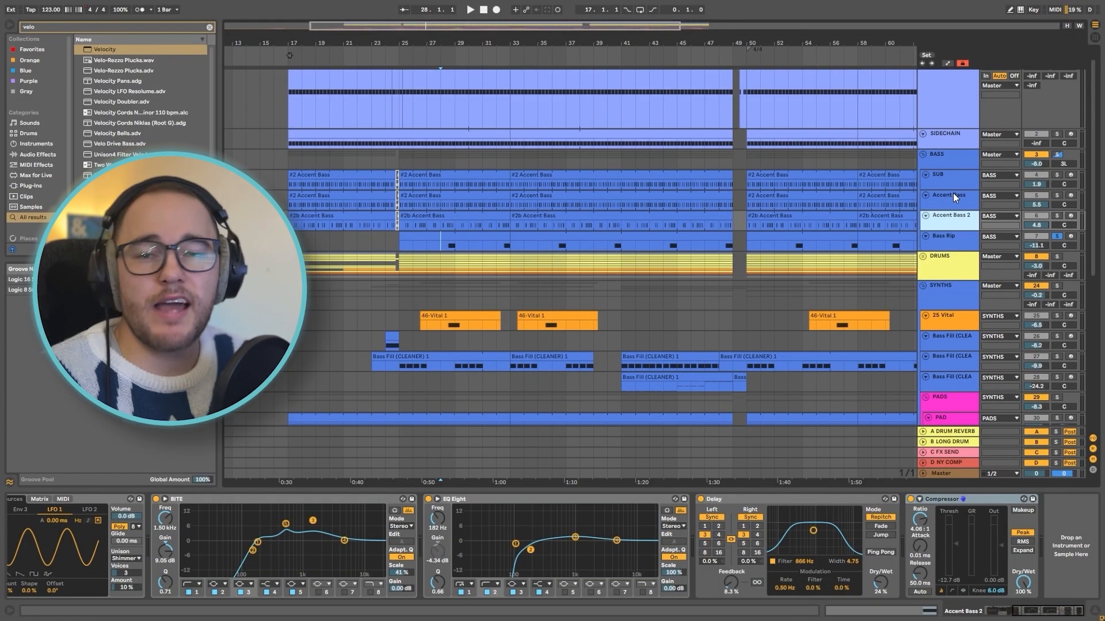
click(959, 196)
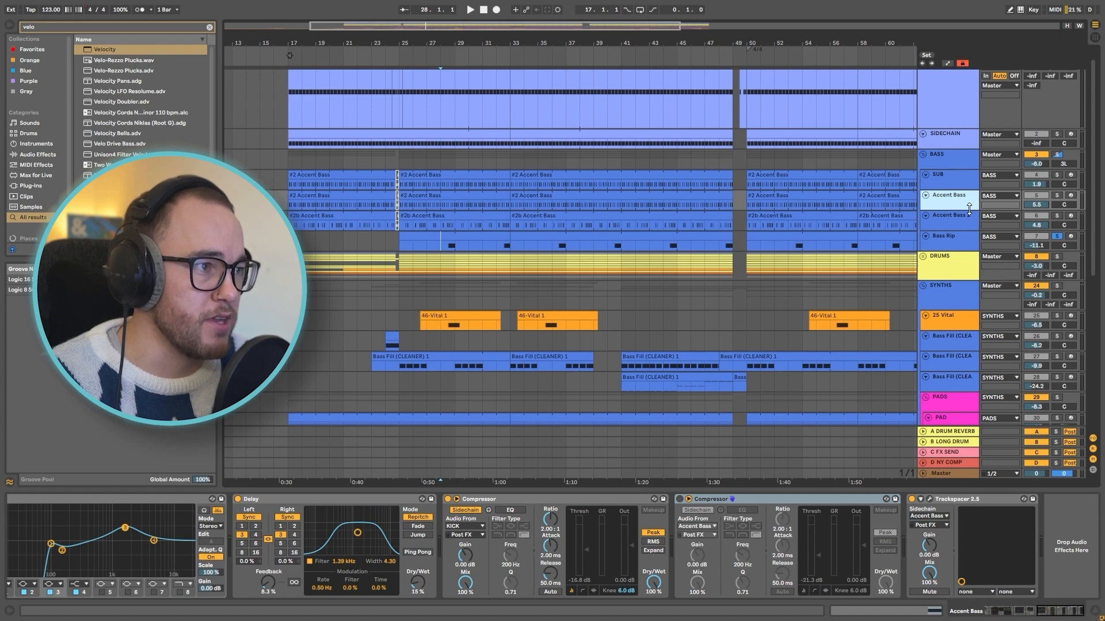
click(1057, 215)
click(1060, 196)
key(space)
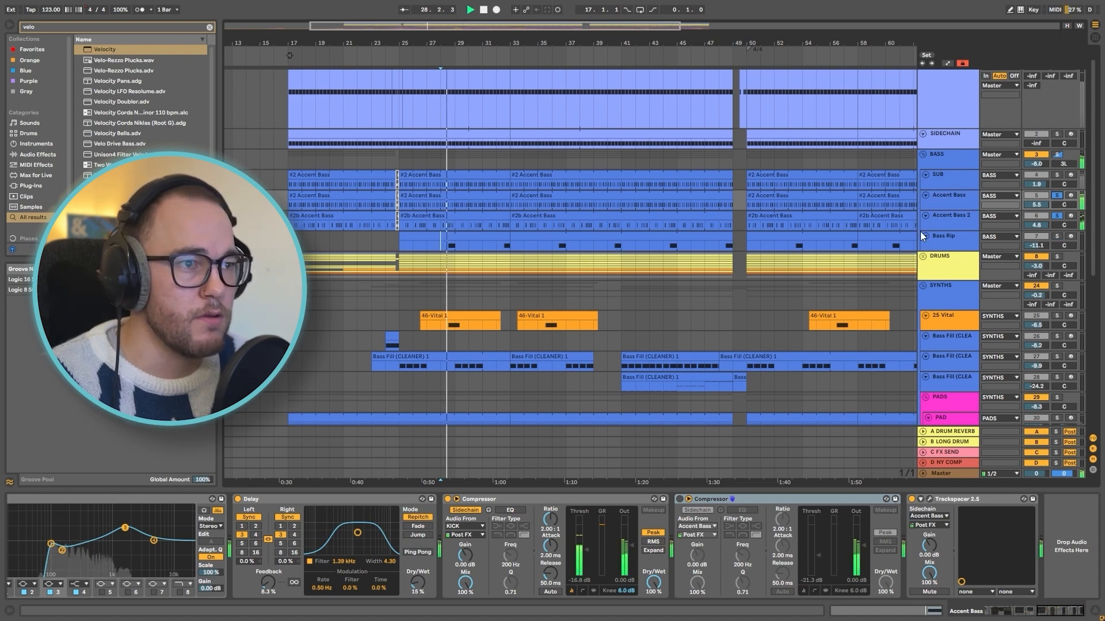
click(941, 222)
click(944, 201)
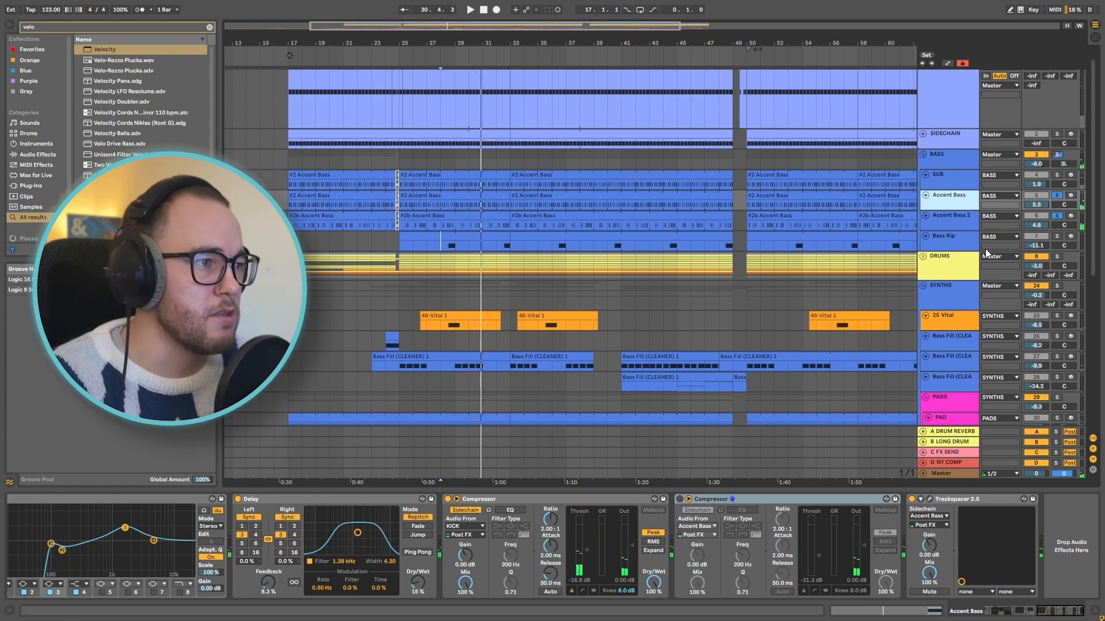
Solo the Bass Rip track and play its note from position 28.3.1
click(1056, 236)
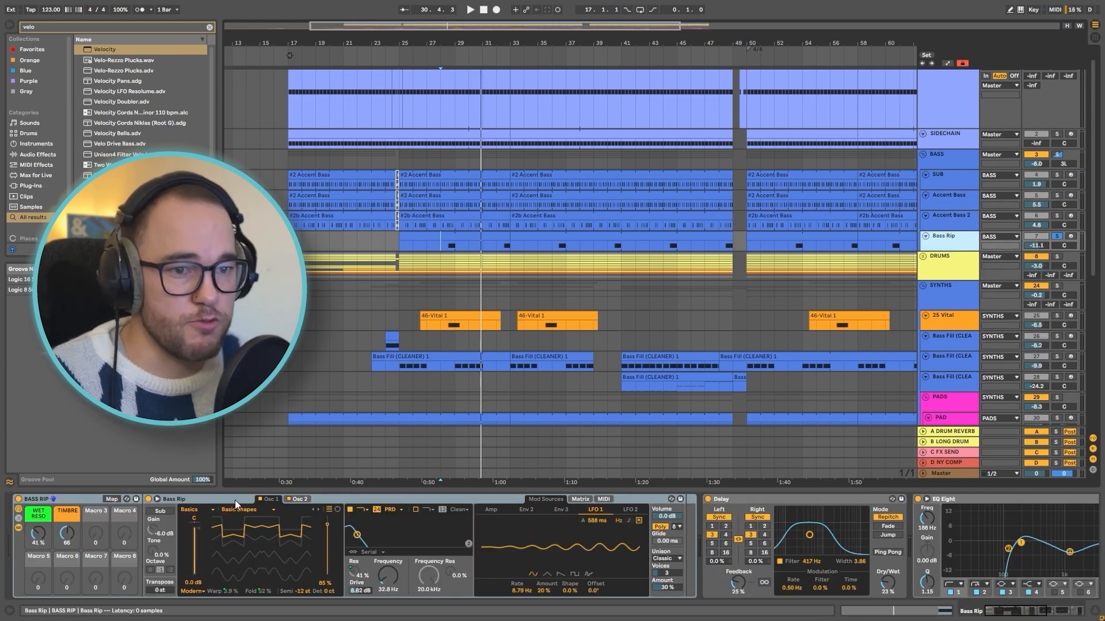
click(447, 241)
scroll(447, 247, up, 4)
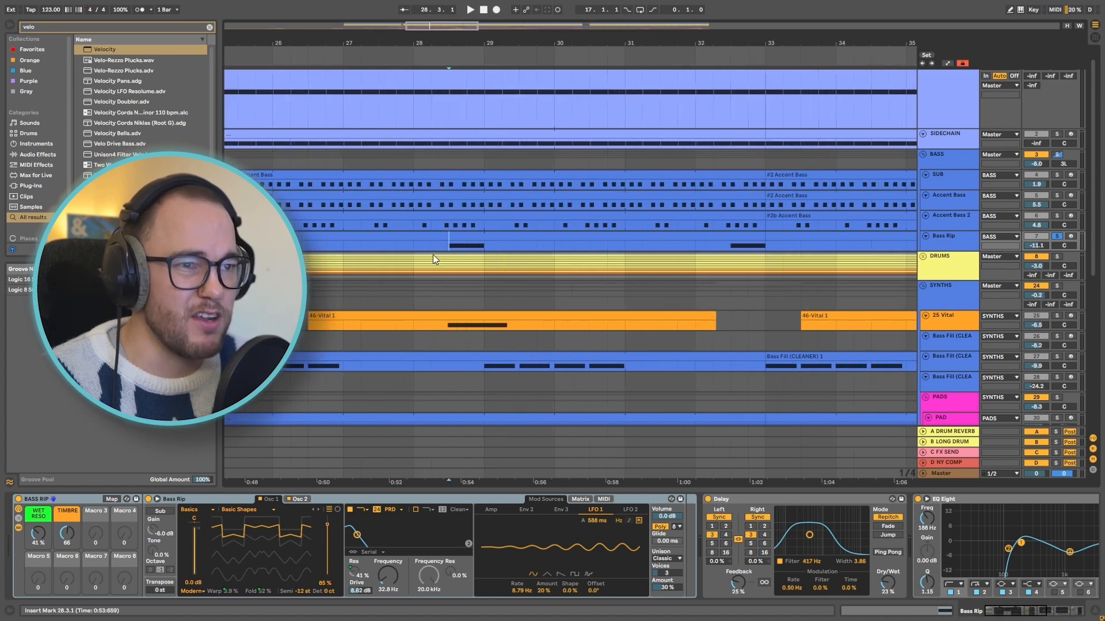
key(space)
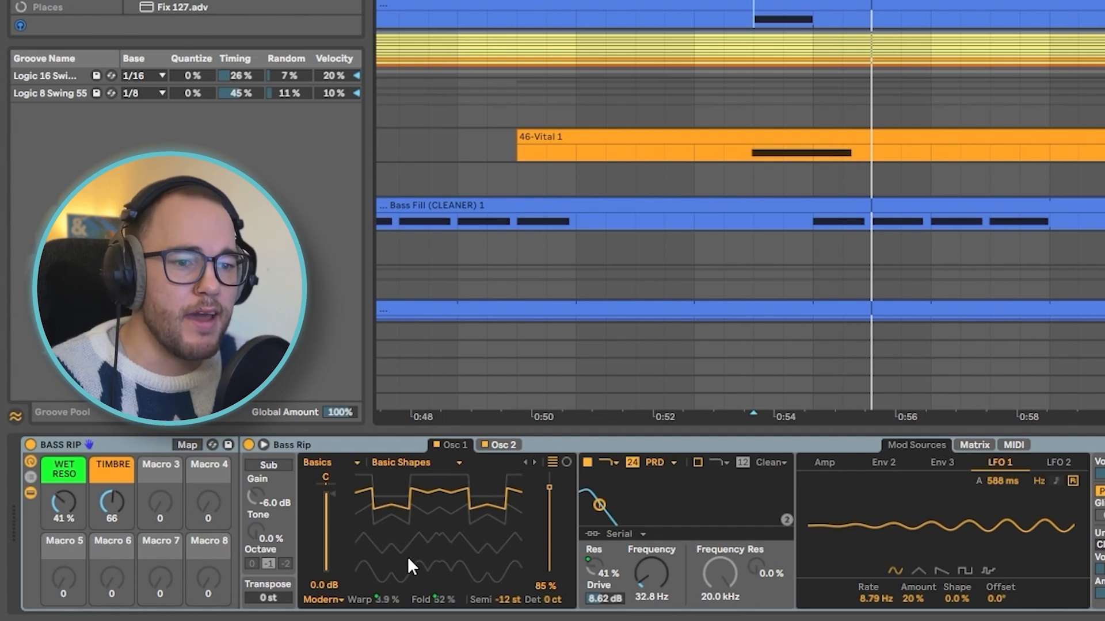
Try different WET RESO and TIMBRE macro amounts on the BASS RIP rack, and return them to 41 % and 66
mouse_move(63, 502)
mouse_down()
mouse_move(64, 475)
mouse_move(64, 514)
mouse_up()
mouse_move(112, 503)
mouse_down()
mouse_move(112, 481)
mouse_move(109, 517)
mouse_move(109, 498)
mouse_up()
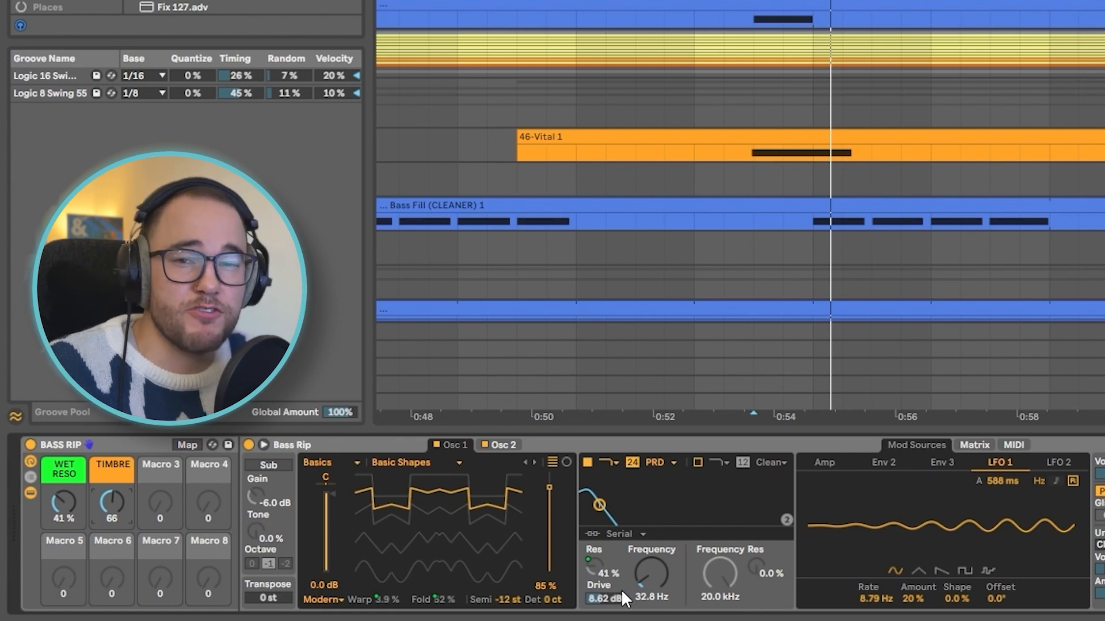
Examine Bass Rip's second oscillator, its Env 2 and LFO 1 settings, and their Filter 1 assignments in the modulation matrix
click(500, 445)
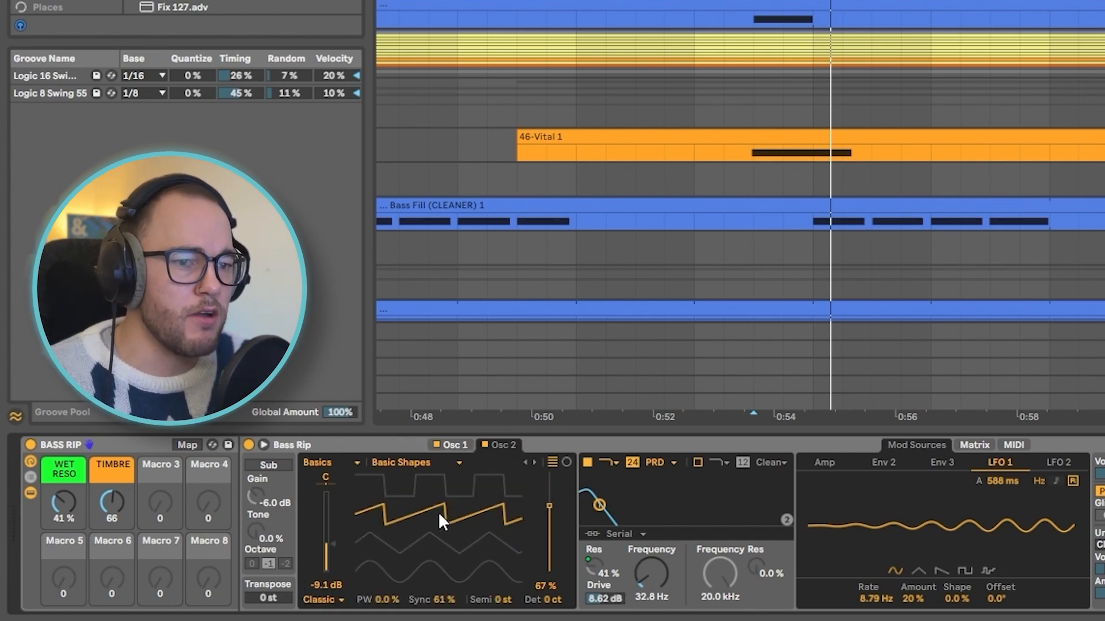
click(967, 446)
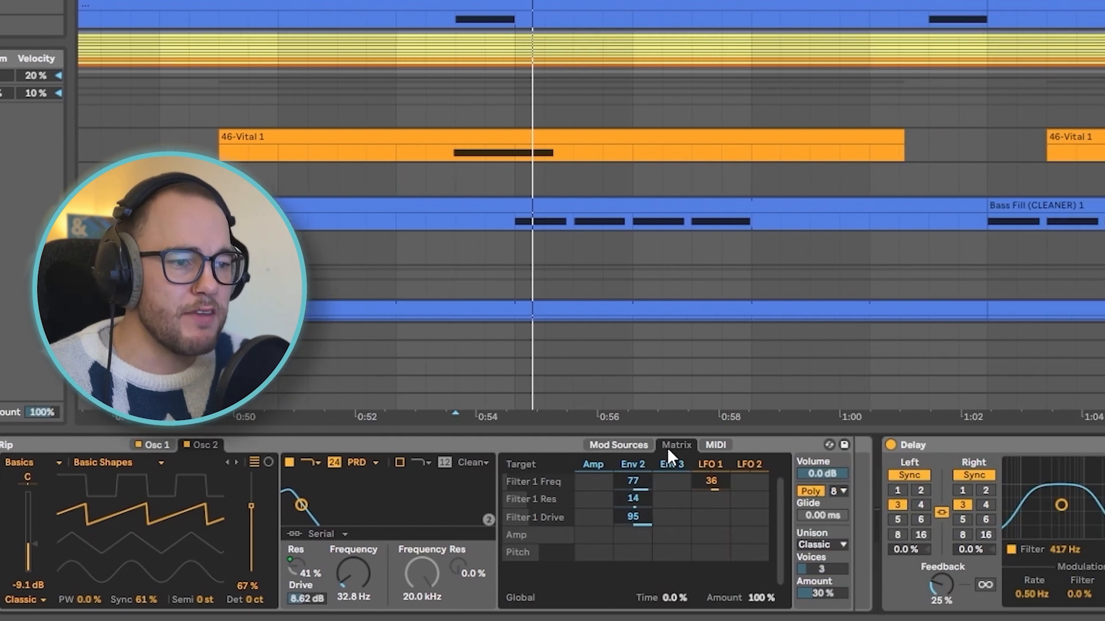
click(640, 464)
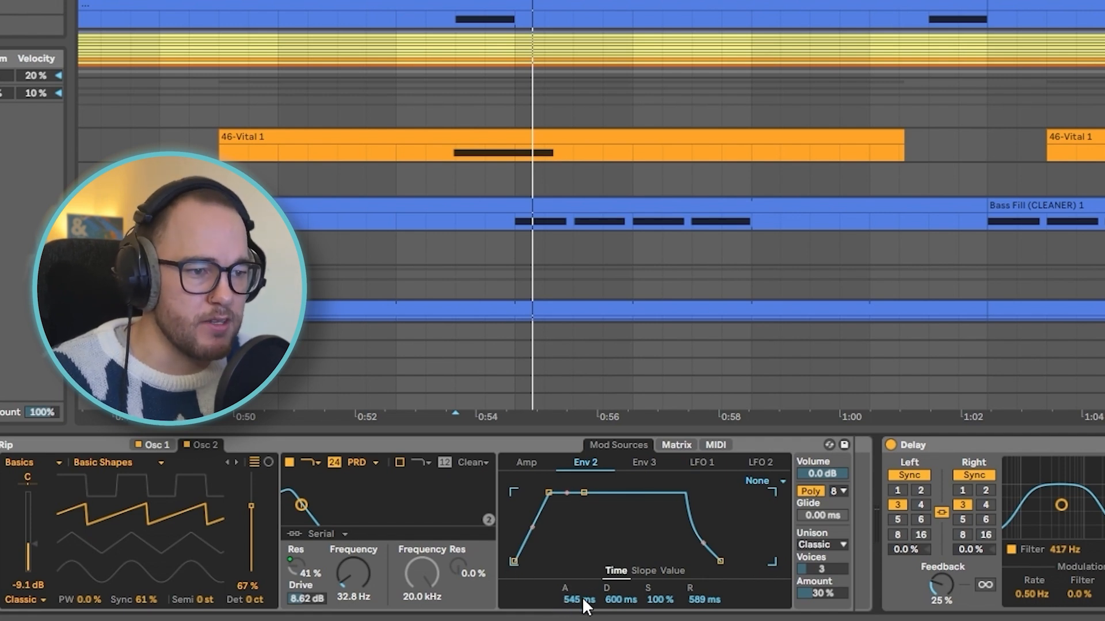
click(676, 445)
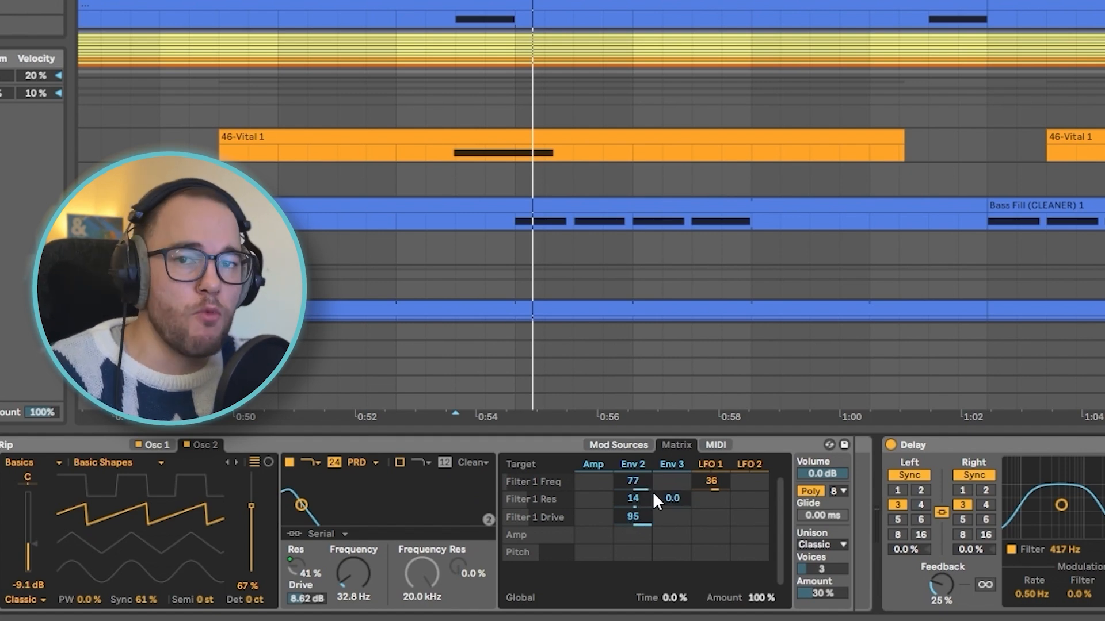
click(703, 459)
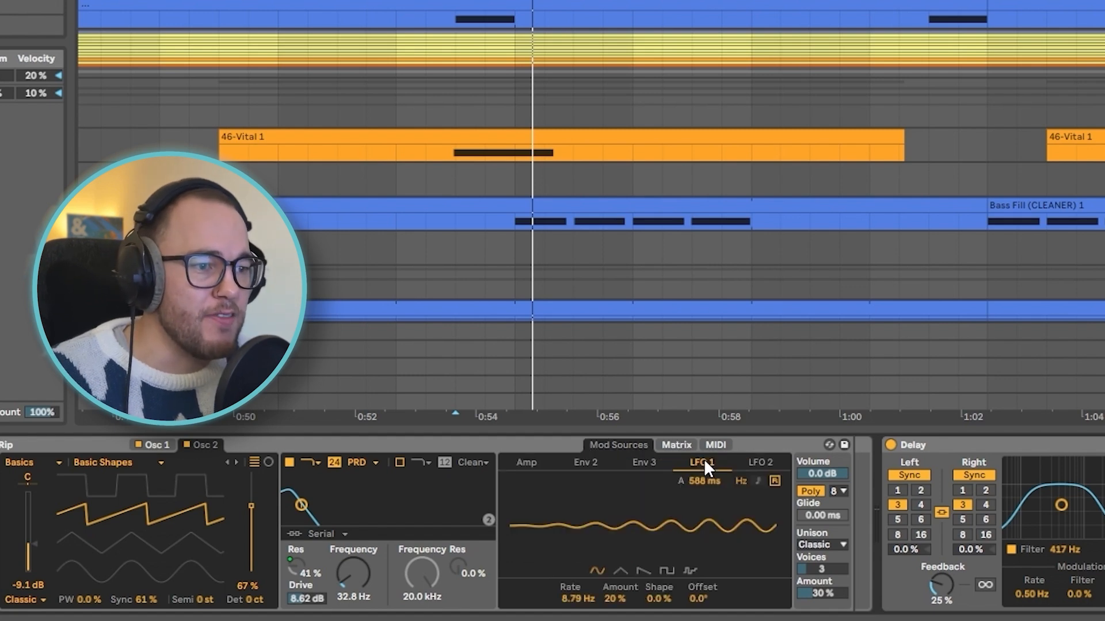
click(678, 445)
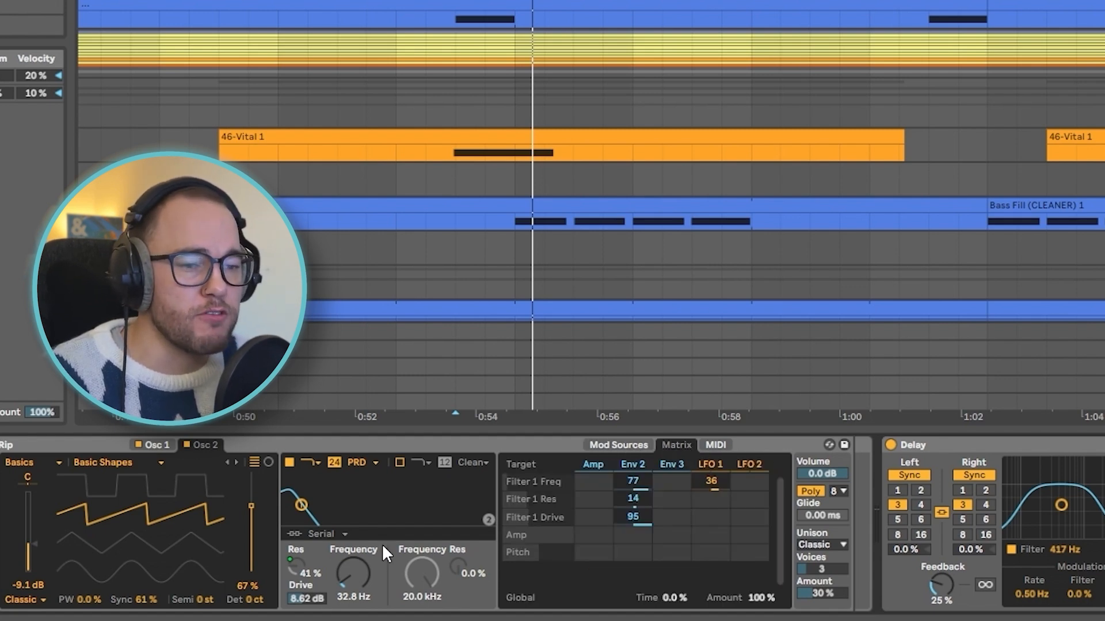
click(711, 464)
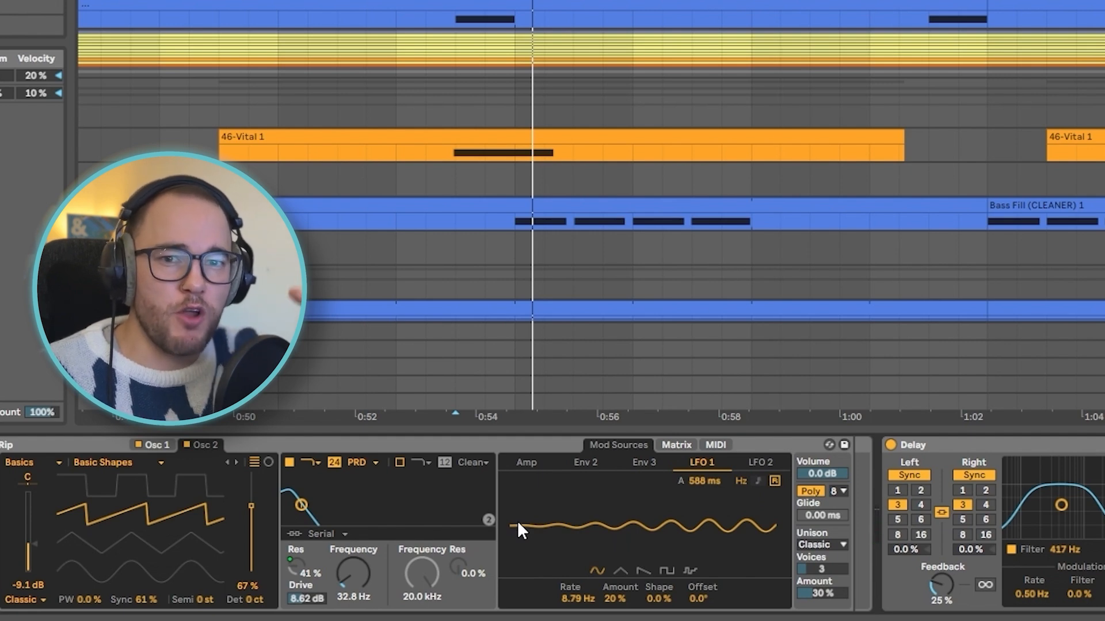
Try slowing Bass Rip's LFO 1 Rate to 0.29 Hz and about 0.1 Hz, and restore it to 8.79 Hz
drag(575, 599, 570, 590)
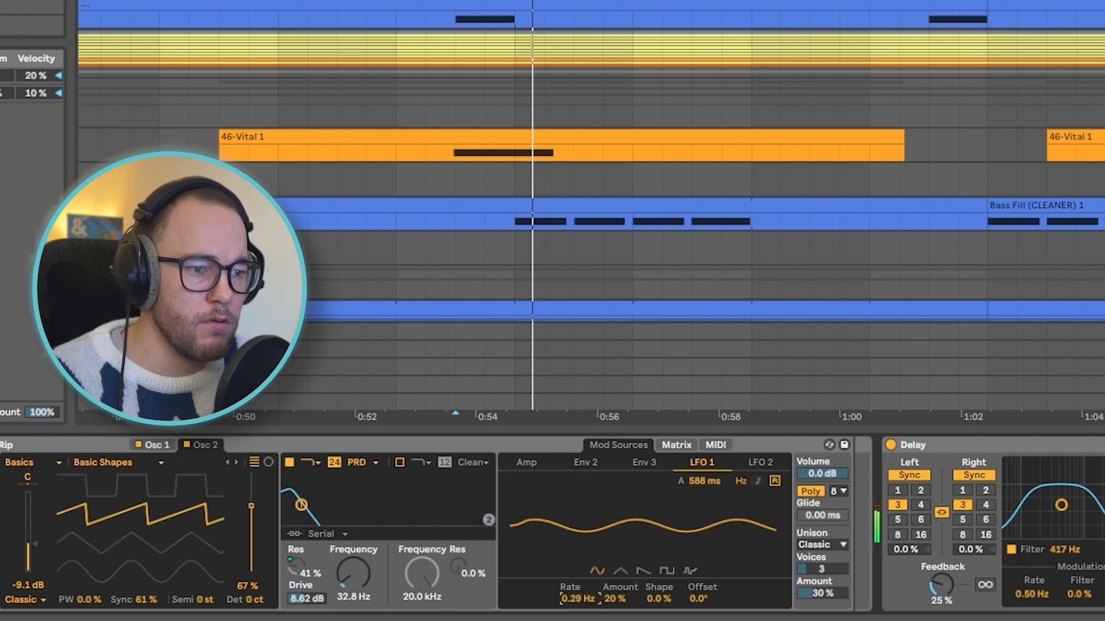
double_click(576, 597)
text(0.1)
key(Return)
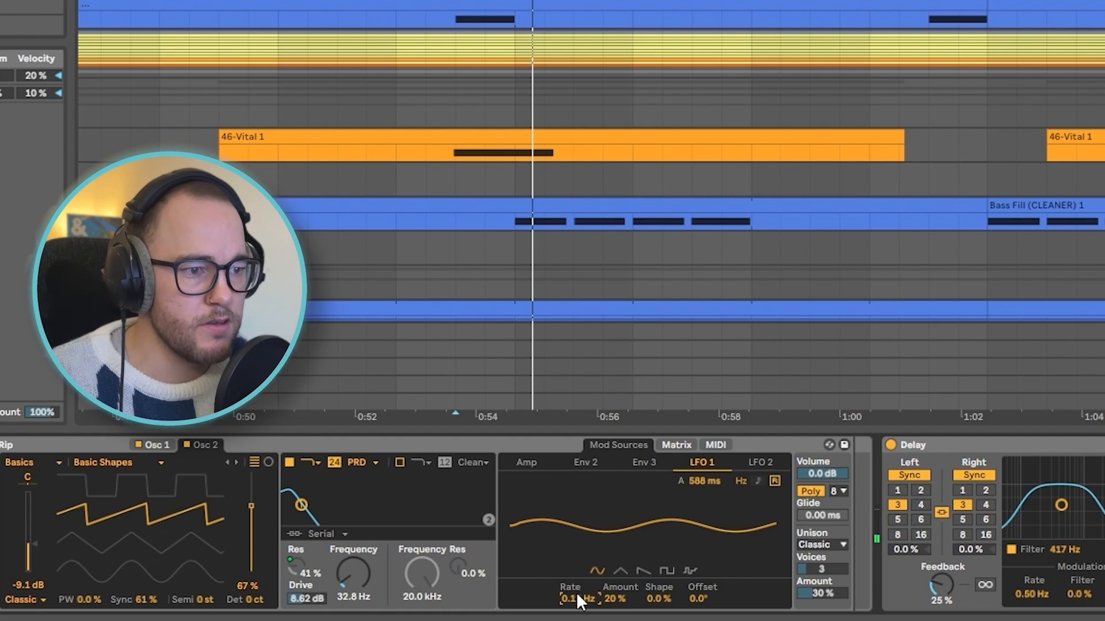
drag(577, 594, 577, 541)
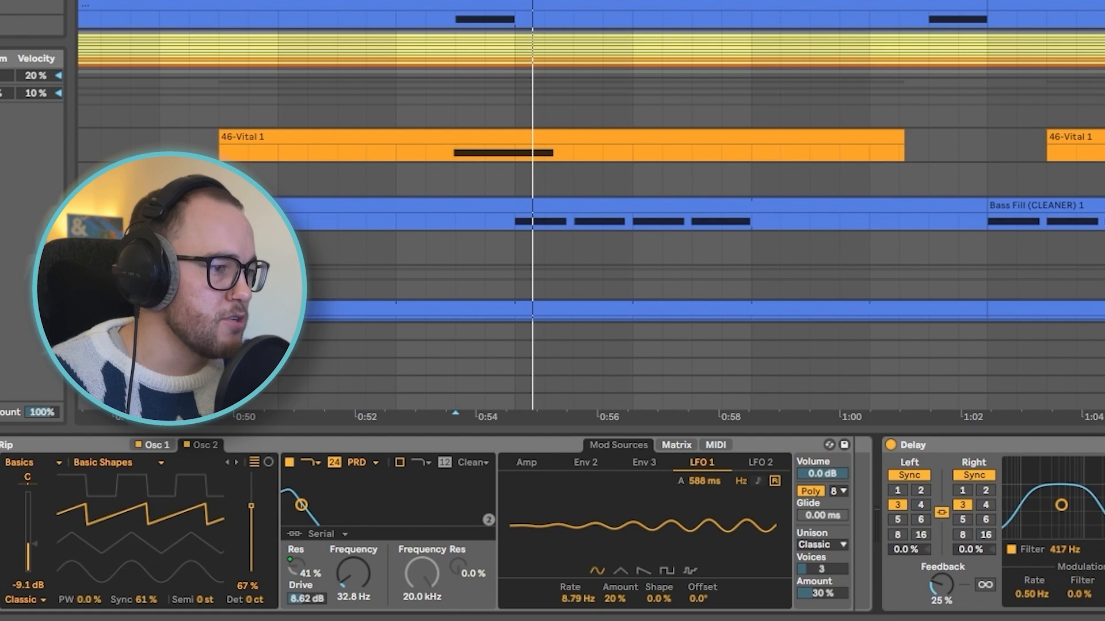
Position band 3 of Bass Rip's first EQ Eight at 1.24 kHz and -5.08 dB, and play the sound
scroll(593, 547, right, 15)
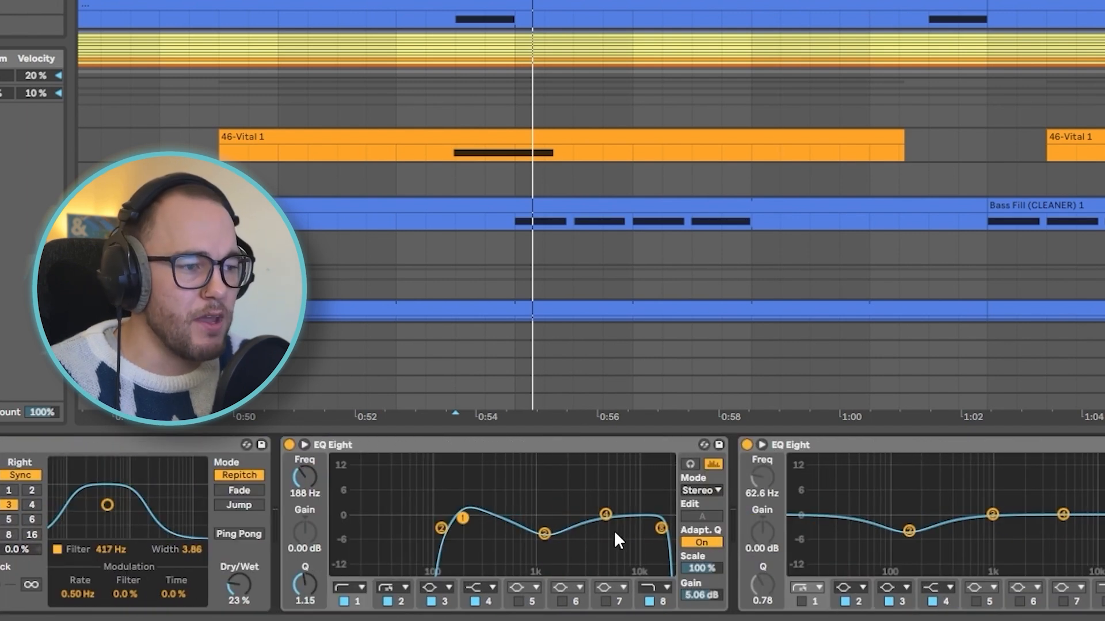
mouse_move(535, 535)
mouse_down()
mouse_move(544, 482)
mouse_move(543, 534)
mouse_up()
key(space)
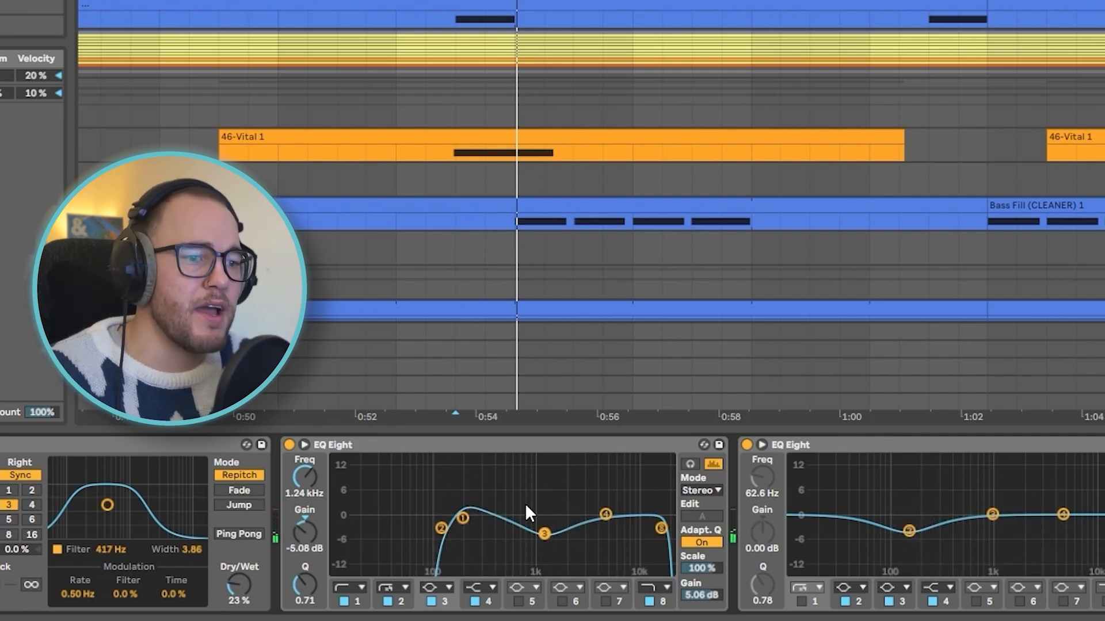
Switch on the BASS group's first EQ Eight, and toggle A Bit Warmer during playback to compare the sound
scroll(552, 523, right, 3)
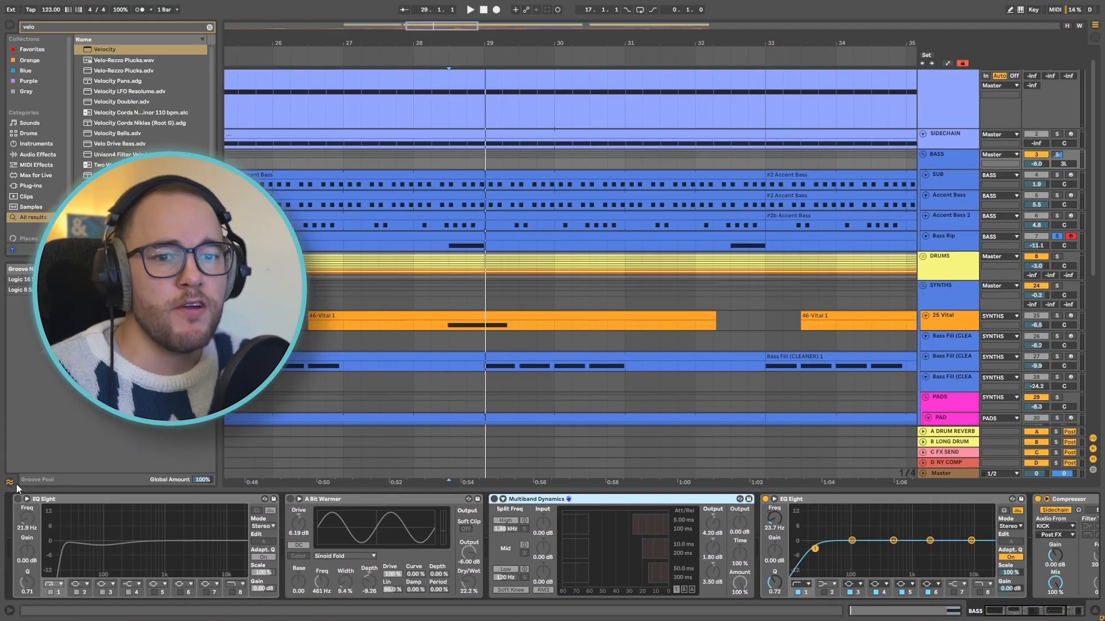
click(17, 499)
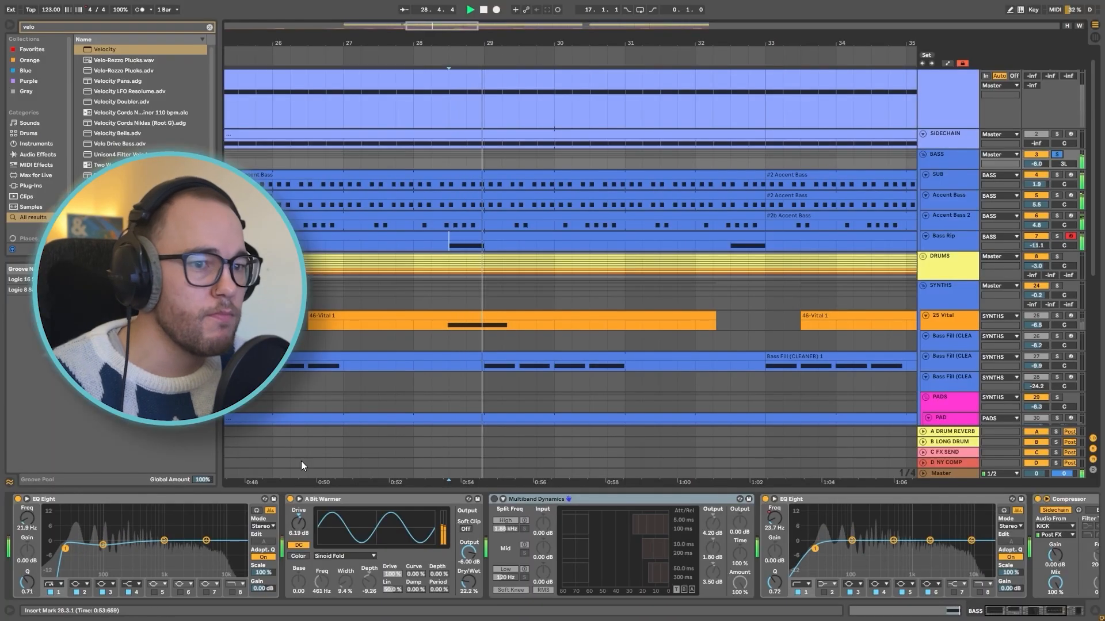
click(290, 499)
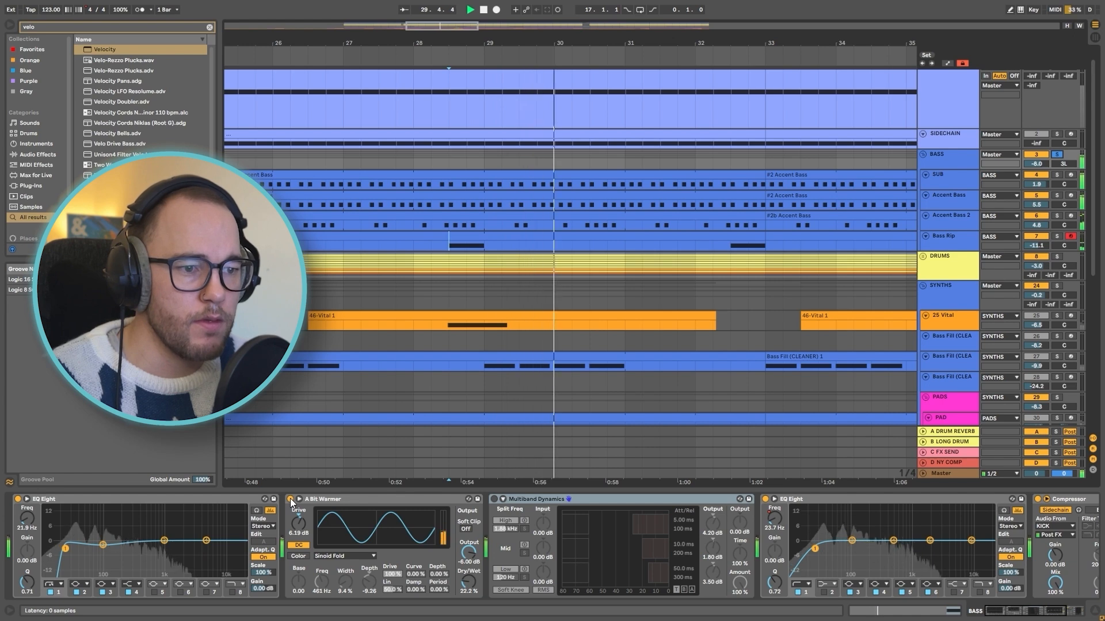
click(290, 499)
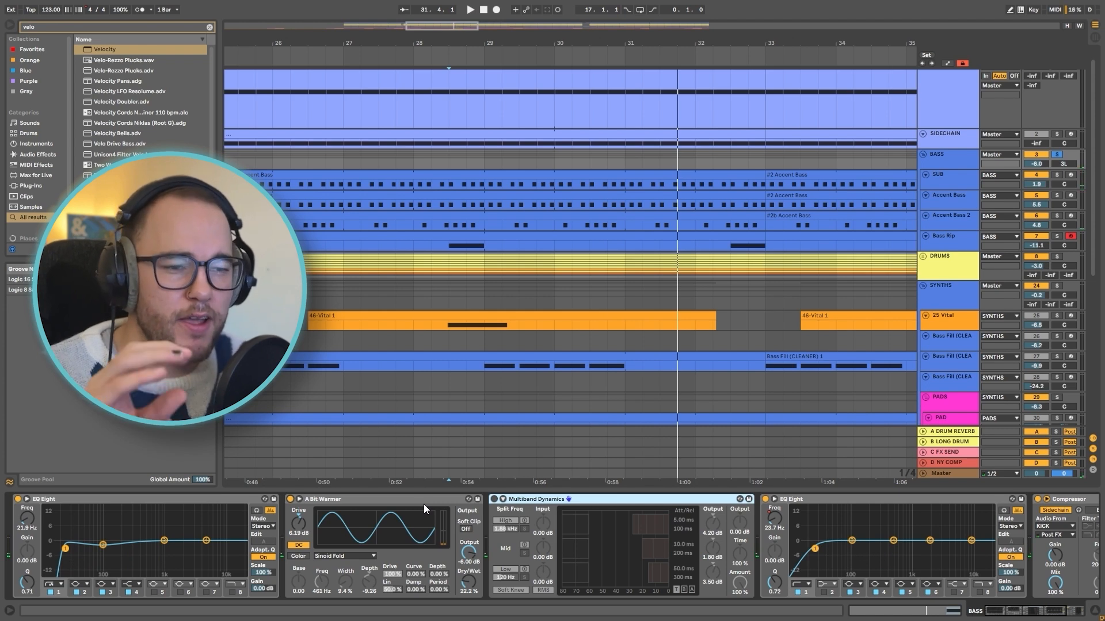
Enable Multiband Dynamics on the BASS group, play the basses through it, and select the EQ Eight that follows
click(493, 499)
scroll(545, 174, down, 3)
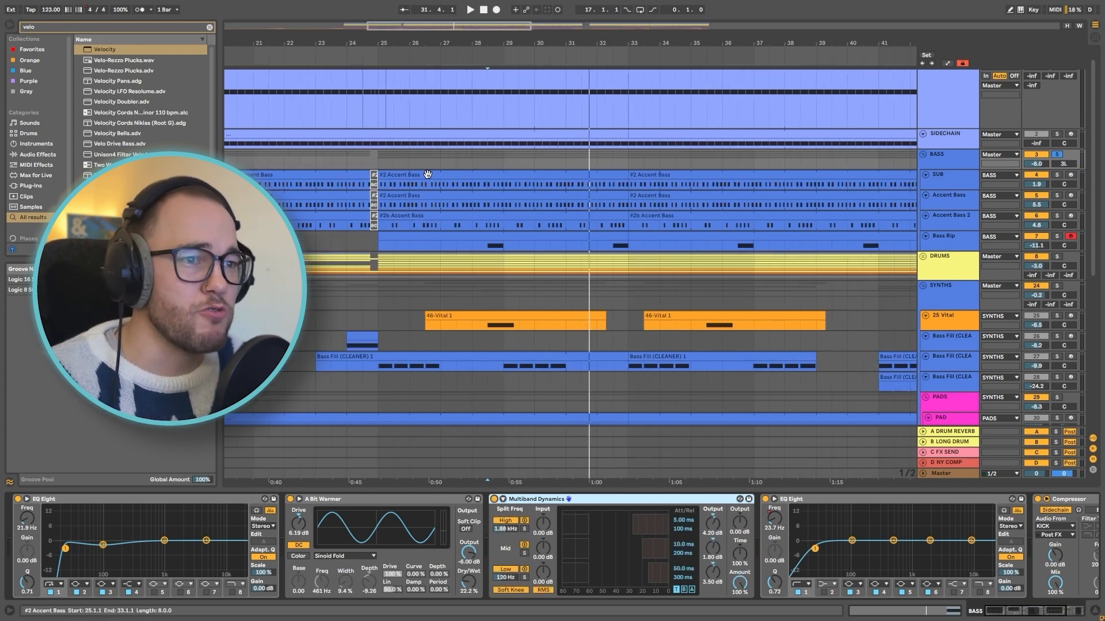
key(space)
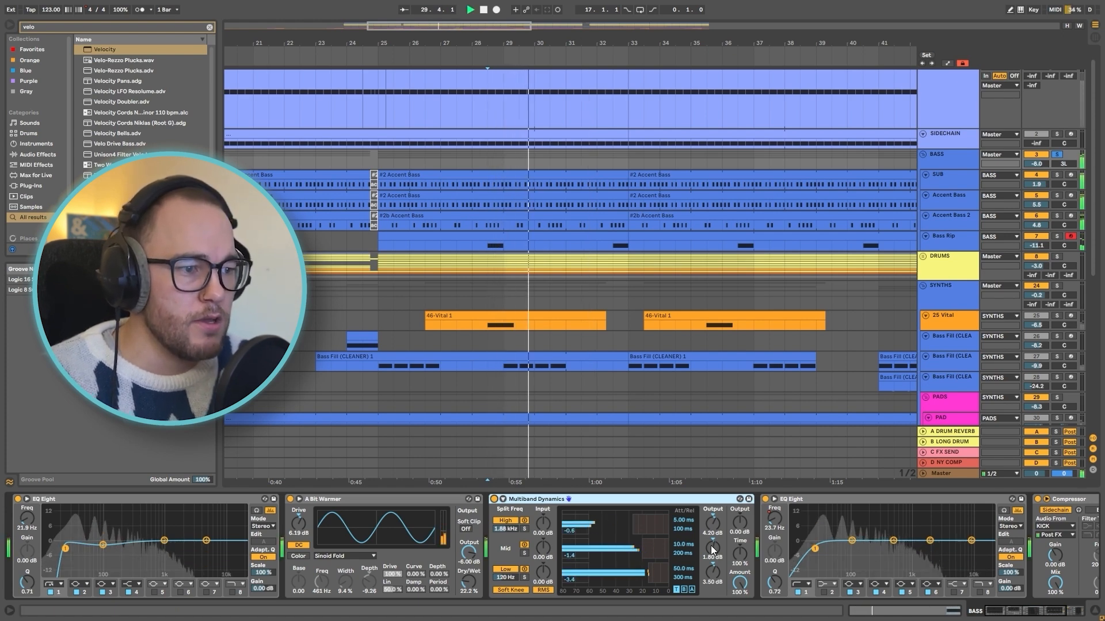
key(space)
scroll(691, 533, right, 5)
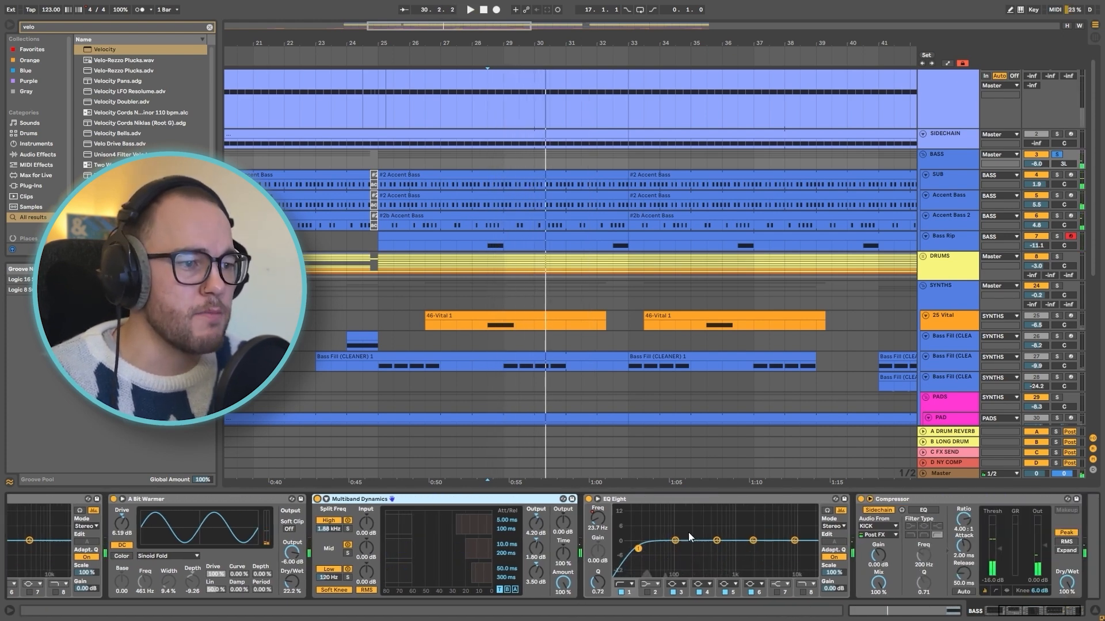
click(610, 502)
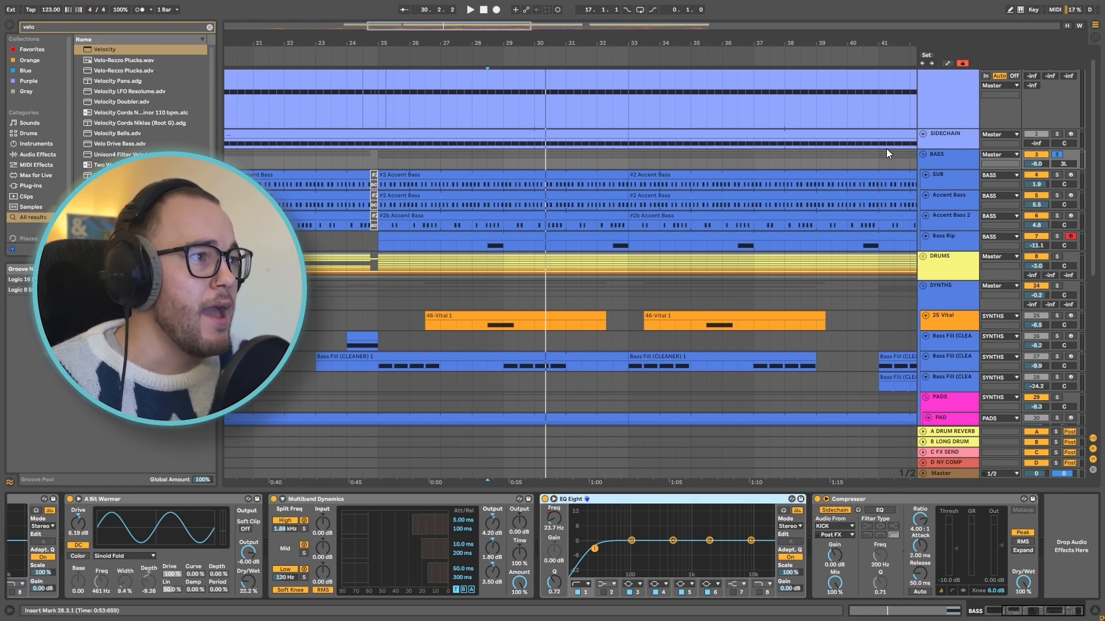
Set the Accent Bass 2 volume to 6.0 while the arrangement plays, and take the BASS group out of solo
scroll(888, 153, up, 1)
click(409, 179)
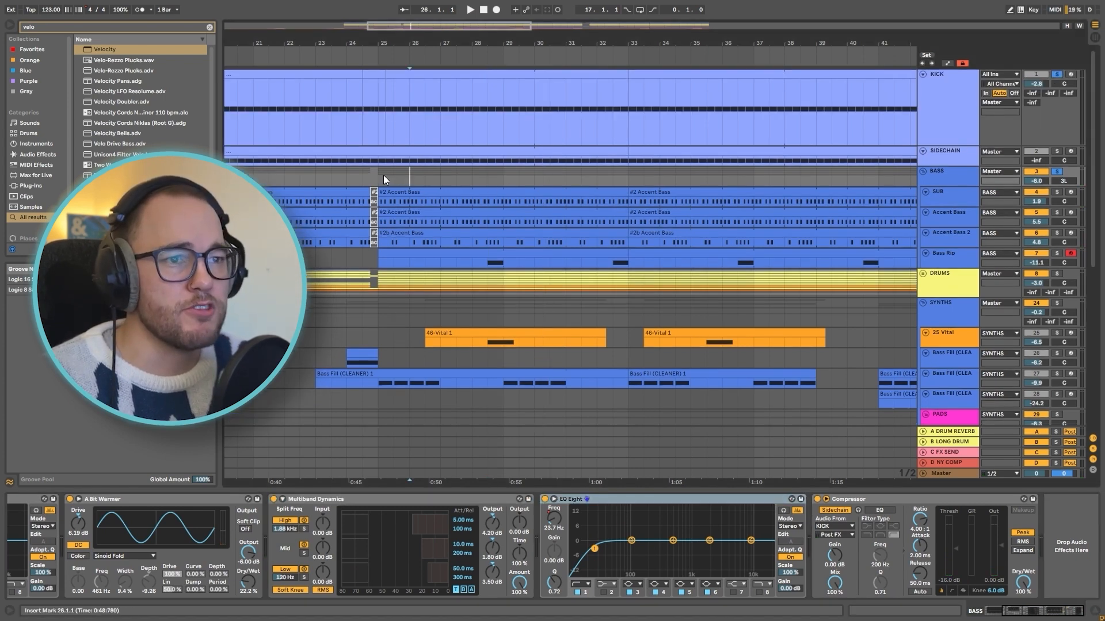
key(w)
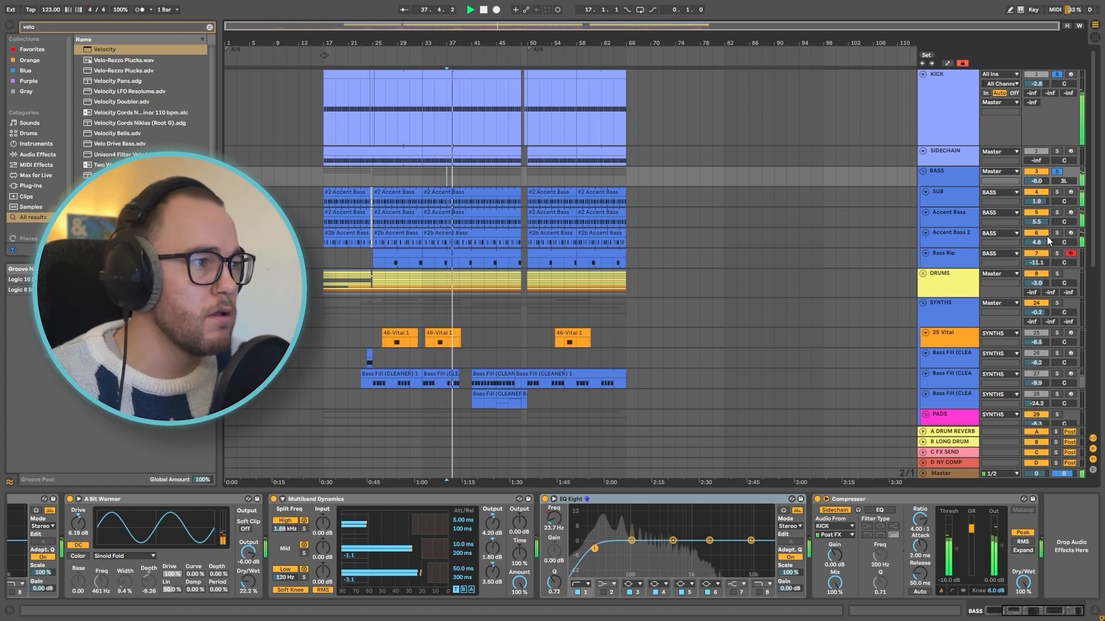
drag(1041, 243, 1041, 236)
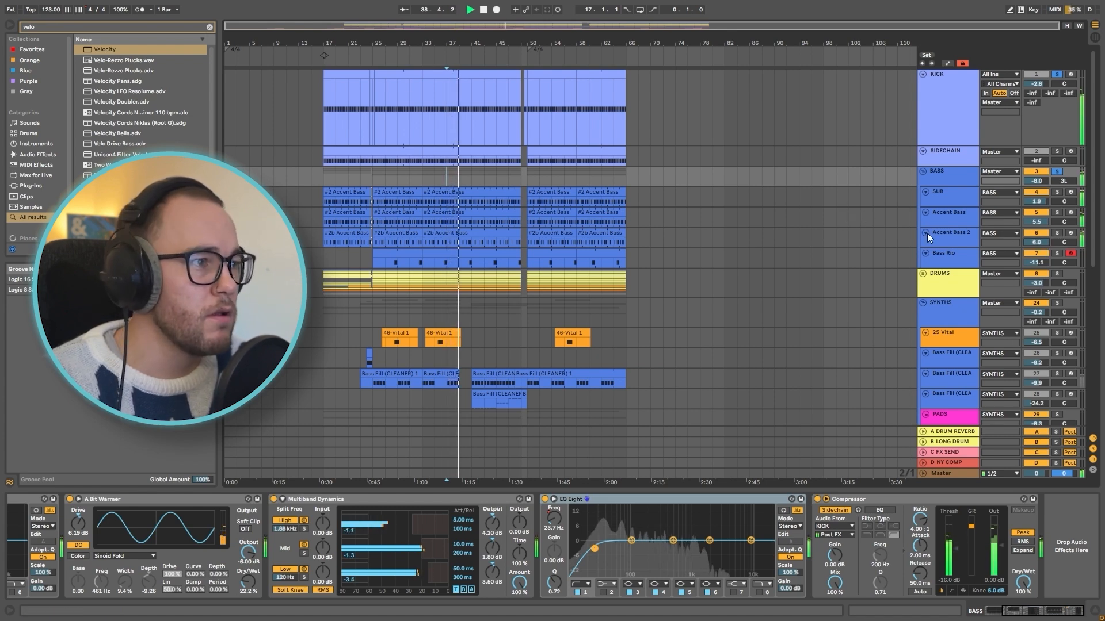
click(1057, 171)
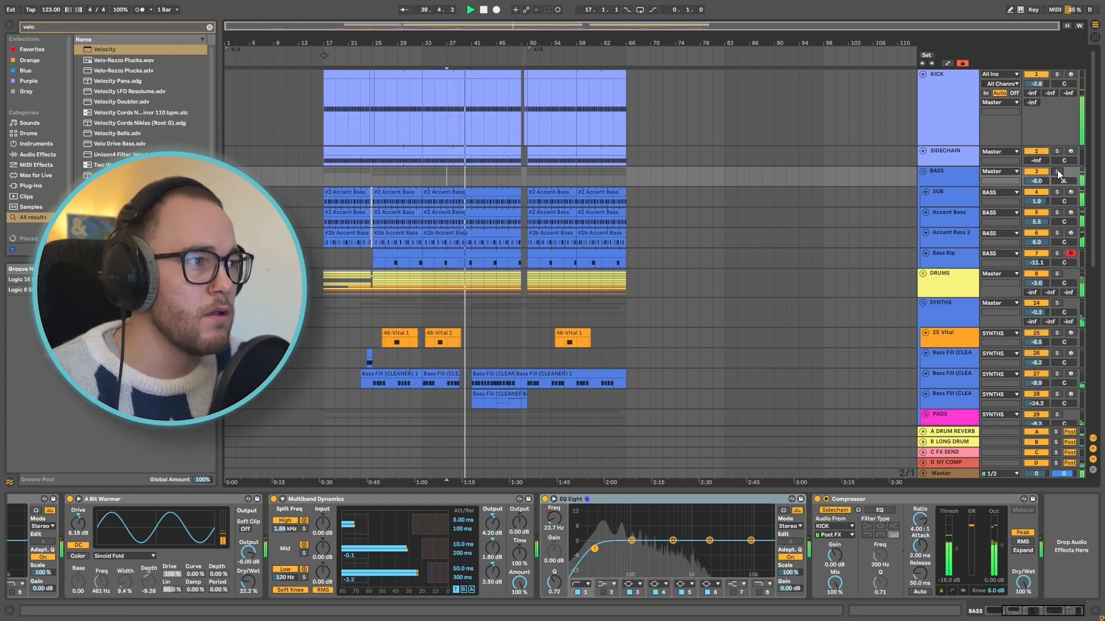
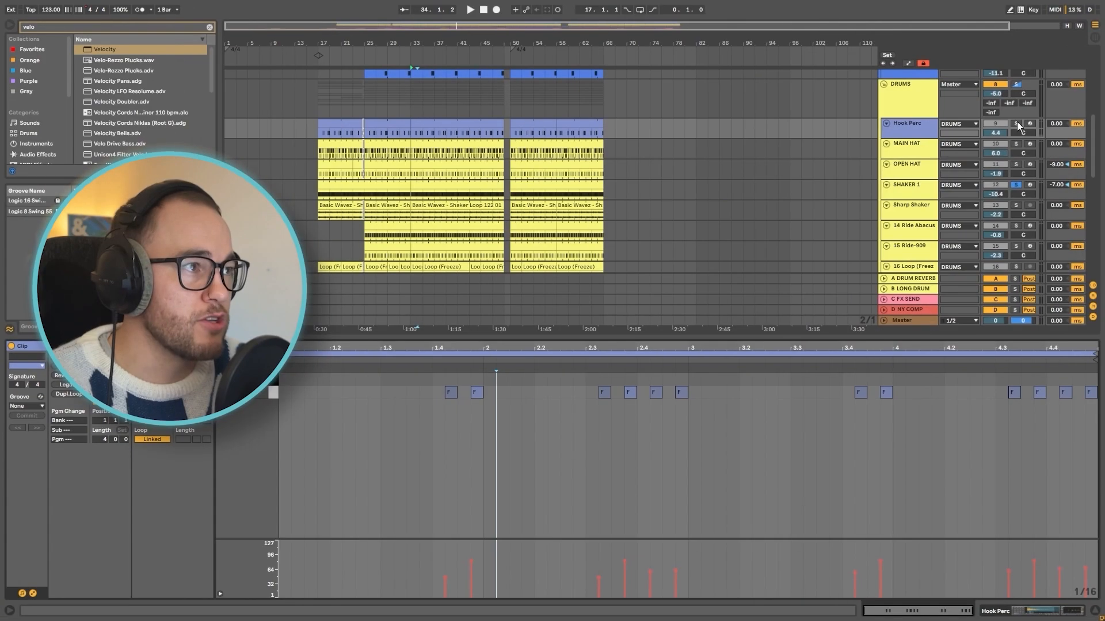
Solo the Hook Perc track and play its MIDI pattern from the 1.4 hits and from 2.2.3
click(1016, 124)
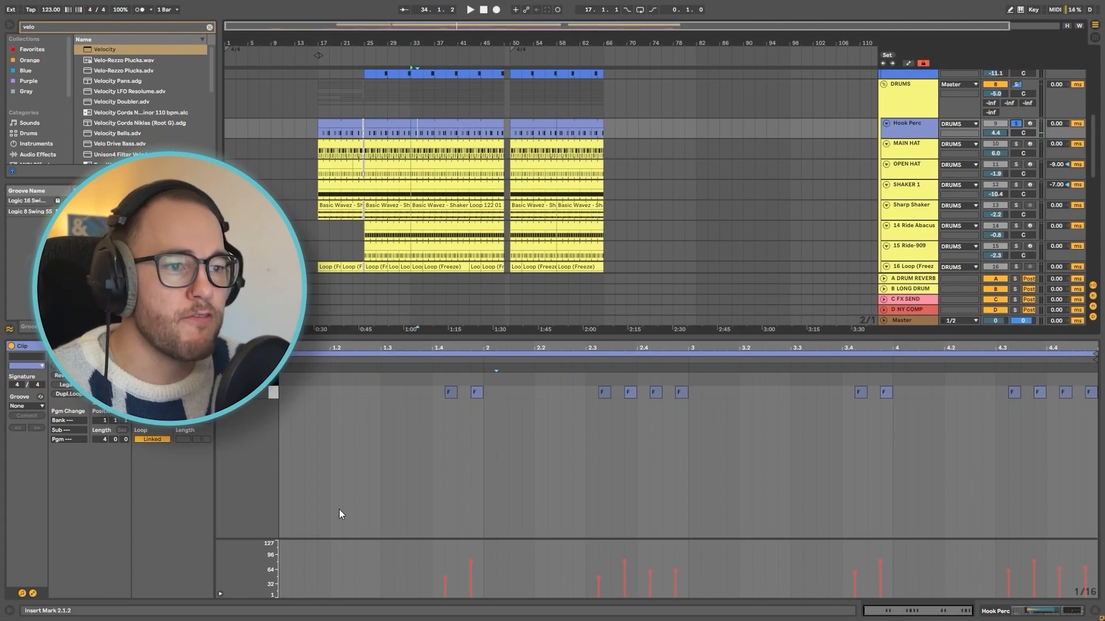
click(451, 392)
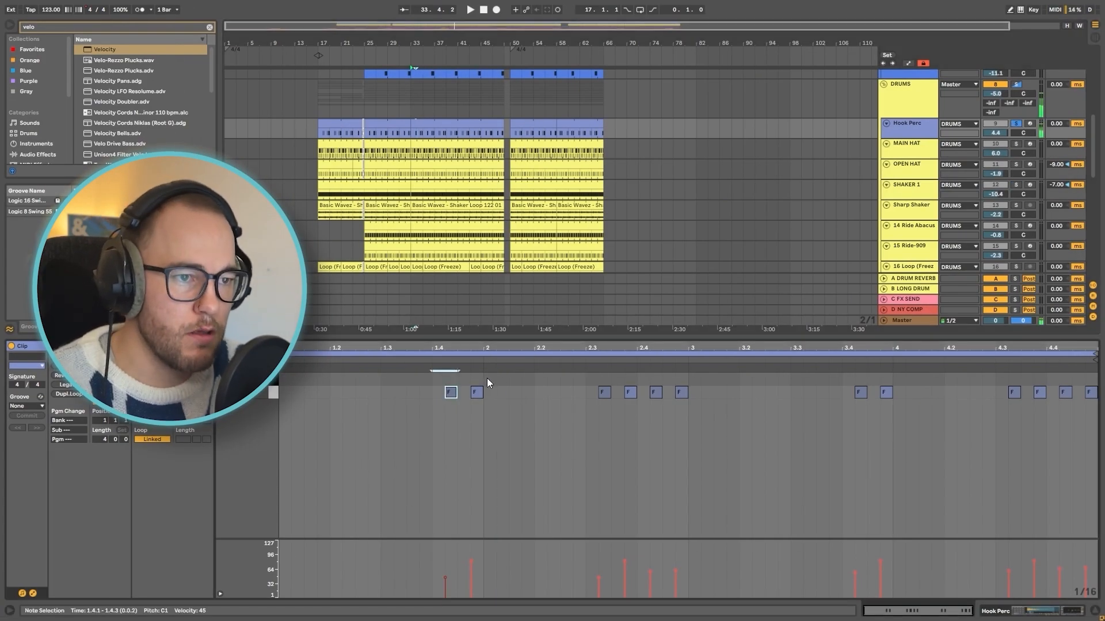
click(558, 444)
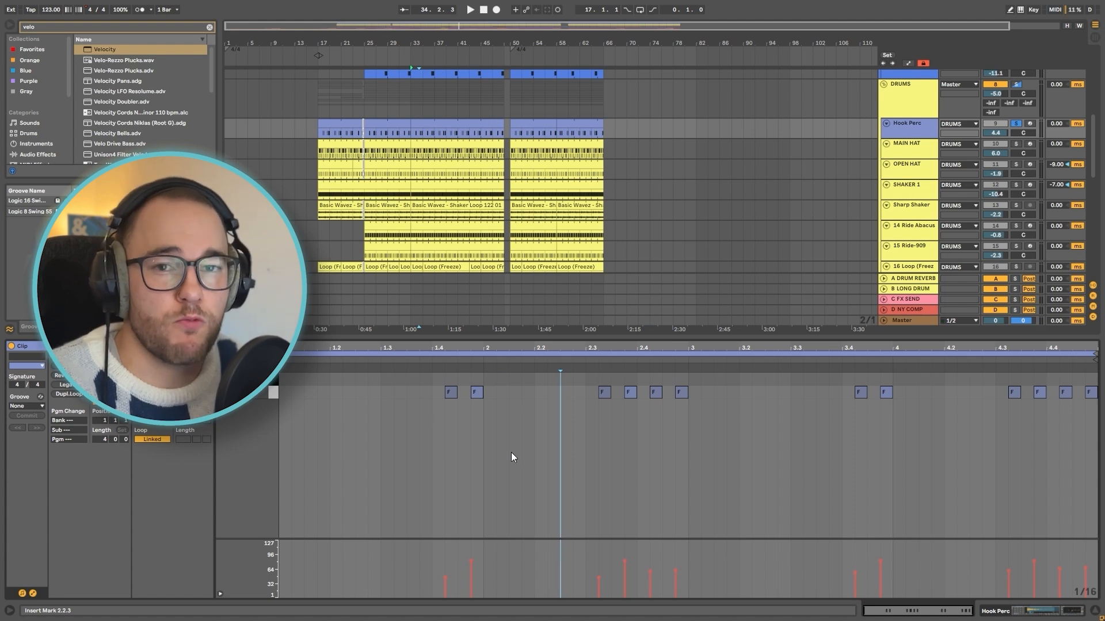
key(space)
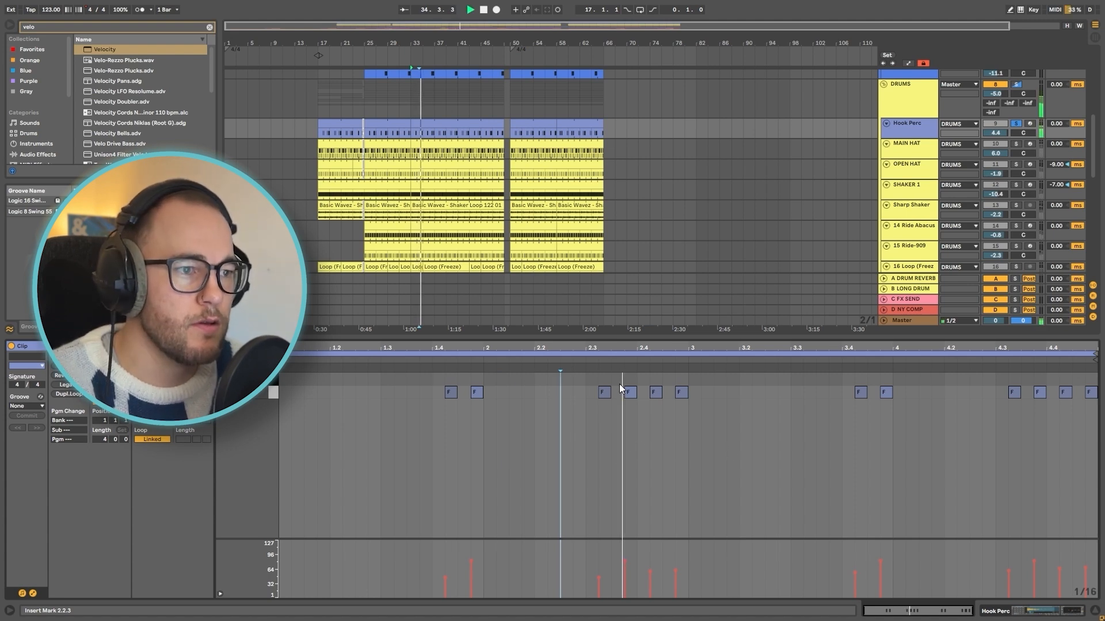
key(space)
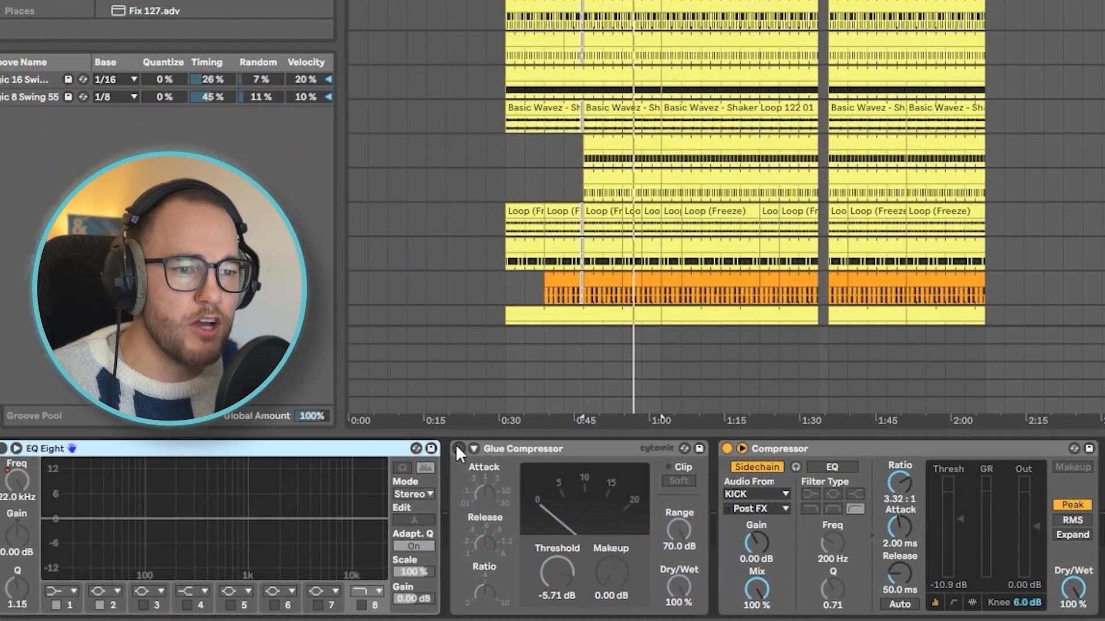
Switch on the DRUMS group's Glue Compressor, and select the KICK-sidechained Compressor after it
click(517, 502)
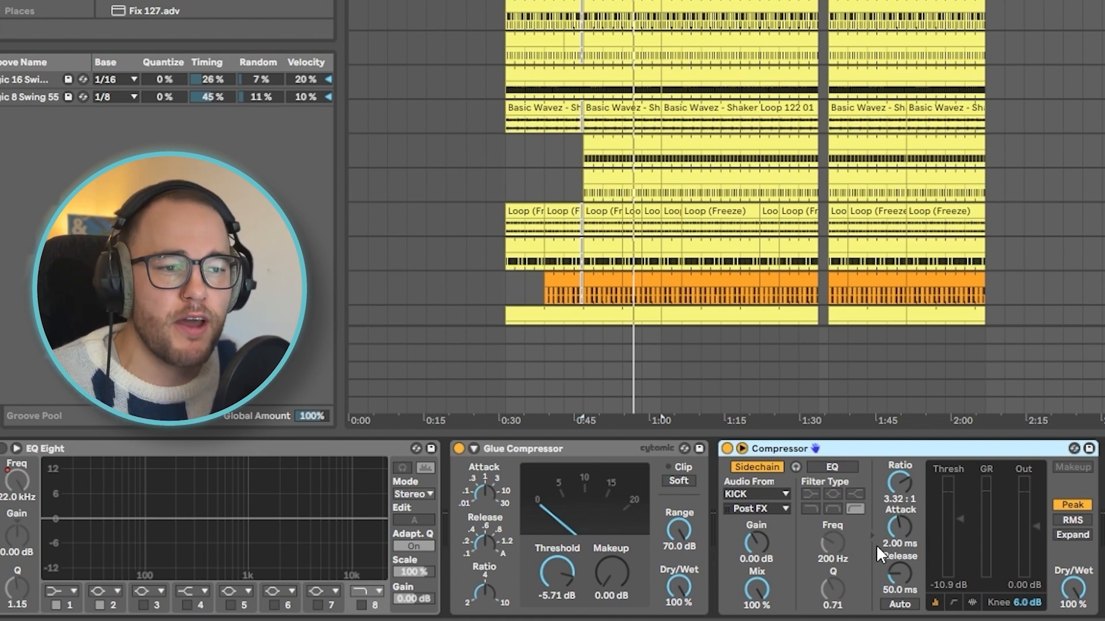
key(space)
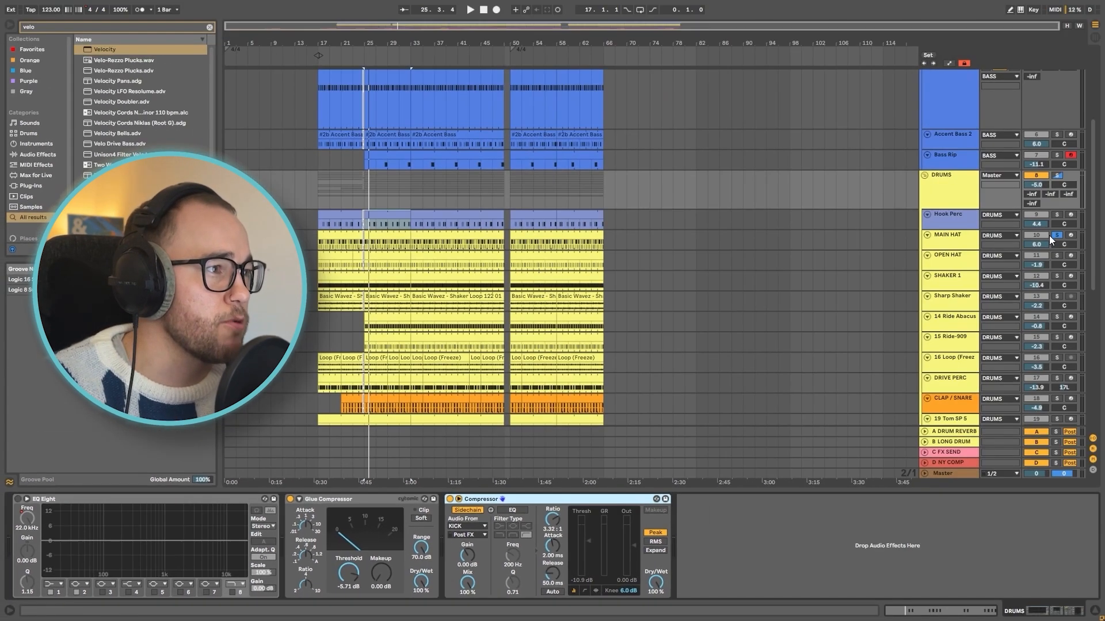
Solo MAIN HAT, open its clip at bar 25, and single out the quiet Body notes between the main hits
click(1055, 236)
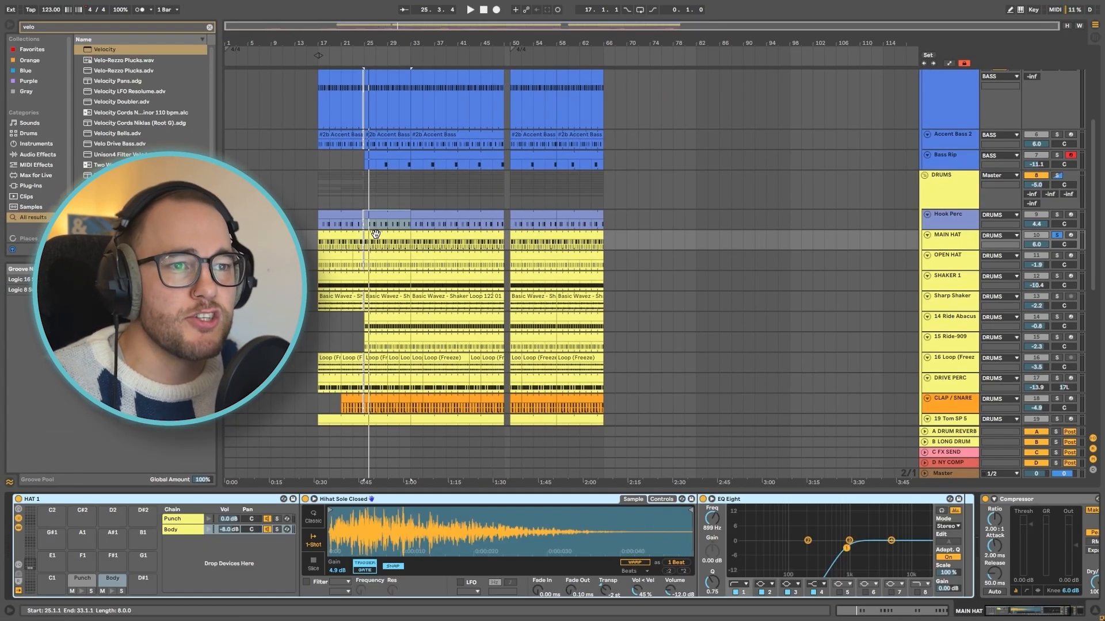
double_click(448, 160)
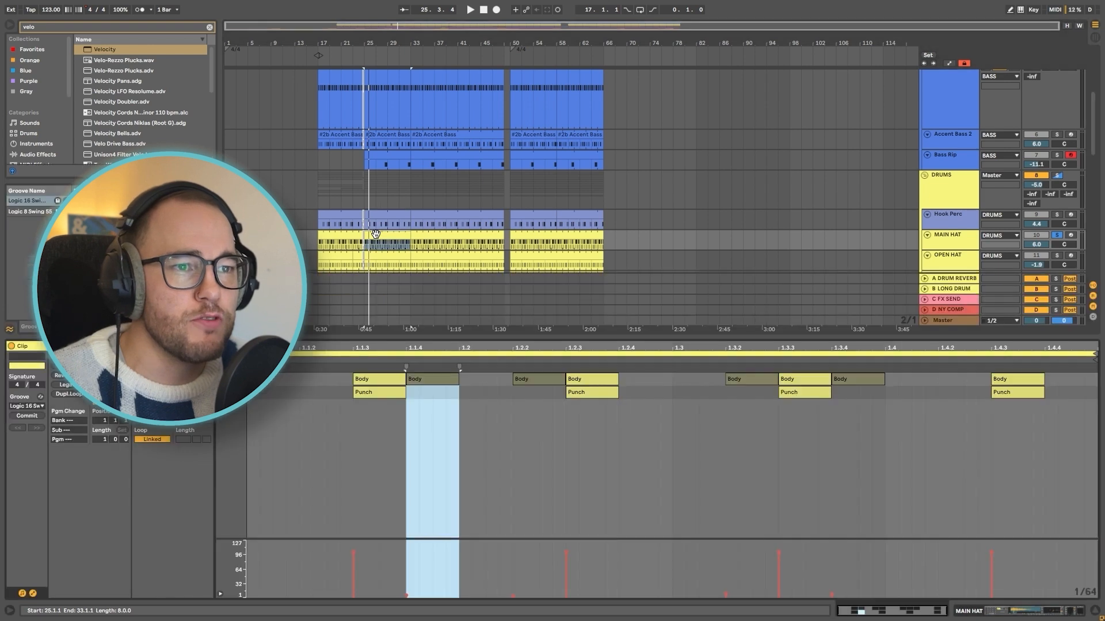
click(307, 387)
drag(330, 377, 409, 382)
click(441, 405)
drag(431, 423, 446, 382)
drag(513, 424, 527, 377)
drag(742, 420, 757, 374)
drag(857, 440, 862, 382)
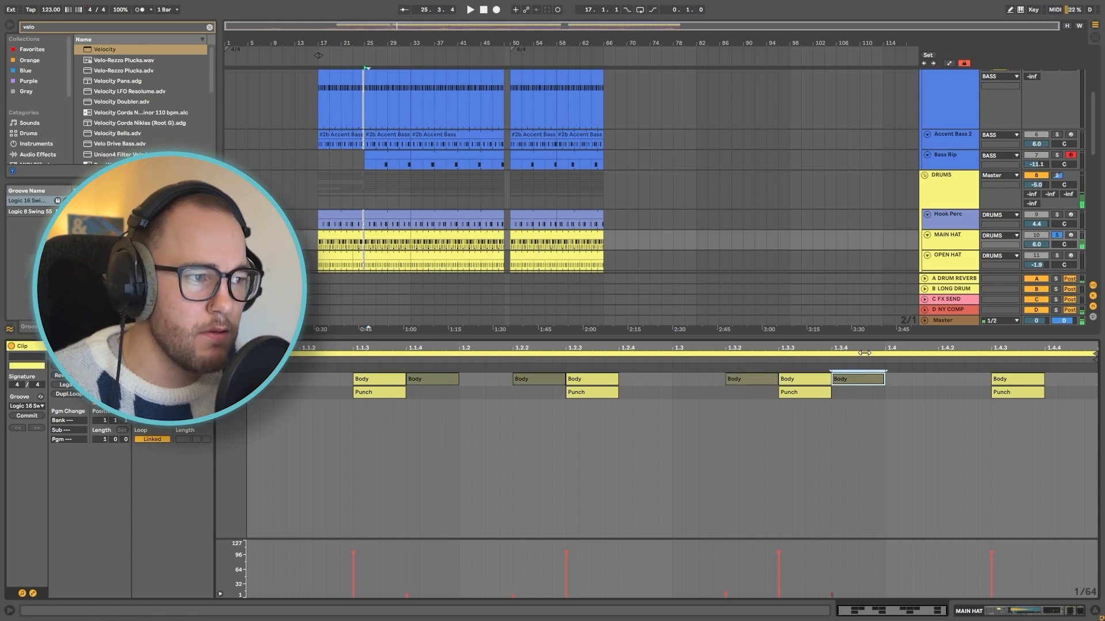
Compare the Timing, Random and Velocity settings of the Logic 16 and Logic 8 Swing 55 grooves in the Groove Pool
click(35, 201)
click(37, 211)
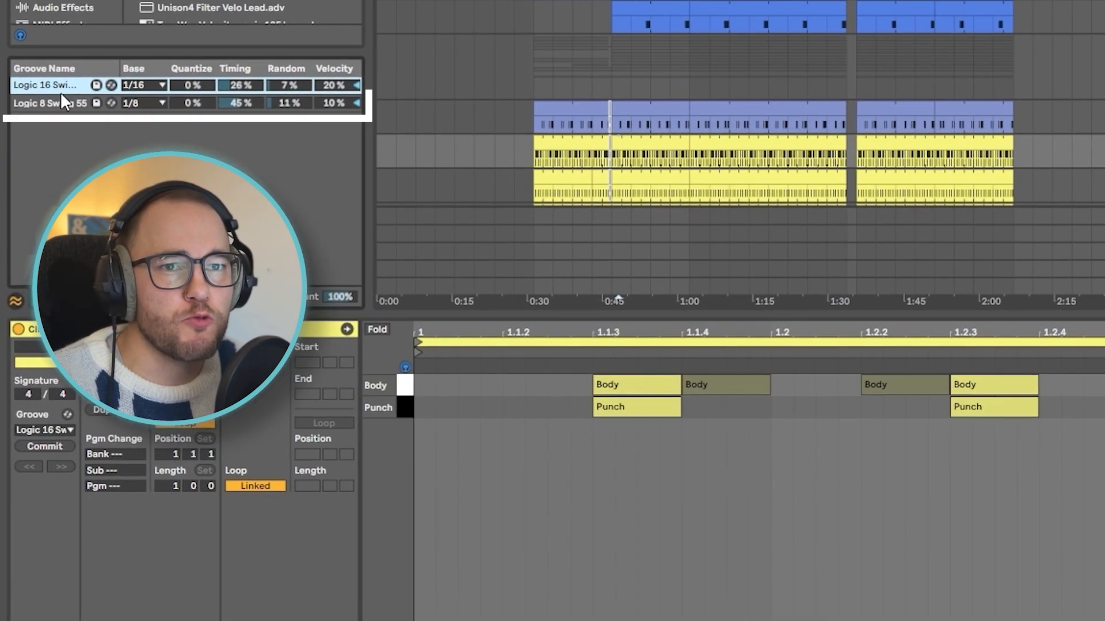
click(64, 86)
click(64, 103)
click(63, 87)
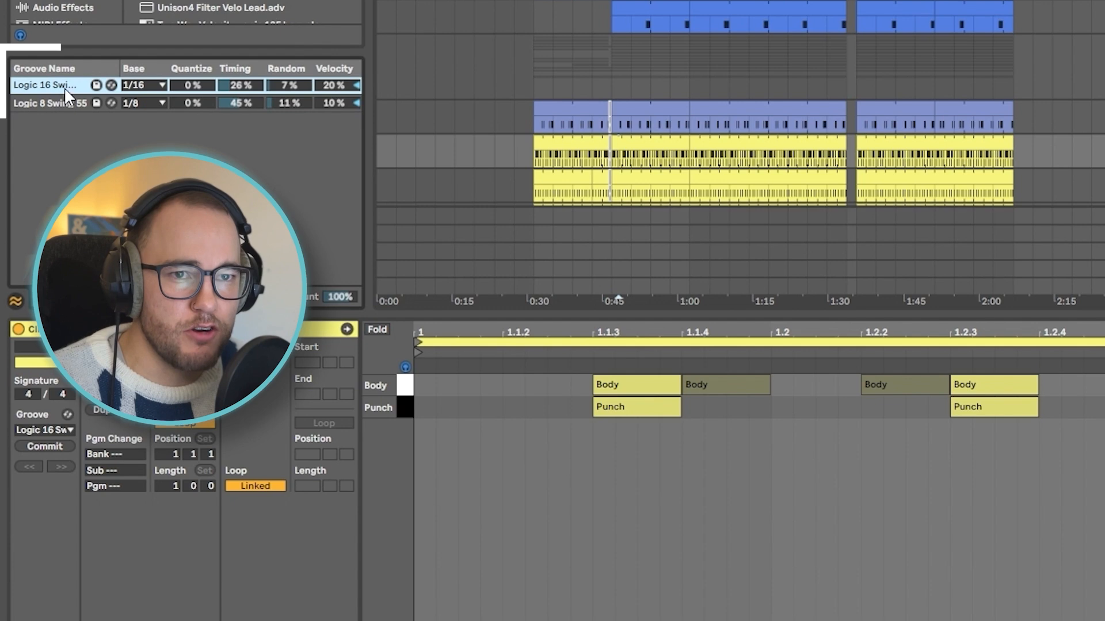
click(61, 102)
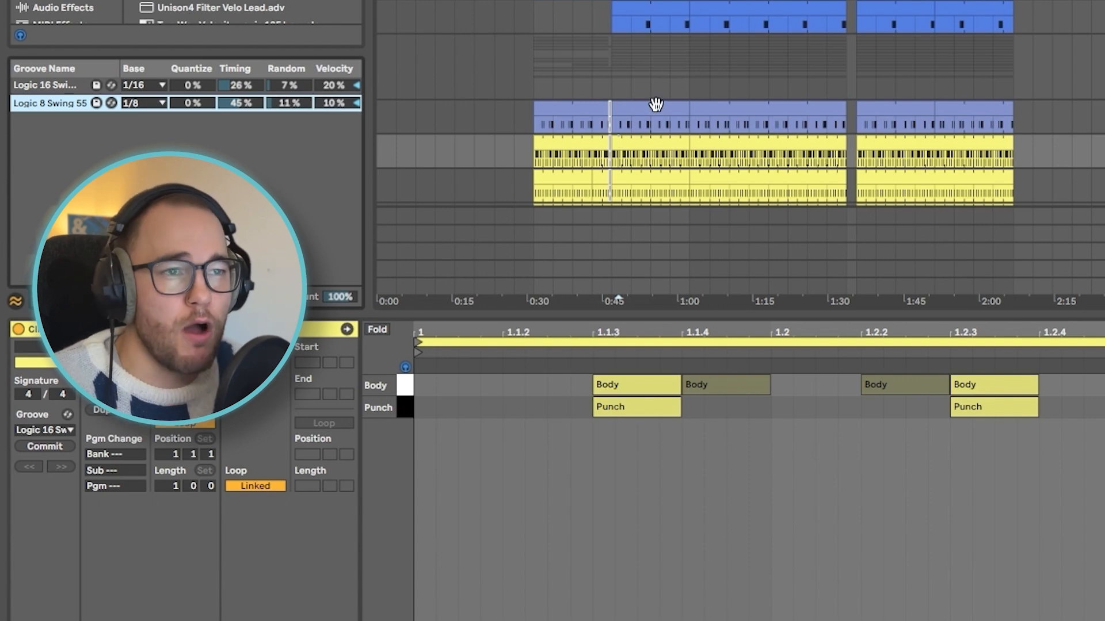
Display the track delay settings, set MAIN HAT's delay to -5 ms, and inspect the clip's first Body and Punch hits
scroll(603, 115, down, 3)
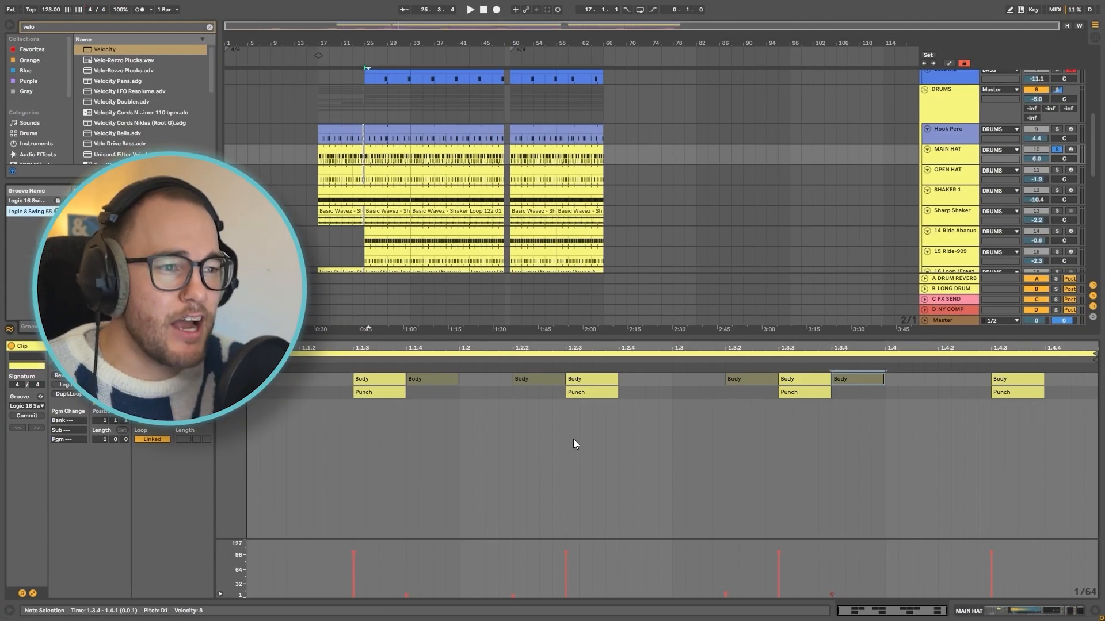
drag(369, 428, 376, 359)
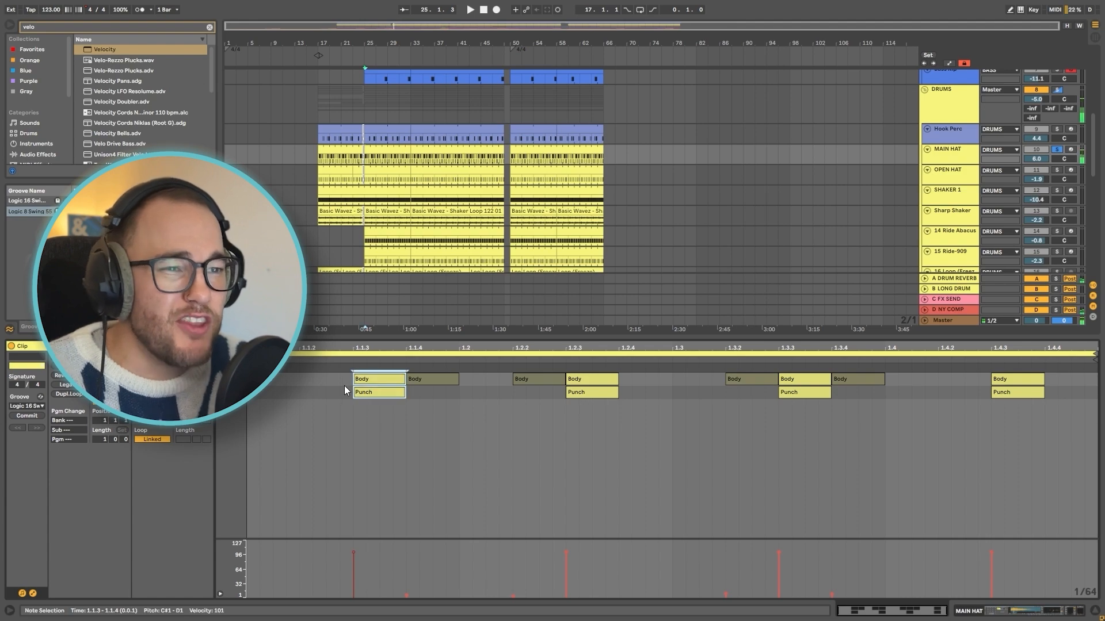
click(1093, 317)
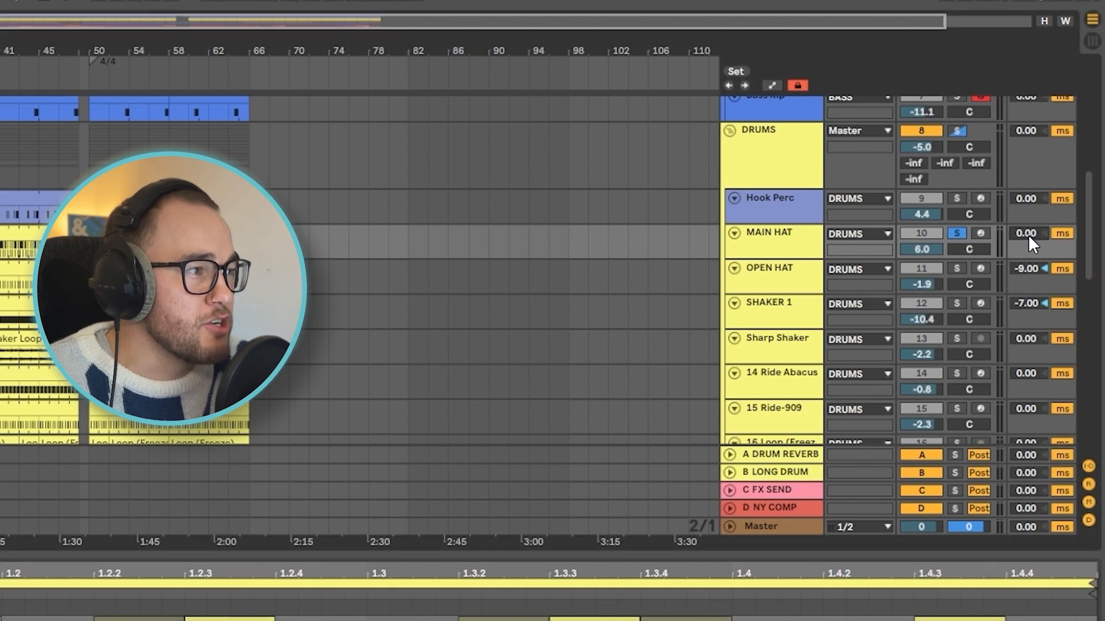
click(787, 269)
click(785, 311)
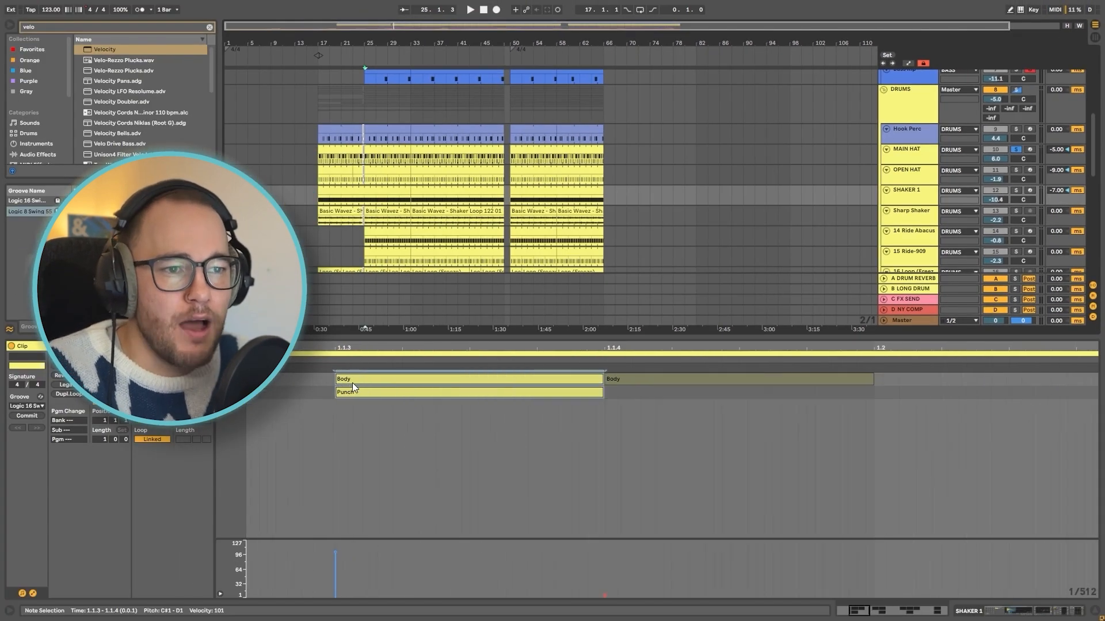
key(z)
key(x)
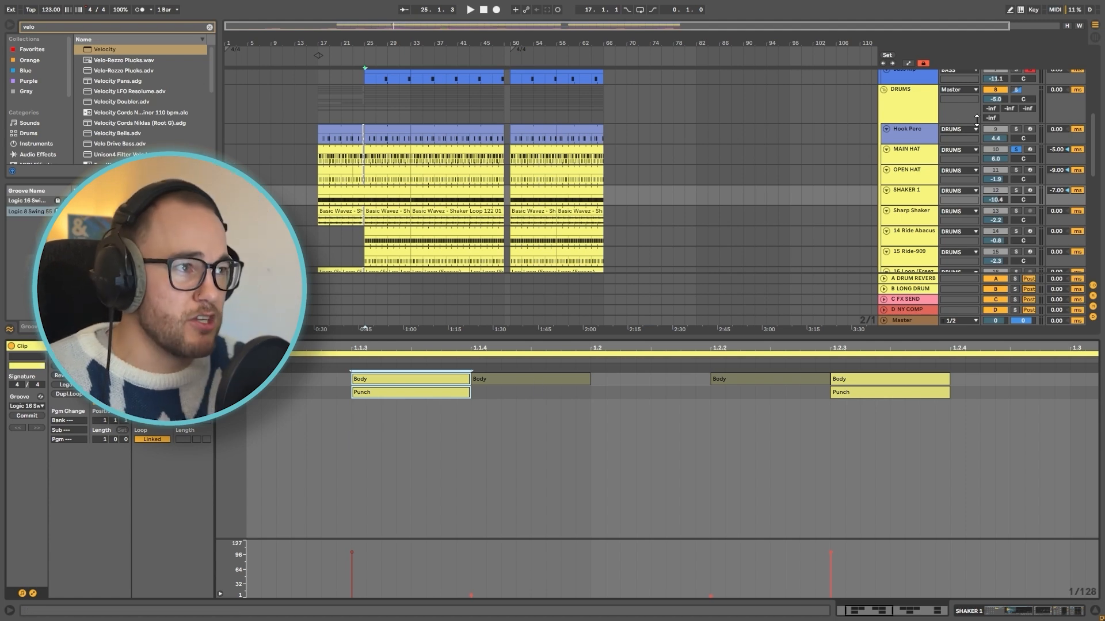
Set MAIN HAT's track delay to -20 ms, compare it with 0 ms during playback, and restore -20 ms
scroll(869, 172, up, 5)
scroll(974, 117, up, 2)
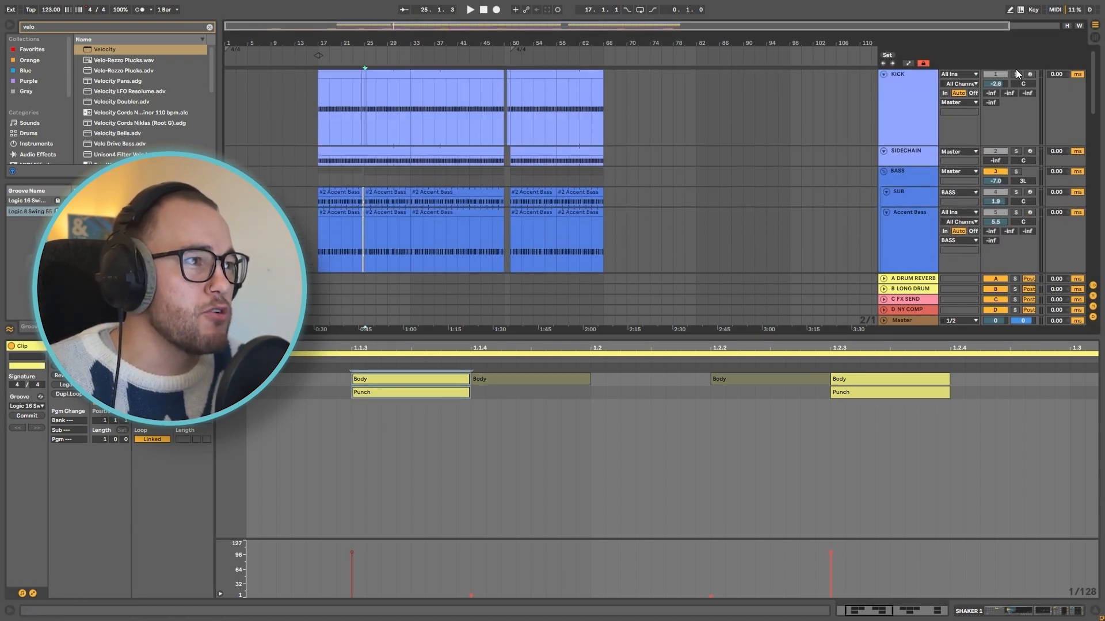
scroll(1012, 103, down, 5)
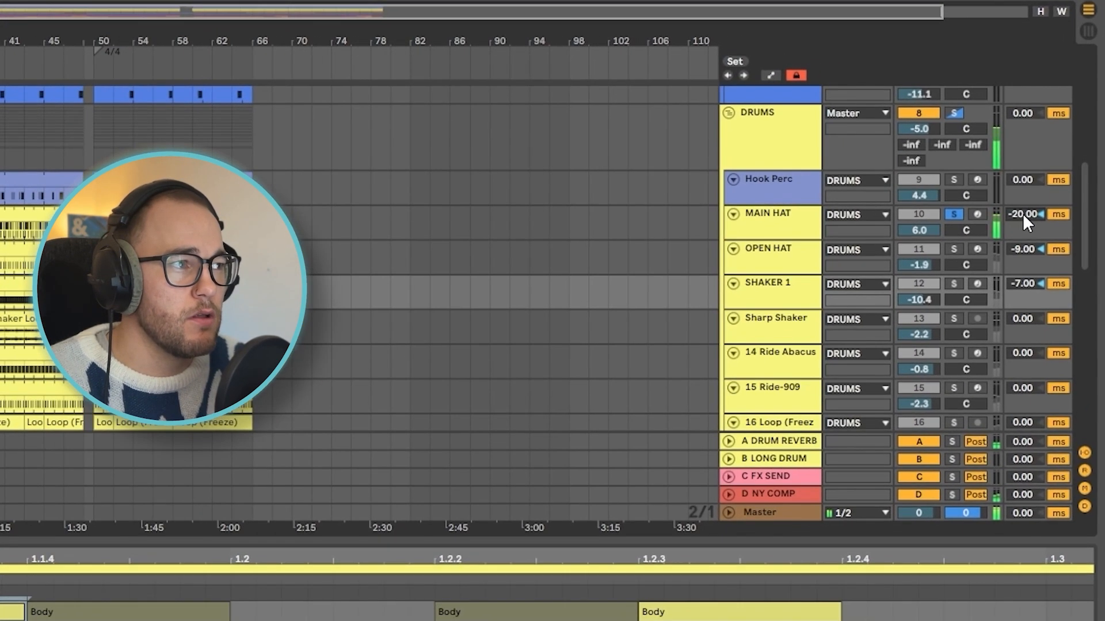
click(1023, 214)
key(Delete)
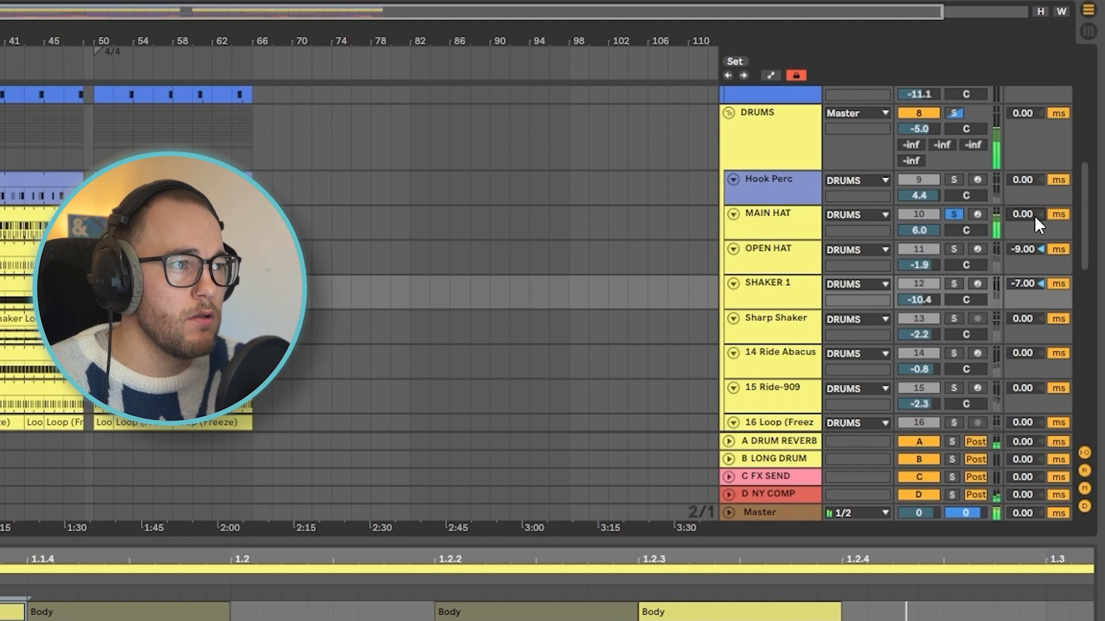
key(ctrl+z)
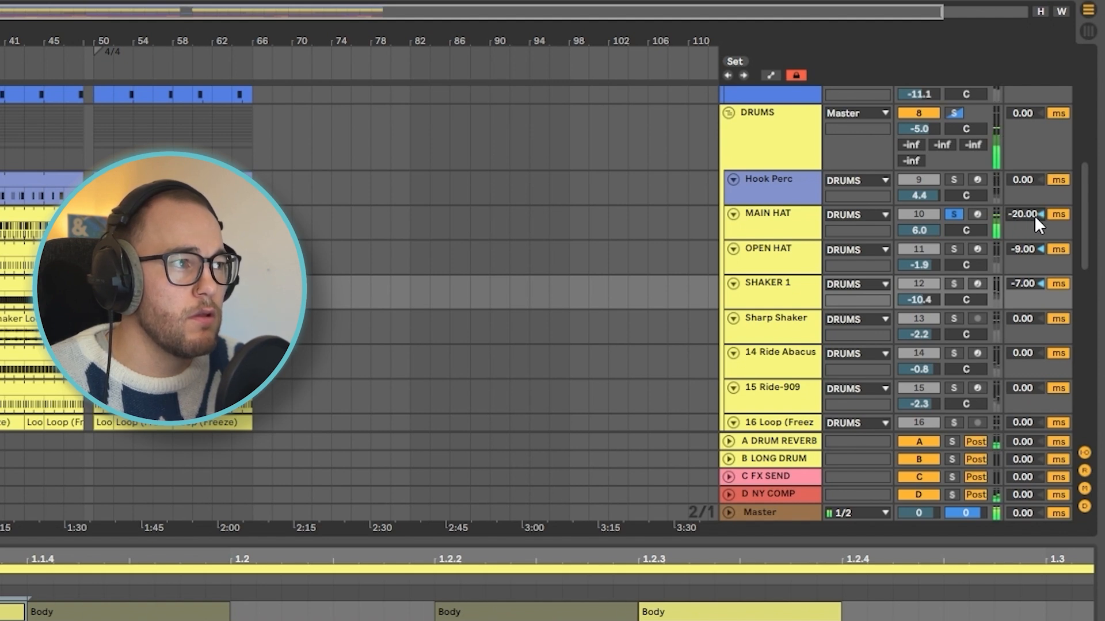
Try MAIN HAT track delays of -7 ms and 12 ms, then reset the delay to 0 ms and play the hat
key(ctrl+y)
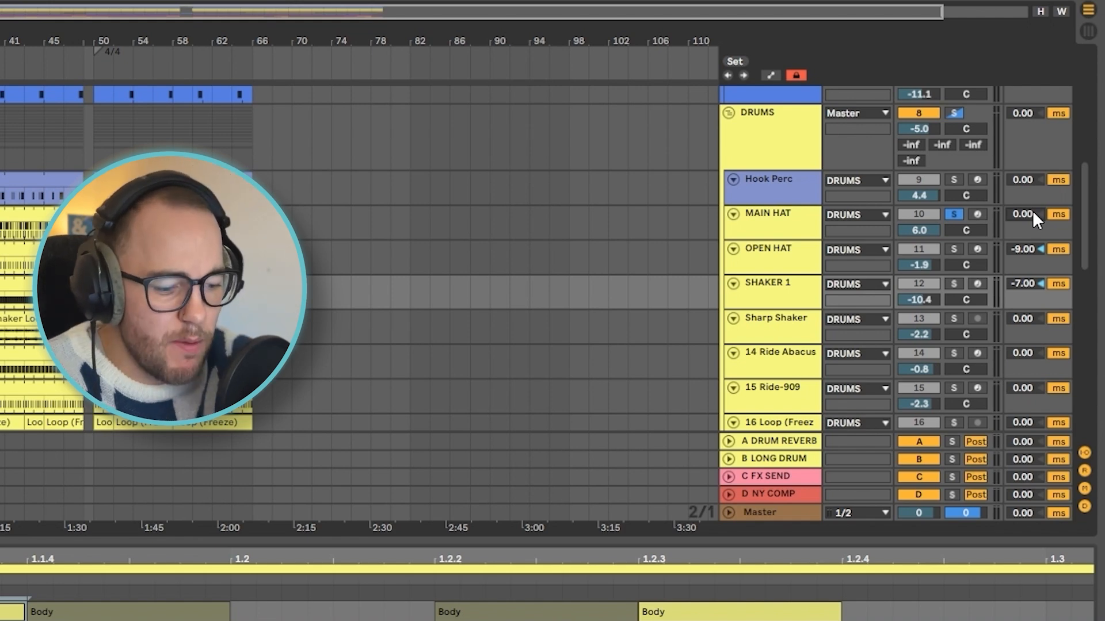
drag(1032, 211, 1032, 203)
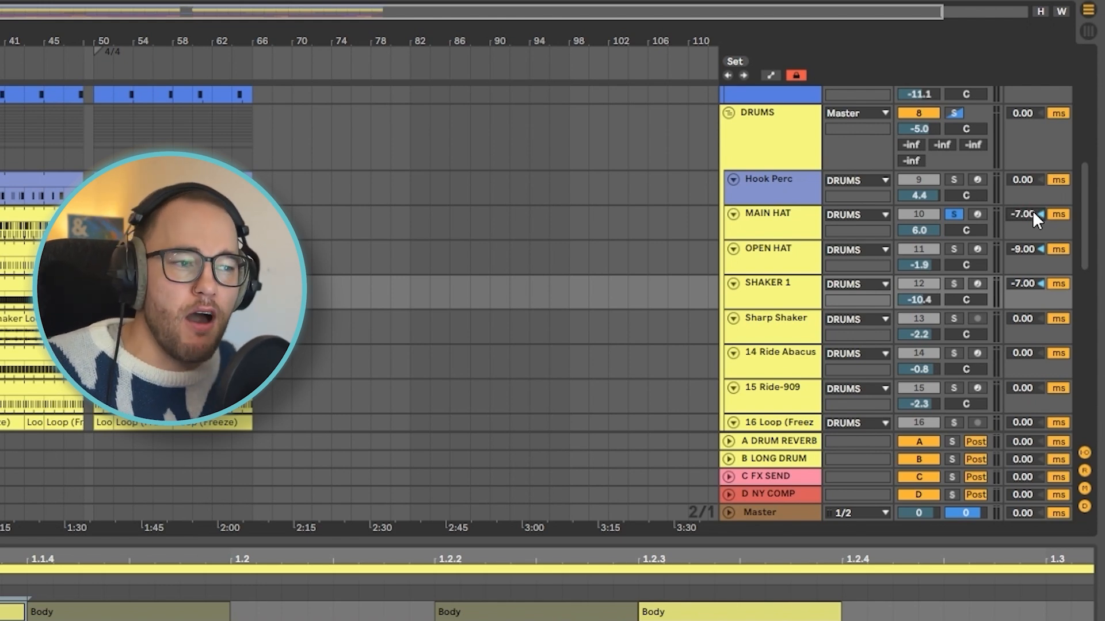
drag(1032, 211, 1032, 134)
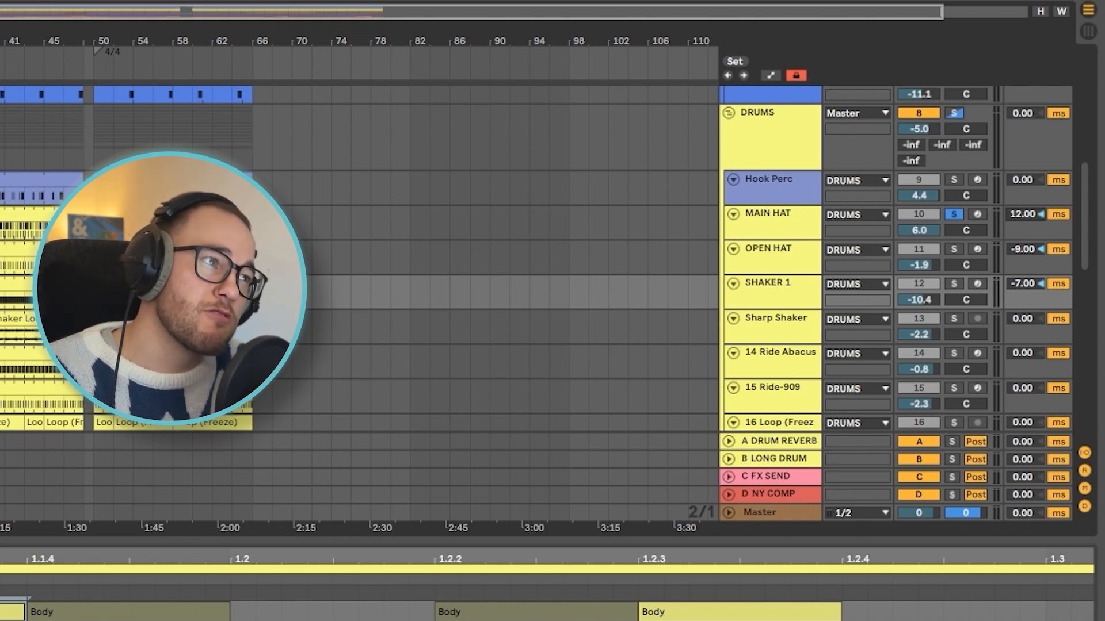
key(space)
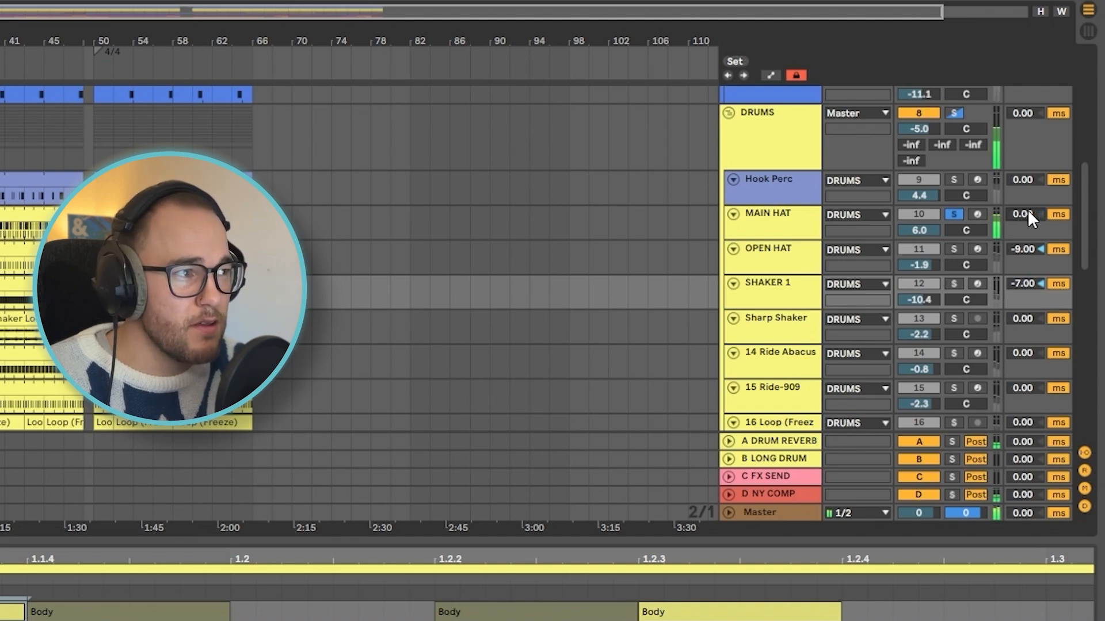
key(space)
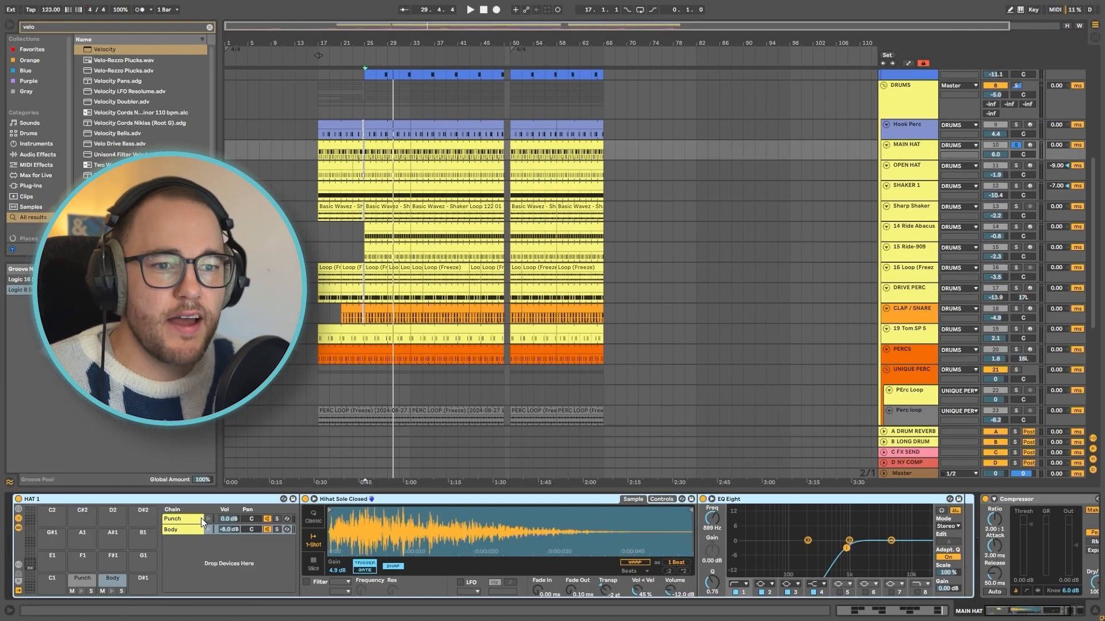
Audition the Punch and Body chains of MAIN HAT's HAT 1 drum rack one after the other
click(201, 519)
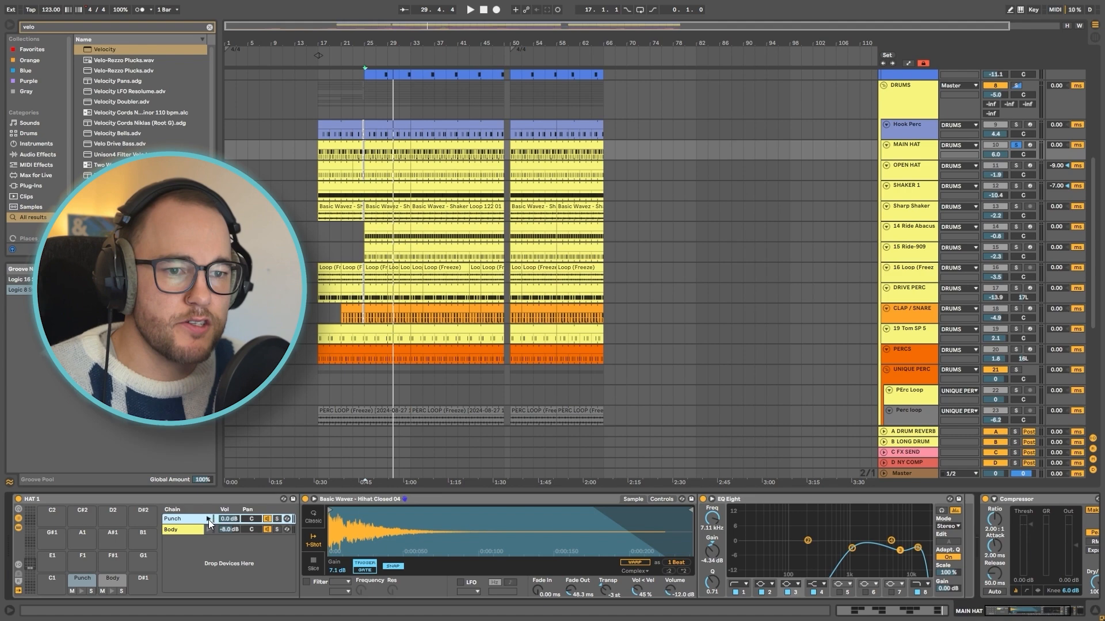
click(208, 520)
click(191, 529)
click(207, 530)
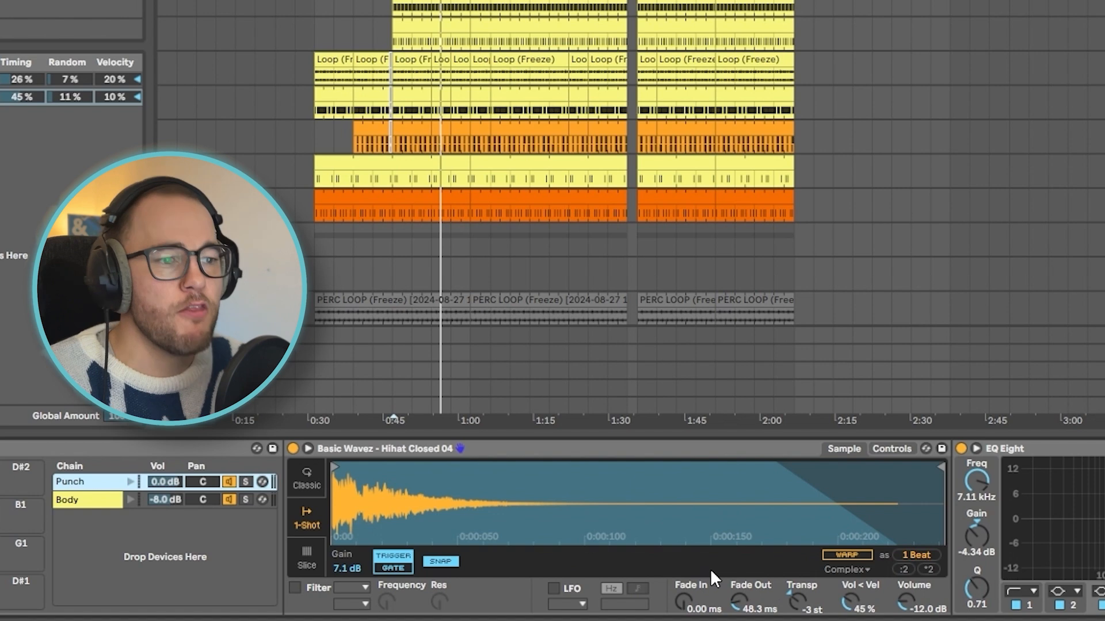
Audition the Punch sample with its transposition at 0 st, then restore -3 st and play it again
click(799, 602)
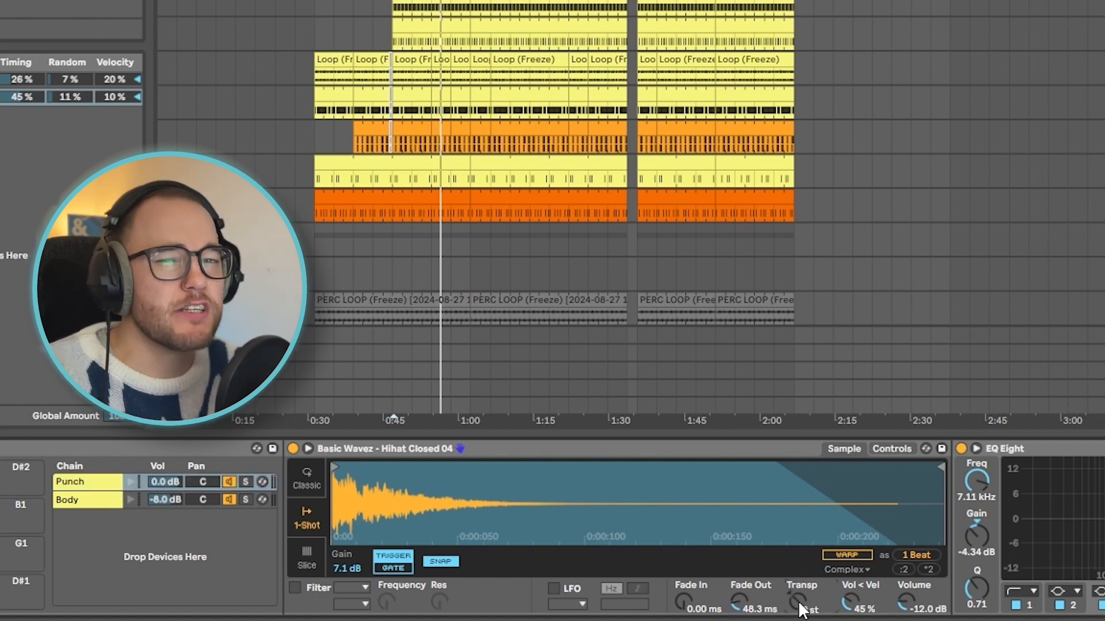
click(132, 481)
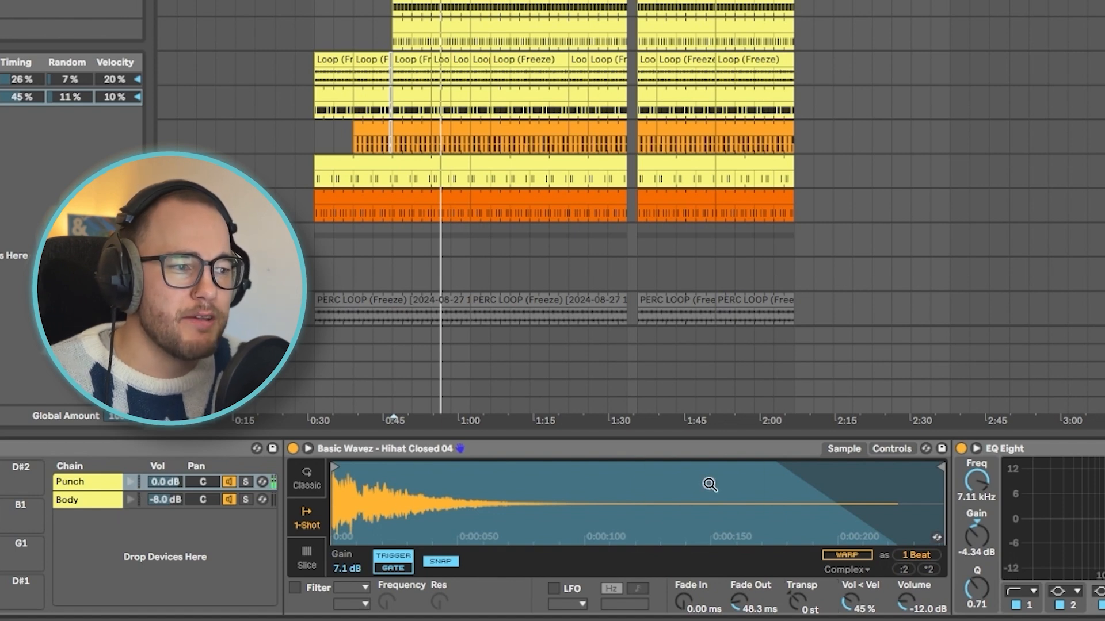
drag(797, 601, 796, 609)
click(131, 482)
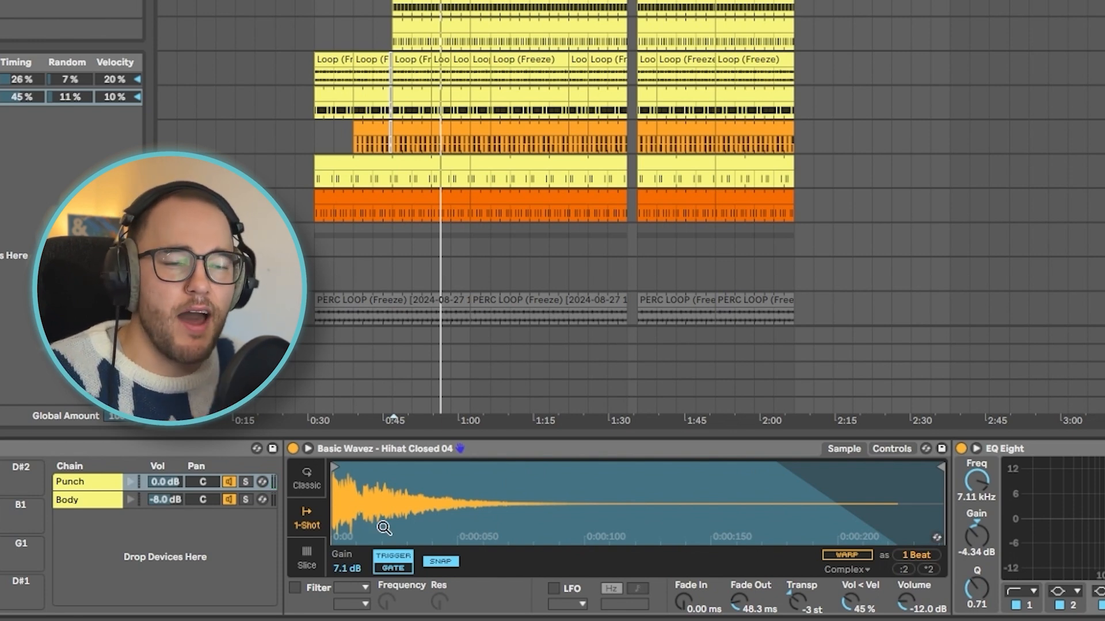
Audition the Body chain's Hihat Sole Closed sample and check its transposition setting
click(129, 497)
click(129, 496)
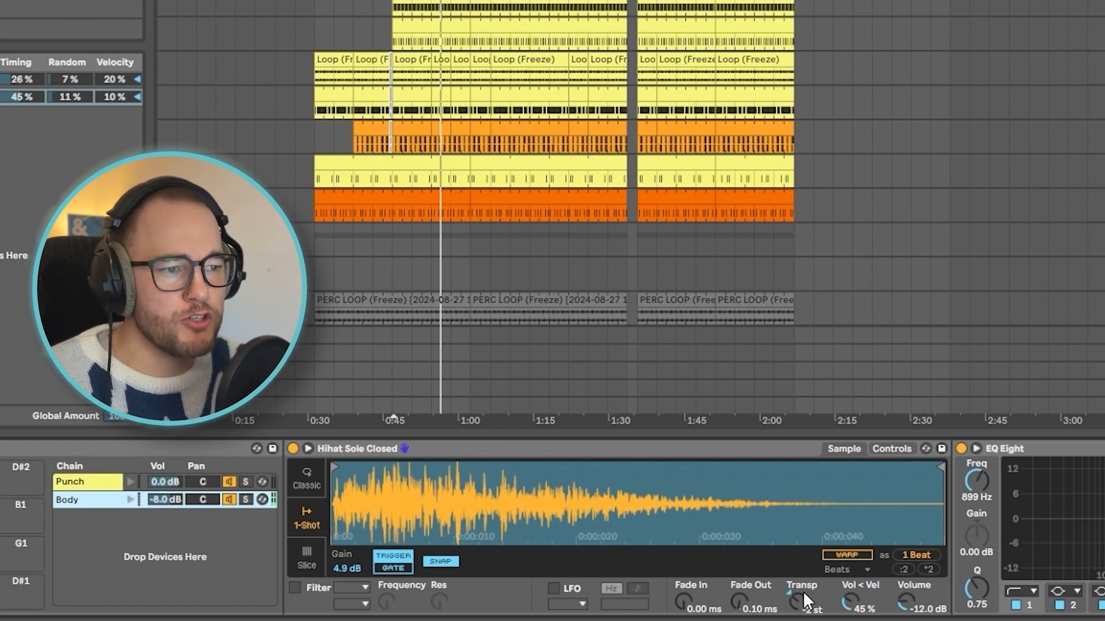
click(182, 522)
click(132, 497)
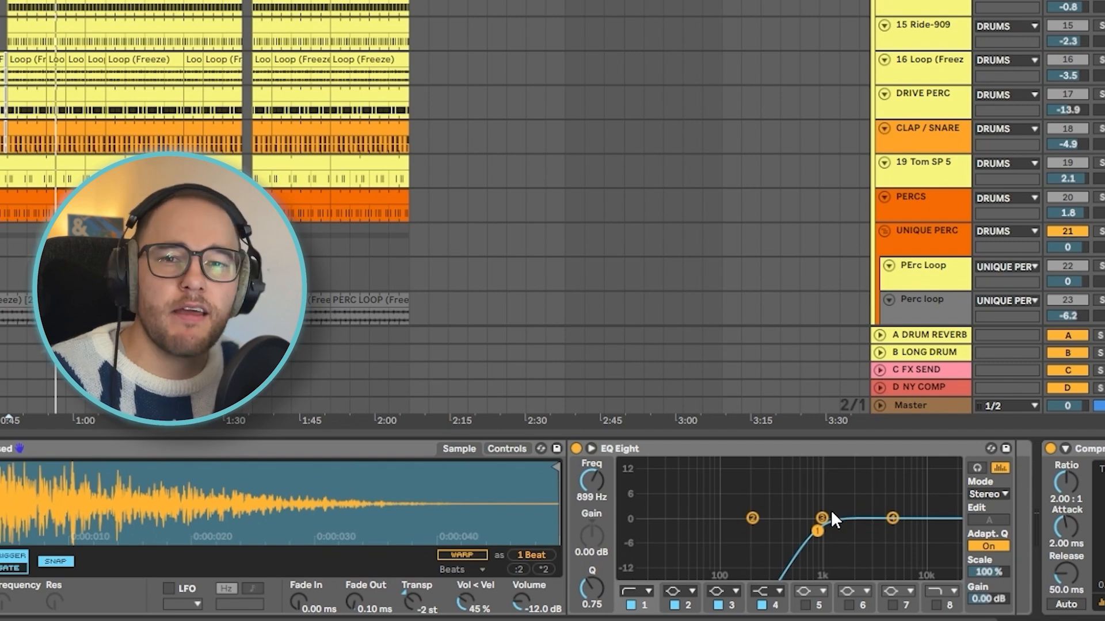
Open the FreeClip plug-in on MAIN HAT, move its window over the arrangement, and listen to the clipped hat during playback
scroll(978, 506, right, 5)
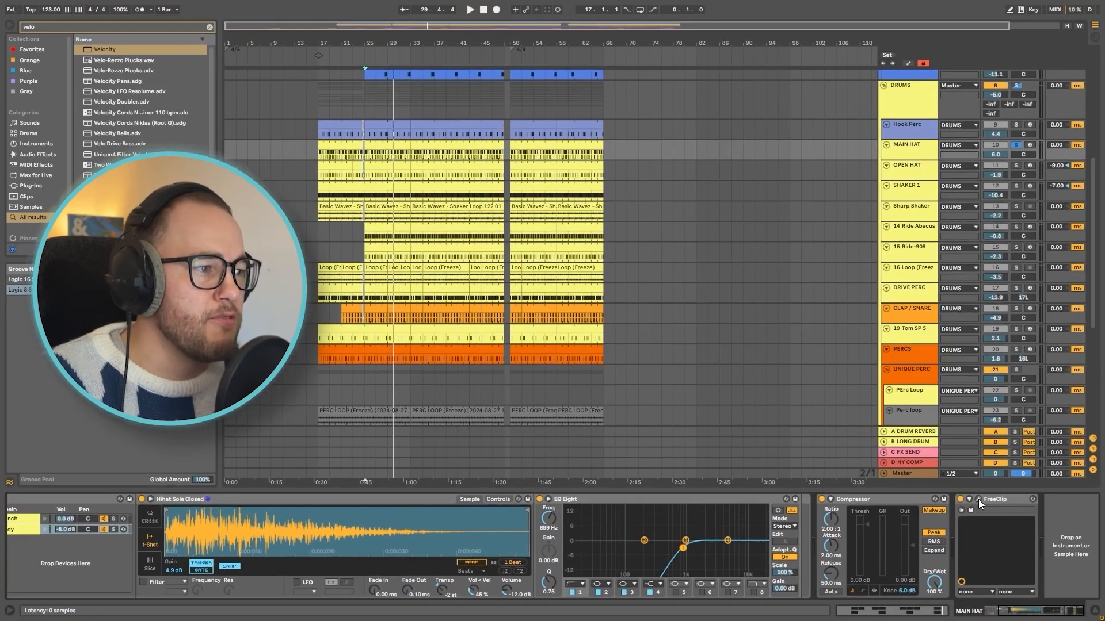
click(1024, 460)
drag(168, 47, 685, 99)
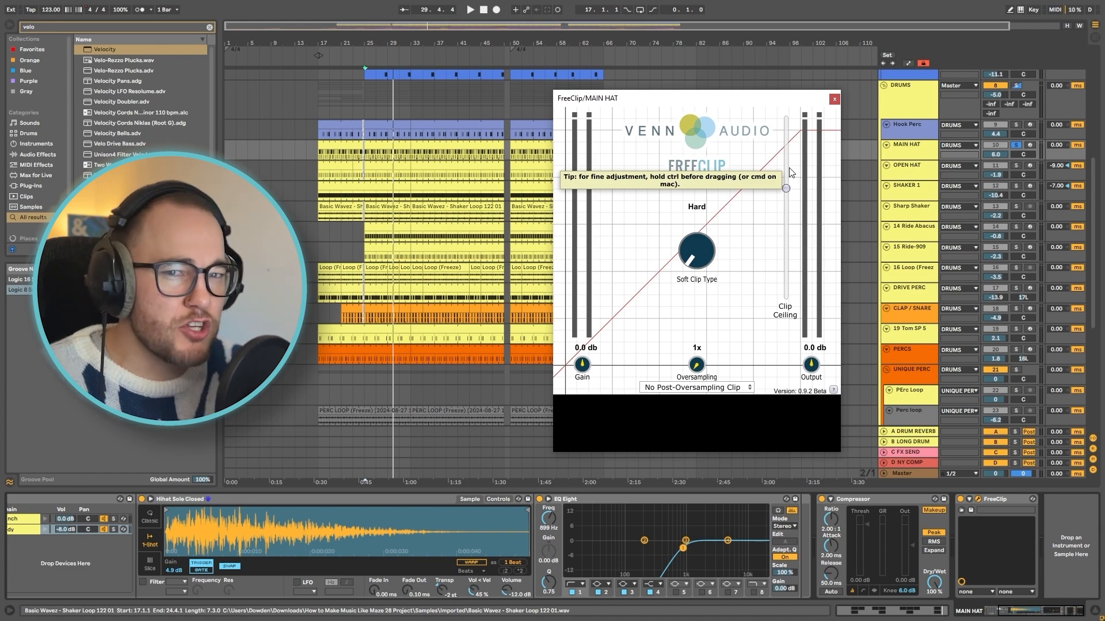
key(space)
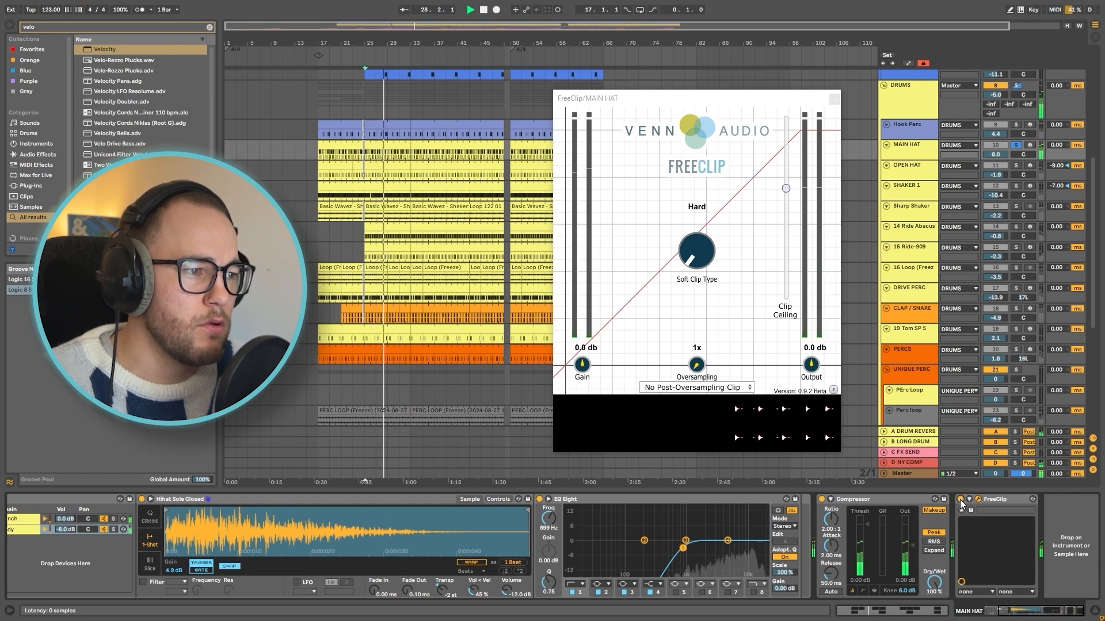
key(space)
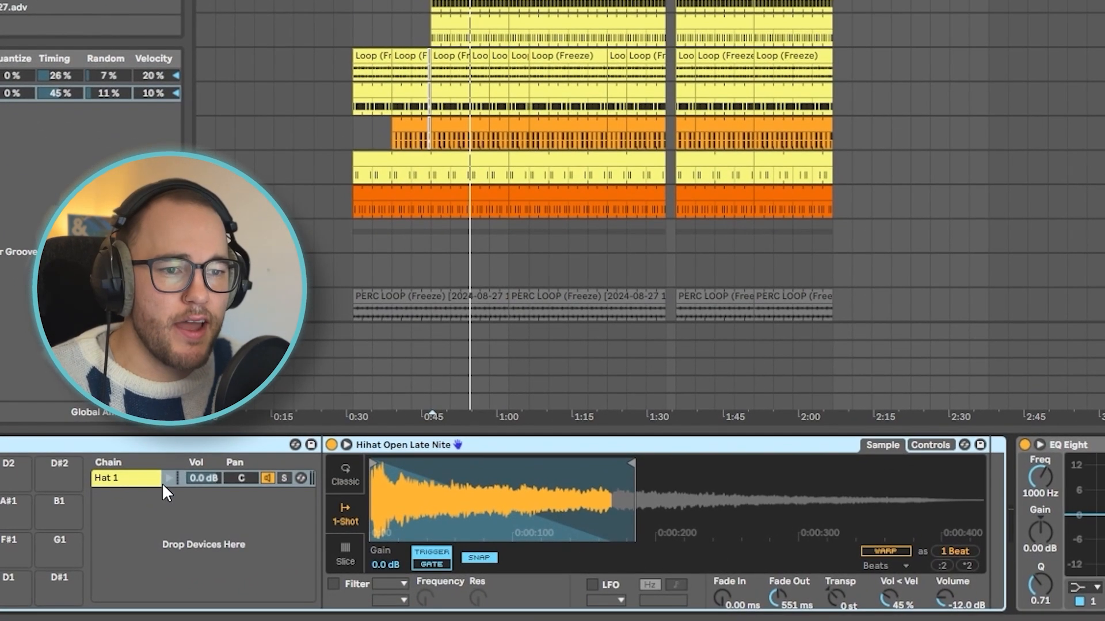
Audition the Hihat Open Late Nite sample, try its full length with a 0 ms fade-out, and undo both changes
click(204, 508)
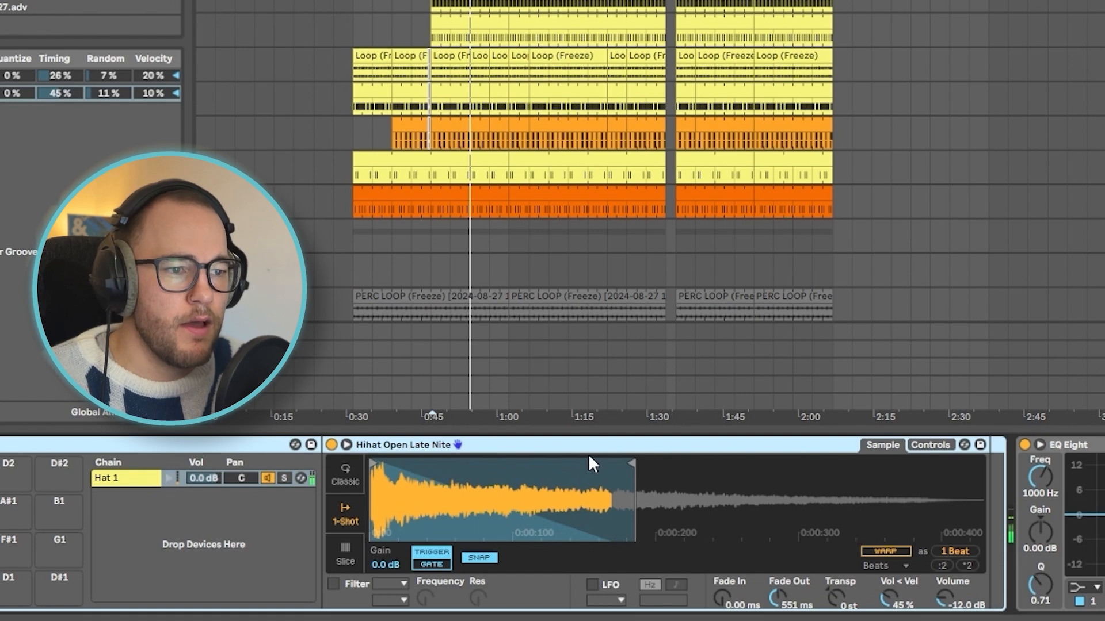
drag(630, 469, 990, 509)
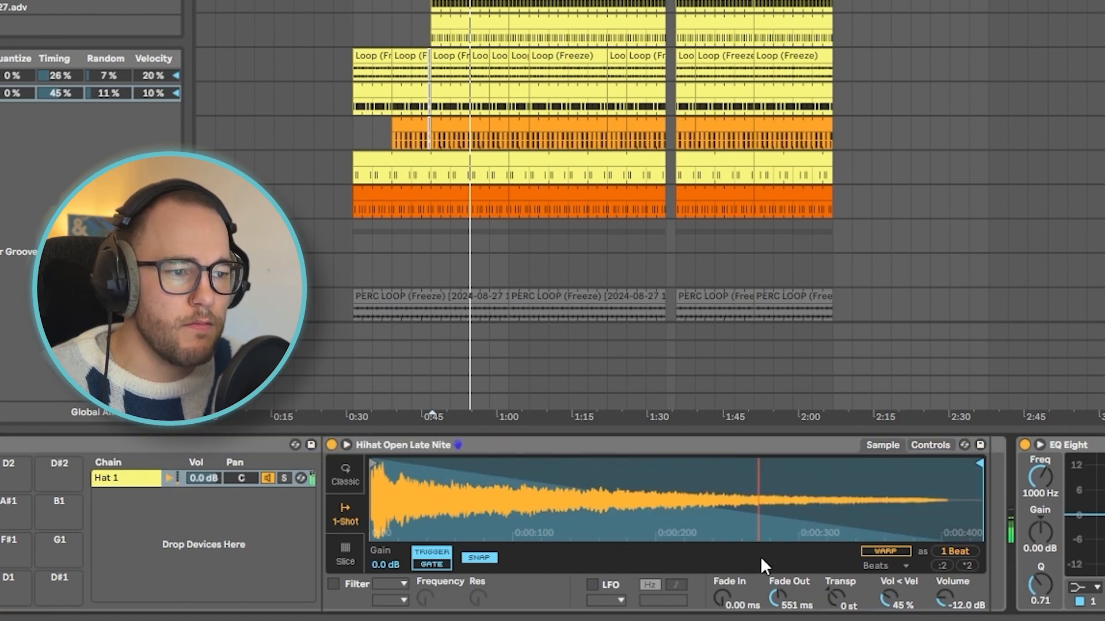
drag(797, 602, 797, 620)
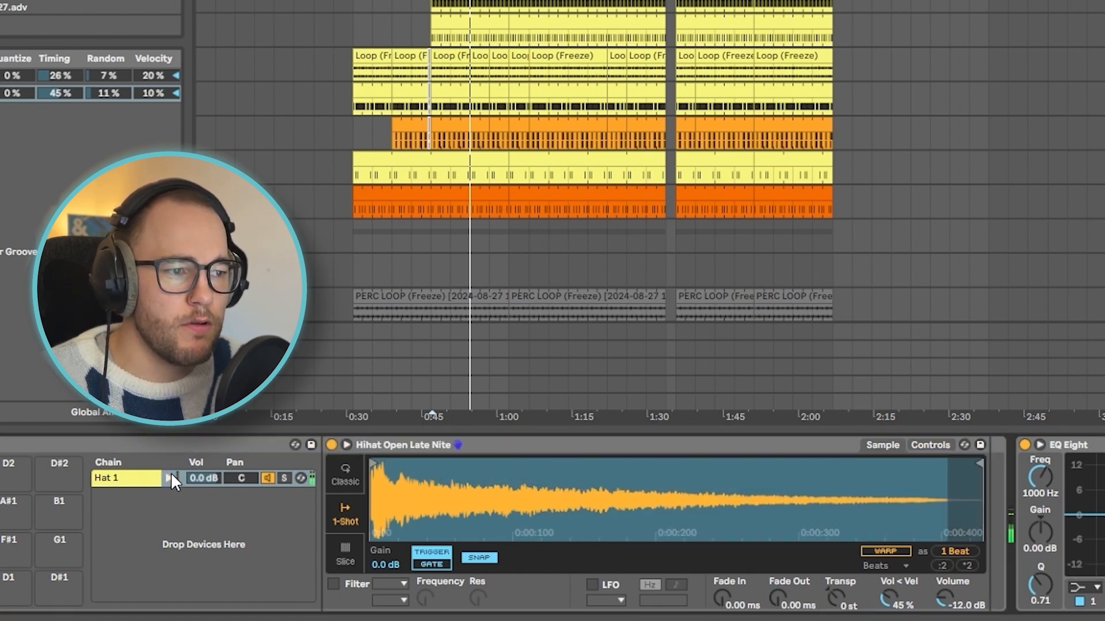
key(ctrl+z)
key(ctrl+z)
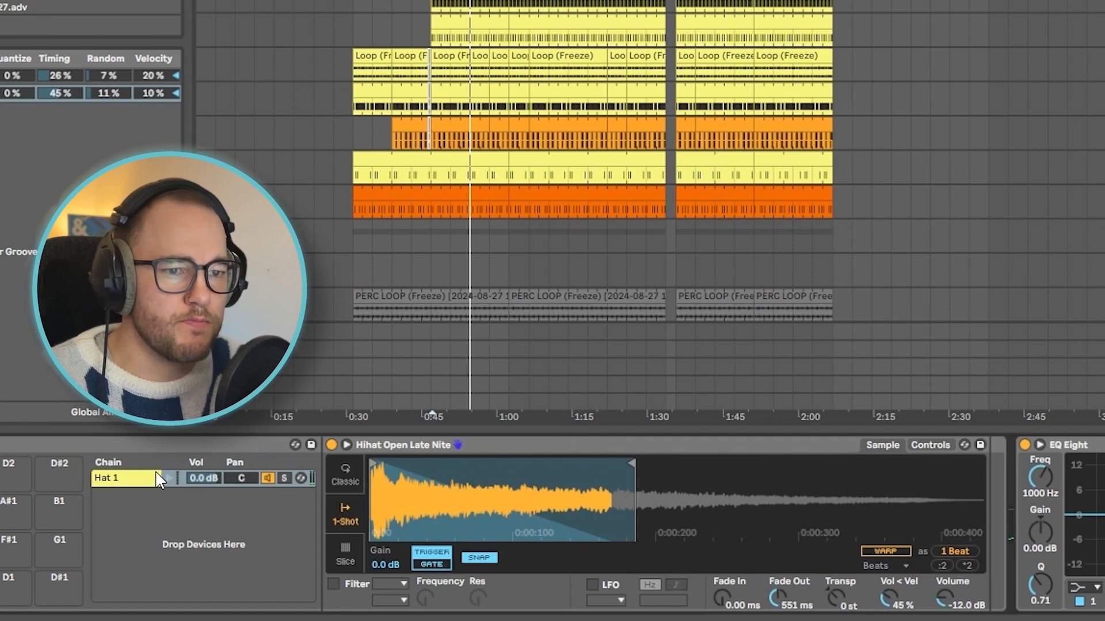
Set the low cut of OPEN HAT's EQ Eight to 441 Hz and examine its Compressor and Haas Effect
drag(1040, 477, 1039, 509)
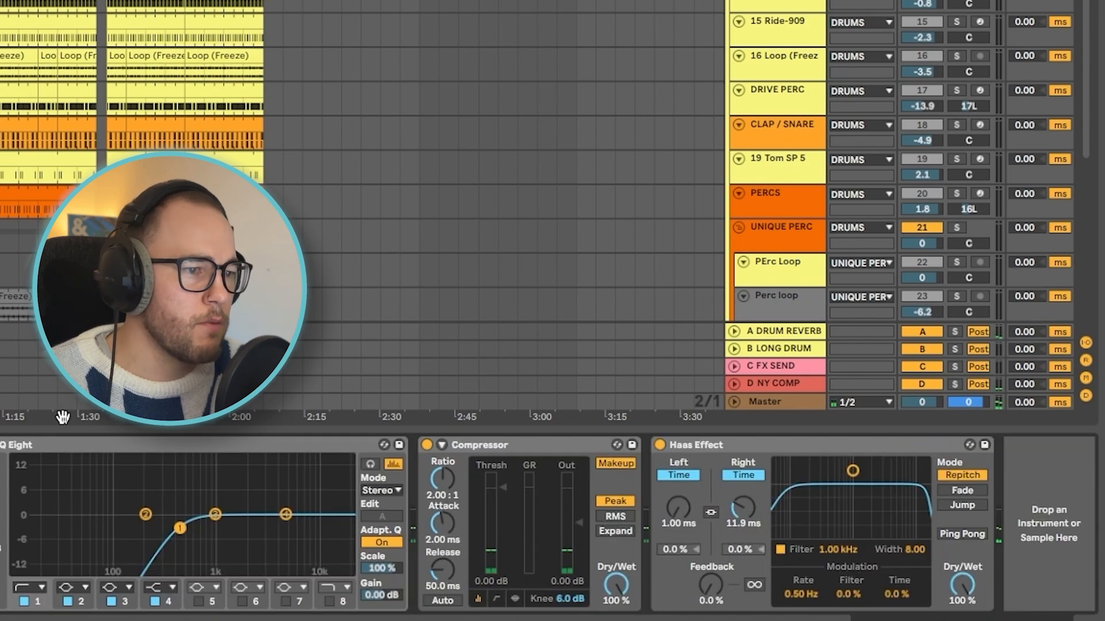
click(520, 446)
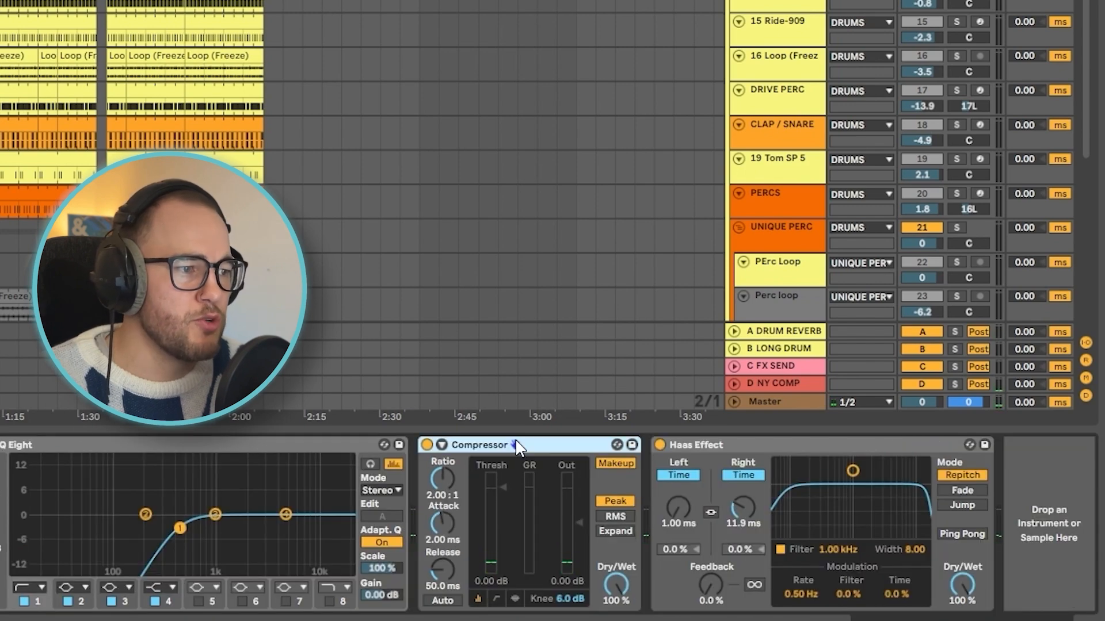
click(803, 447)
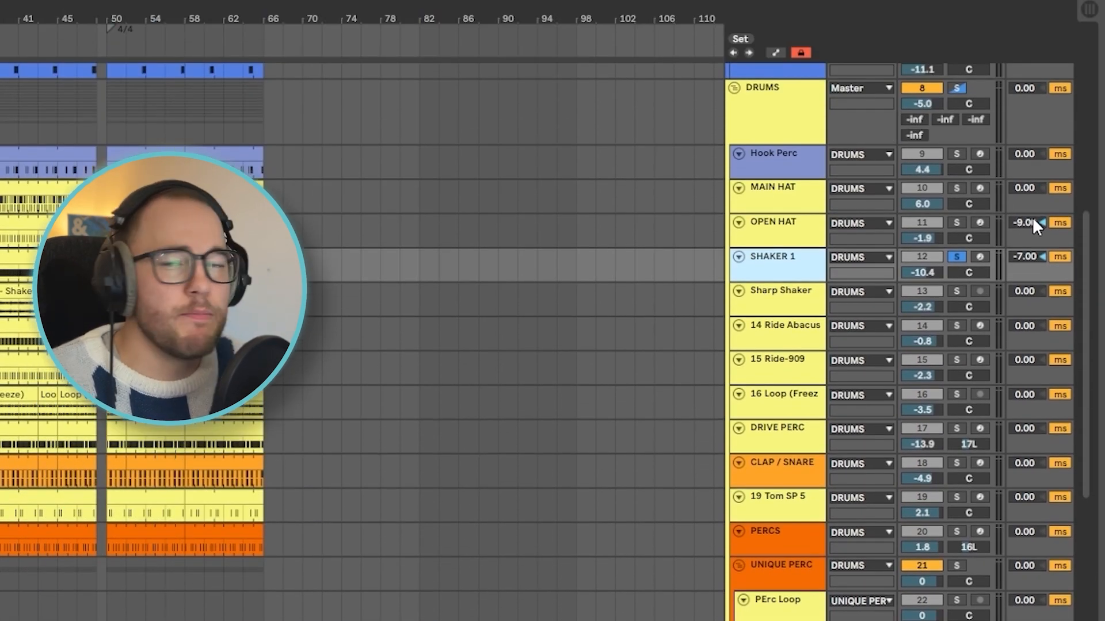
click(788, 219)
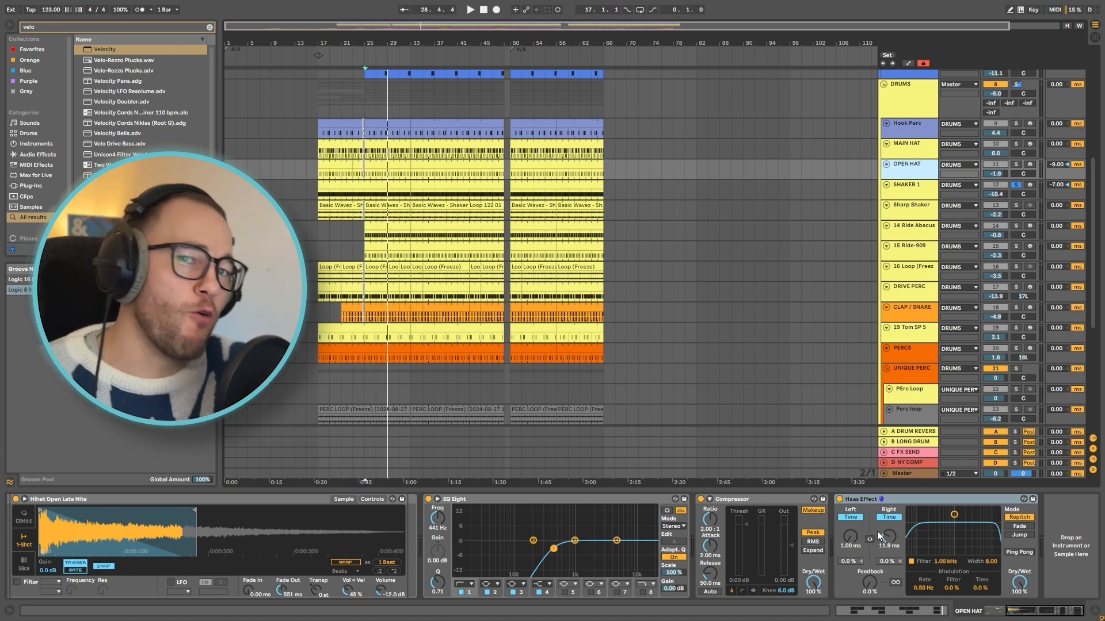
Play SHAKER 1's closed-hat pattern and reduce the Logic 8 Swing 55 groove's Timing to 17%
click(995, 190)
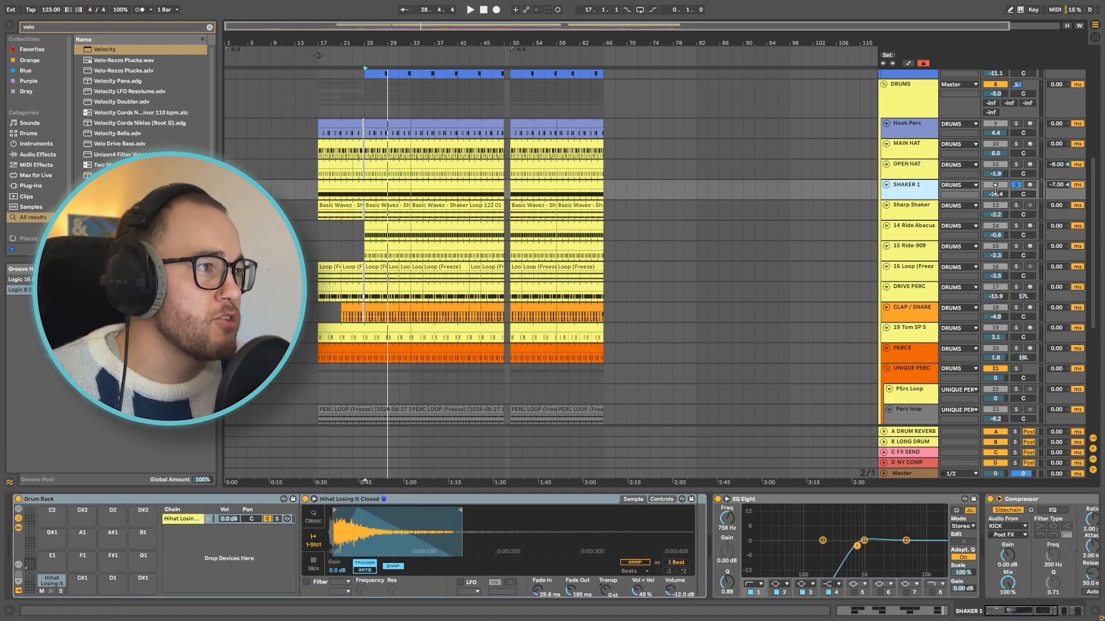
key(space)
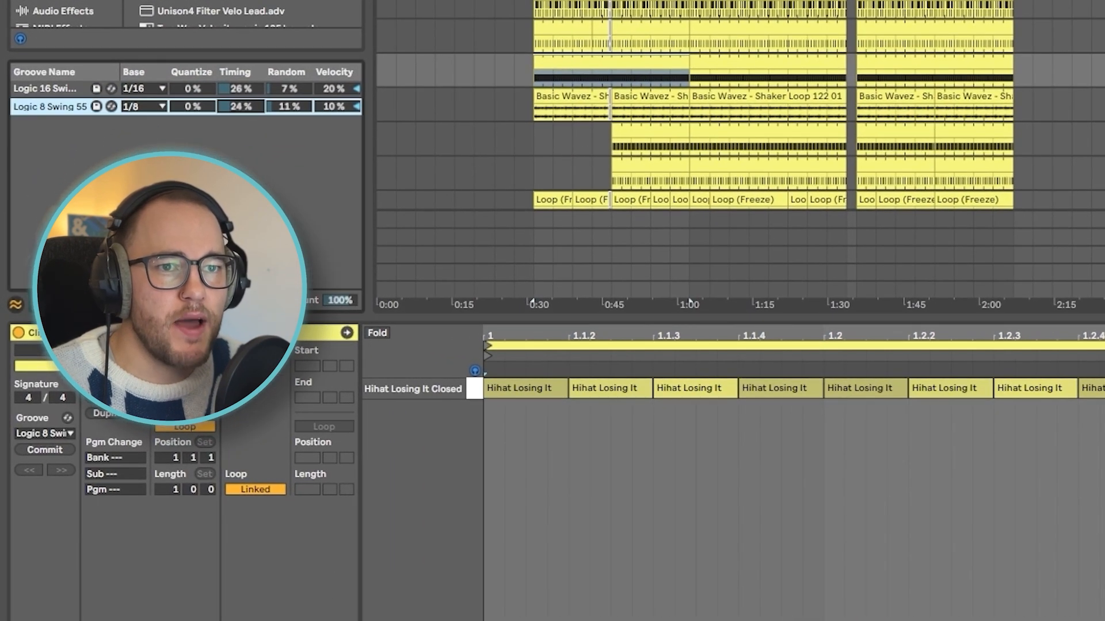
key(space)
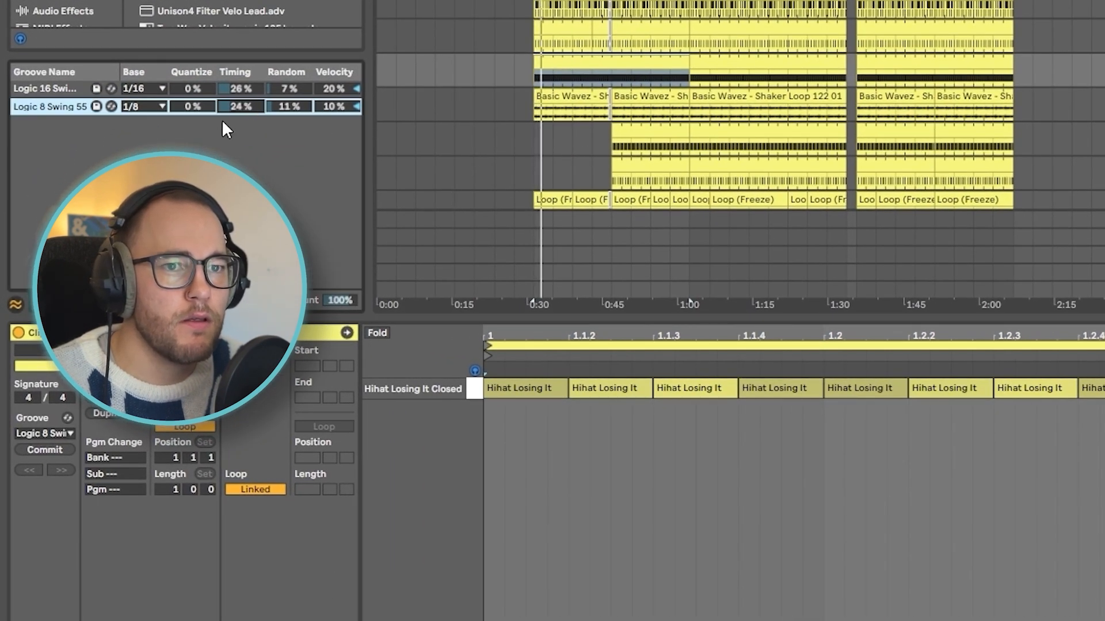
drag(244, 107, 244, 110)
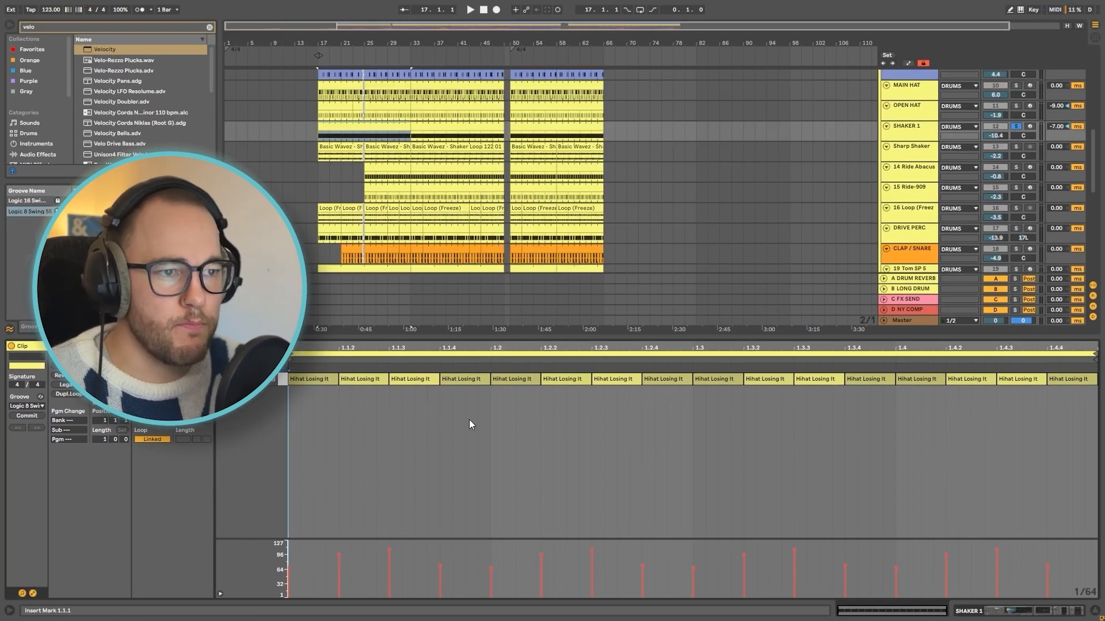
Single out the first four notes of SHAKER 1's clip, then inspect the track's EQ Eight, sidechained Compressor and Haas Effect
drag(493, 431, 288, 371)
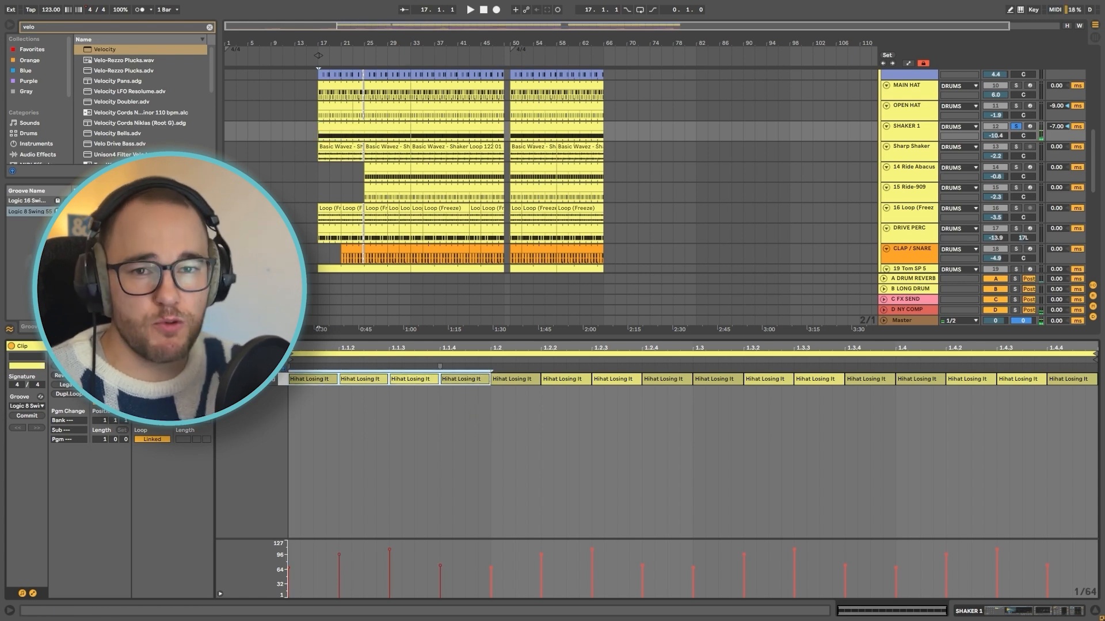
double_click(920, 129)
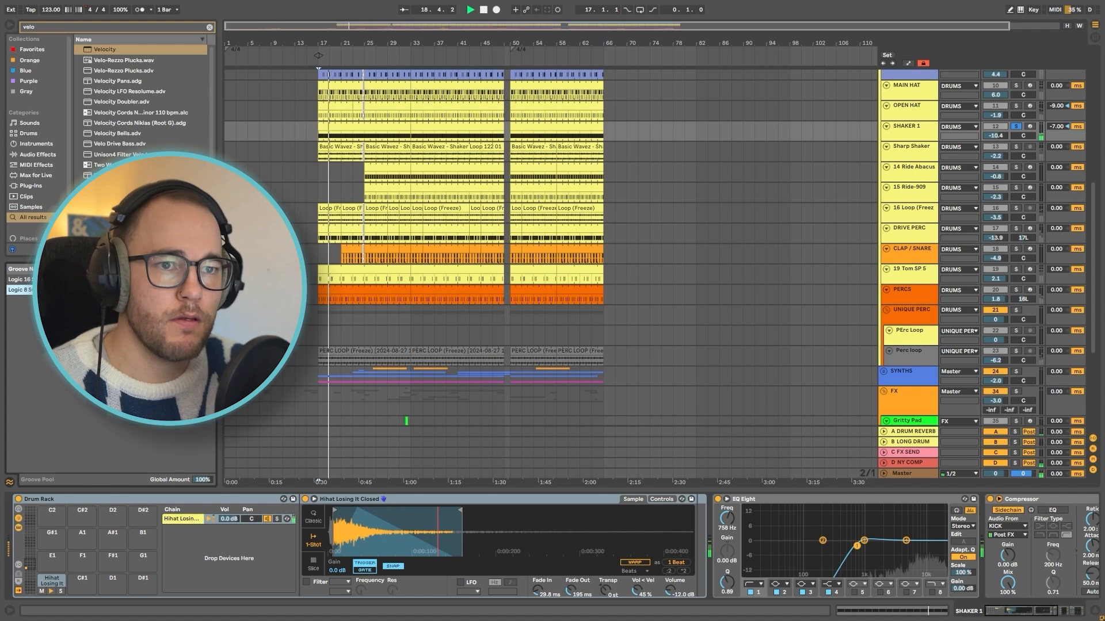
key(space)
scroll(552, 546, right, 5)
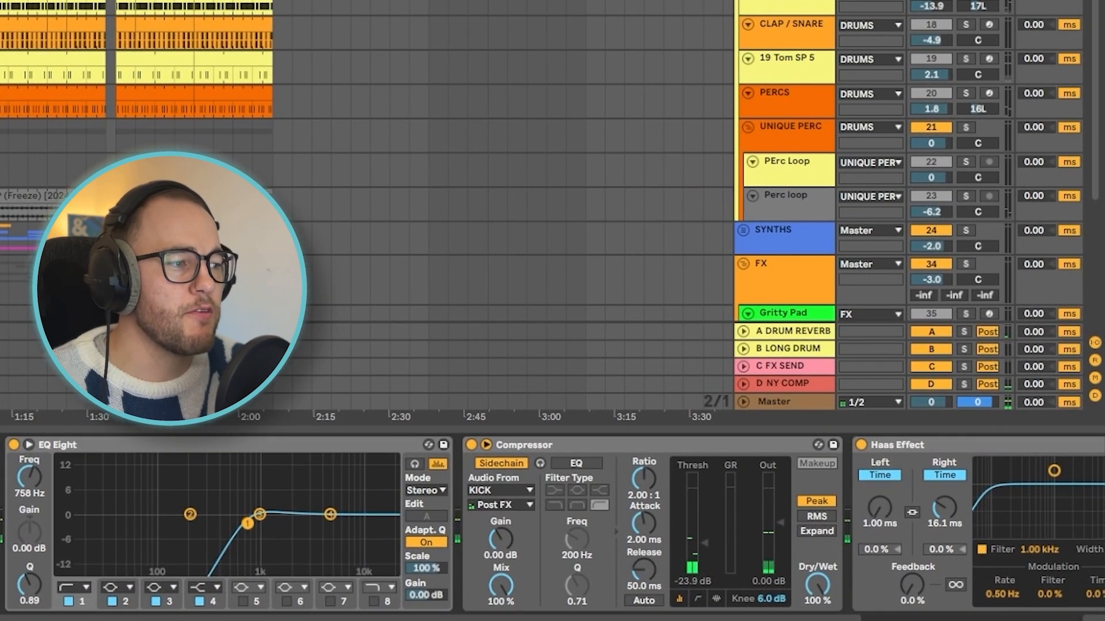
scroll(818, 519, right, 3)
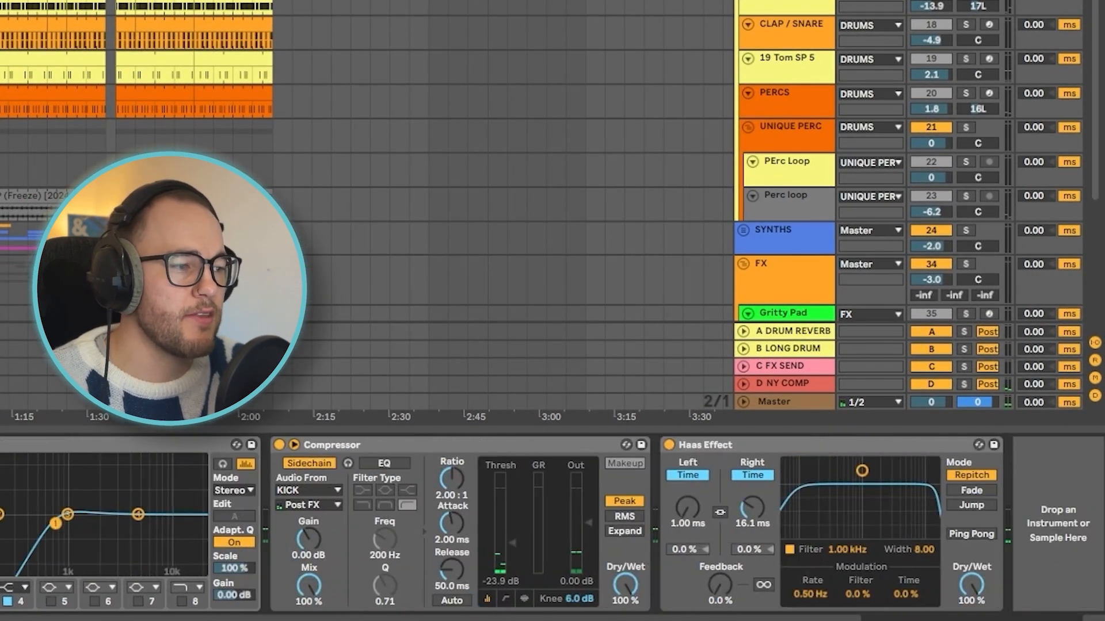
scroll(552, 523, left, 10)
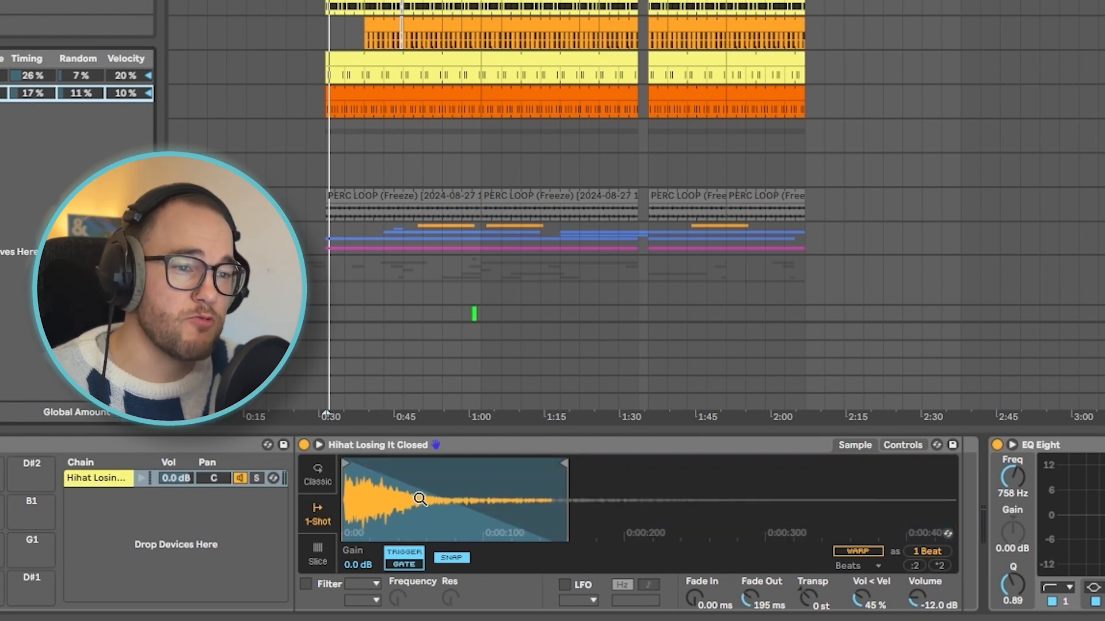
Play SHAKER 1's pattern and reduce the Logic 8 Swing 55 groove's Timing to 6%
key(space)
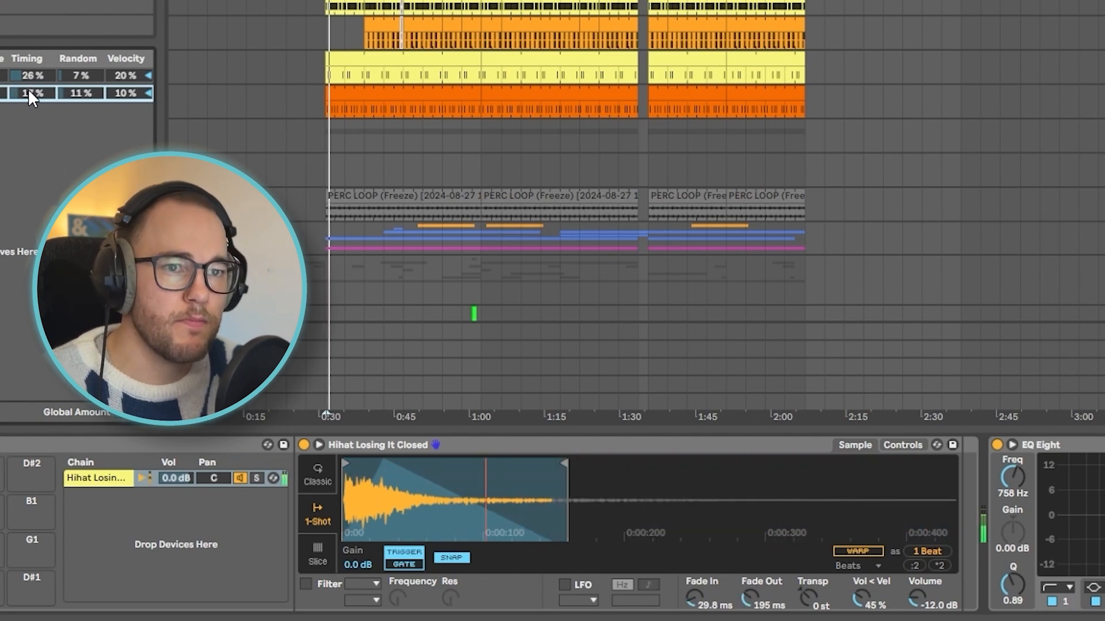
drag(32, 94, 46, 142)
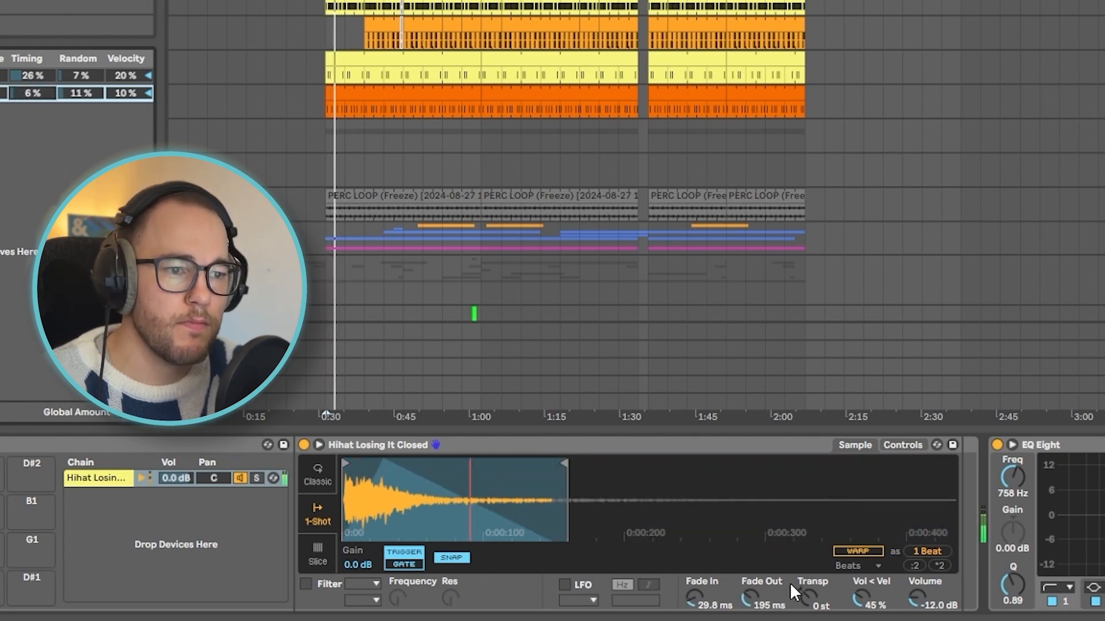
scroll(789, 582, right, 10)
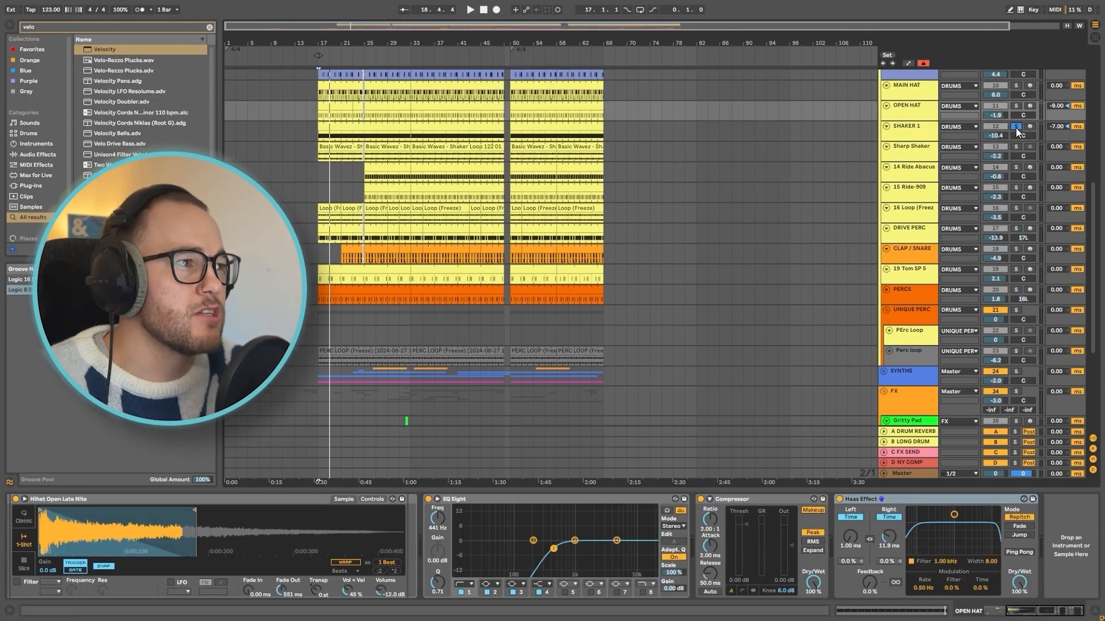
Audition SHAKER 1 and the Sharp Shaker loop in isolation, one after the other
click(921, 129)
key(space)
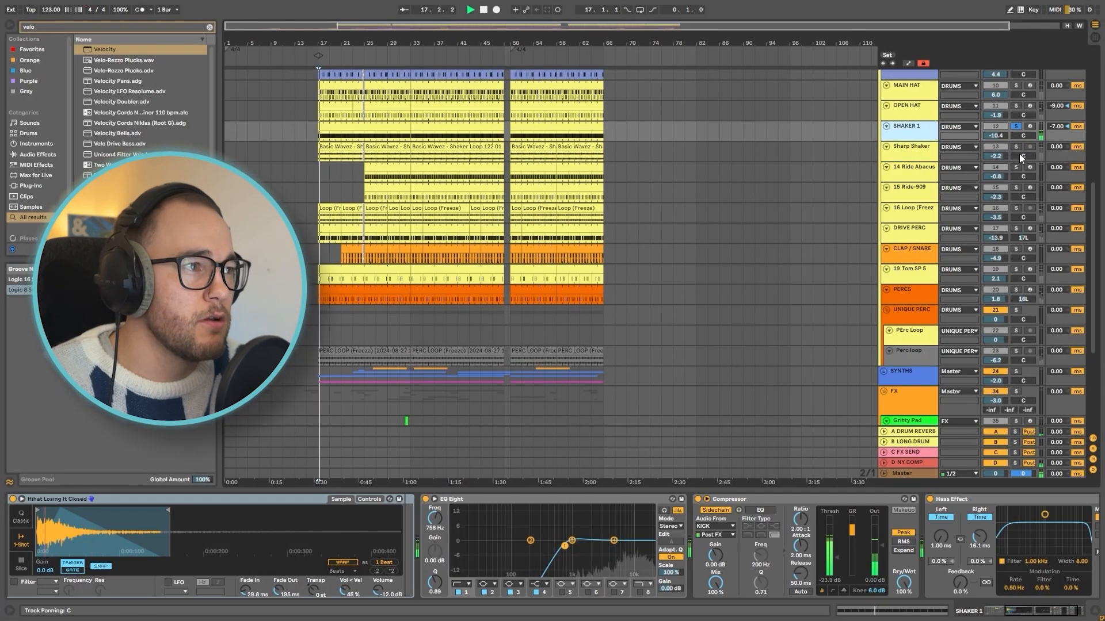
click(909, 152)
key(space)
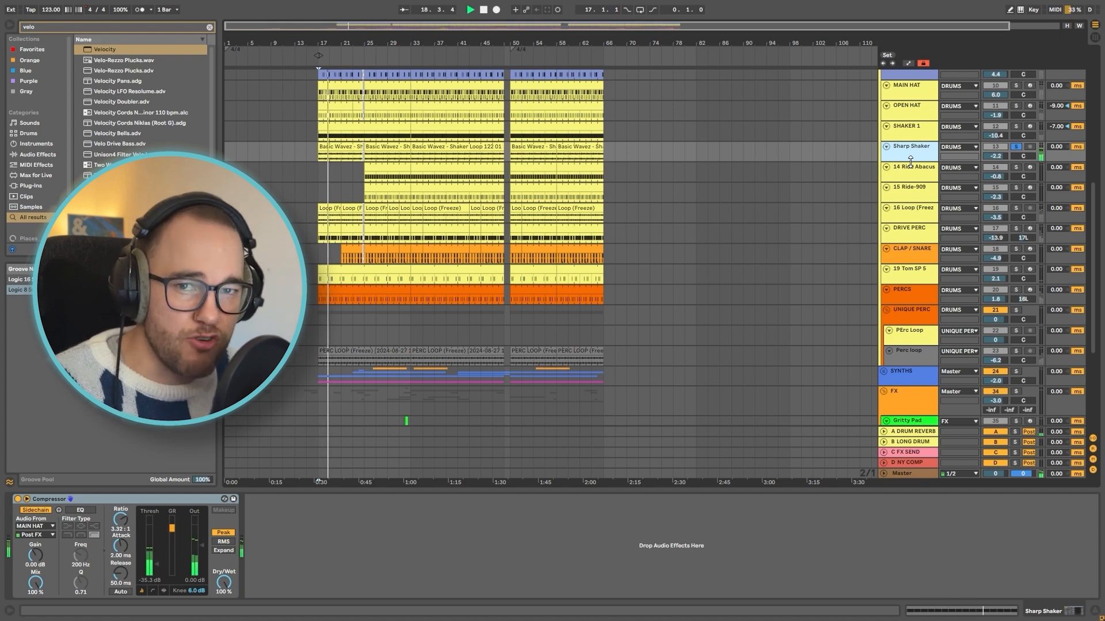
double_click(910, 147)
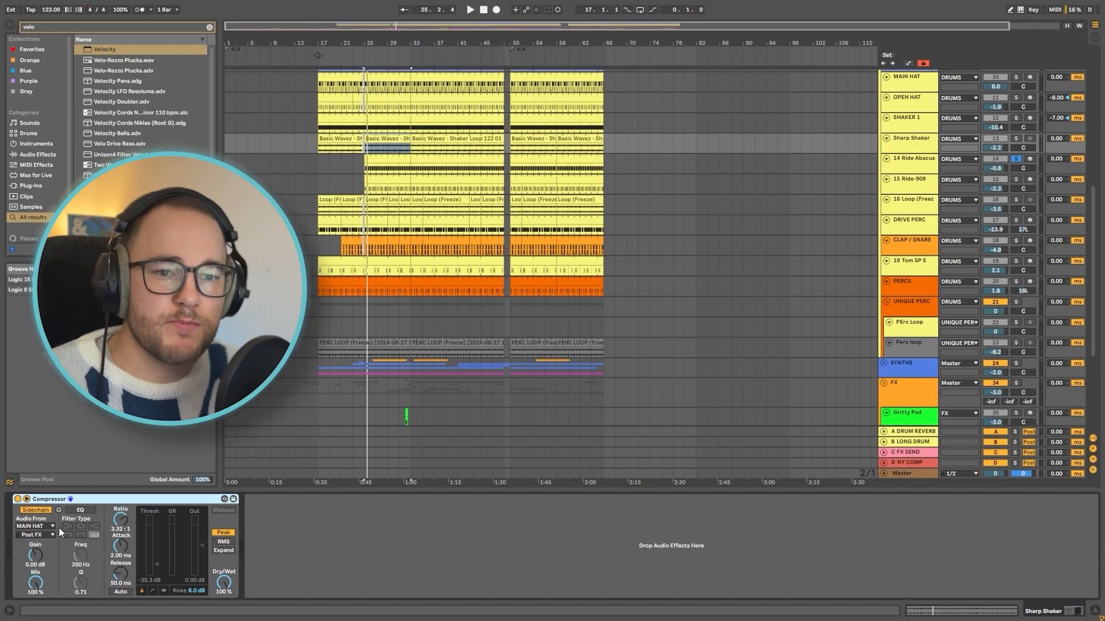
Inspect the sidechain source choices of Sharp Shaker's Compressor, leaving MAIN HAT selected
click(55, 527)
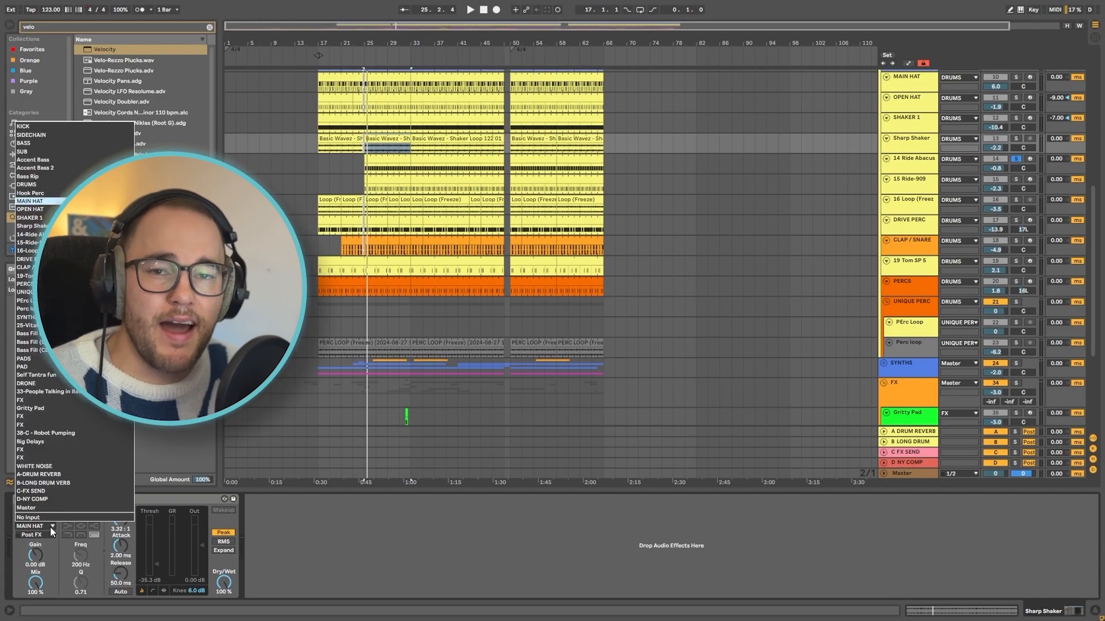
click(95, 504)
drag(96, 504, 853, 170)
drag(892, 125, 892, 125)
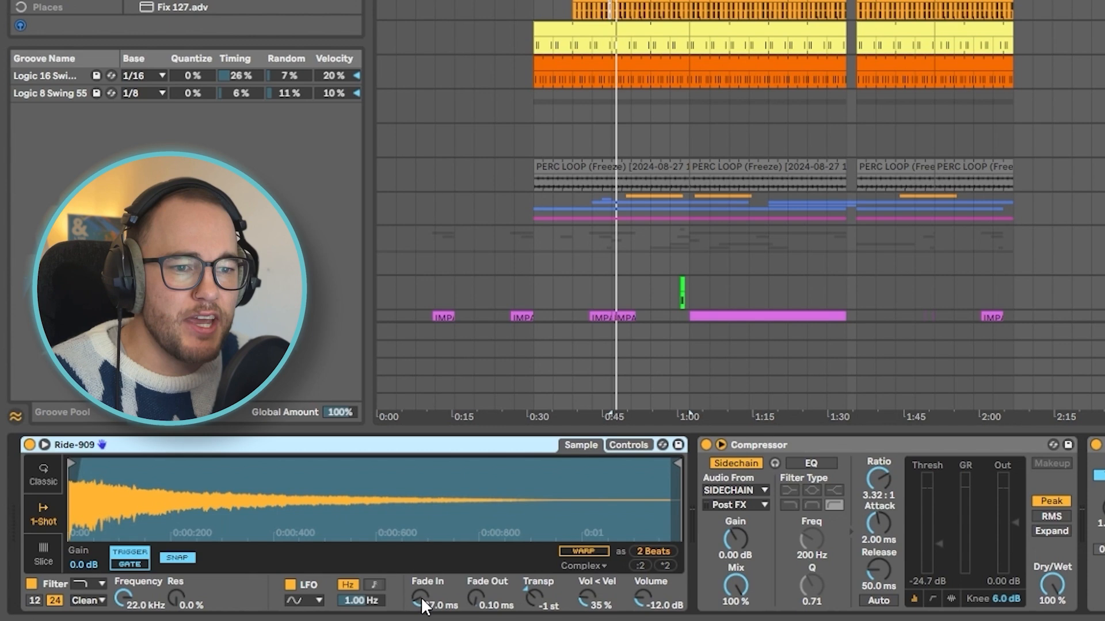
Audition the Ride-909 sample and examine its Fade In and the Compressor sidechained to SIDECHAIN
double_click(249, 589)
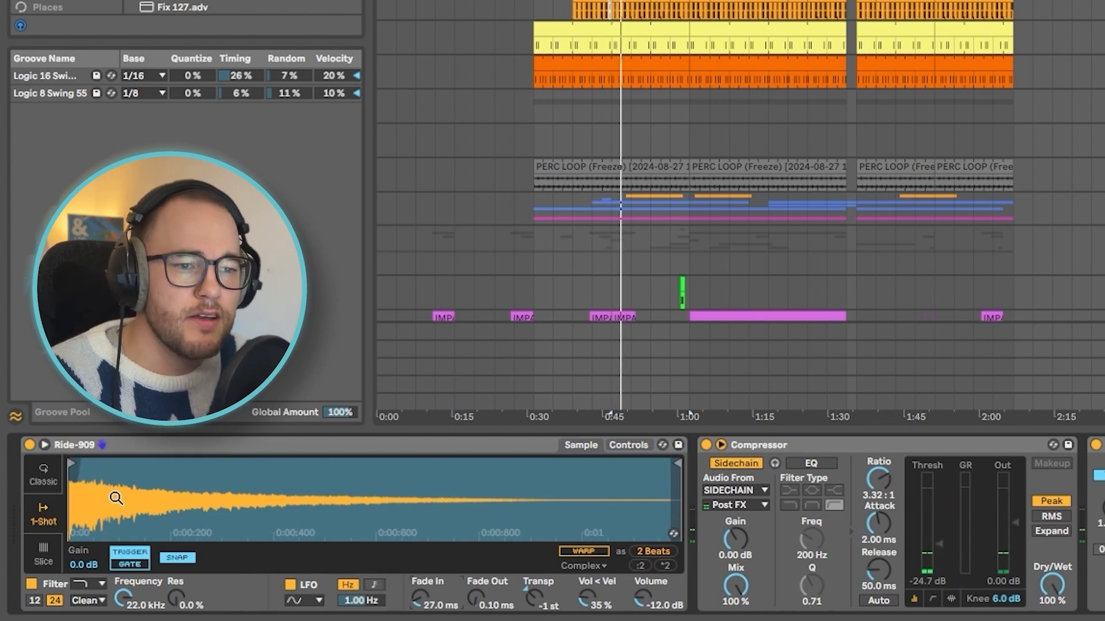
key(space)
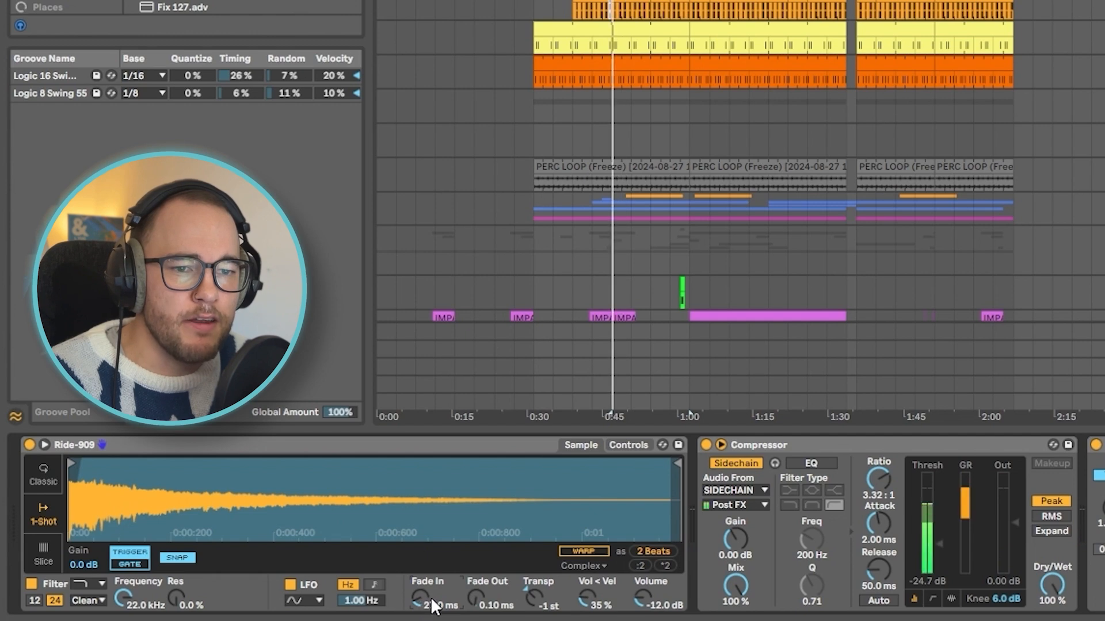
double_click(531, 594)
key(space)
key(space)
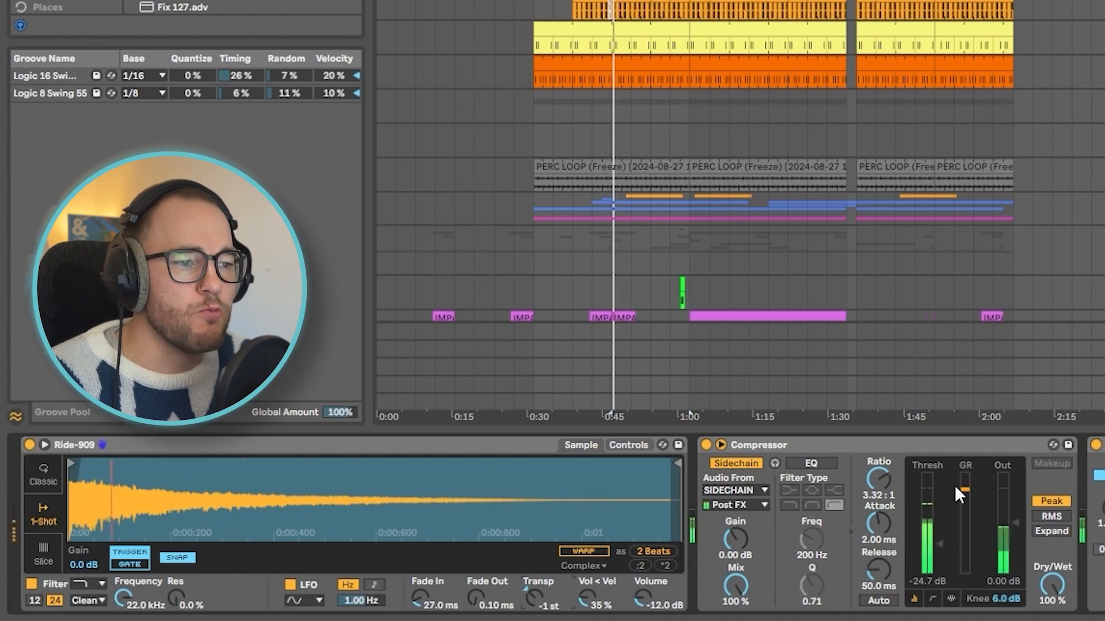
Check 14-Ride Abacus's repeating C4 notes, set its sample's Fade In to 42.9 ms and play it
key(Up)
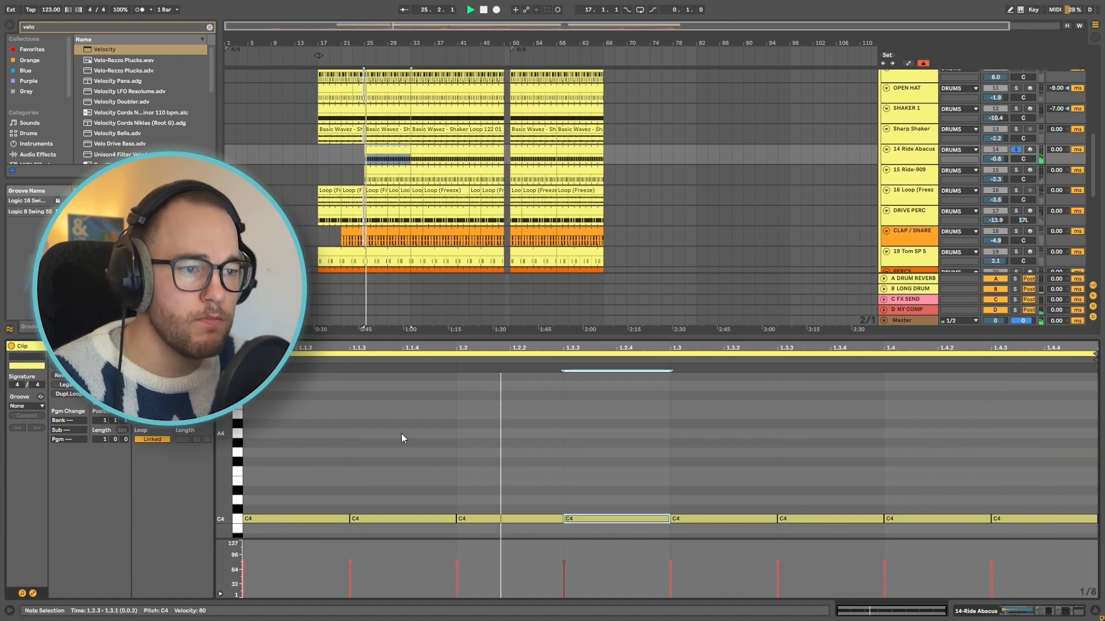
key(space)
key(shift+Tab)
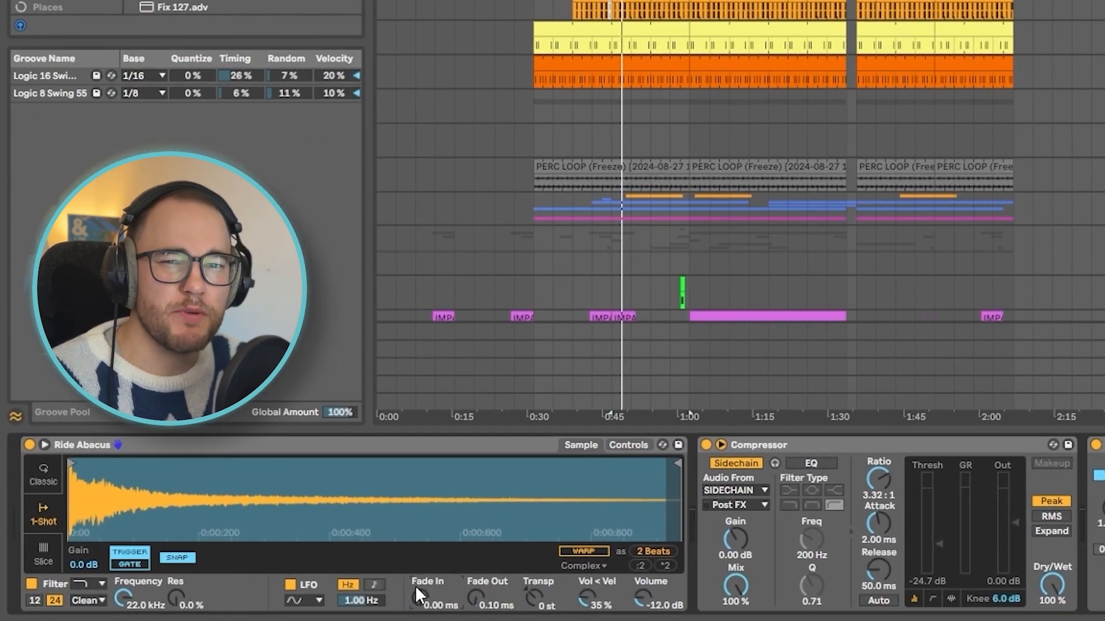
key(space)
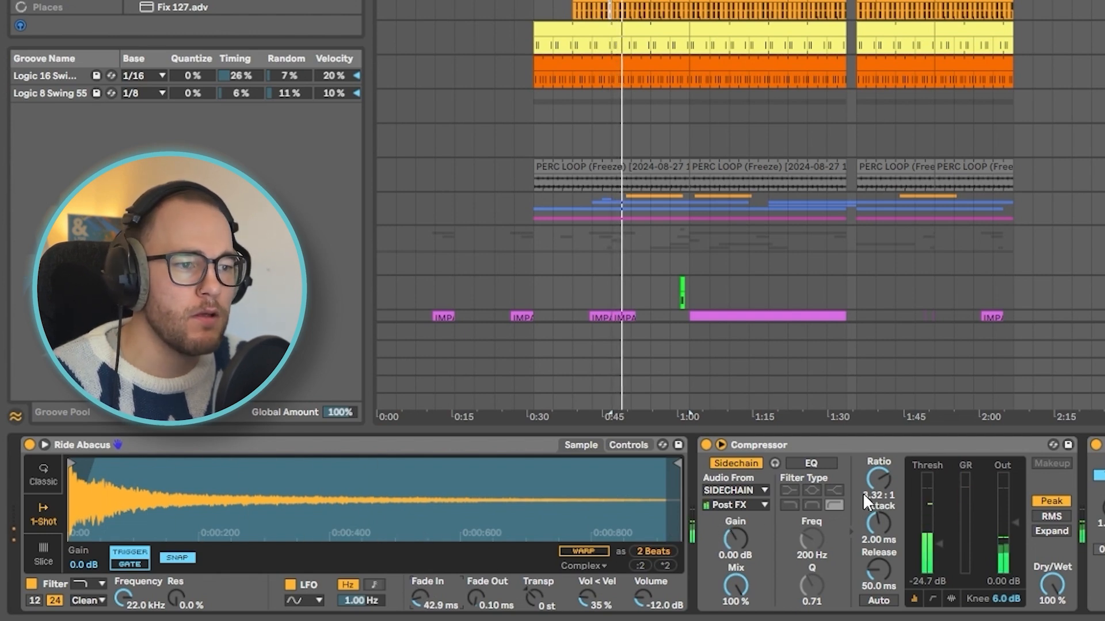
key(space)
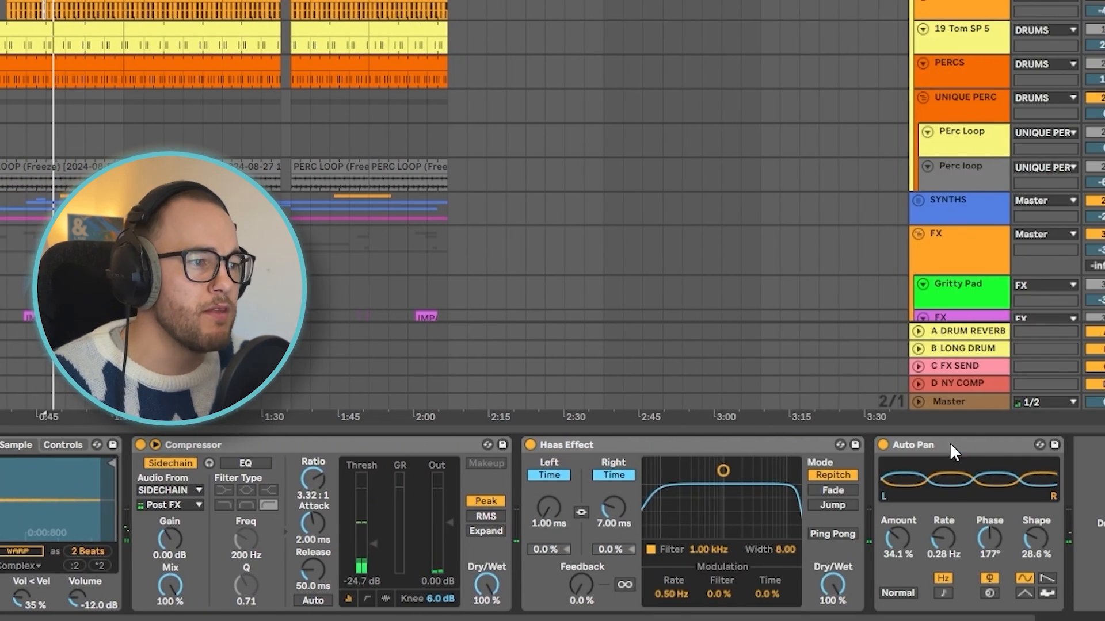
Examine Ride Abacus's Auto Pan, and play Ride-909 while inspecting its Haas Effect, Auto Pan and EQ Eight
click(950, 445)
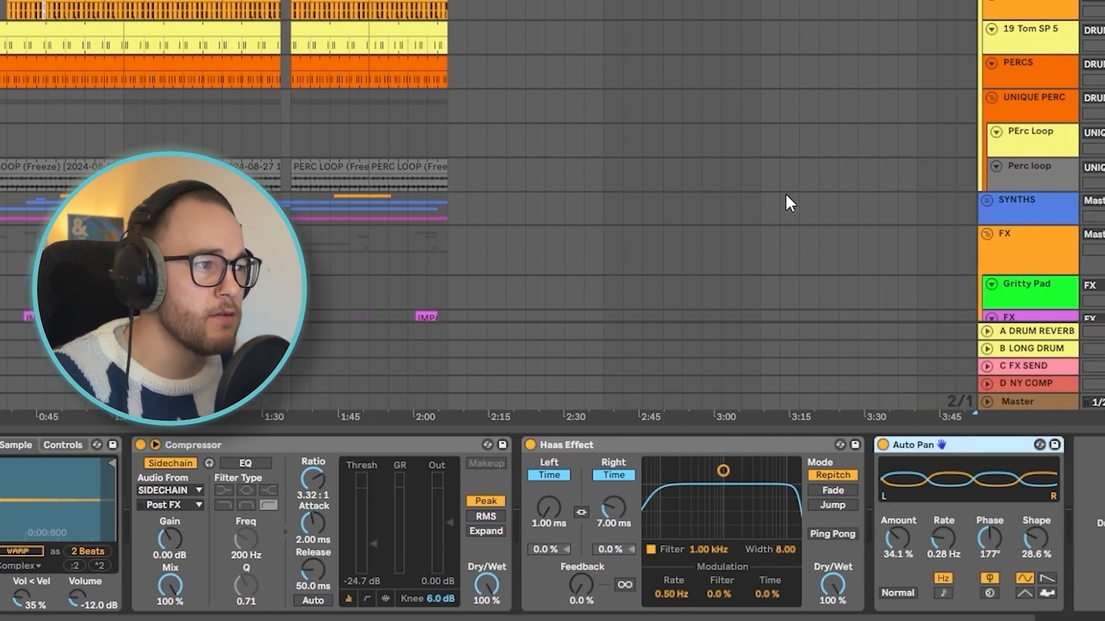
key(space)
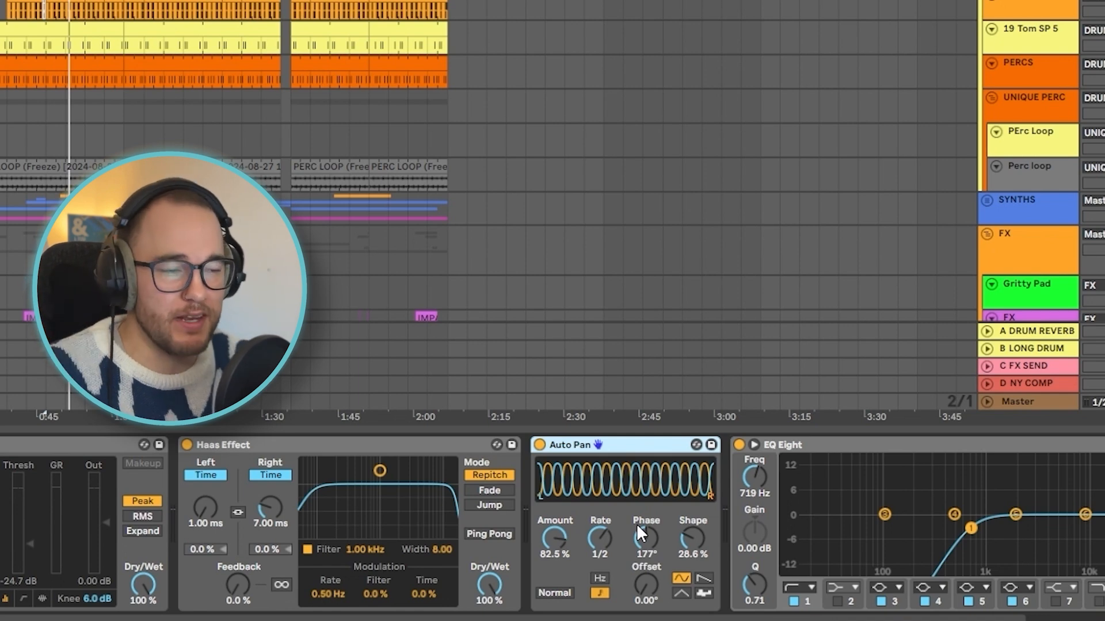
key(space)
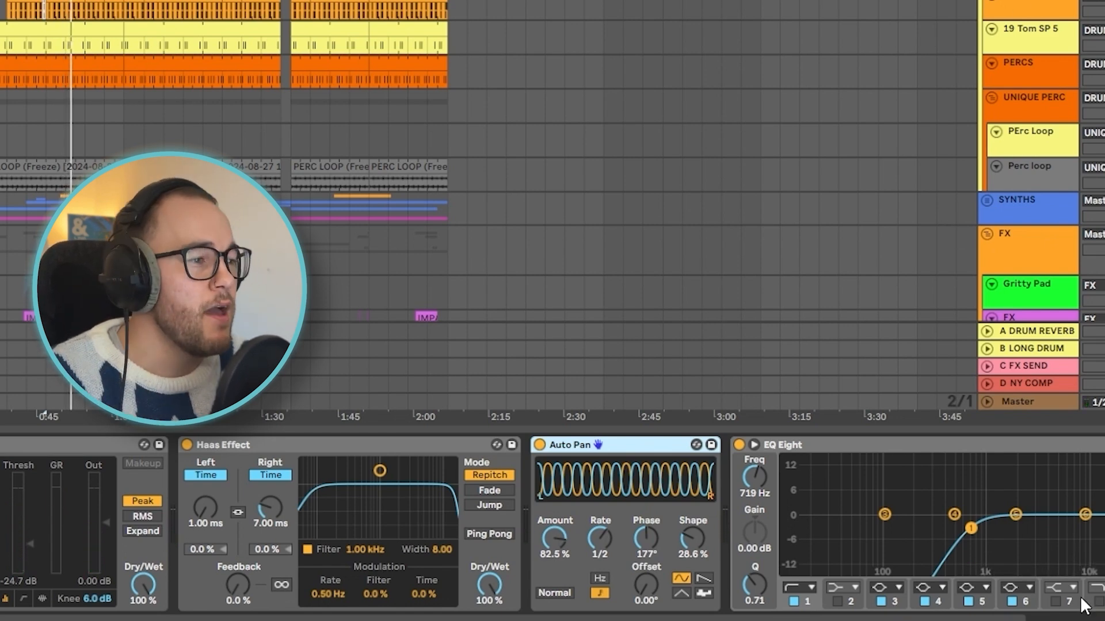
Audition Ride-909 with a 0 ms Fade In and restore it to 27 ms
scroll(1080, 598, left, 5)
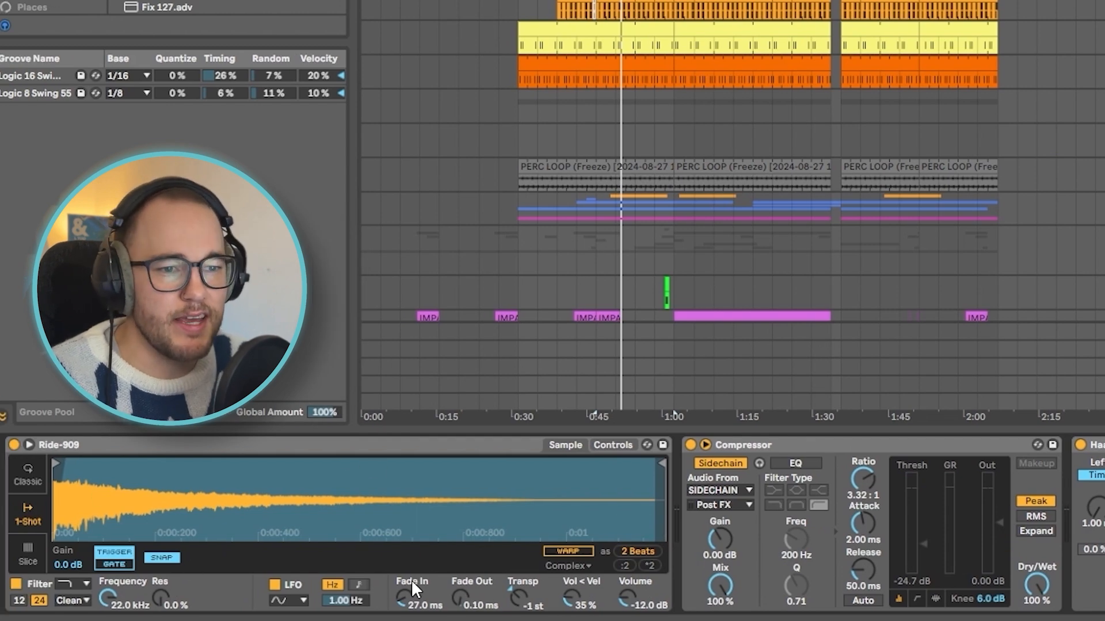
key(space)
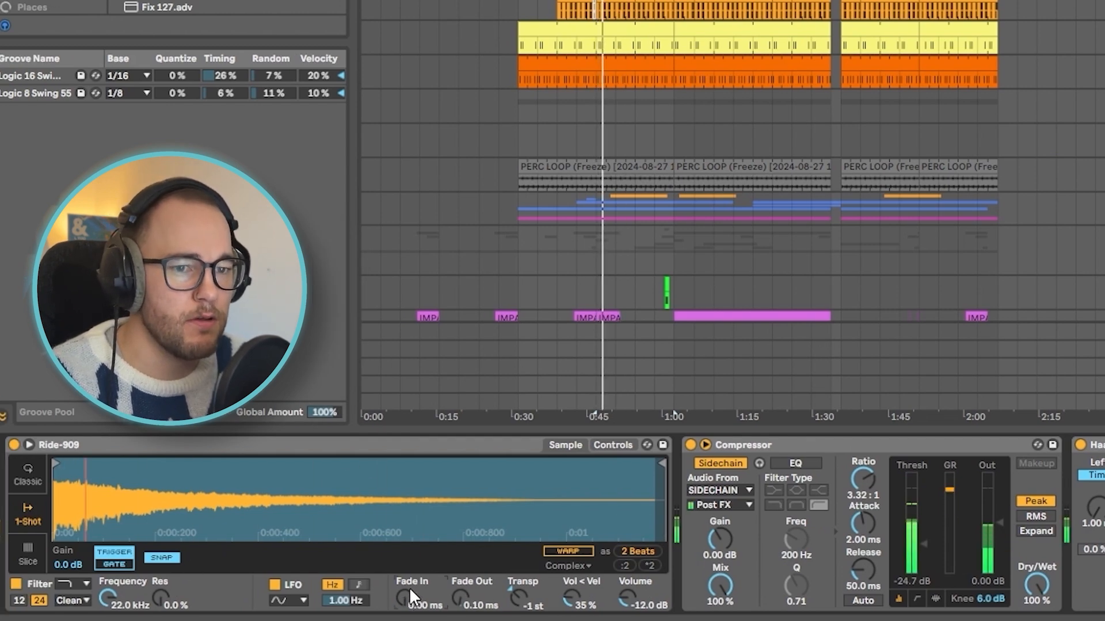
drag(409, 588, 409, 585)
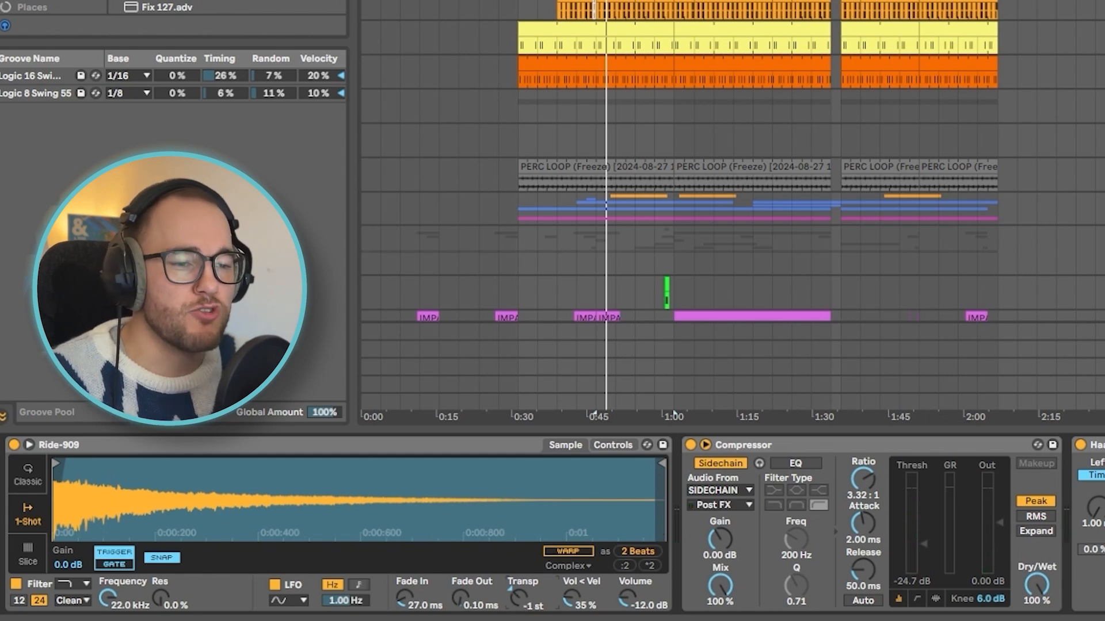
key(space)
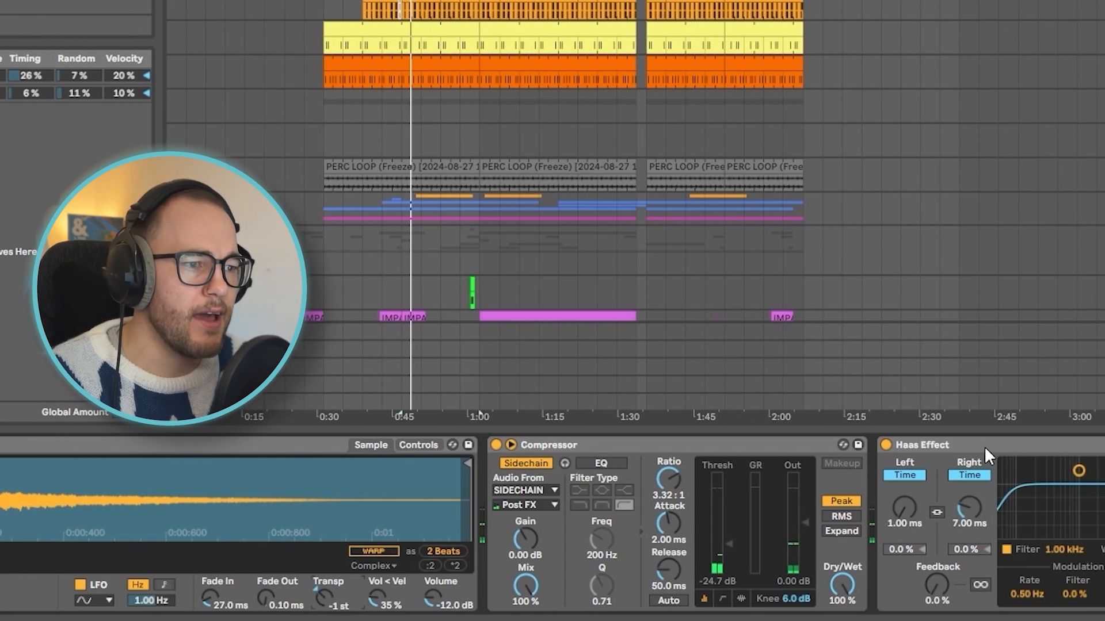
Play both rides together with MAIN HAT, OPEN HAT, SHAKER 1 and Sharp Shaker soloed
scroll(552, 523, right, 6)
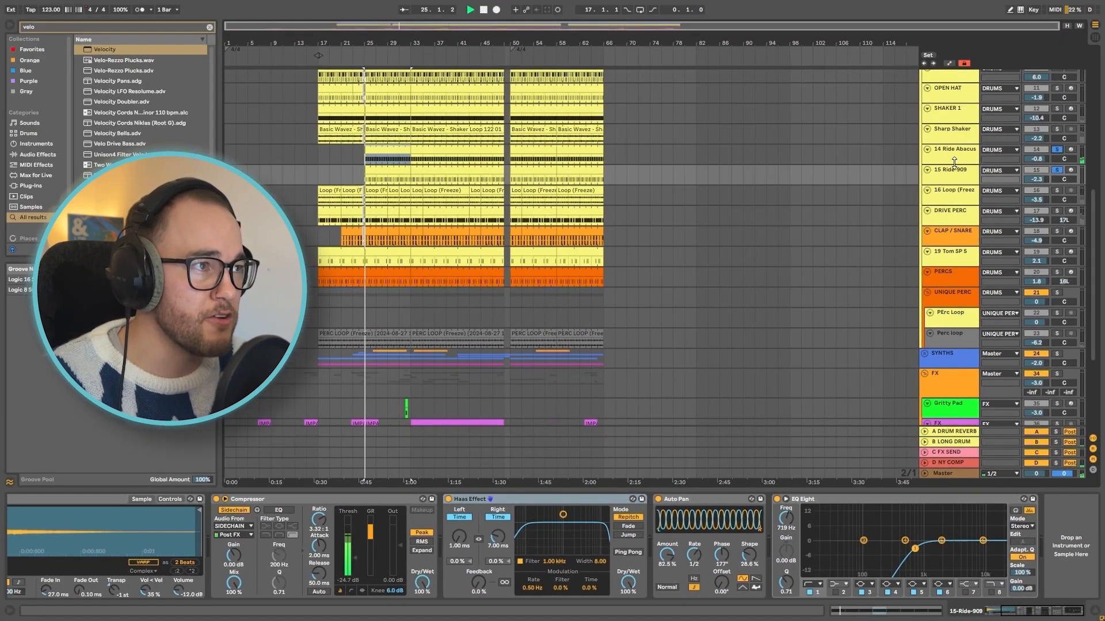
scroll(931, 172, up, 5)
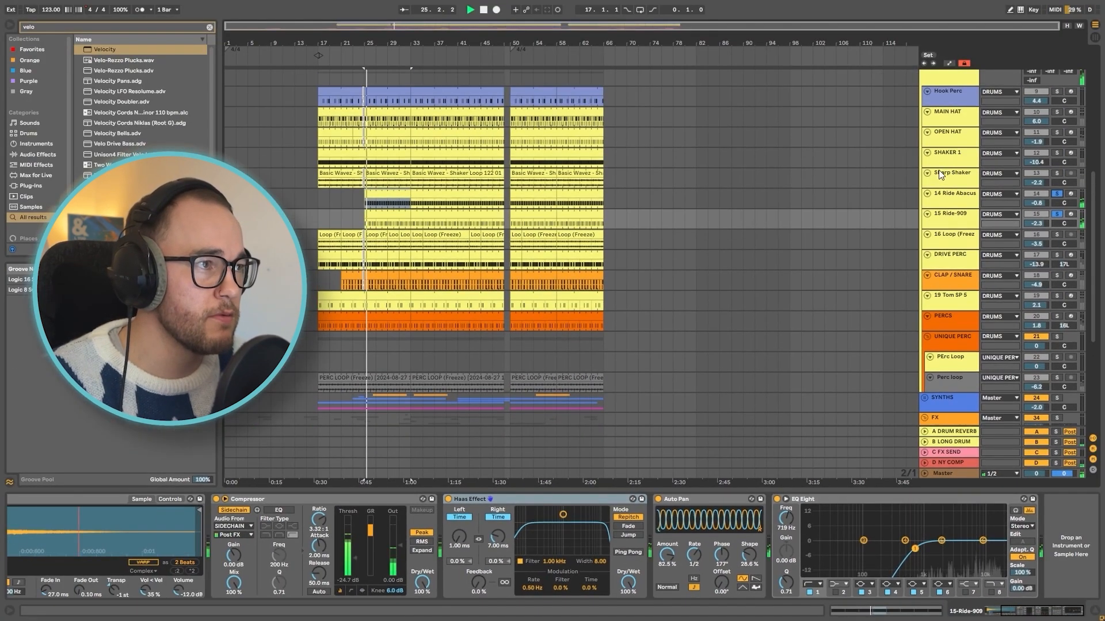
scroll(931, 173, up, 2)
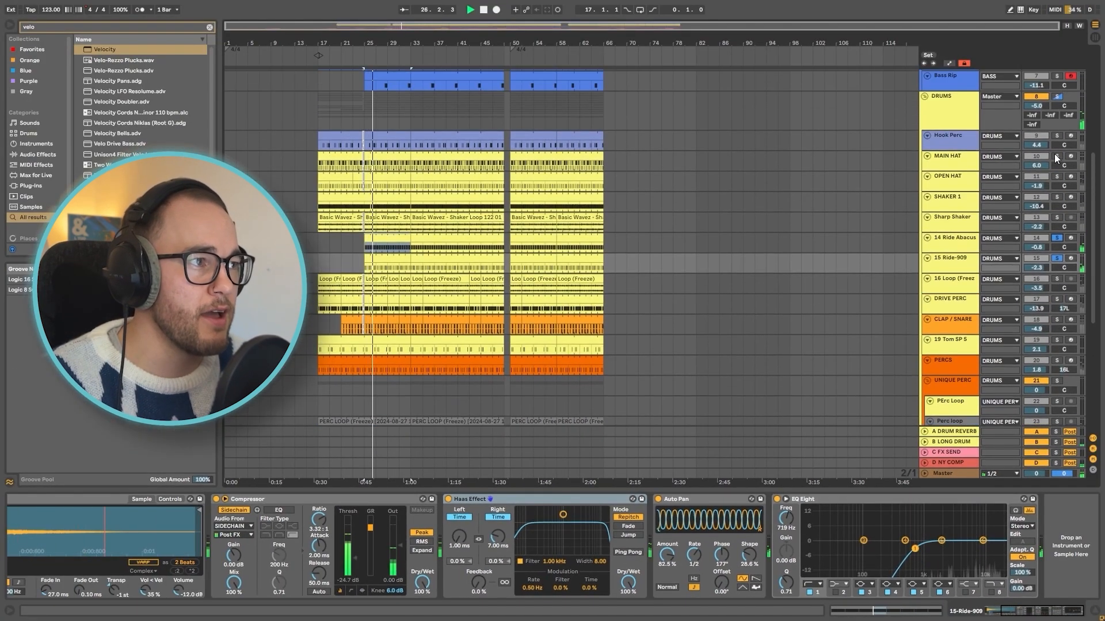
drag(1054, 154, 1055, 215)
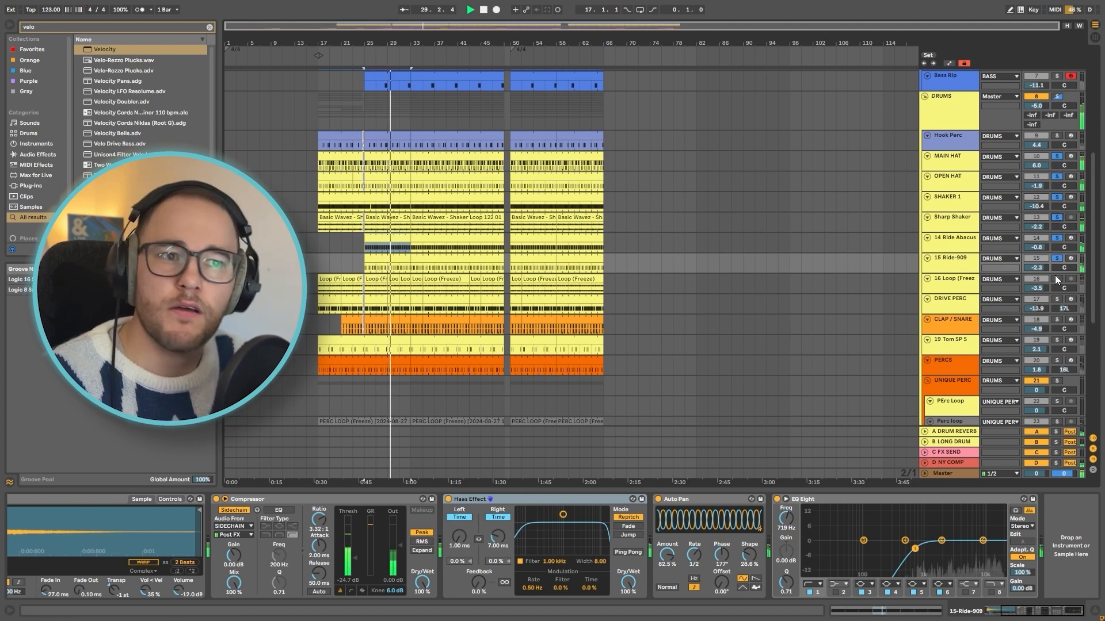
Isolate the 16-Loop (Freeze) track, lower its volume to -7.2 dB and play it
key(space)
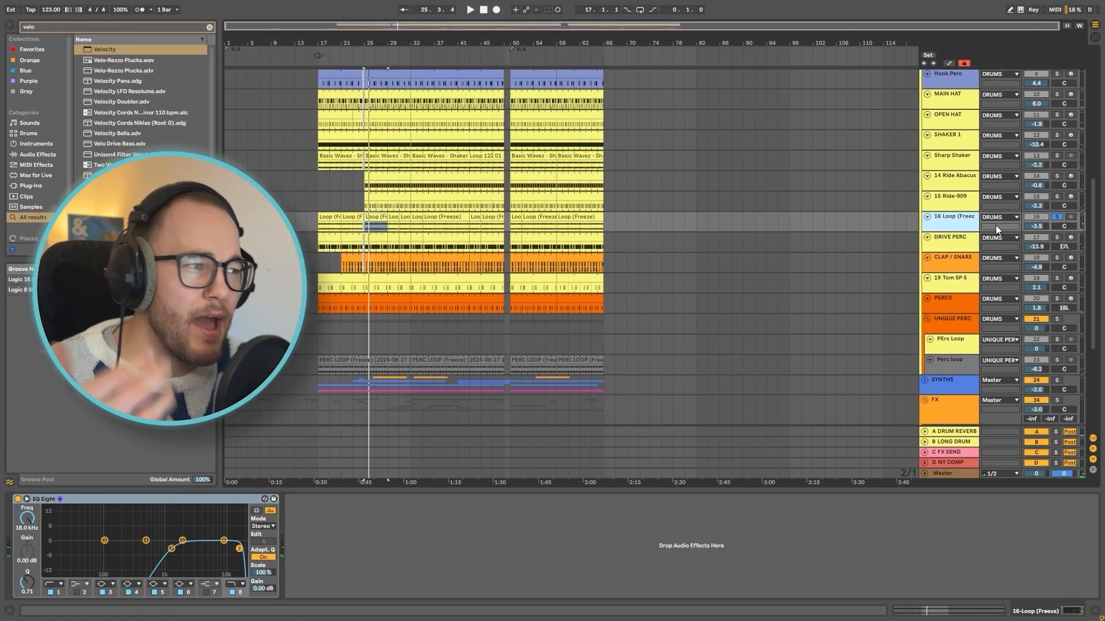
click(1041, 216)
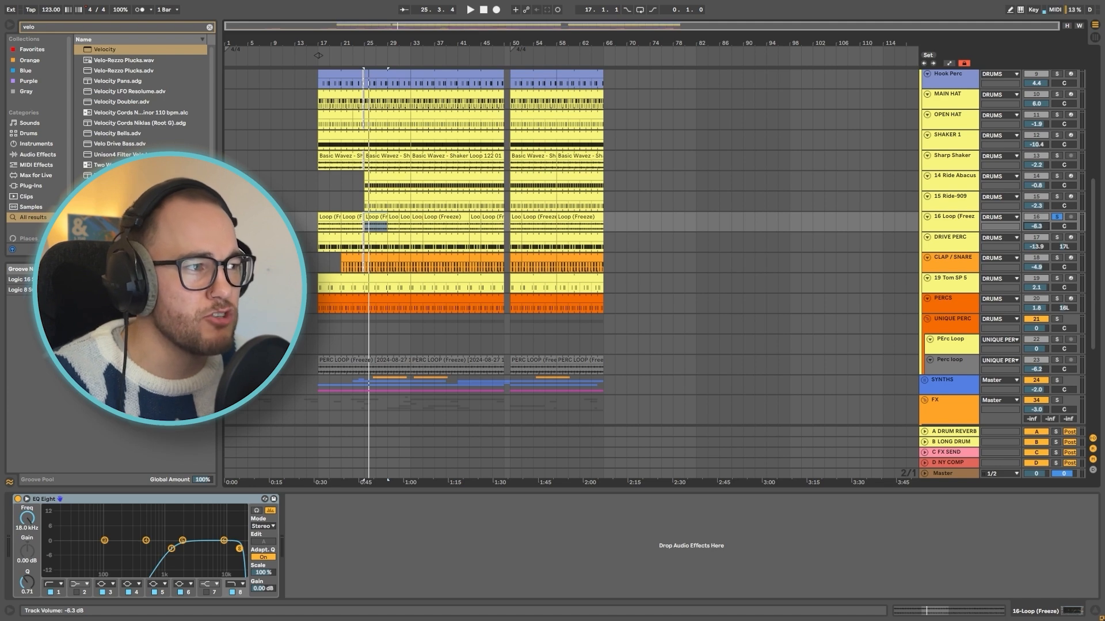
key(space)
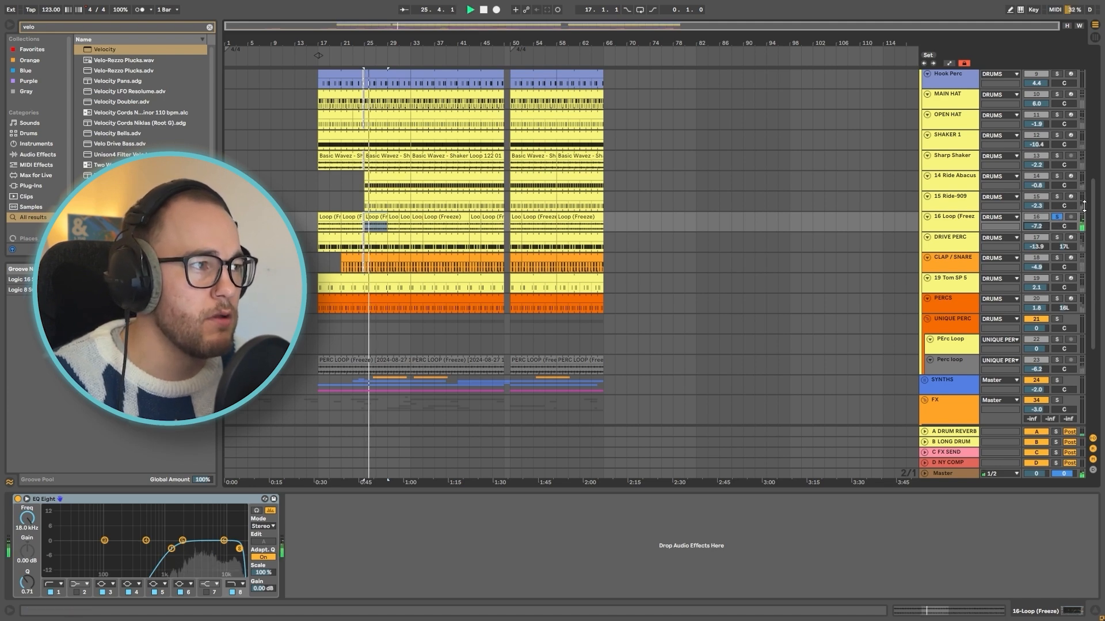
Solo and play DRIVE PERC, and open its clip to examine the note pattern
scroll(1095, 202, down, 2)
click(952, 219)
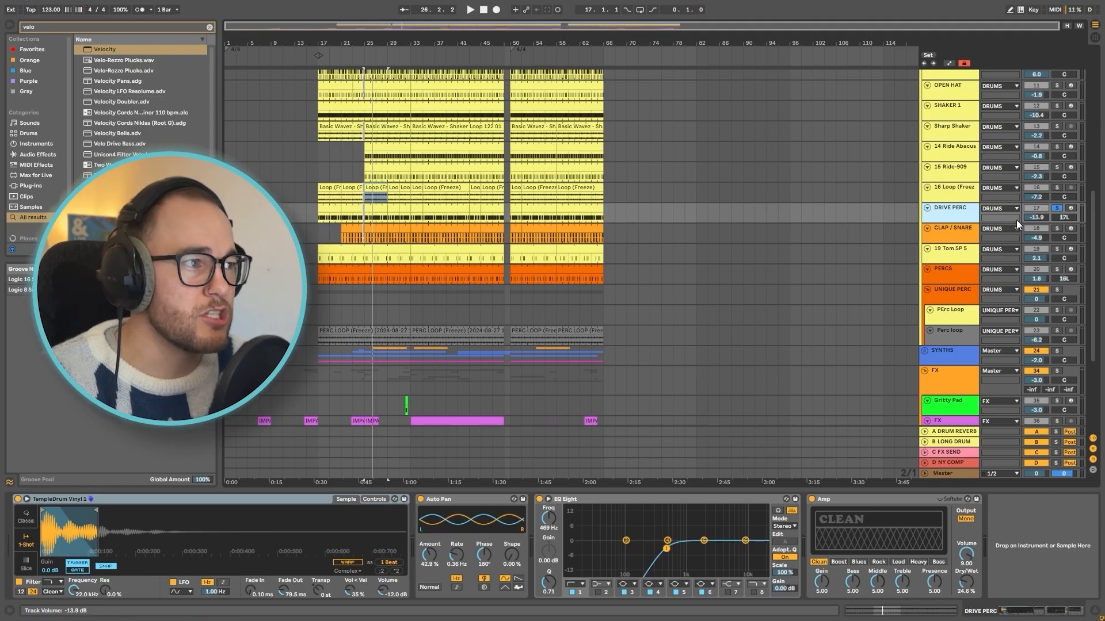
key(space)
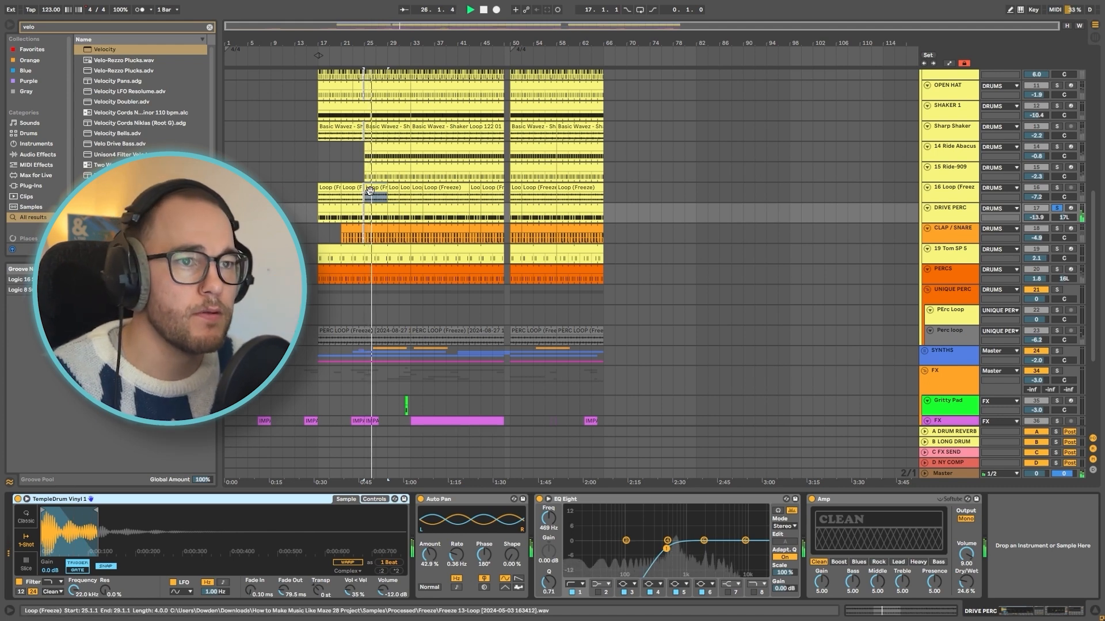
double_click(371, 206)
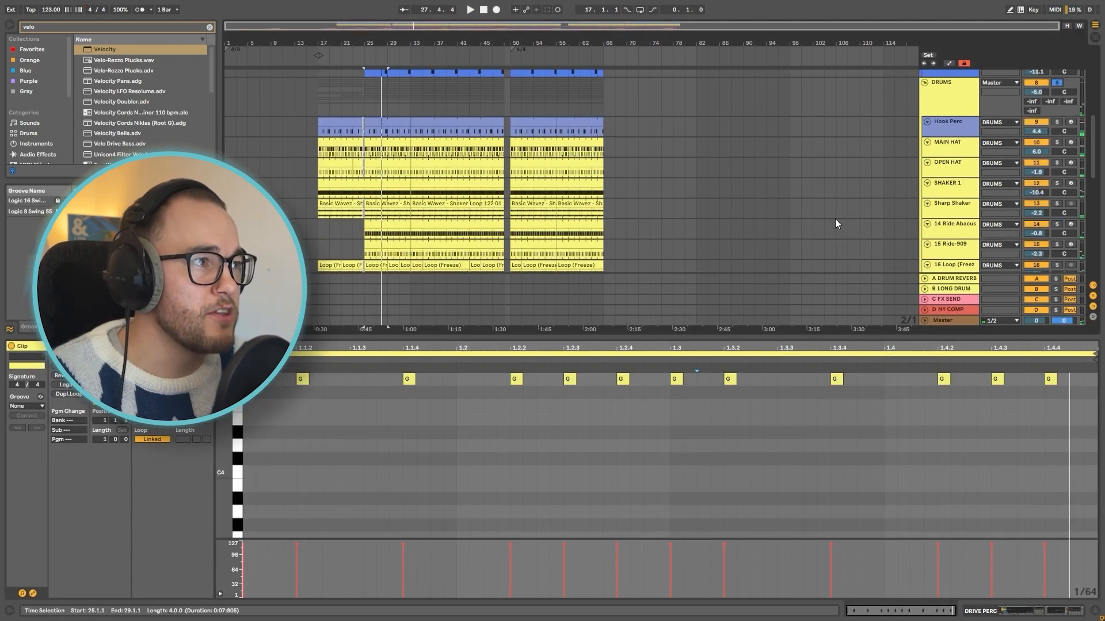
Compare the full drum group with DRIVE PERC switched off and back on
scroll(835, 219, down, 3)
click(1033, 205)
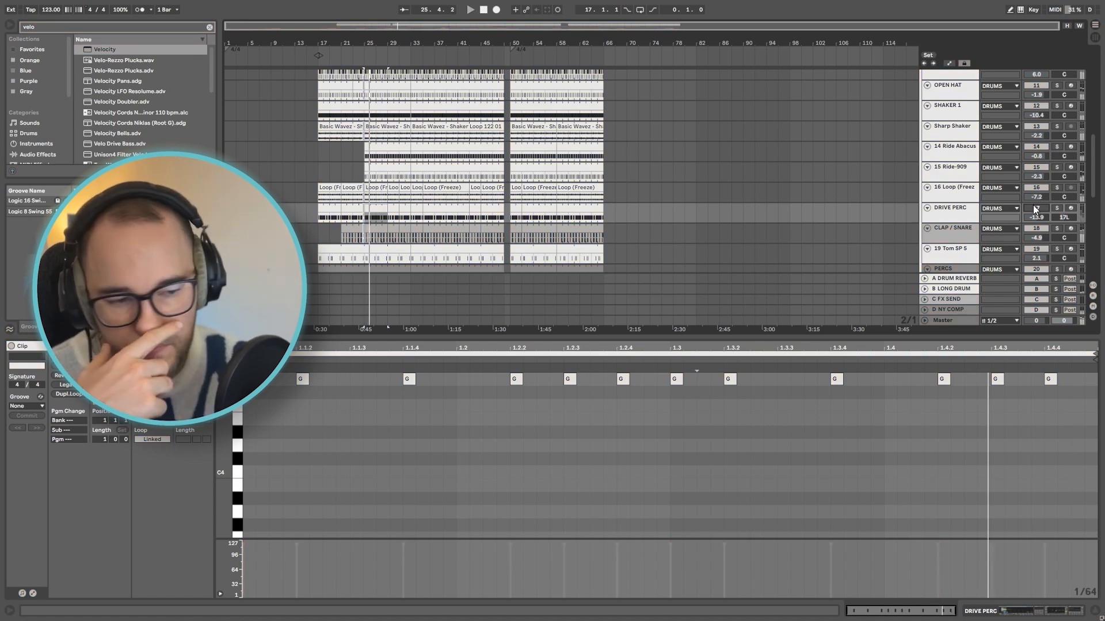
click(1034, 205)
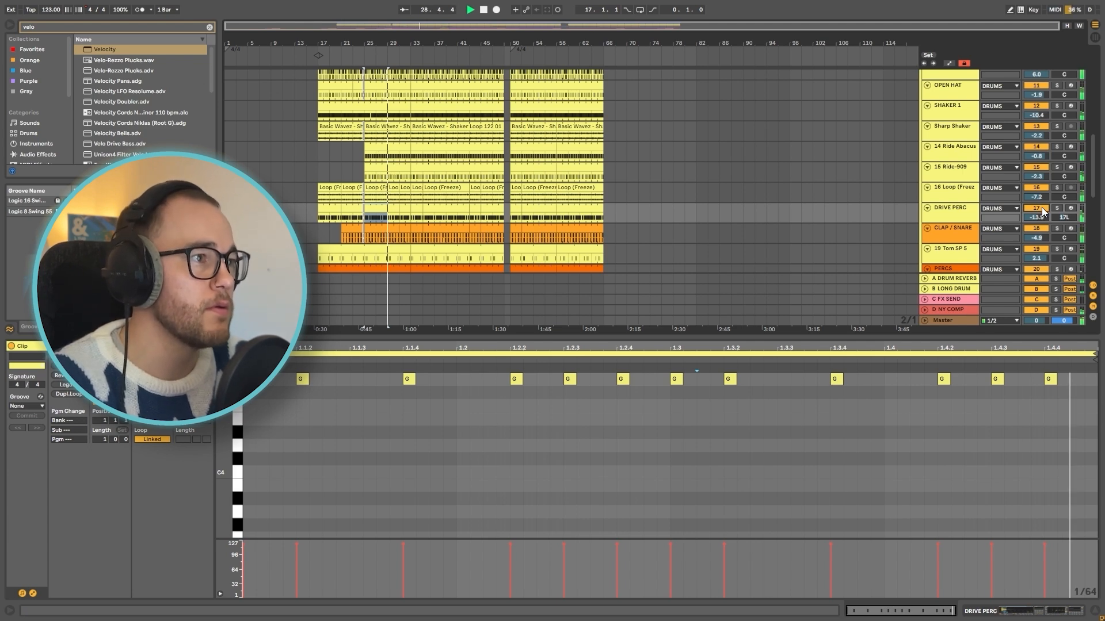
click(1042, 209)
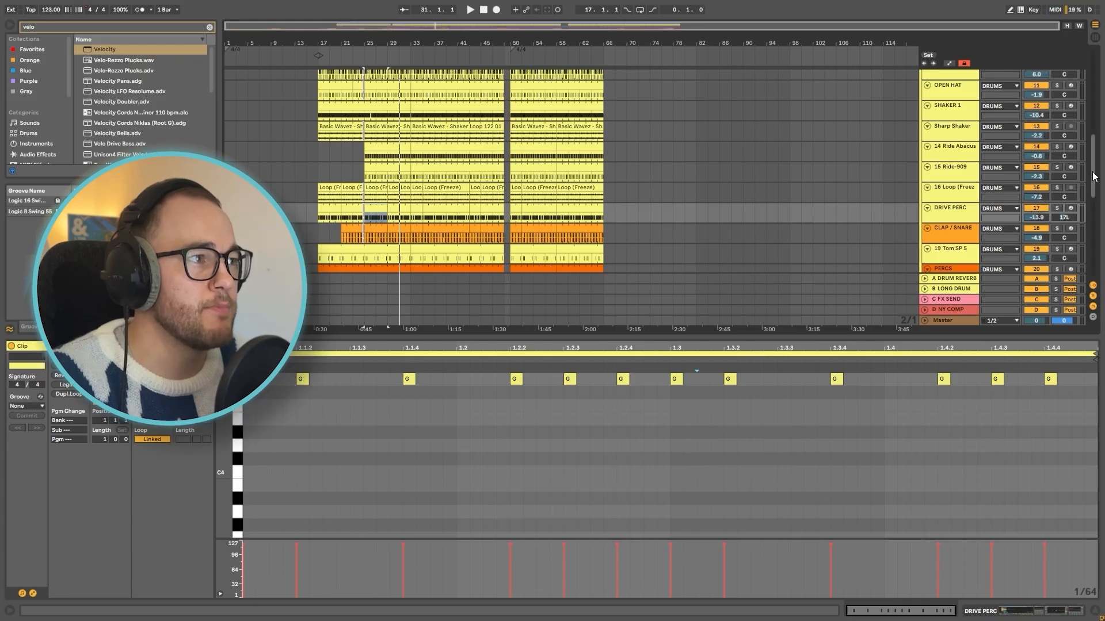
Review DRIVE PERC's sampler, Auto Pan and EQ Eight settings, and play the track with the Amp effect bypassed and back on
scroll(1093, 177, down, 2)
click(960, 183)
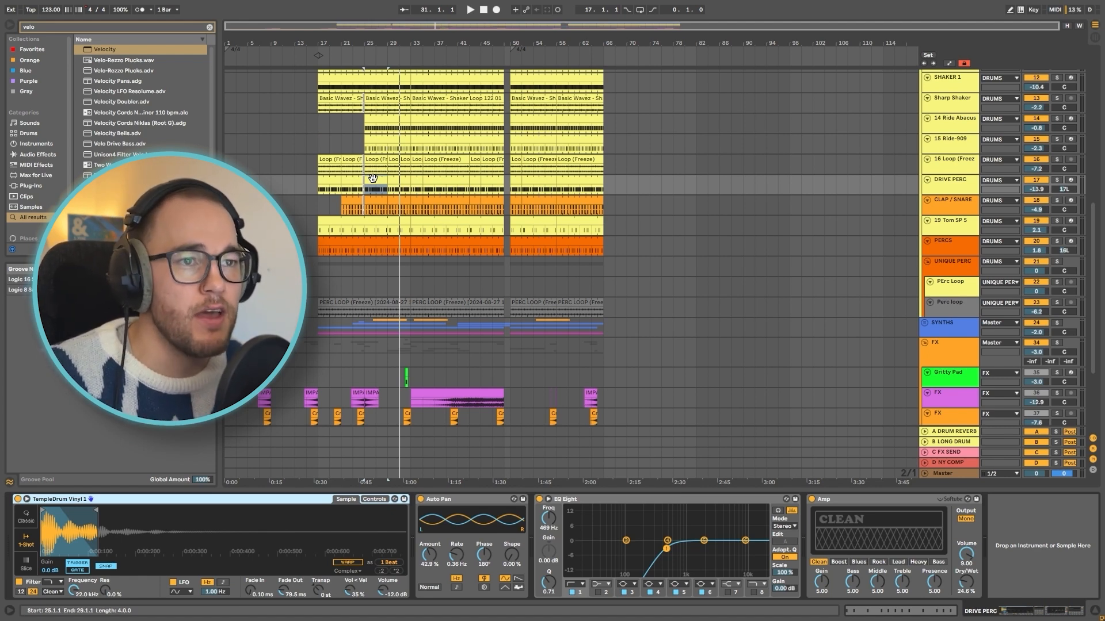
click(952, 203)
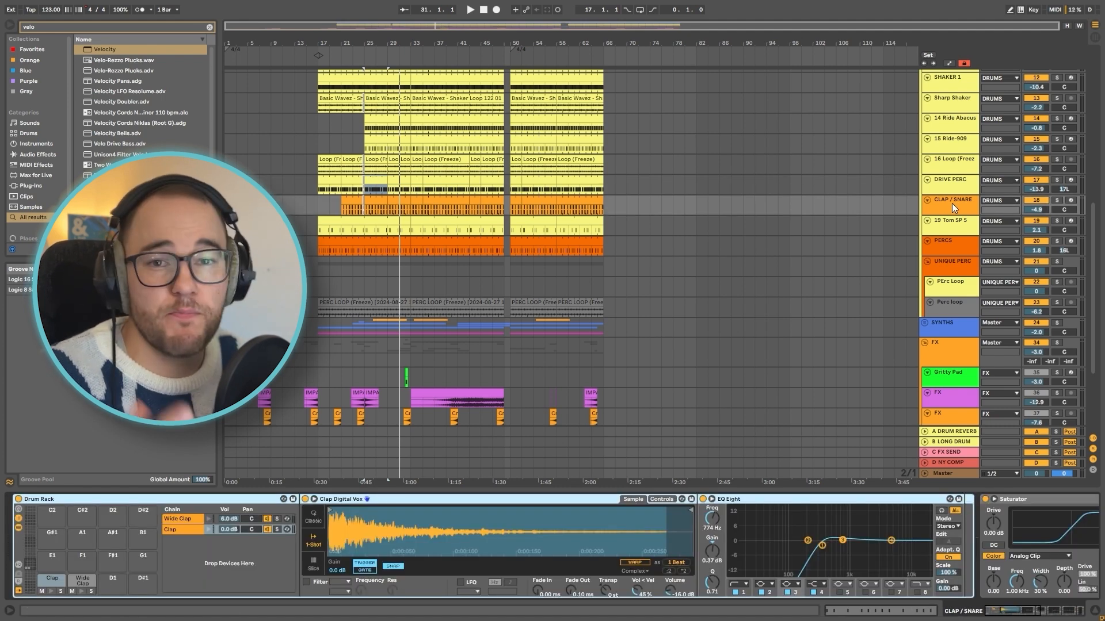
drag(1093, 213, 1094, 228)
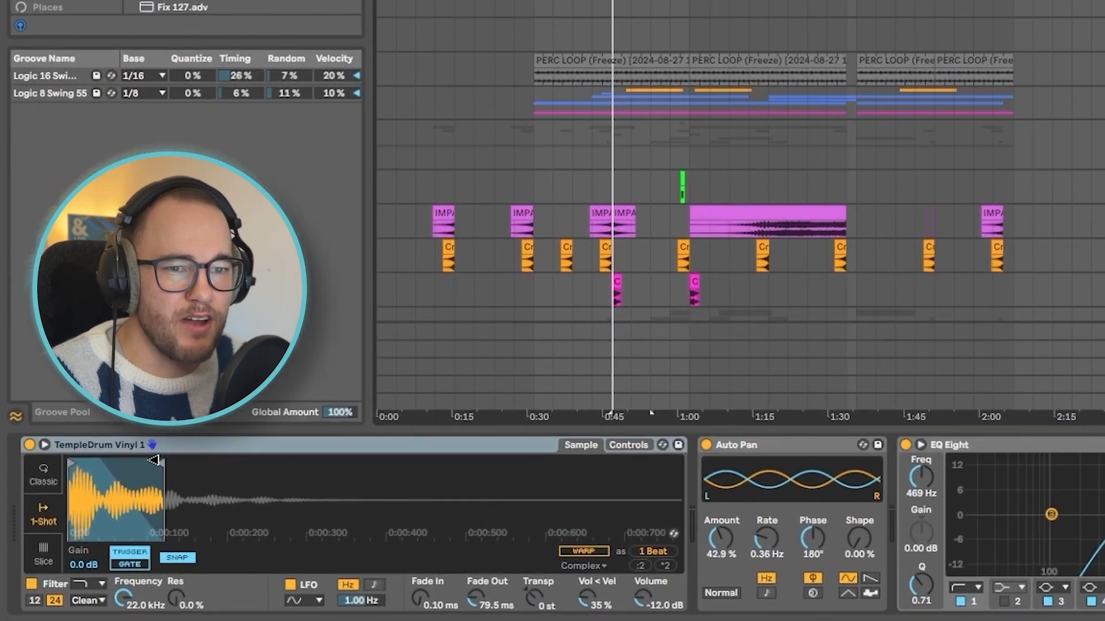
click(396, 570)
mouse_move(910, 442)
mouse_down()
mouse_move(795, 423)
mouse_move(162, 463)
mouse_up()
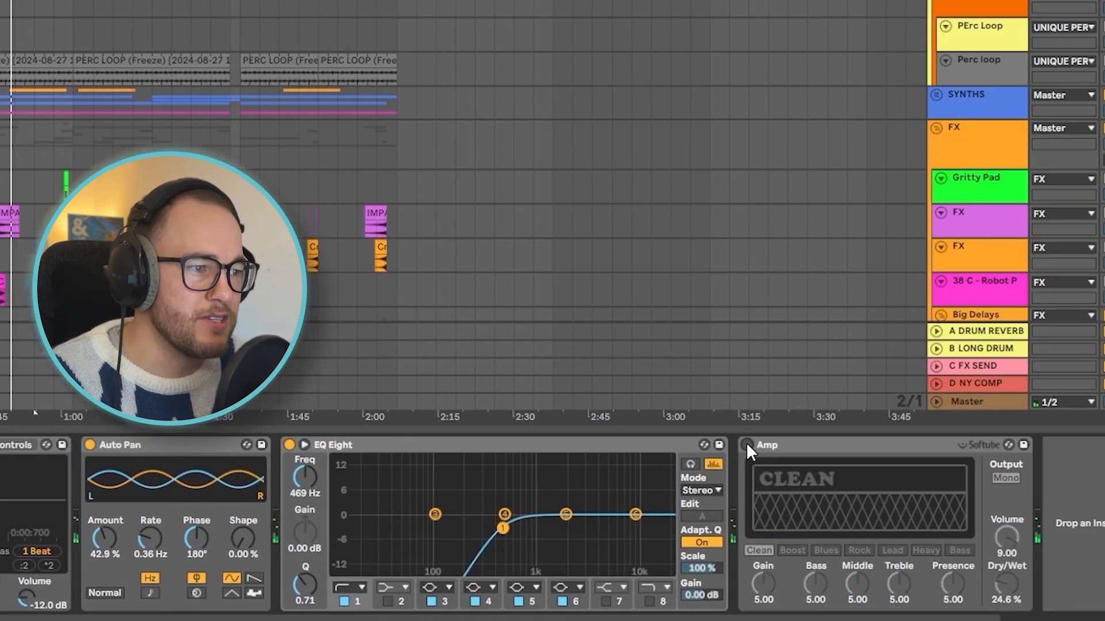
key(space)
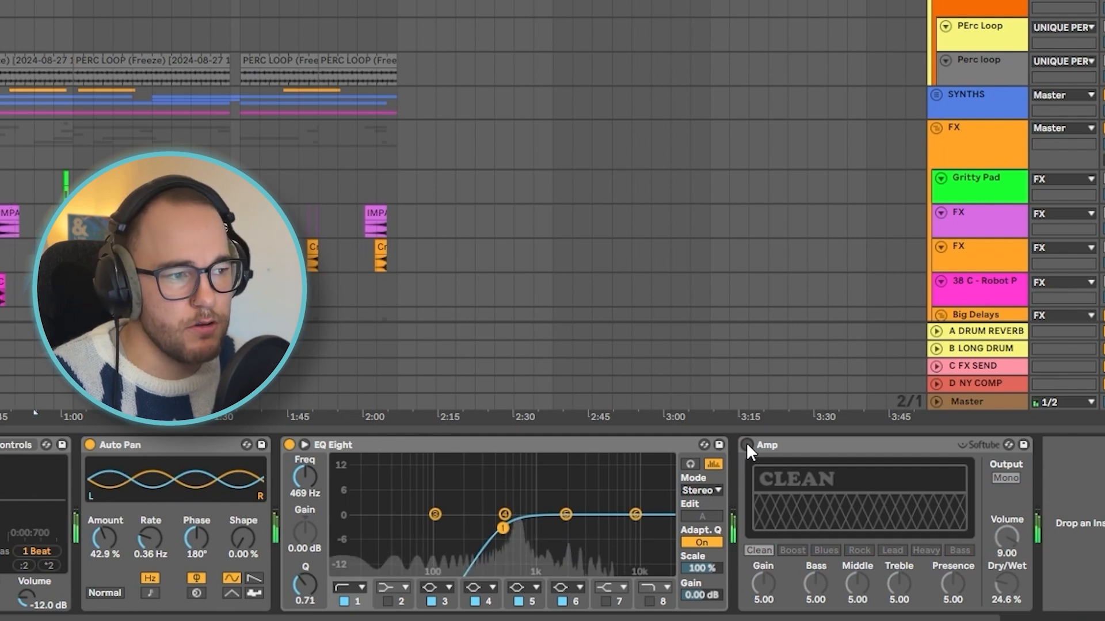
click(746, 445)
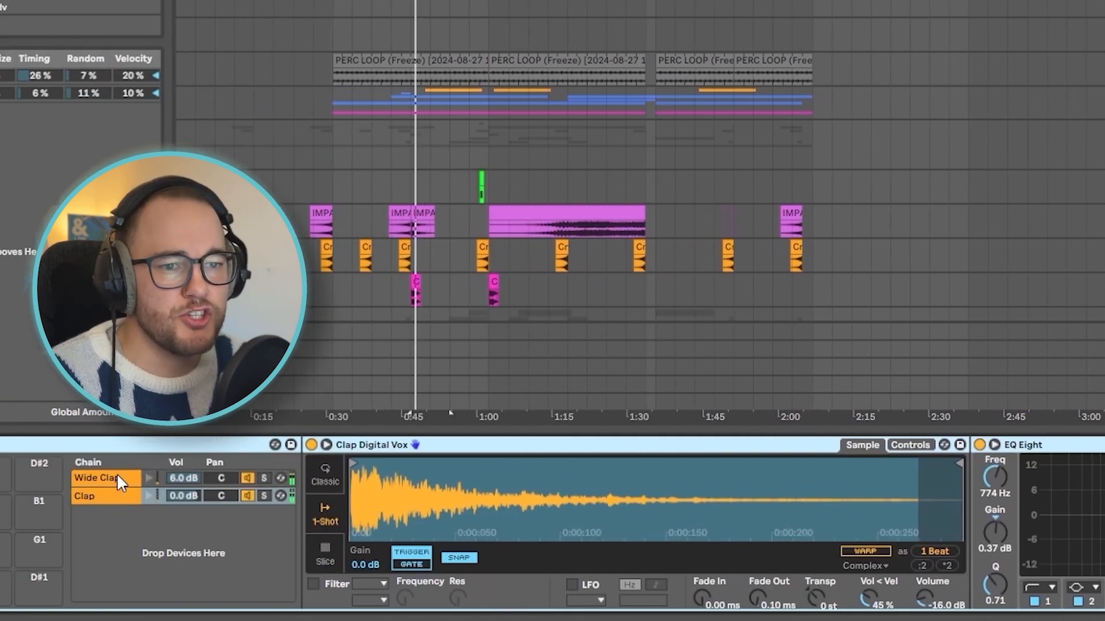
Compare the Wide Clap and Clap sample layers in the CLAP / SNARE drum rack during playback
click(116, 477)
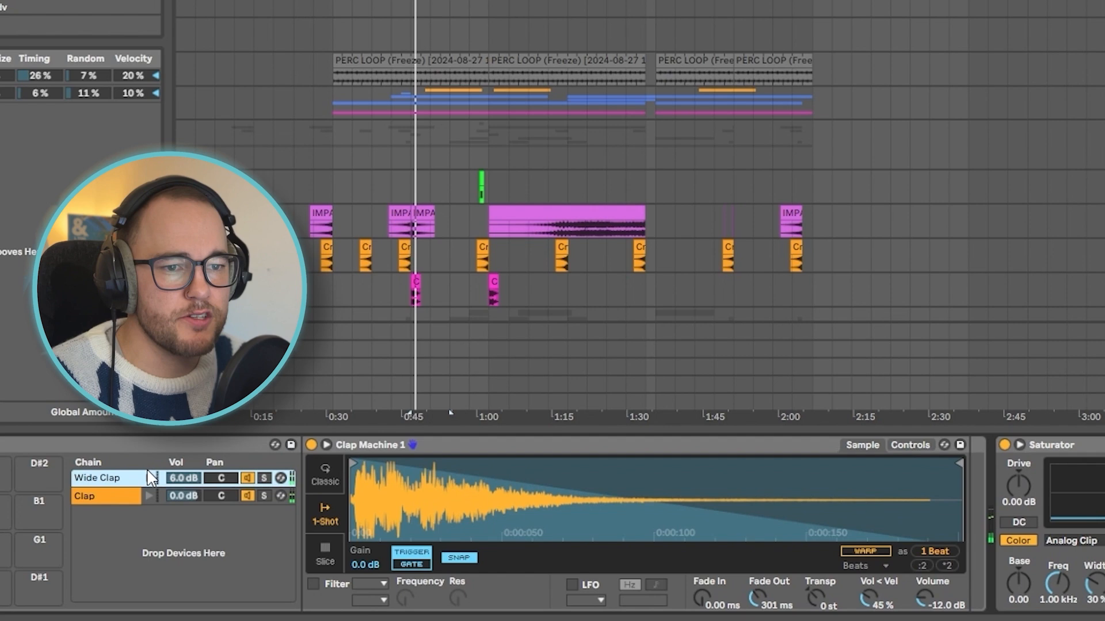
click(148, 495)
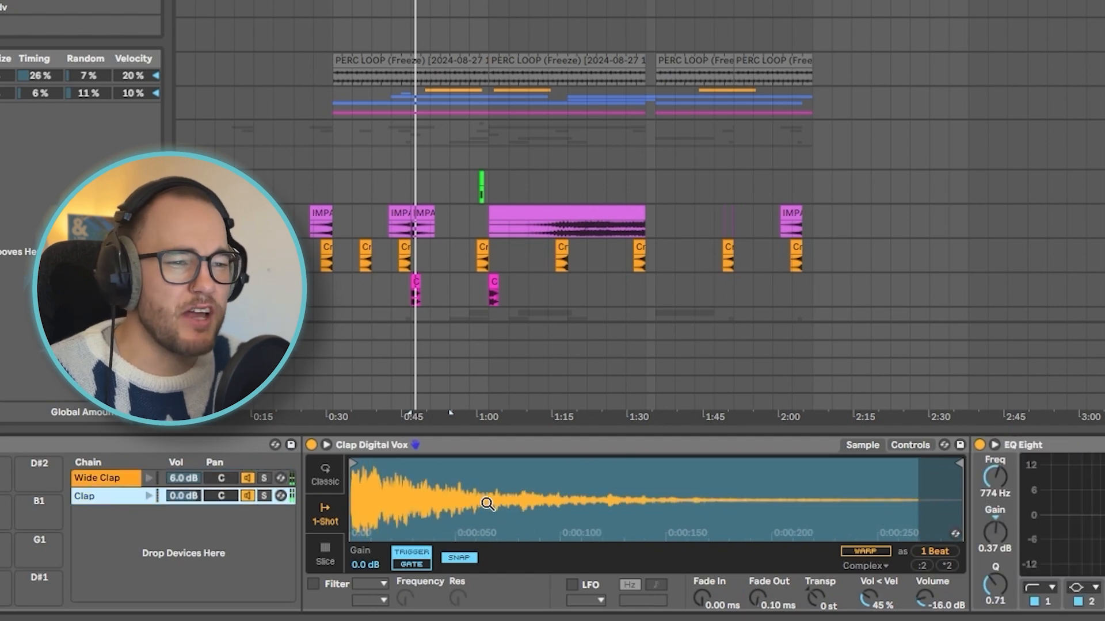
click(430, 414)
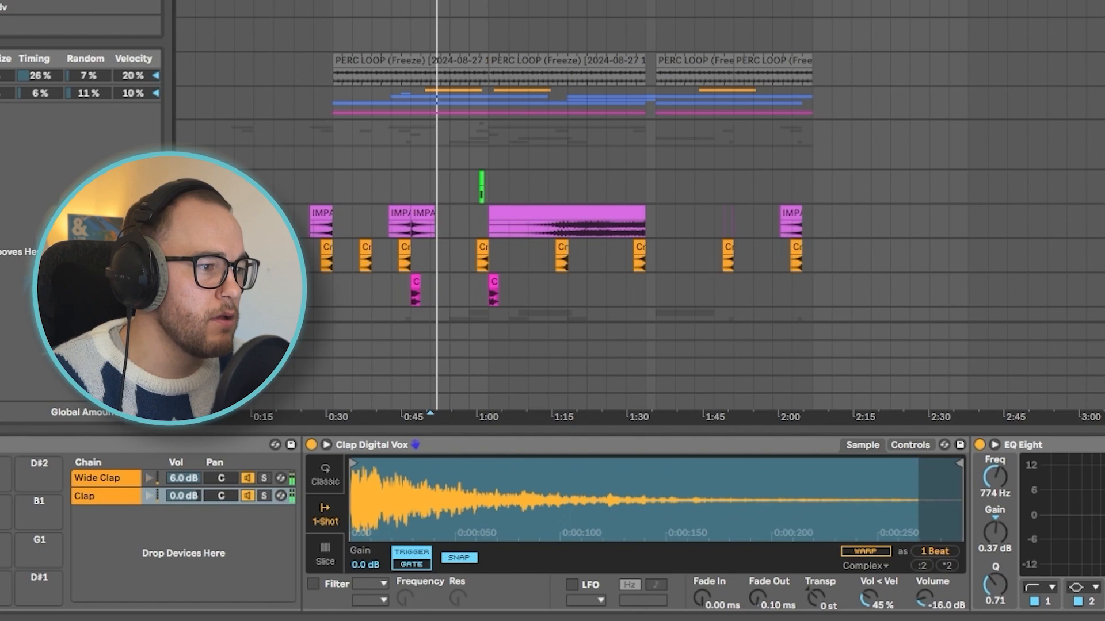
Play the soloed CLAP / SNARE clip and examine the timing offset and velocities of its layered clap notes
scroll(552, 524, right, 10)
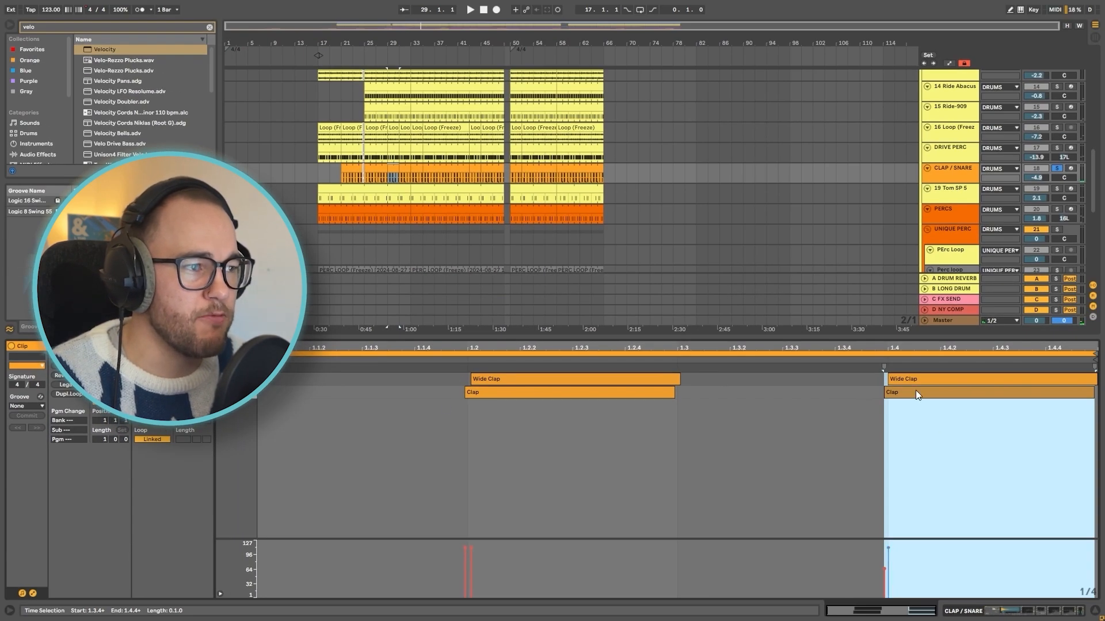
key(space)
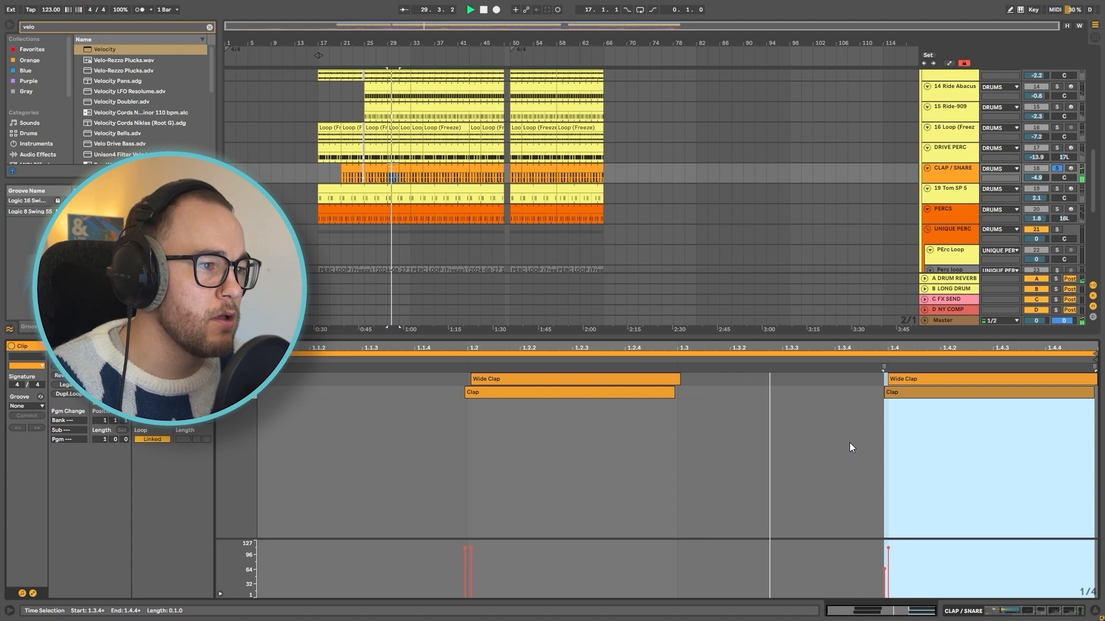
click(890, 410)
key(space)
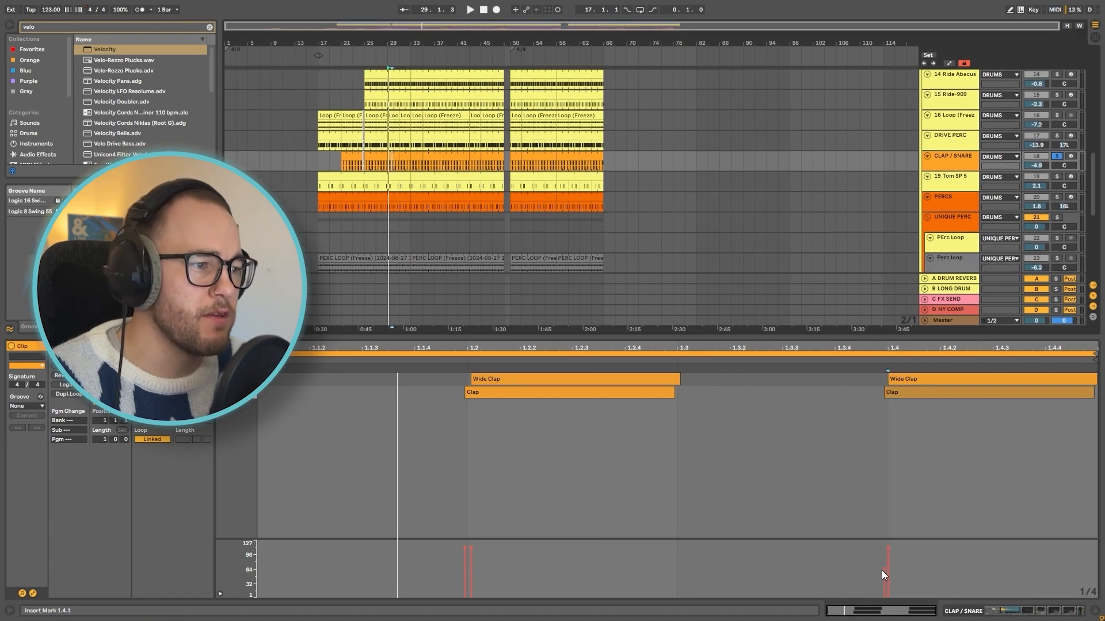
key(space)
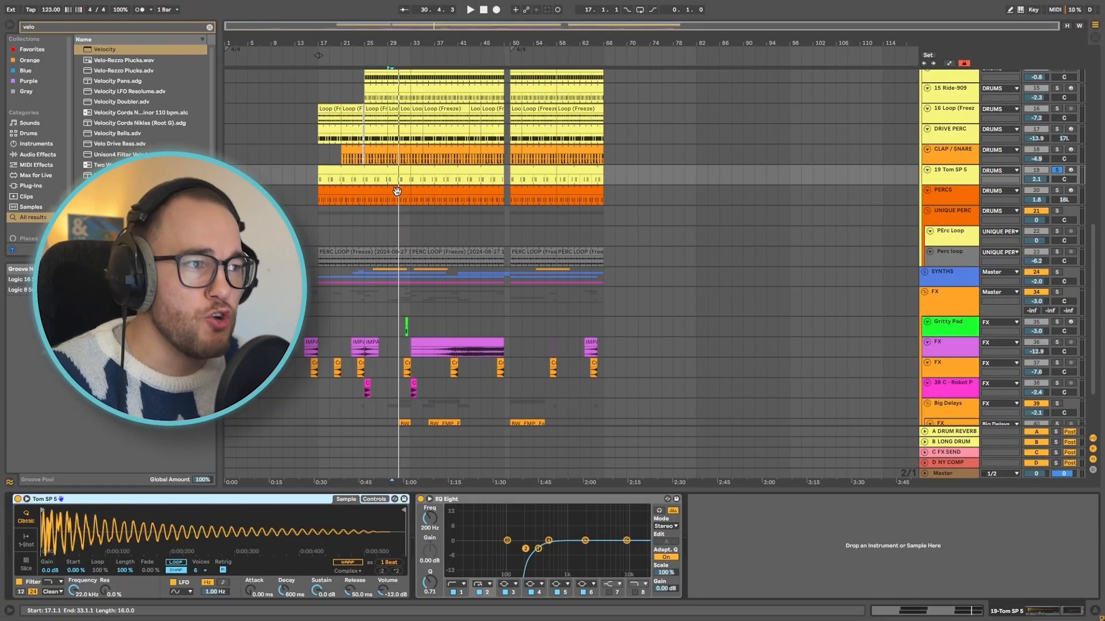
Solo and play the PERCS clip, and audition its EQ Eight and Reverb by bypassing and re-enabling effects
click(396, 192)
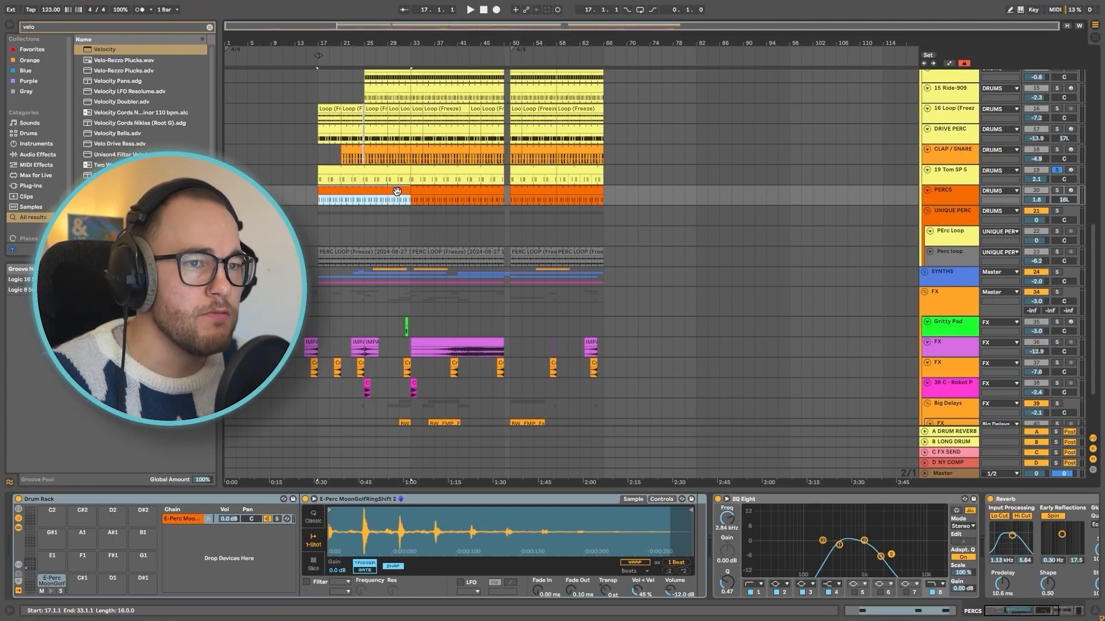
double_click(942, 193)
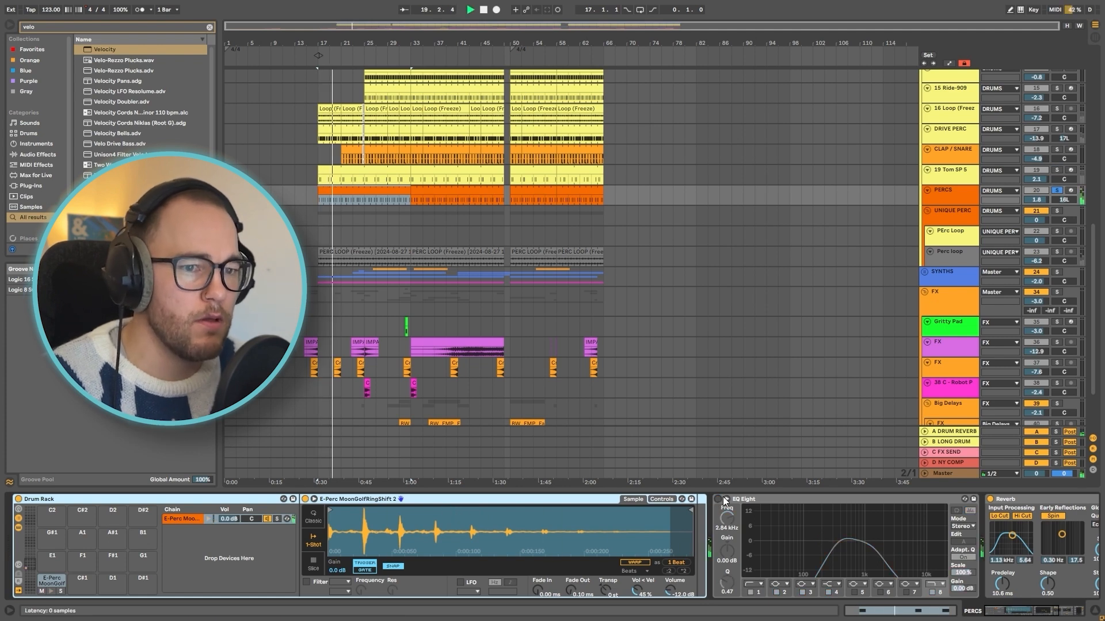
click(1000, 500)
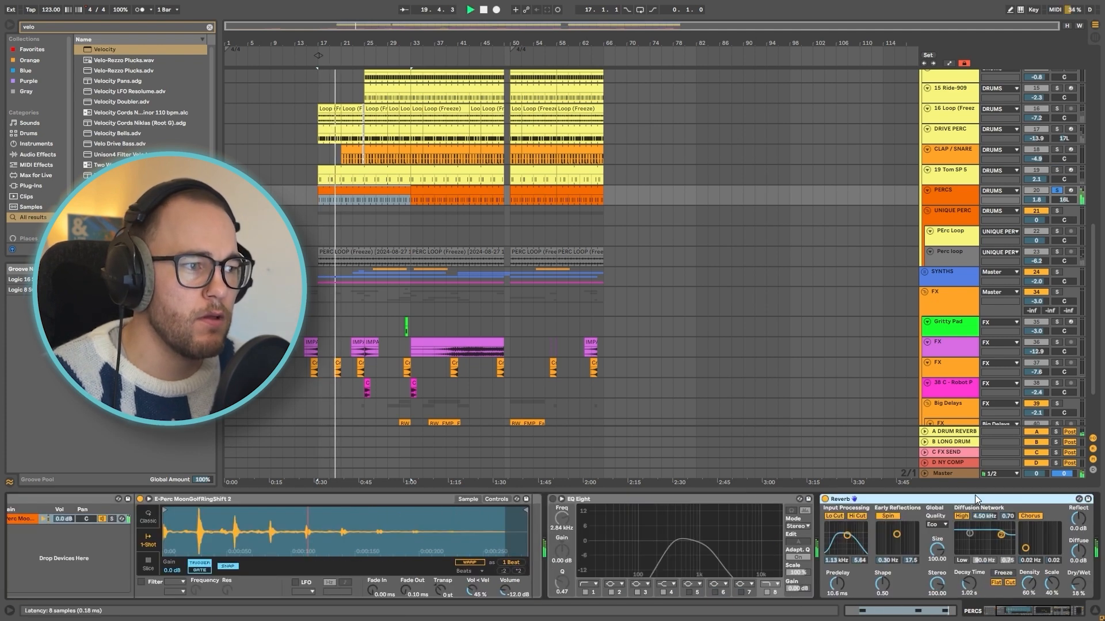
key(space)
click(825, 499)
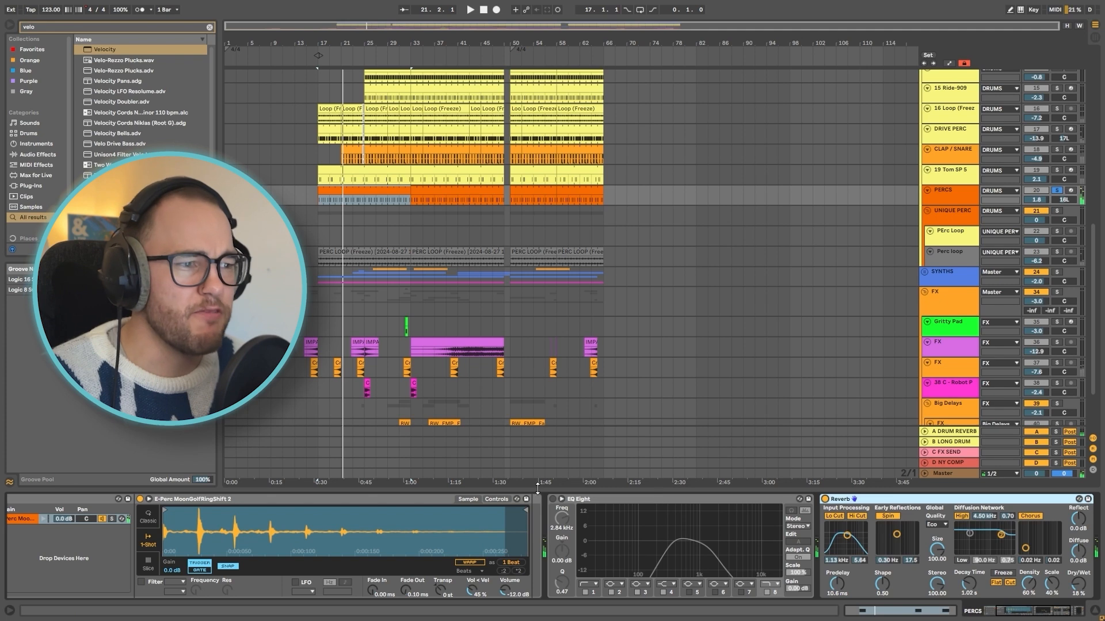
click(553, 500)
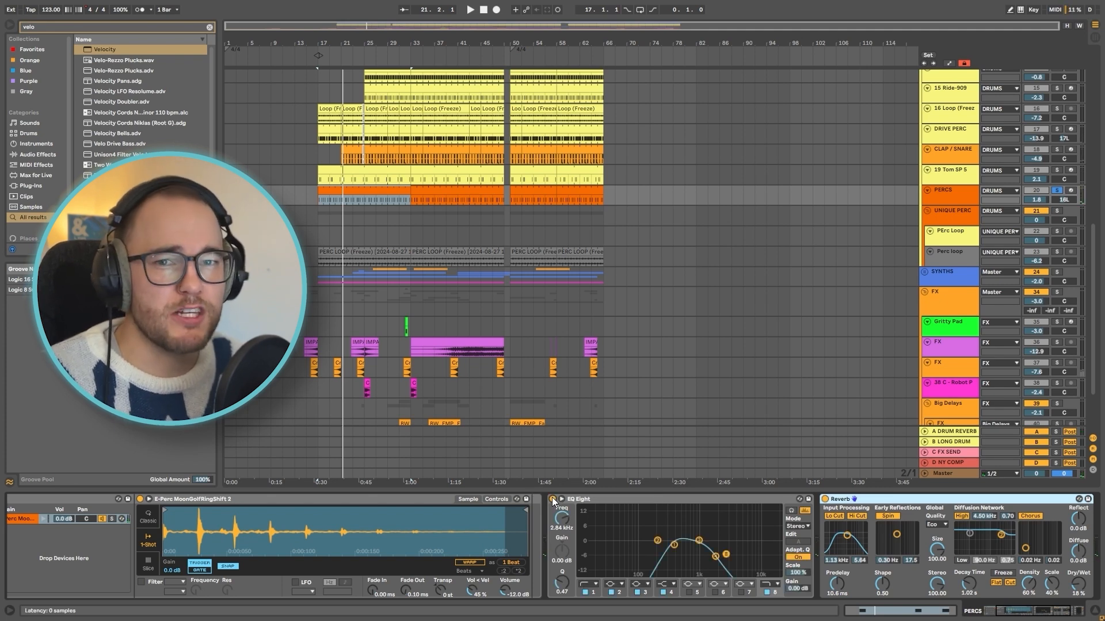
Play PERCS alone and within the full drum group, and set its volume to 5.0 dB
key(space)
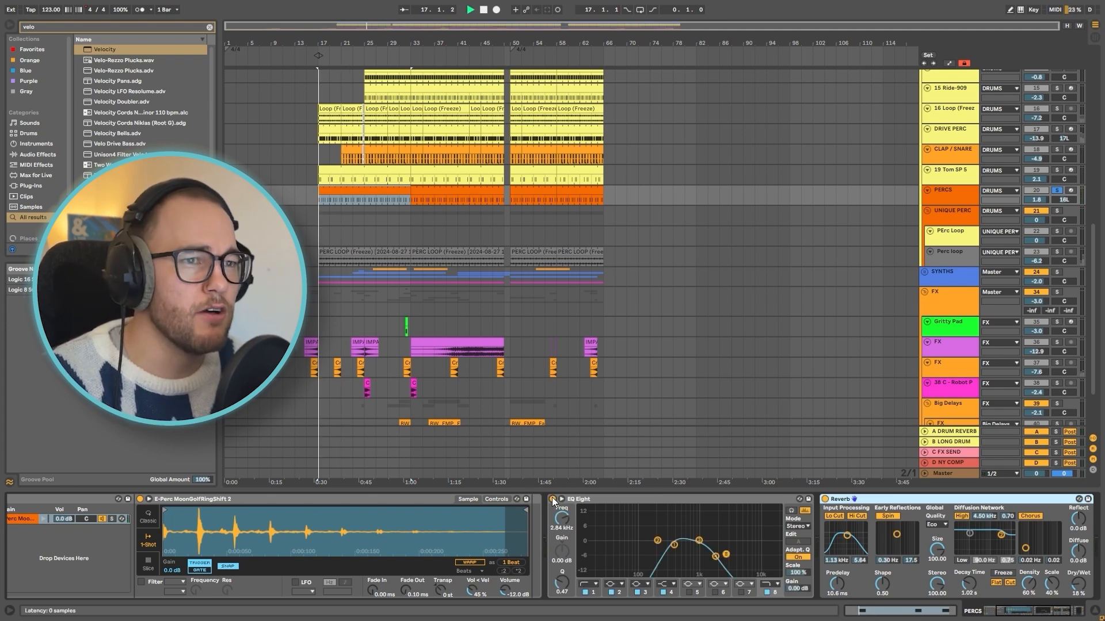
scroll(796, 244, up, 5)
scroll(874, 220, up, 3)
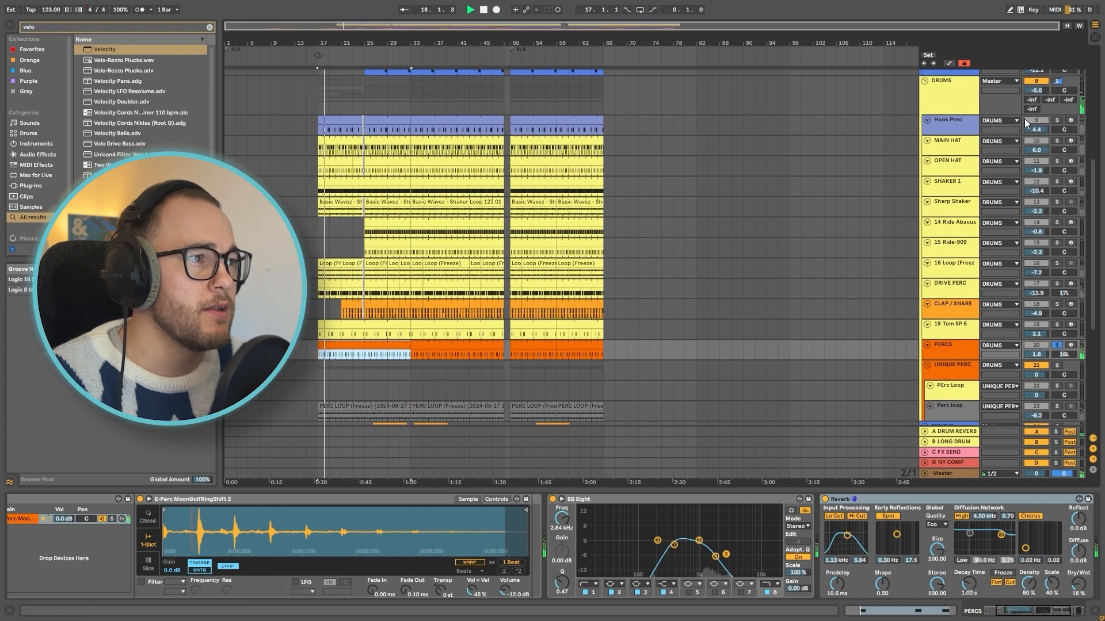
key(space)
key(space)
scroll(566, 341, down, 1)
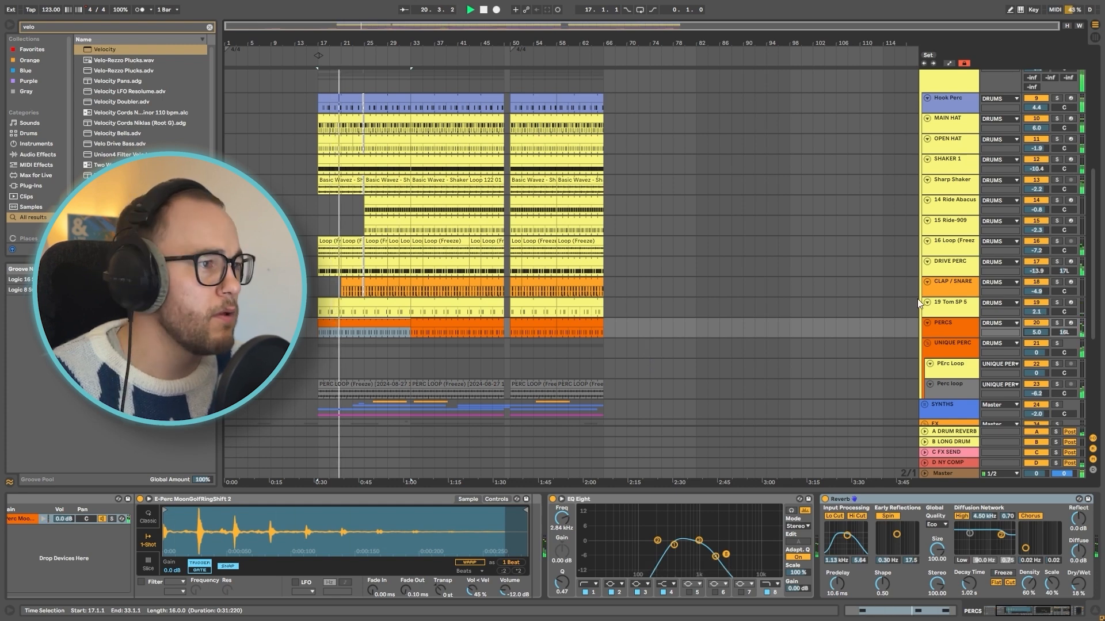
scroll(1098, 318, down, 3)
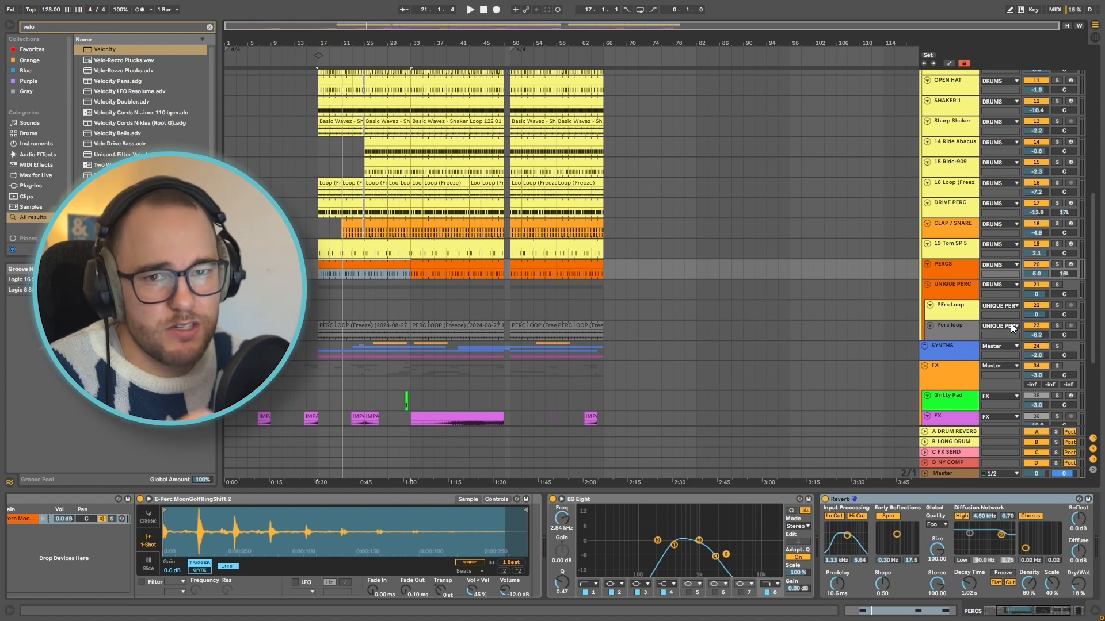
Solo and play the frozen Perc loop in the UNIQUE PERC group, and examine its EQ Eight and sidechain Compressor
drag(1091, 261, 1095, 282)
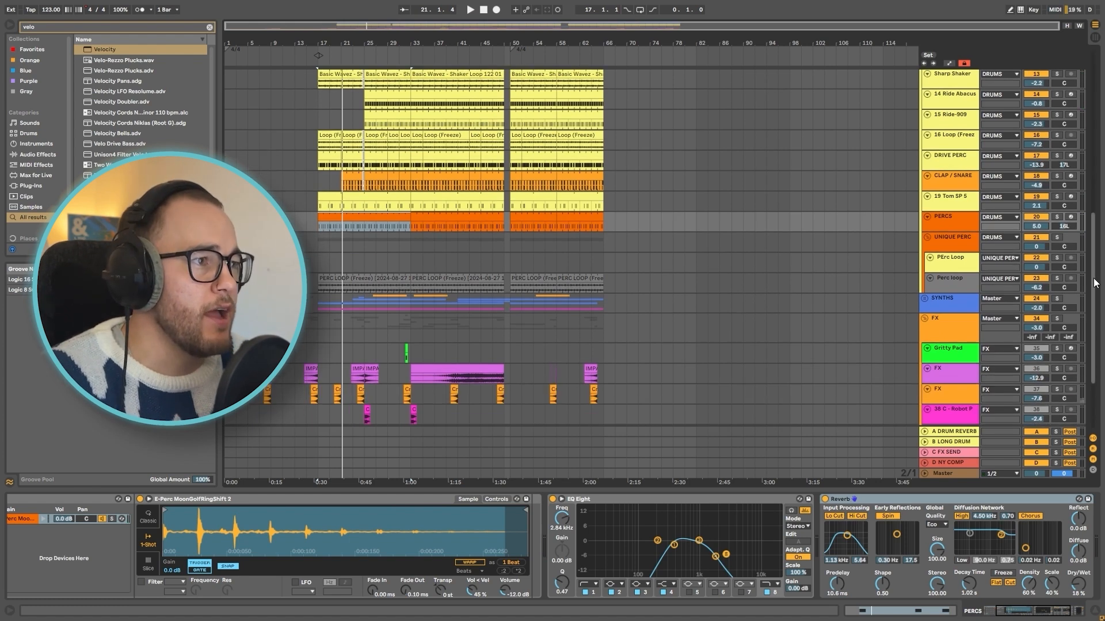
click(1057, 279)
click(962, 278)
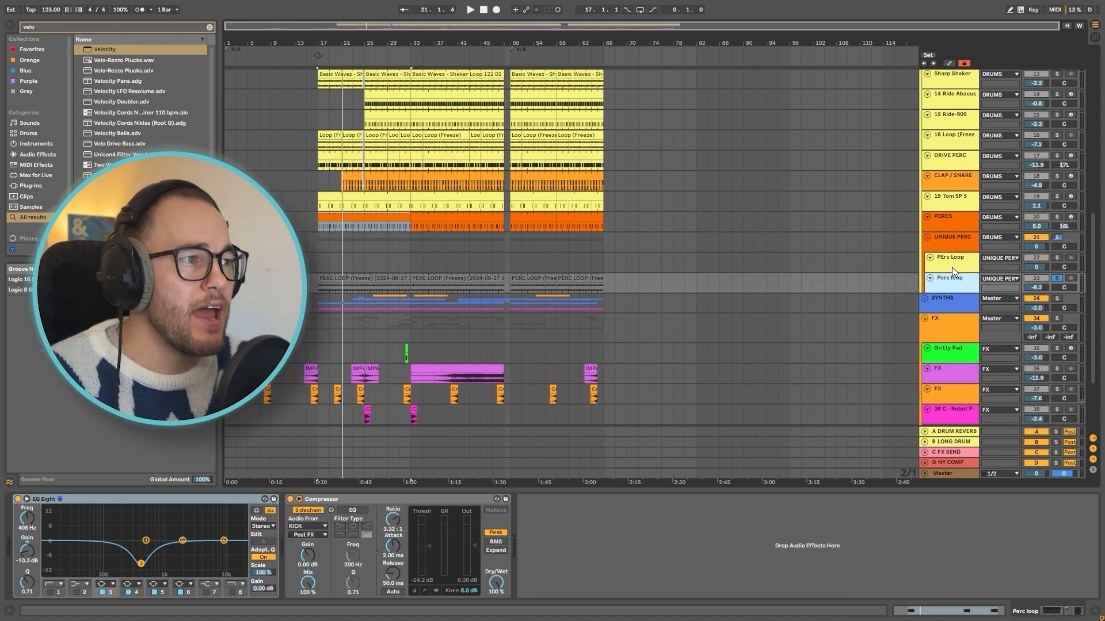
click(383, 276)
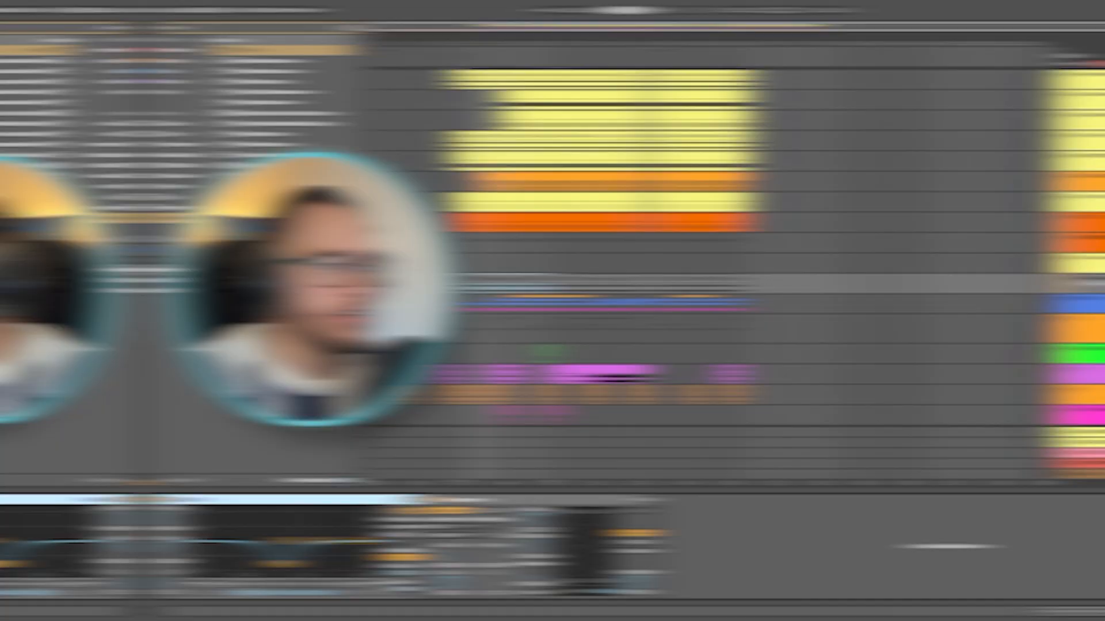
click(934, 281)
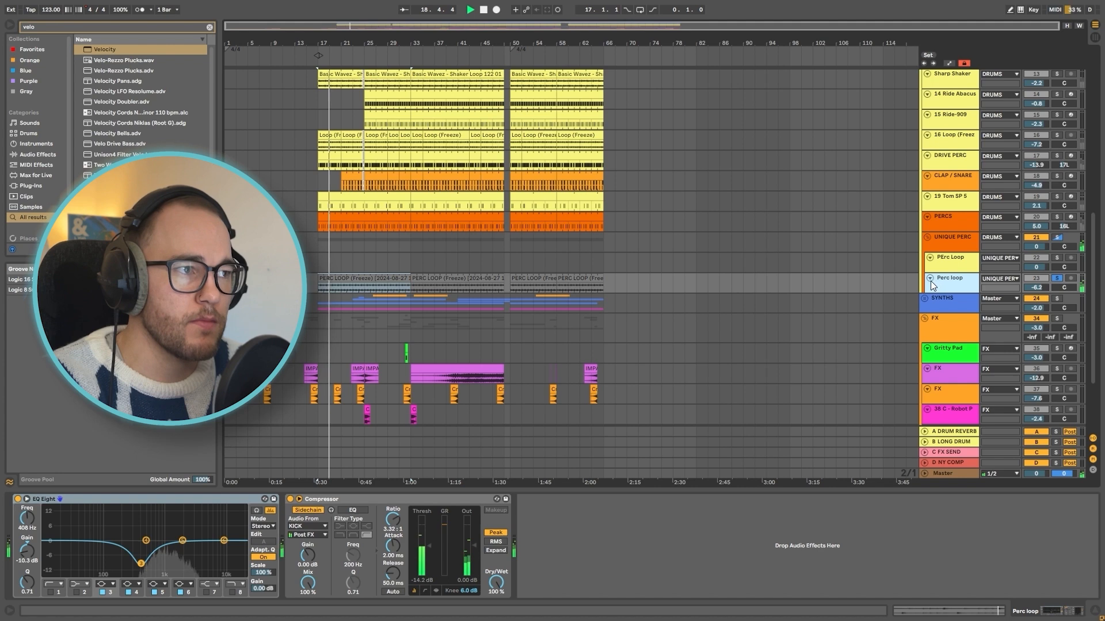
Listen to the perc loop within the full drum group, and examine UNIQUE PERC's EQ Eight, Auto Filter and Delay
scroll(927, 287, up, 5)
click(1059, 96)
scroll(810, 271, down, 3)
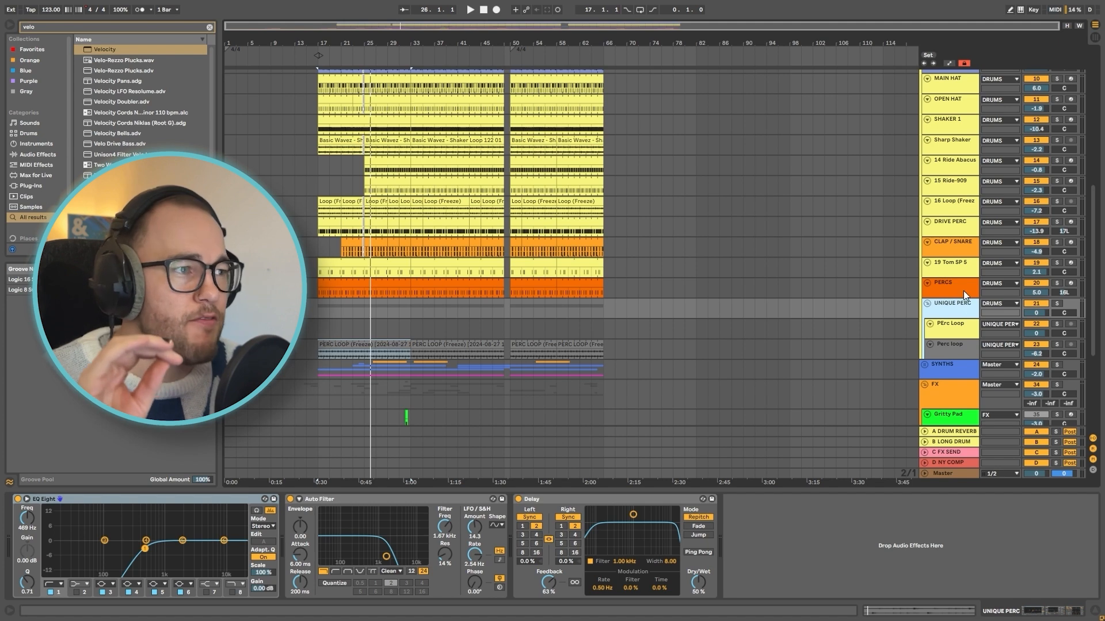
click(963, 291)
click(949, 311)
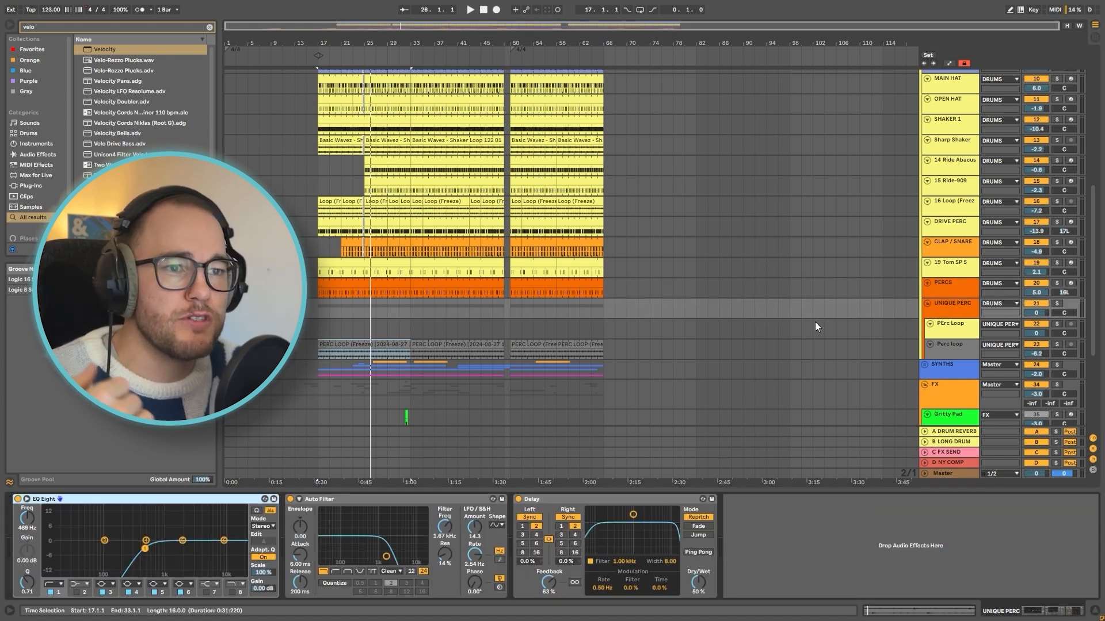
Search the browser for "perc loop" and place the PML_Organica_3 122BPM_046.wav sample on the PErc Loop track at bar 17
key(z)
text(perc loop)
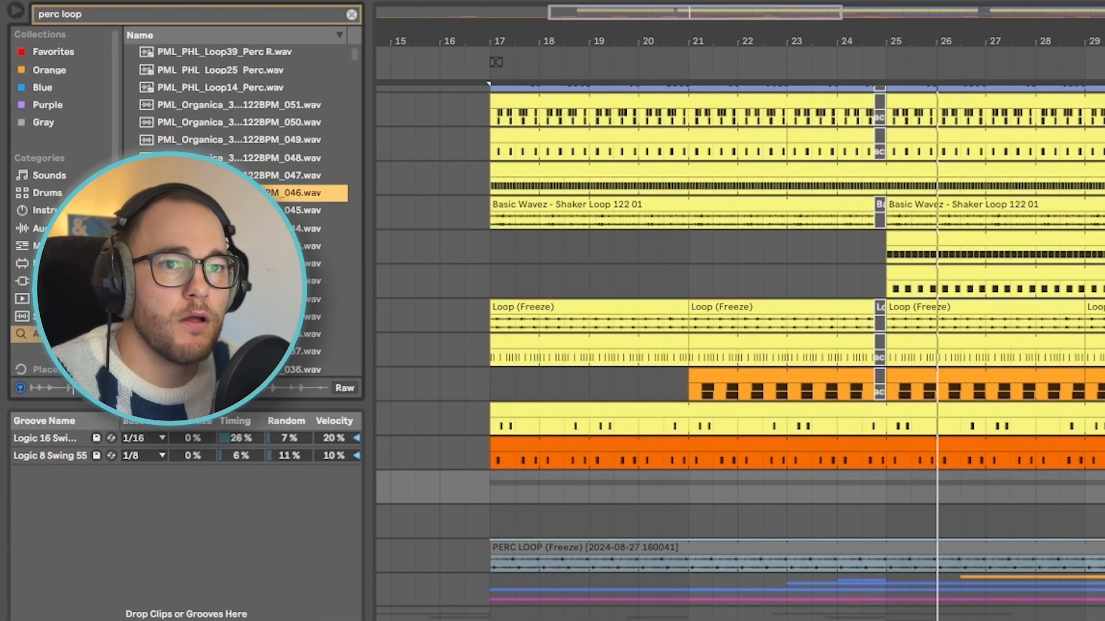
drag(424, 262, 515, 526)
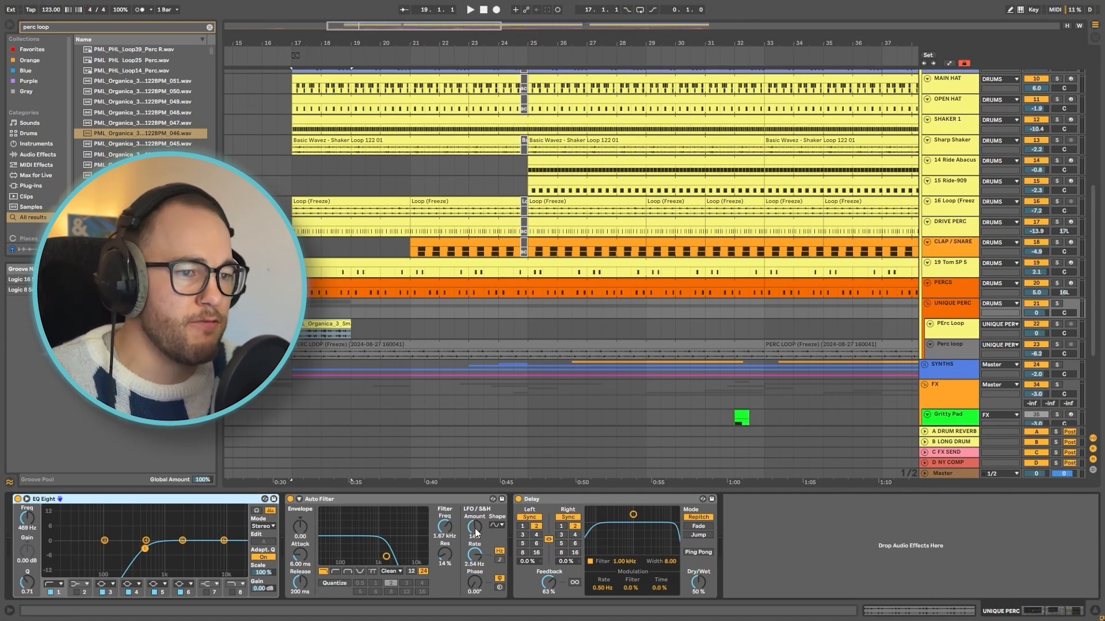
Solo the PErc Loop track and play its newly placed sample clip
click(309, 336)
click(1057, 324)
key(space)
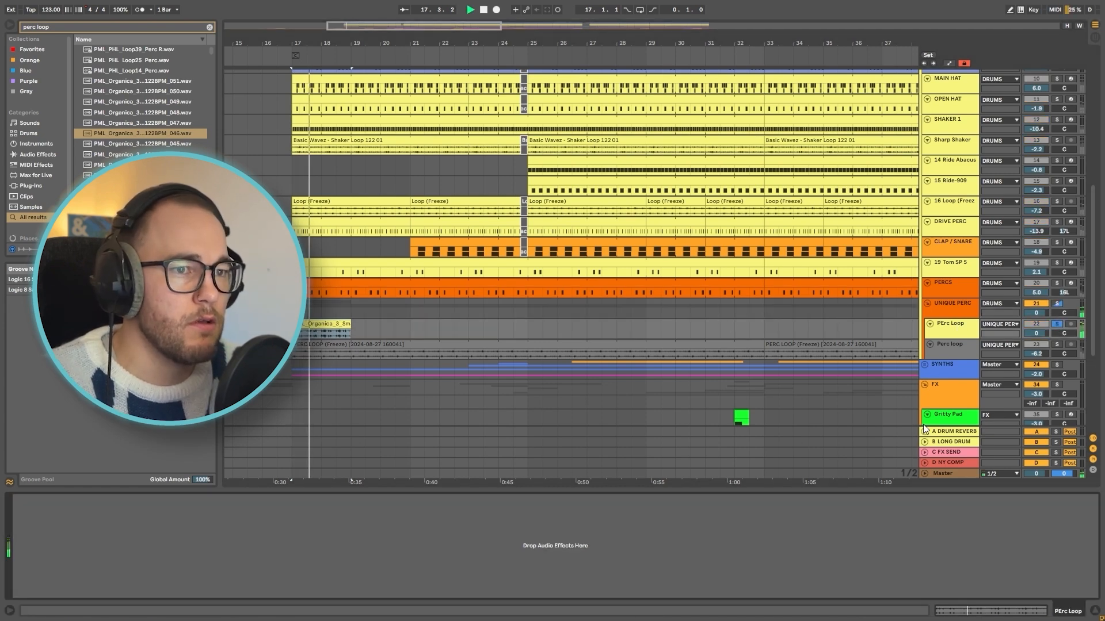
Set UNIQUE PERC's Auto Filter frequency to 936 Hz, both Delay times to 1 and feedback to 69 %, and undo the last edit
click(966, 306)
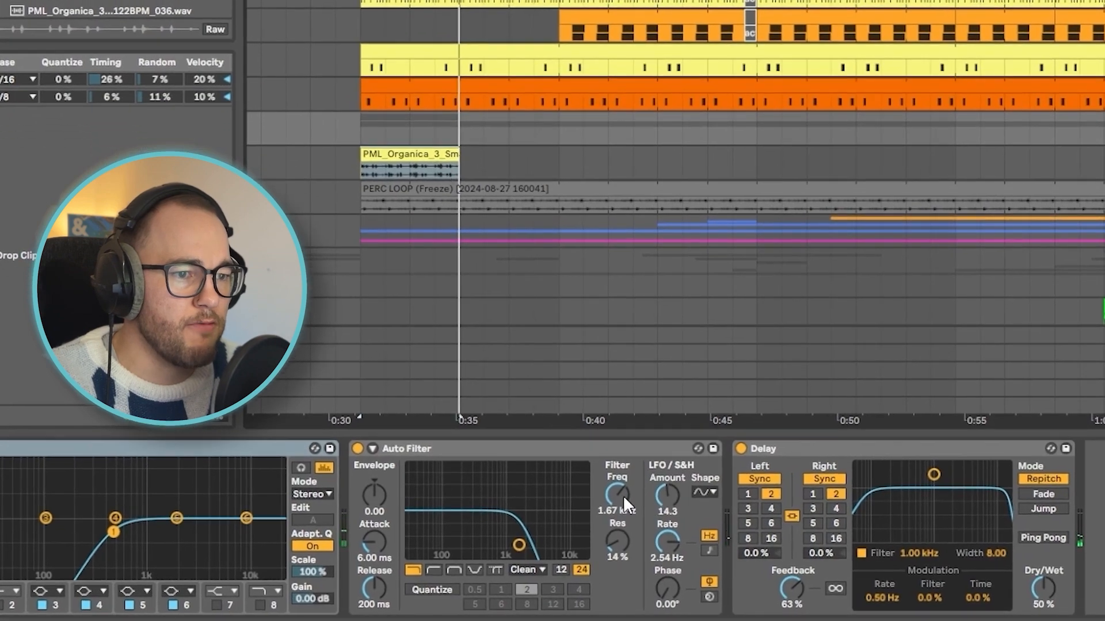
drag(626, 505, 626, 535)
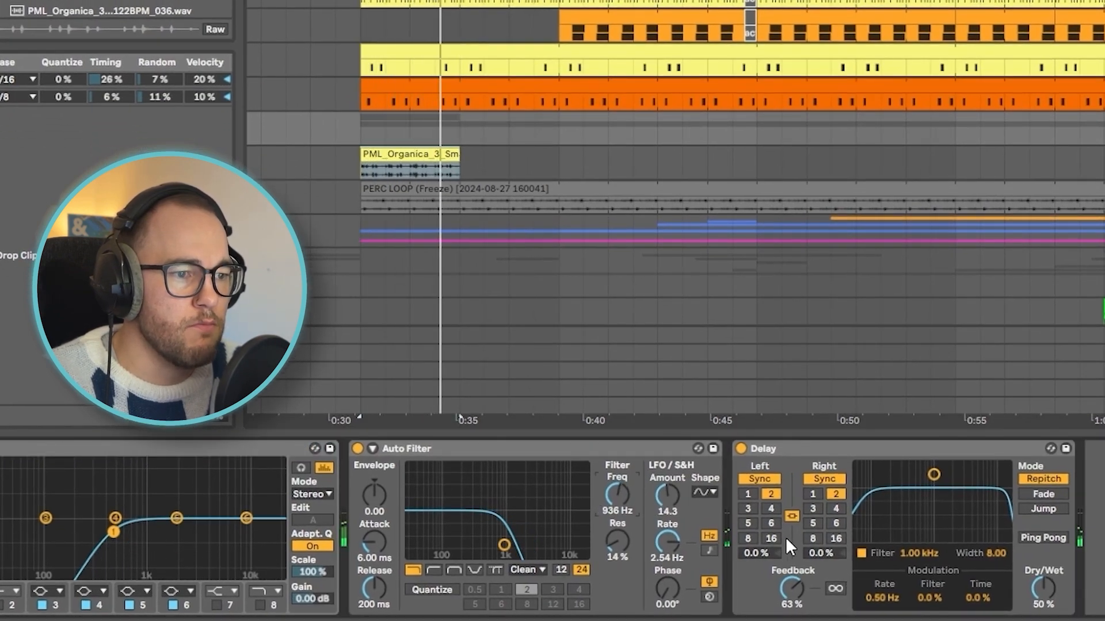
drag(796, 575, 797, 568)
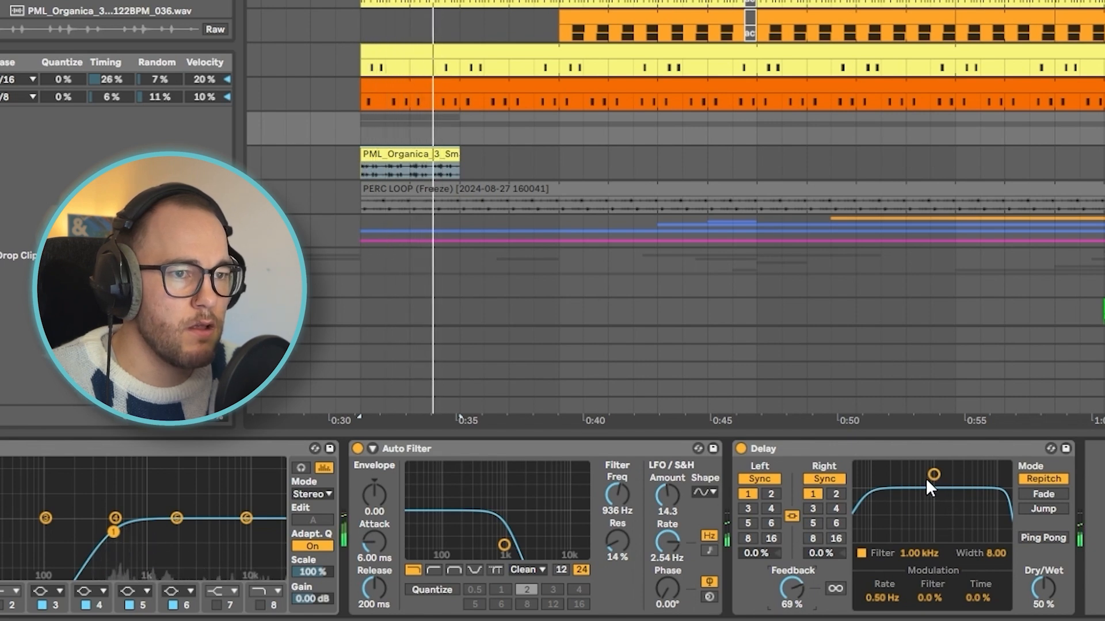
key(ctrl+z)
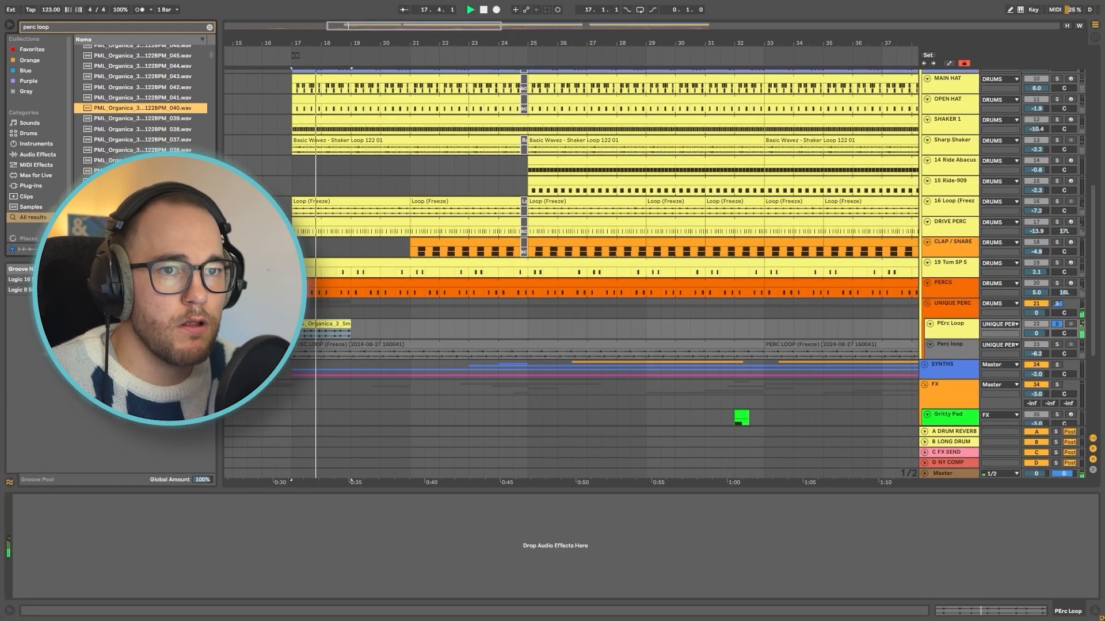
Replace the PErc Loop clip at bar 17 with BW_x_JDR_DOP_Cajon_Percussion_Loop_Raw_128_09.wav and play it
key(space)
scroll(141, 110, down, 5)
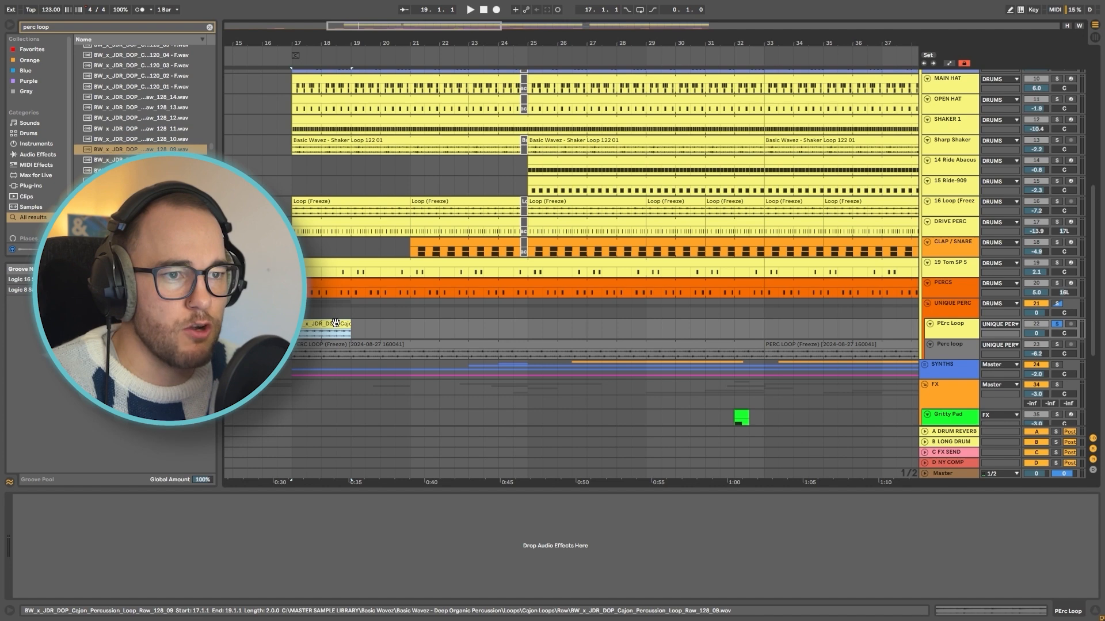
drag(141, 150, 294, 331)
key(space)
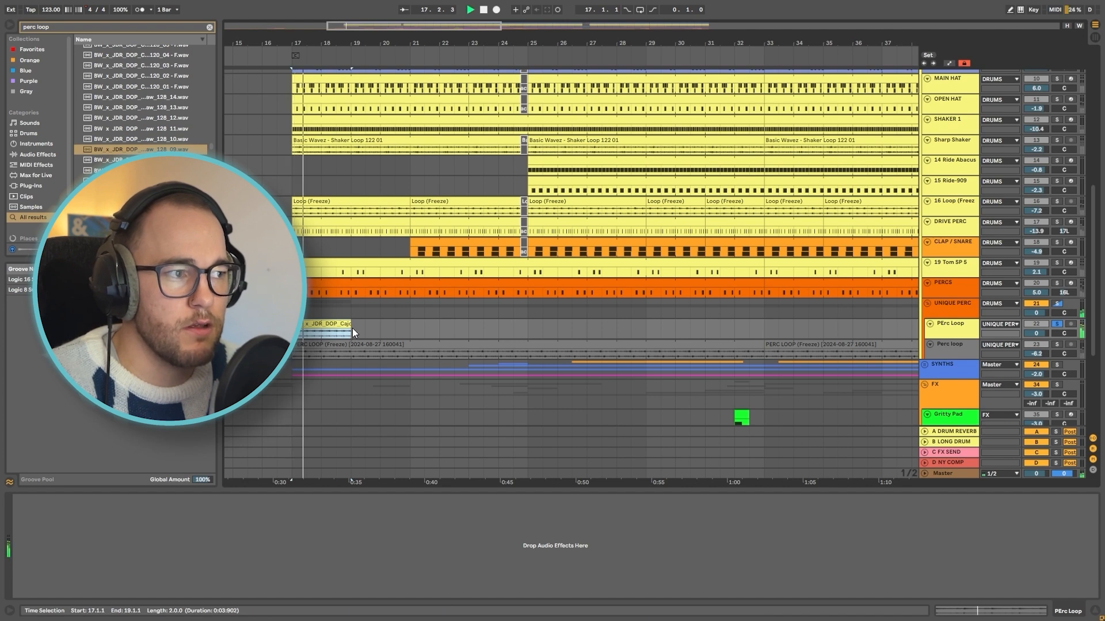
click(351, 327)
key(space)
click(1057, 344)
key(space)
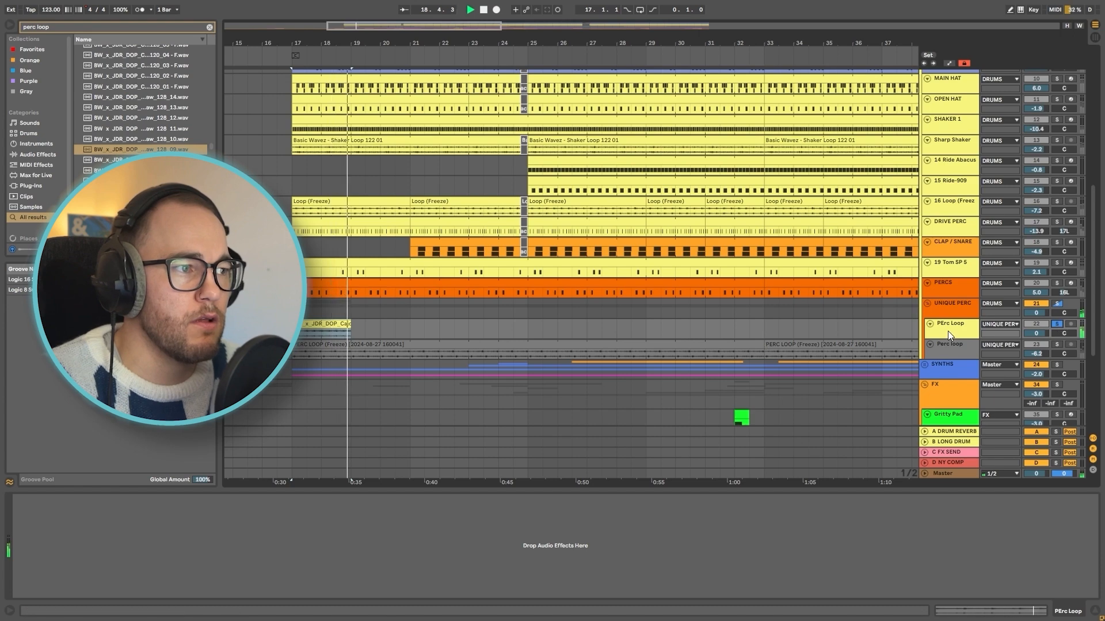
key(space)
Play the cajon loop through UNIQUE PERC's EQ Eight, Auto Filter and Delay, and delete its clip from the PErc Loop track
click(952, 304)
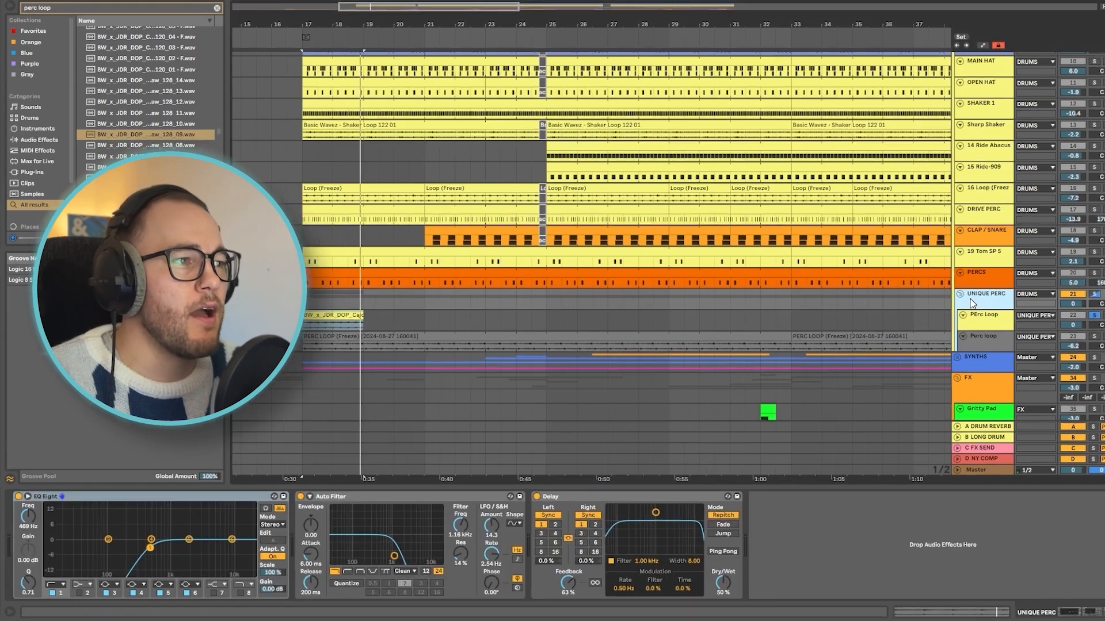
key(space)
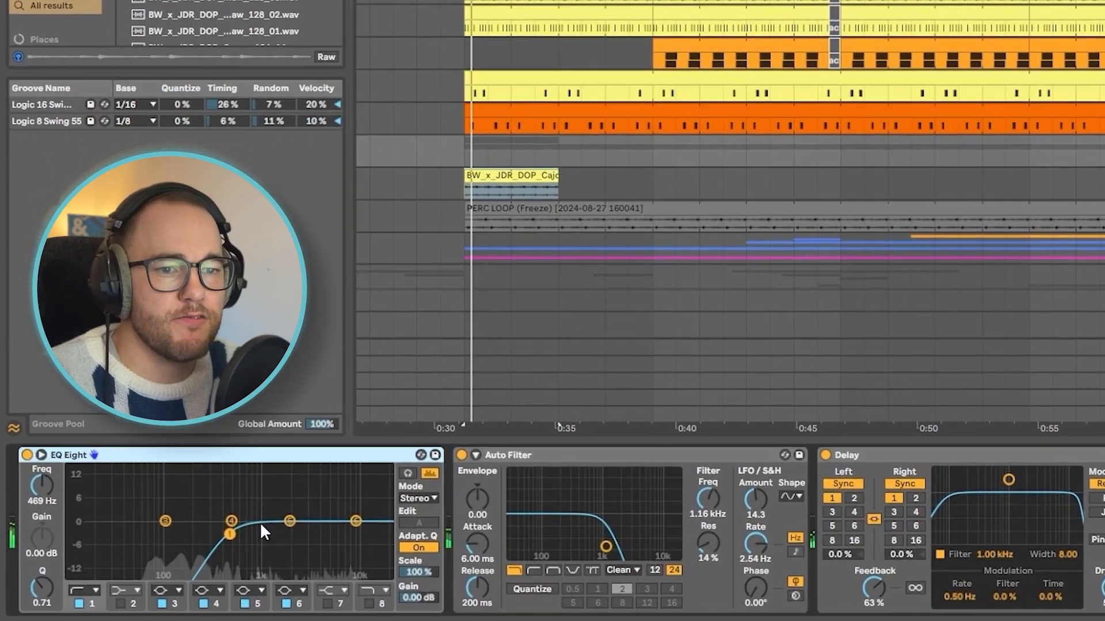
drag(146, 547, 170, 524)
drag(281, 490, 334, 510)
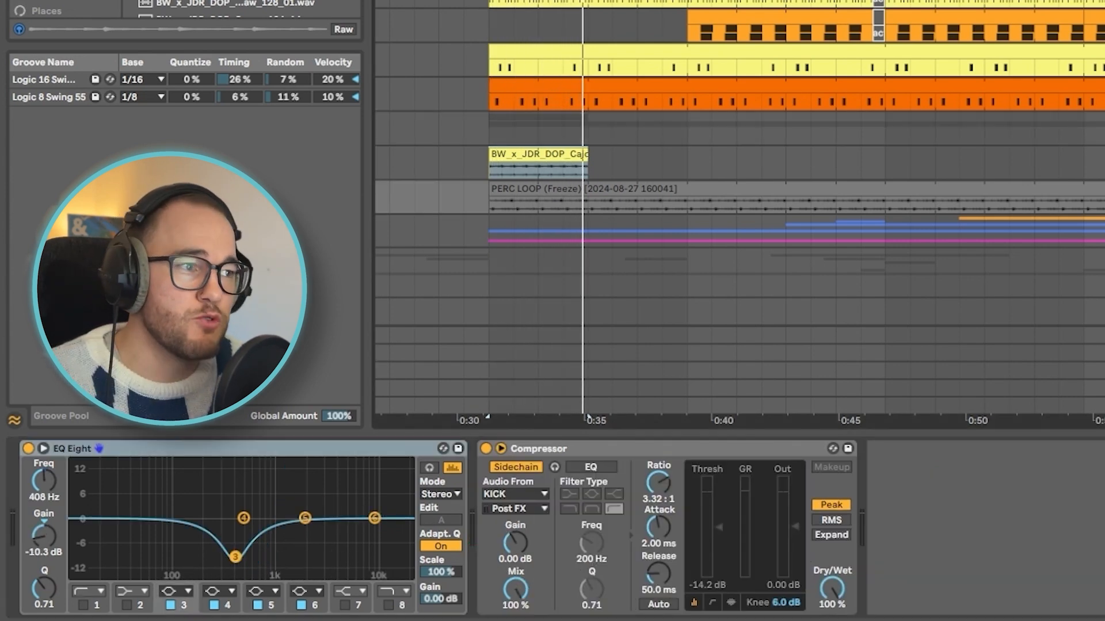
click(556, 155)
key(Delete)
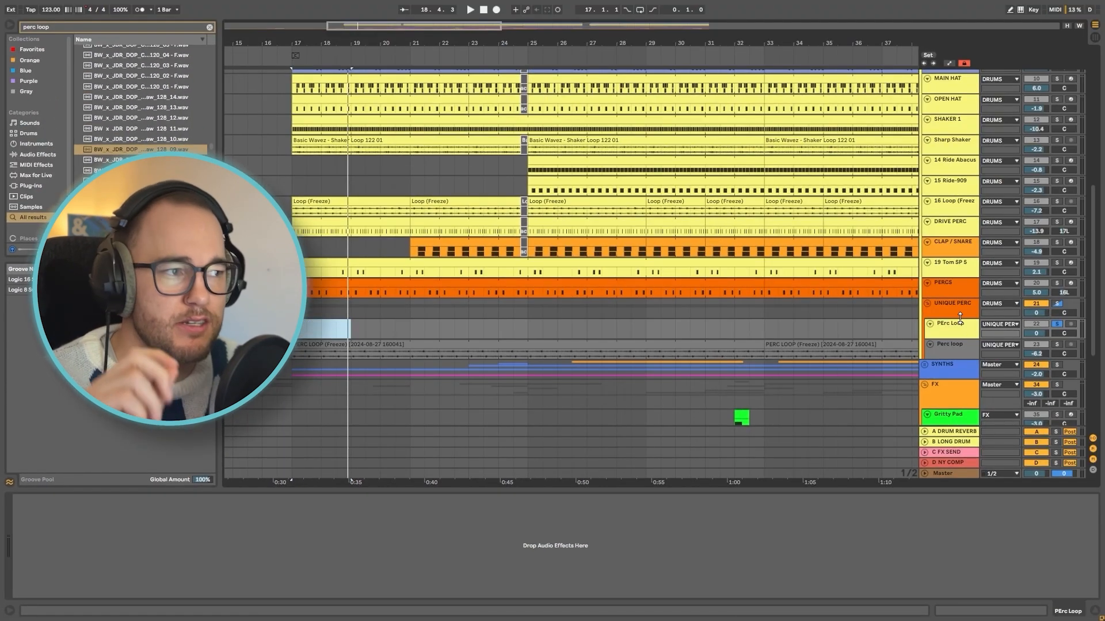
Solo the 25 Vital track in the SYNTHS group, play it from bar 28 and view its Vital instrument
scroll(980, 309, down, 3)
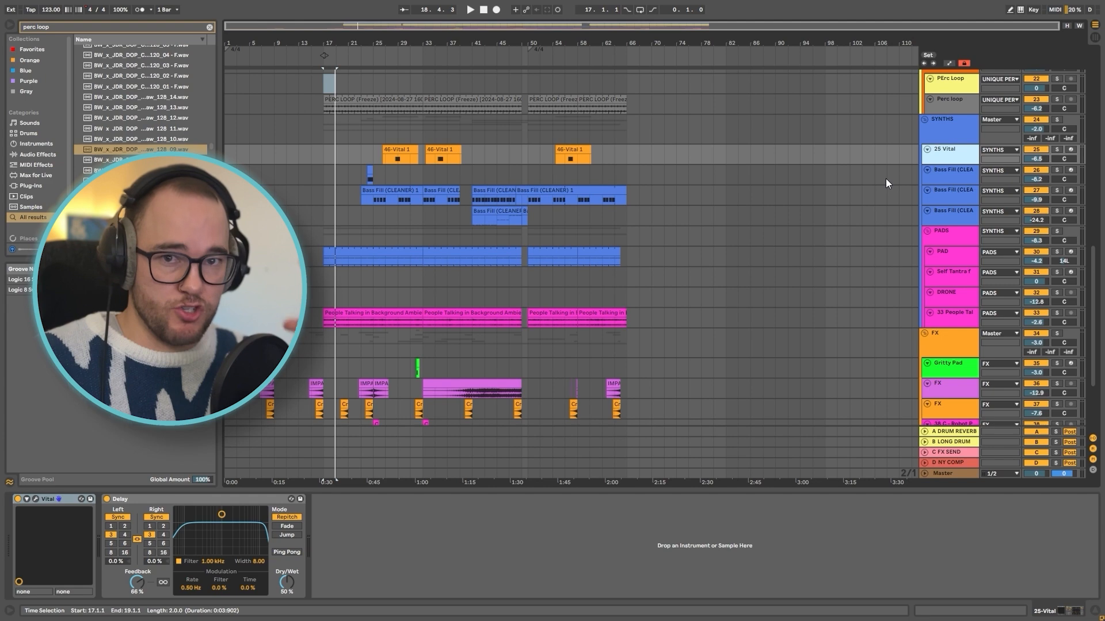
click(956, 134)
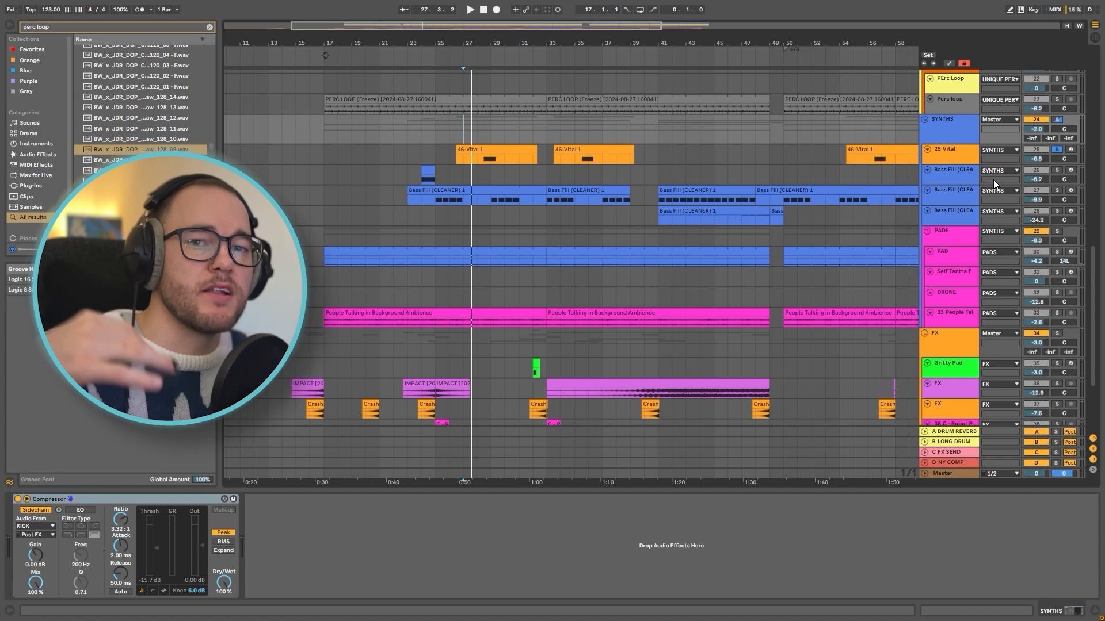
click(507, 152)
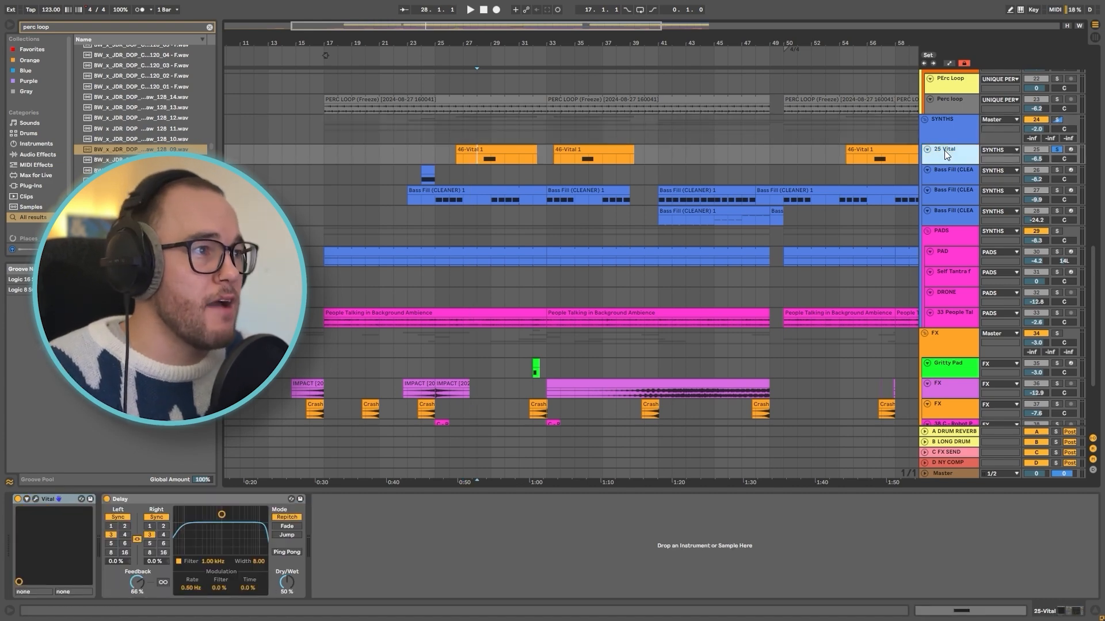
click(35, 499)
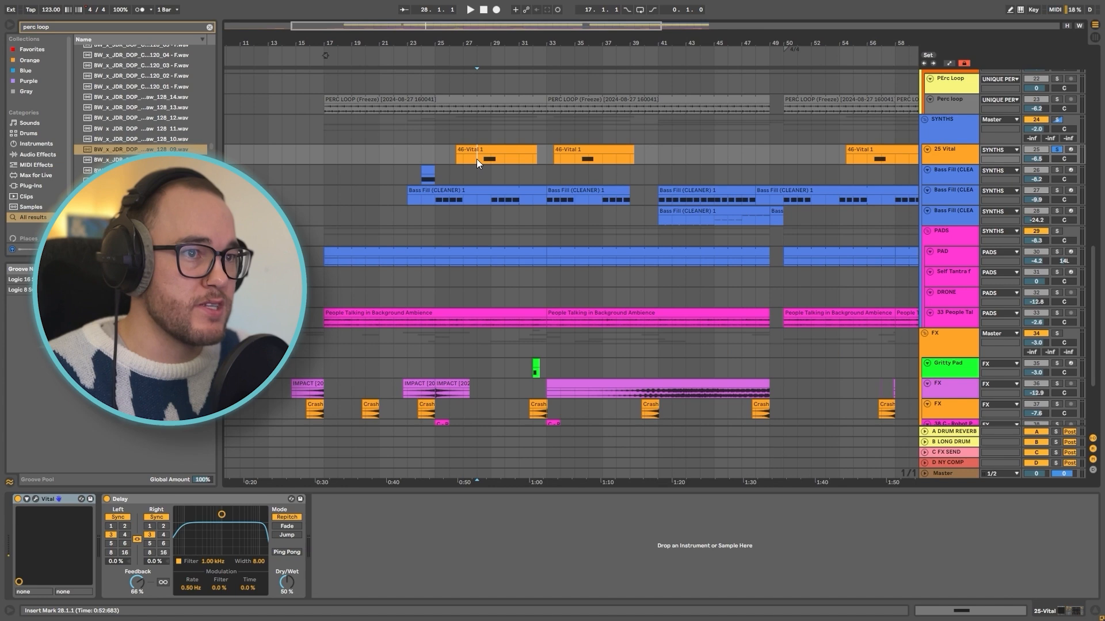
key(space)
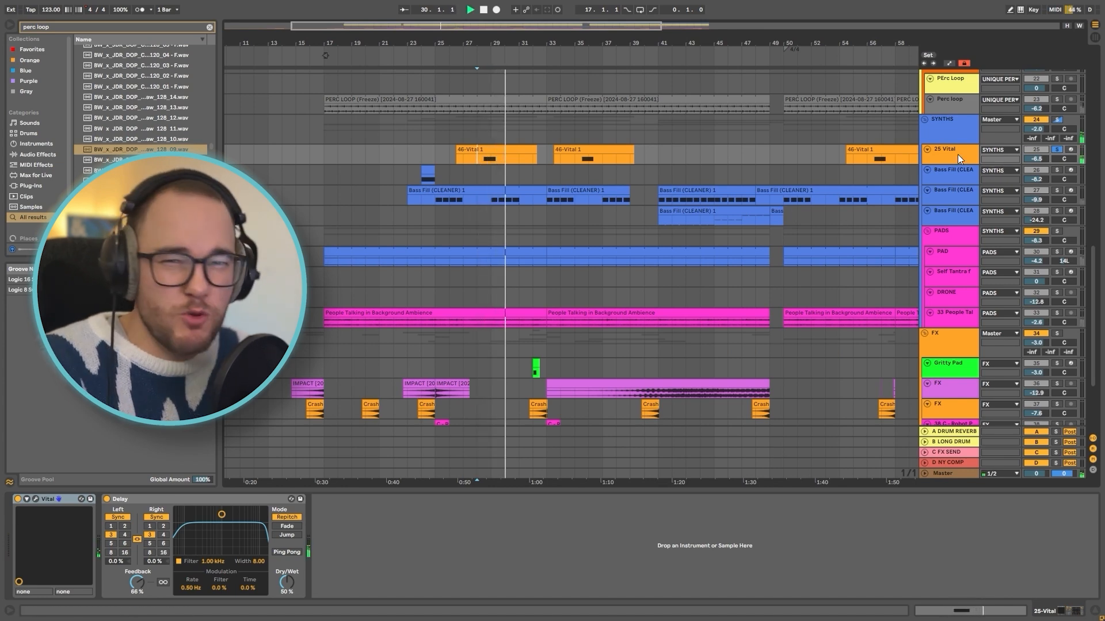
click(36, 498)
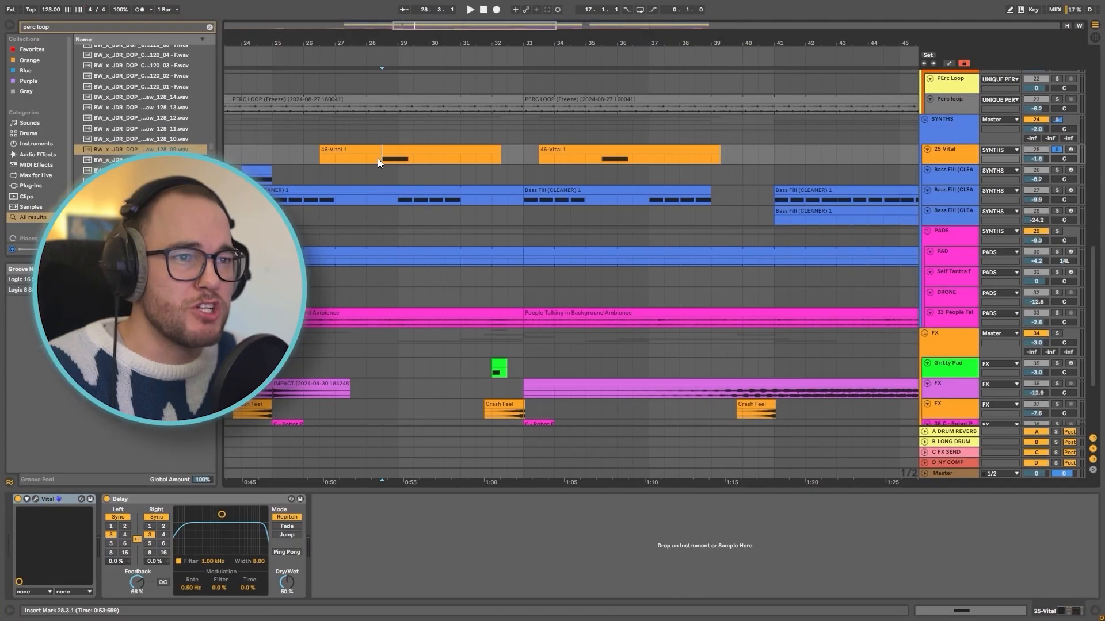
Play the full arrangement from bar 35 to hear the second 46-Vital 1 clip in the mix
scroll(491, 170, down, 3)
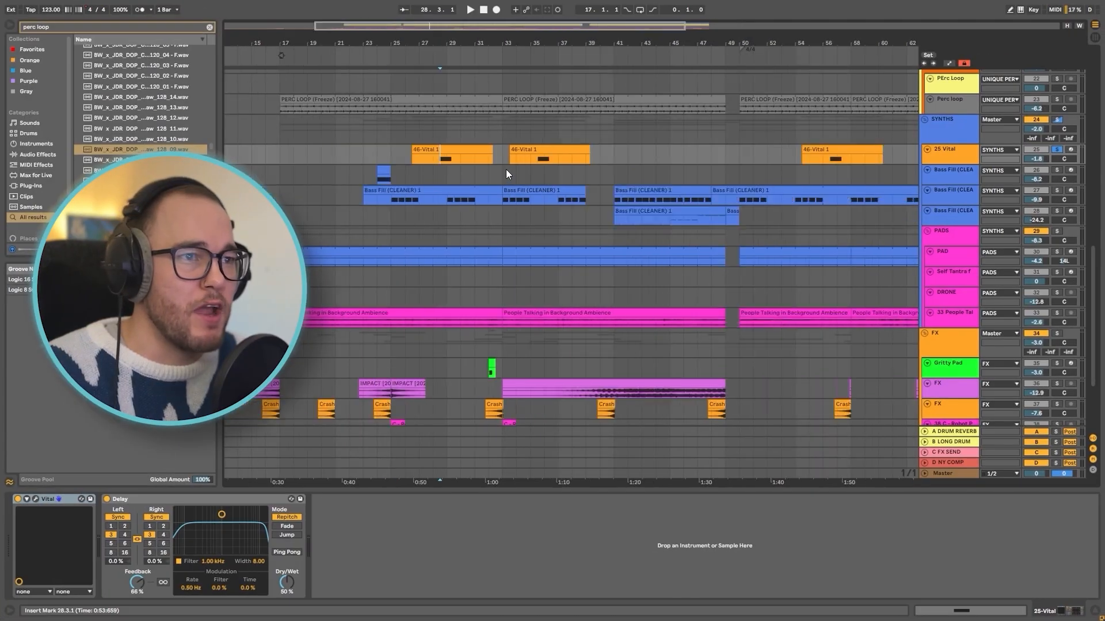
click(529, 161)
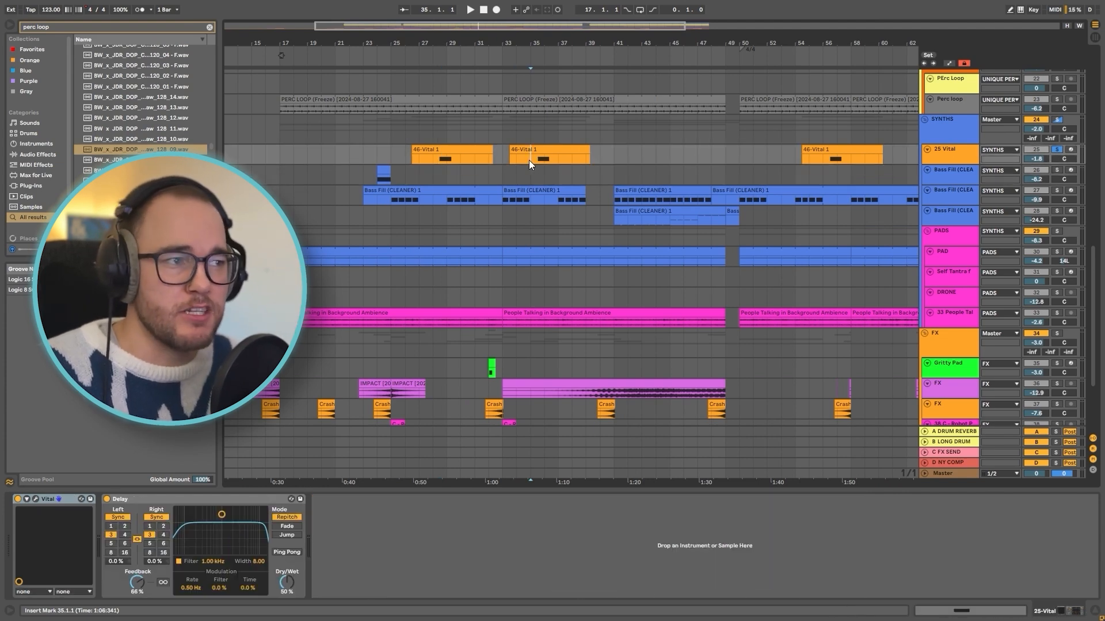
key(space)
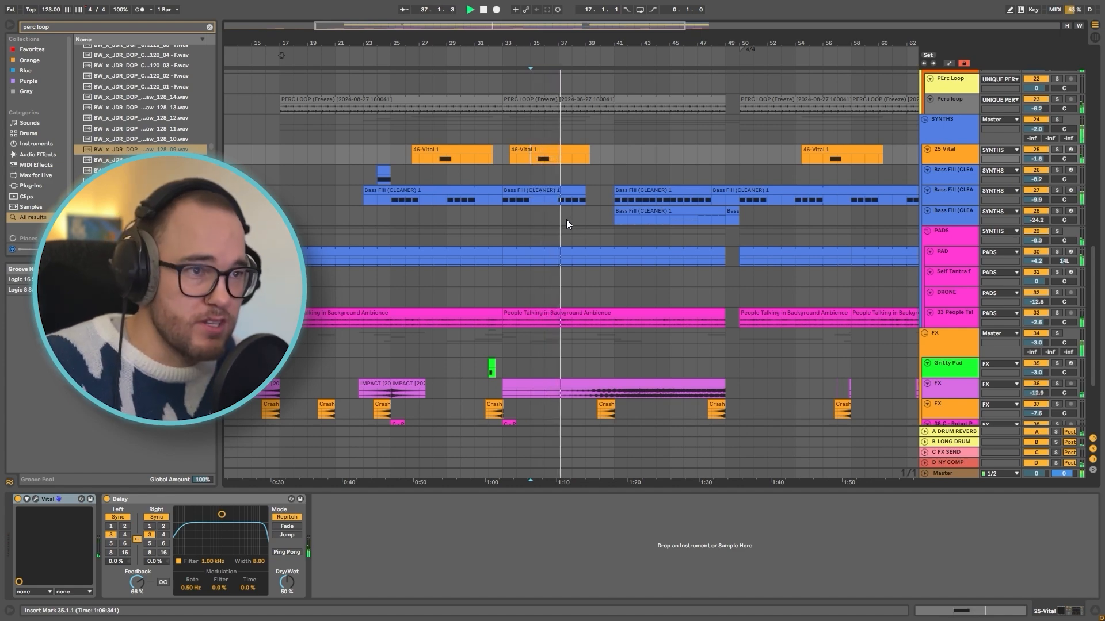
key(space)
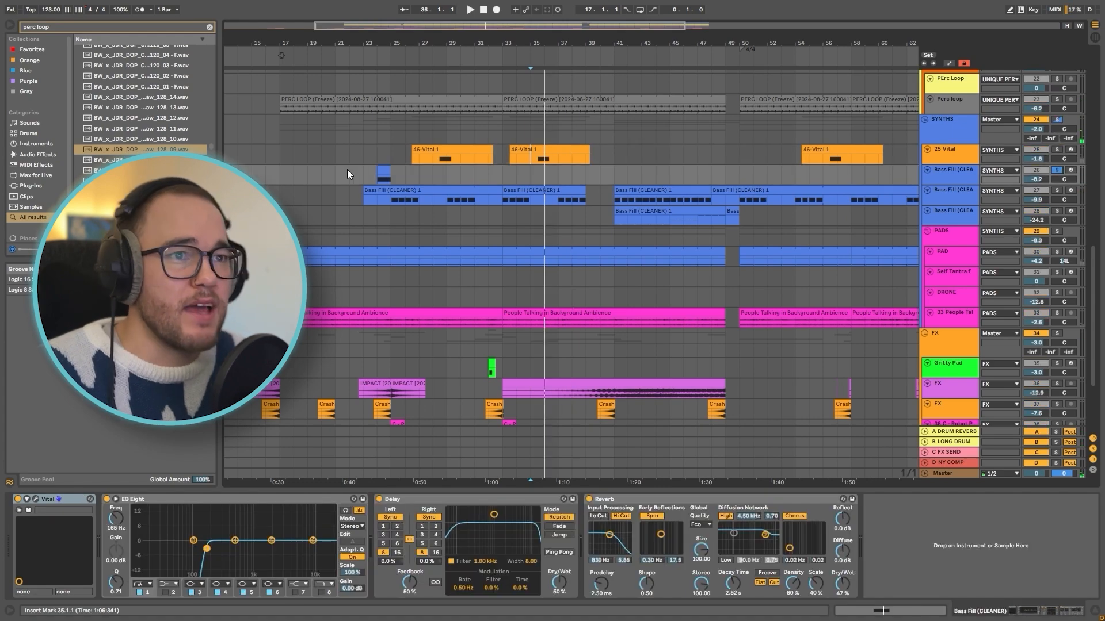
Play the short fill at bar 24 on the first Bass Fill (CLEANER) track with its Vital Feeder patch open
click(382, 172)
click(36, 499)
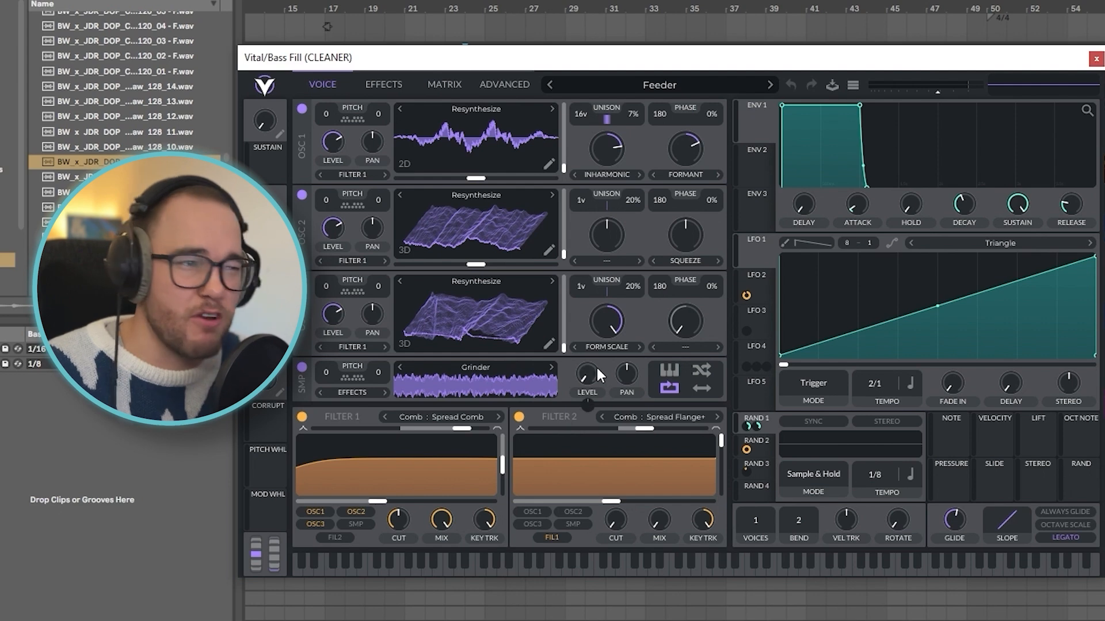
key(space)
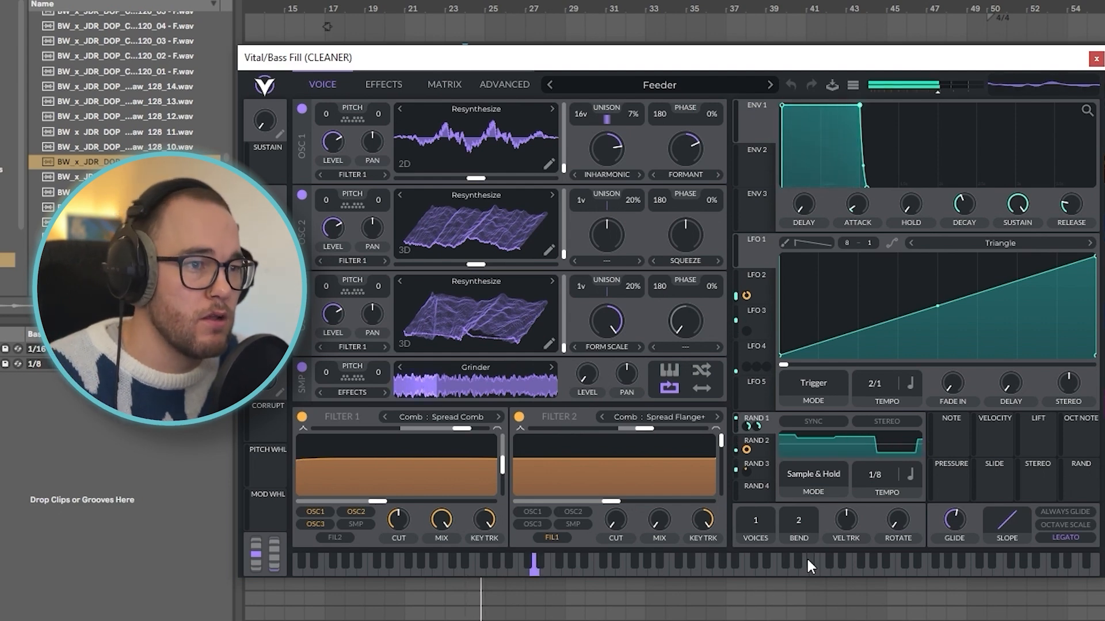
Try the Feeder patch without the RAND 1 modulations, undo the change and close the Vital window
drag(747, 428, 746, 432)
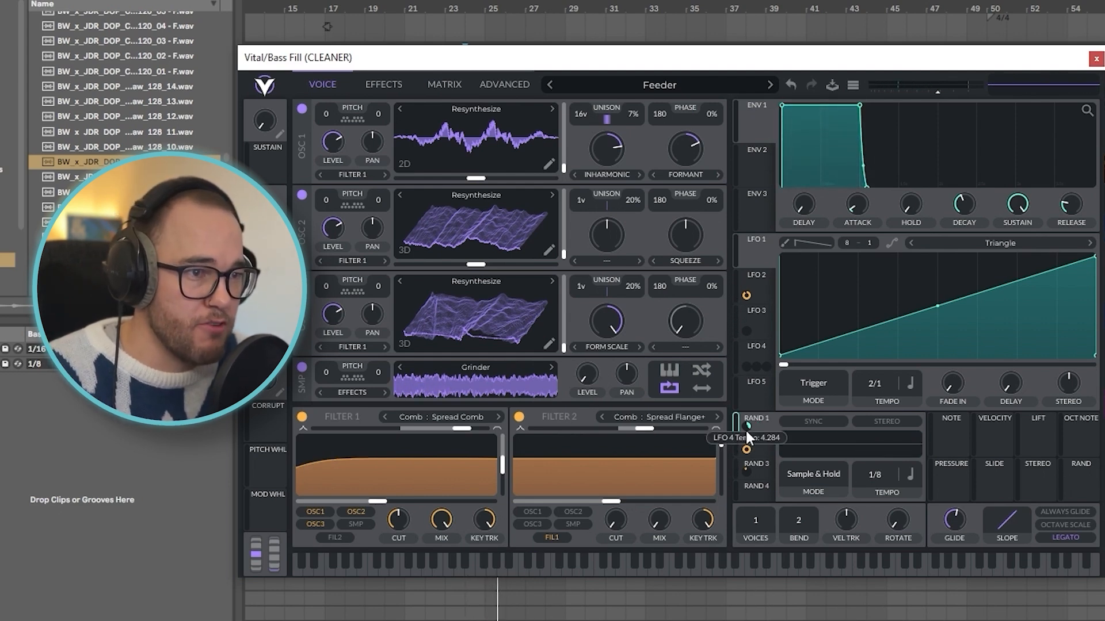
key(space)
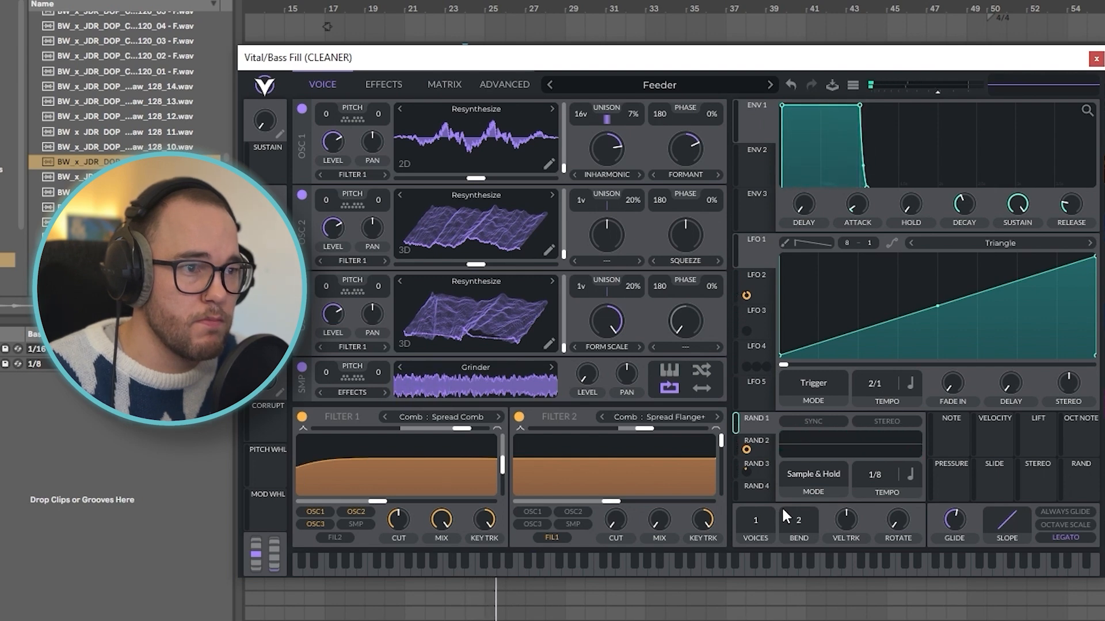
key(ctrl+z)
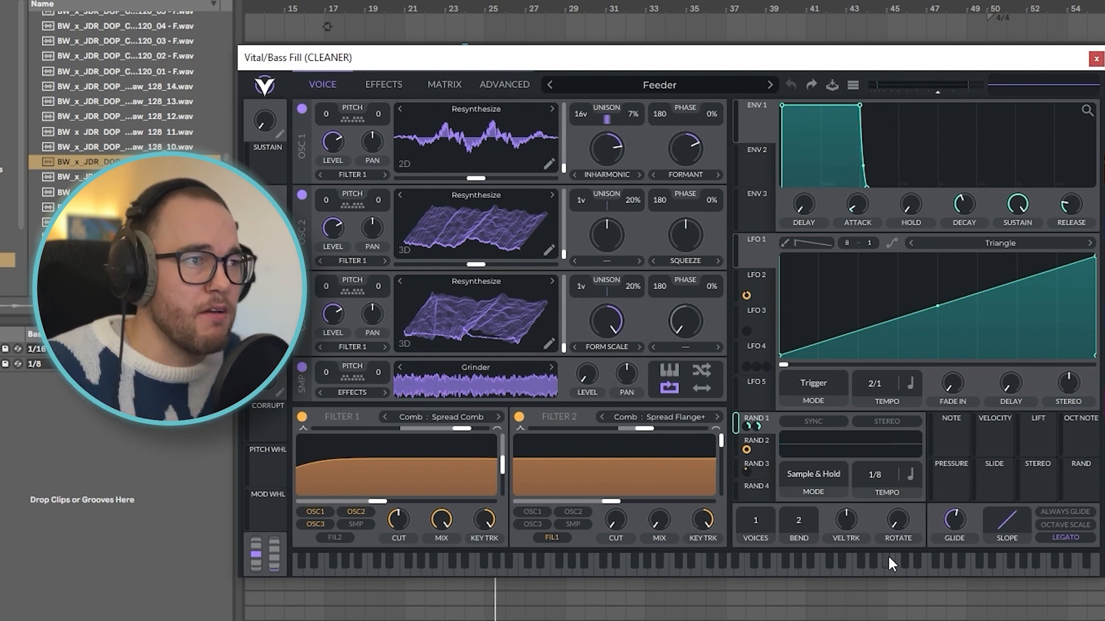
click(1095, 59)
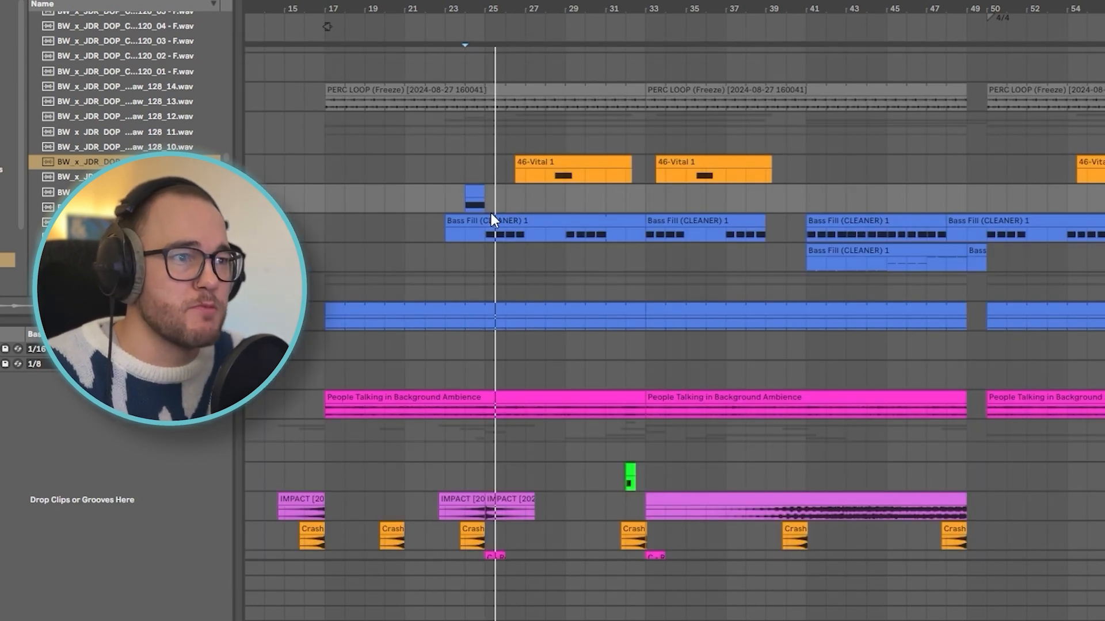
Copy the short fill clip on the first Bass Fill (CLEANER) track from bar 24 to about bar 61
key(space)
scroll(857, 299, right, 2)
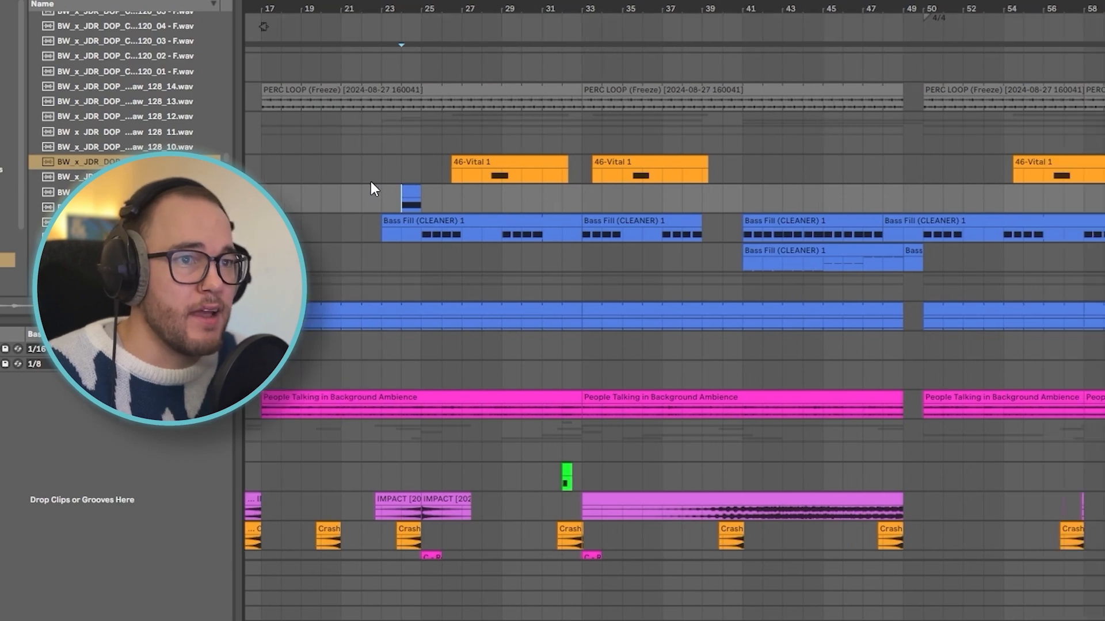
drag(410, 190, 1104, 198)
scroll(674, 302, down, 2)
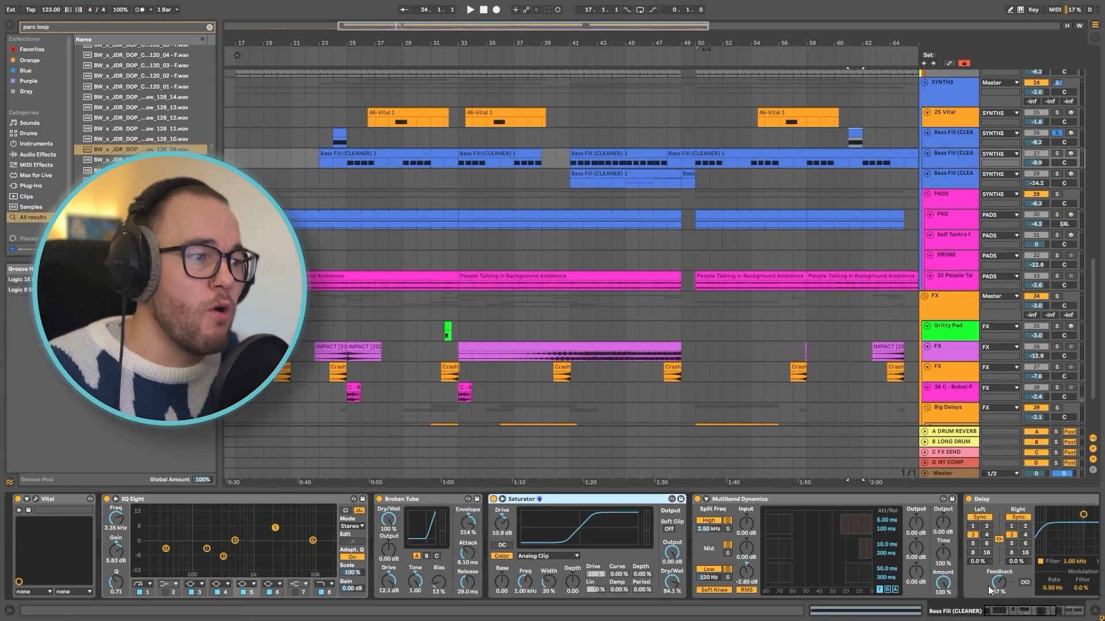
Rename the three Bass Fill (CLEANER) tracks as FEEDER, LEAD and LEAD HI
scroll(581, 212, right, 3)
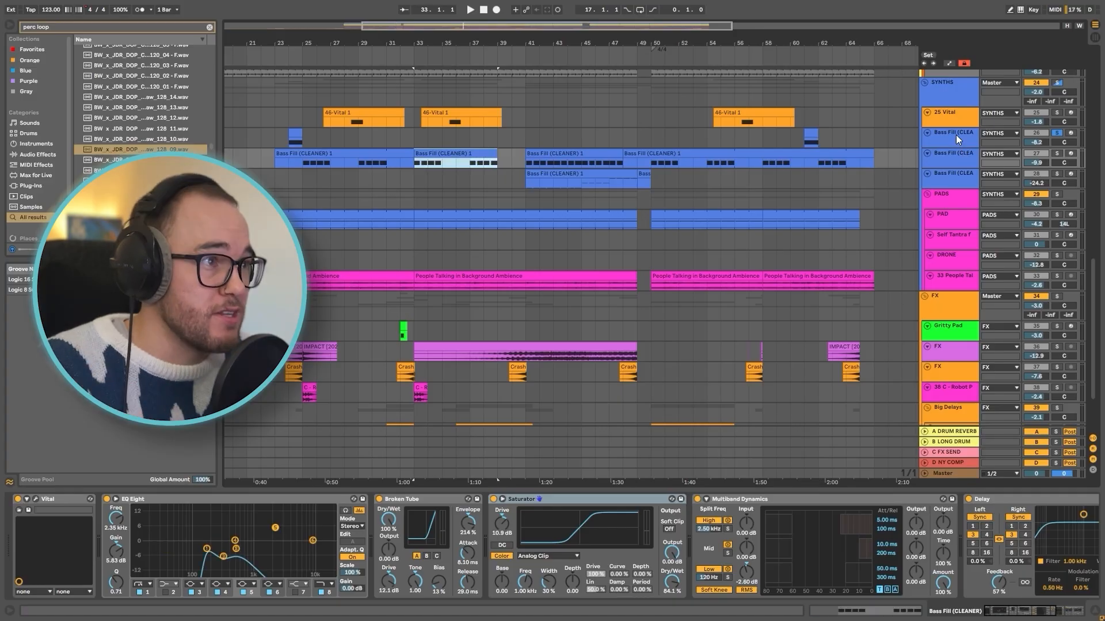
click(955, 134)
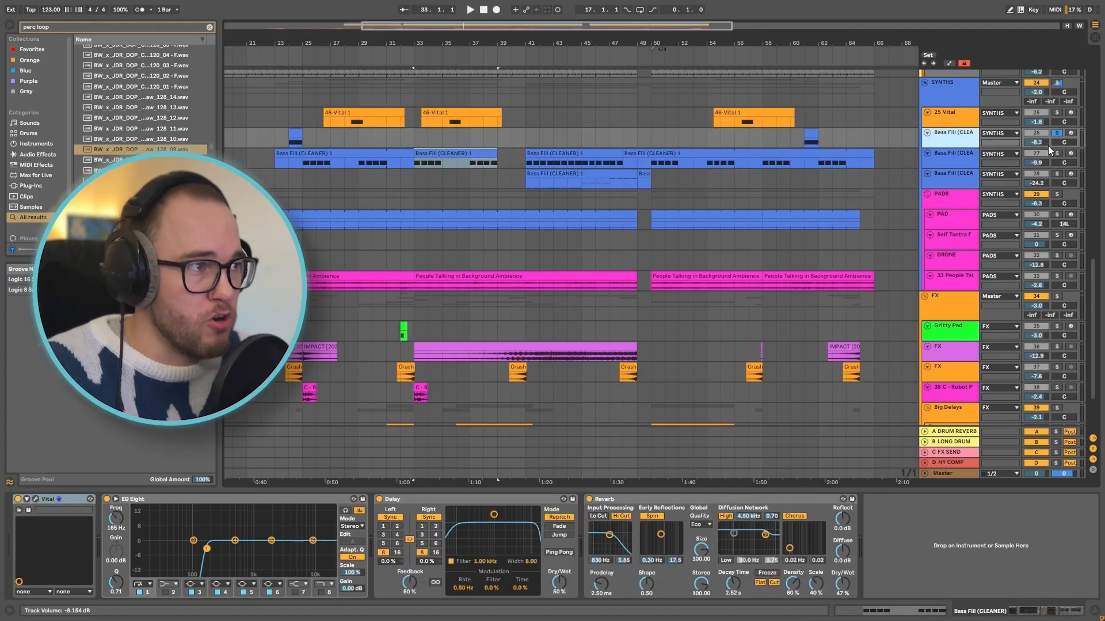
double_click(952, 153)
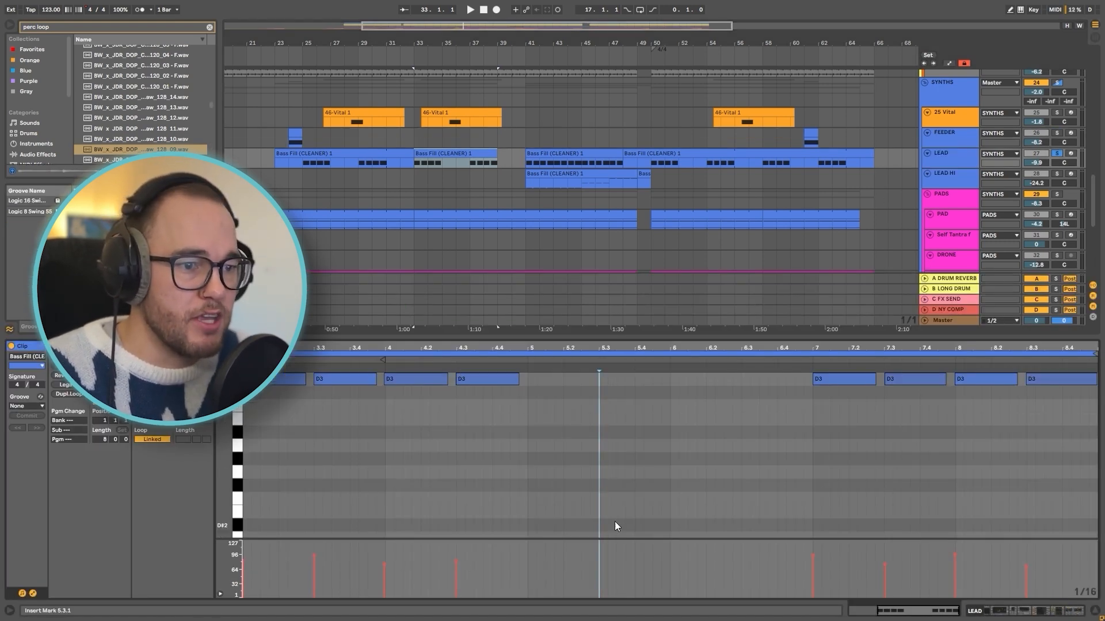
click(927, 174)
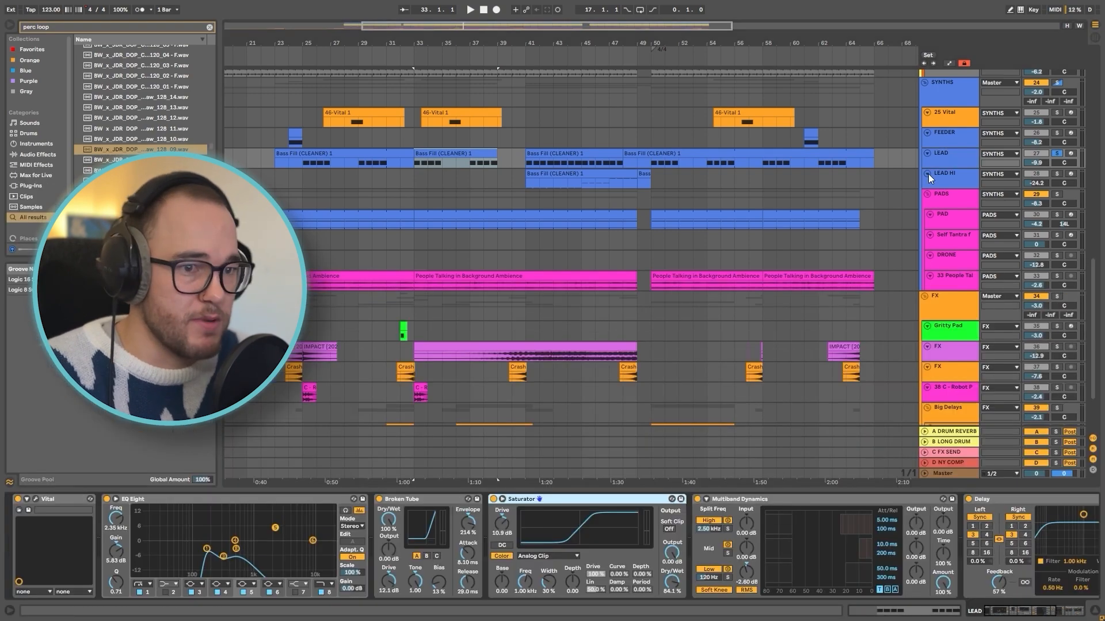
Open the LEAD track's Vital instrument and compare its sound with the Sine Fold Distortion switched off and on
click(35, 501)
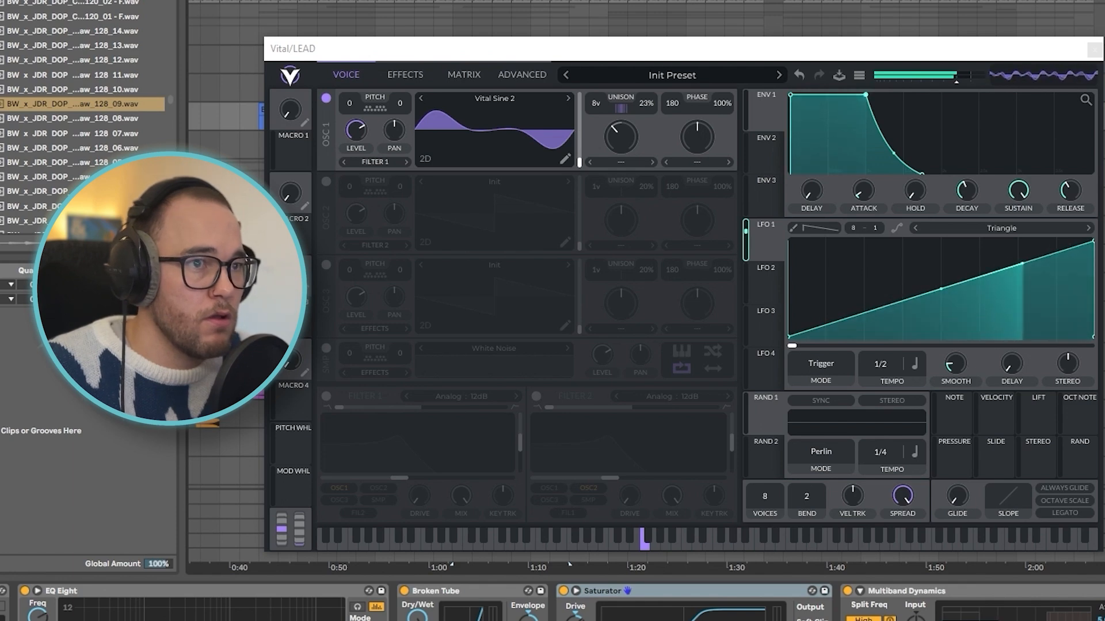
click(410, 75)
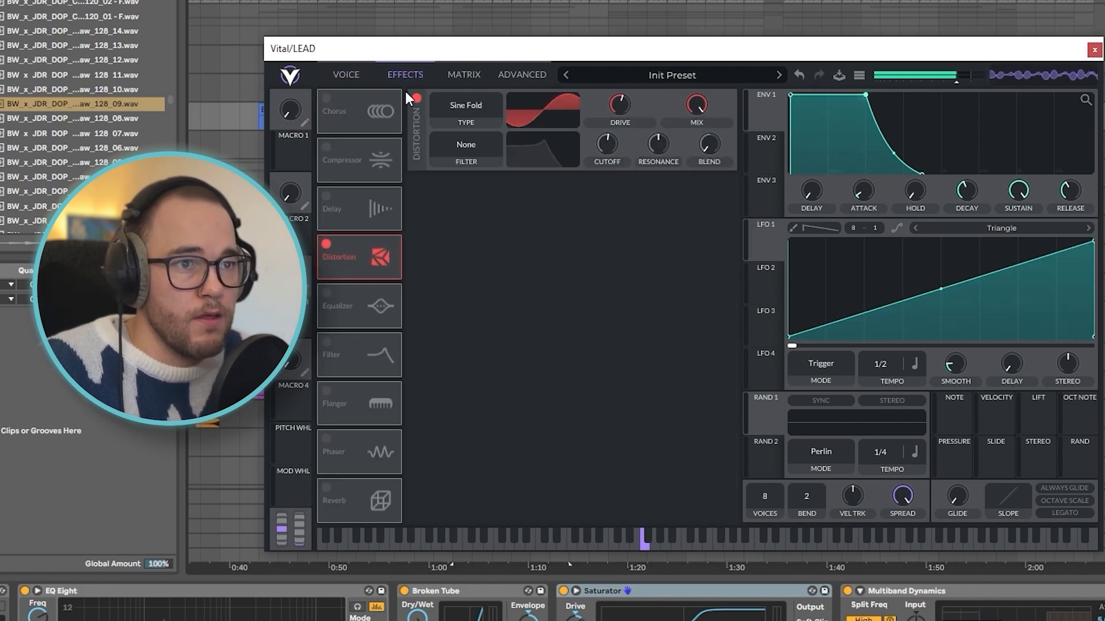
click(326, 244)
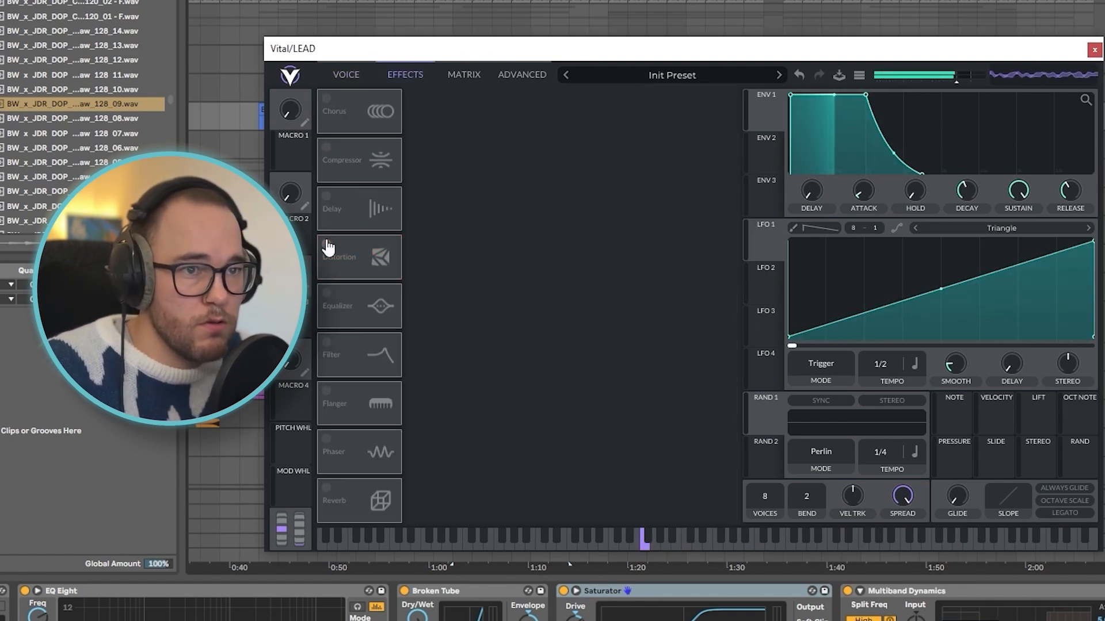
click(326, 244)
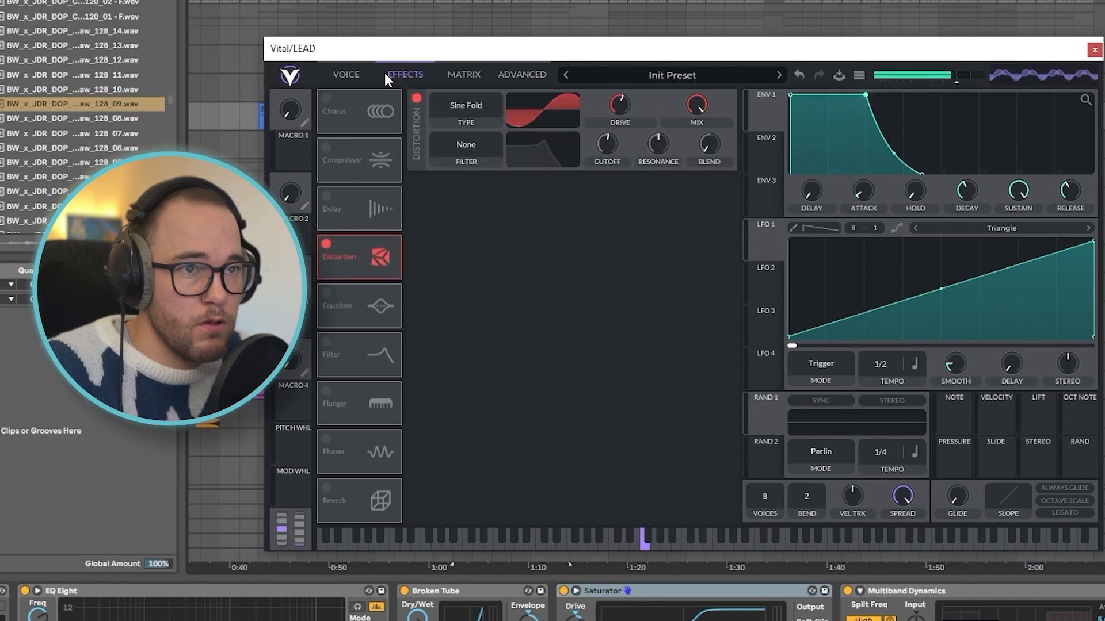
Review the LEAD patch's oscillator settings in Vital and bypass its Sine Fold Distortion
click(347, 73)
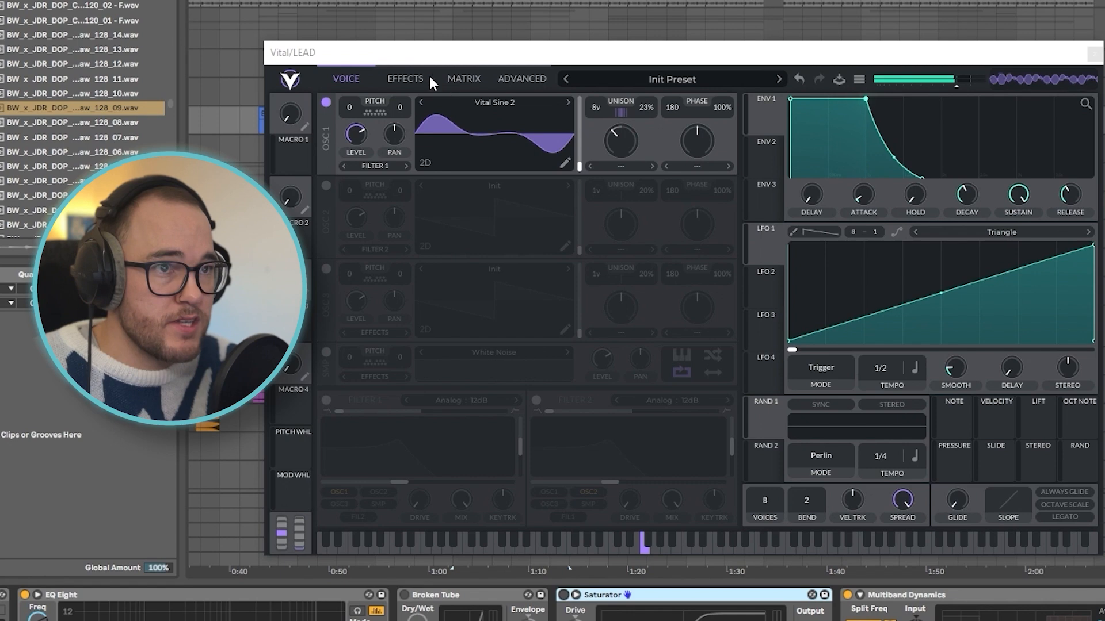
click(406, 78)
click(416, 104)
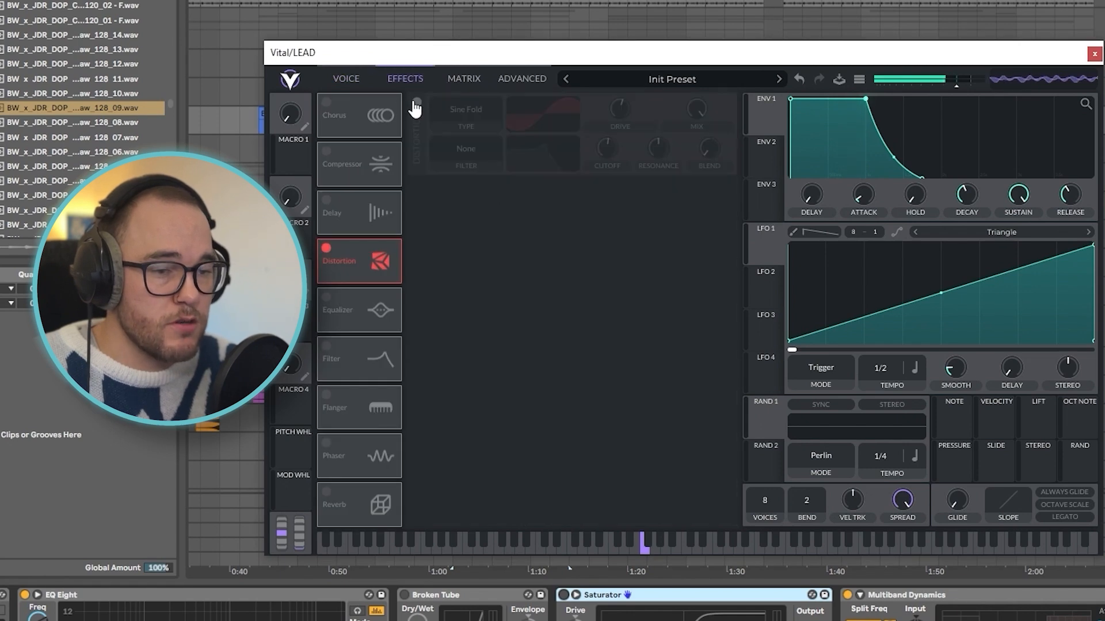
Bypass the LEAD track's EQ Eight and undo the recent patch changes in Vital
click(24, 596)
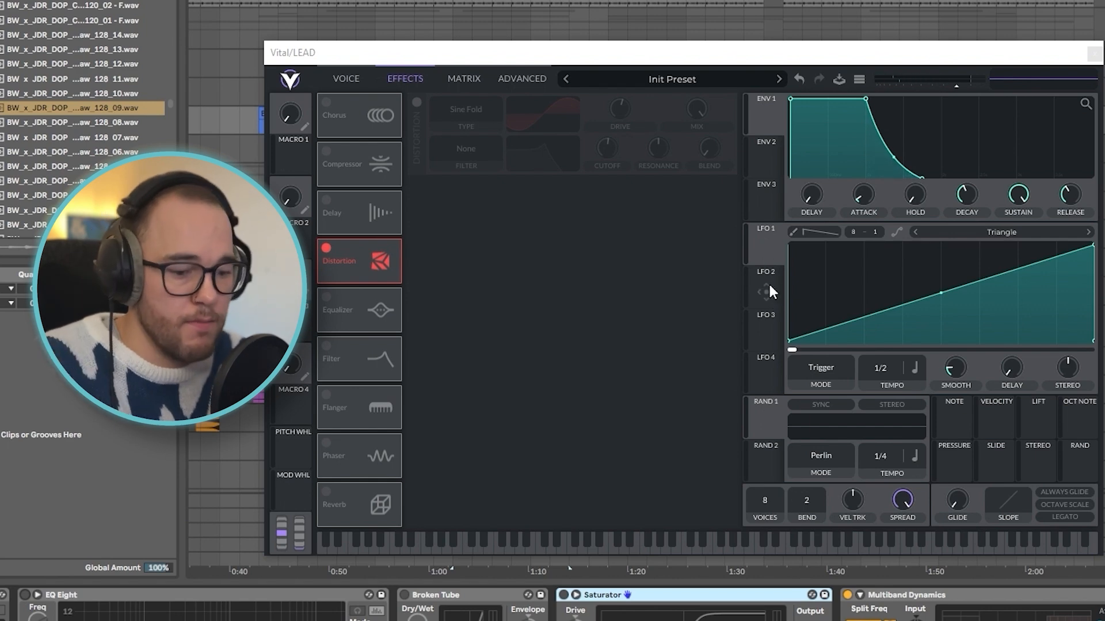
click(798, 81)
click(799, 80)
click(799, 80)
click(799, 81)
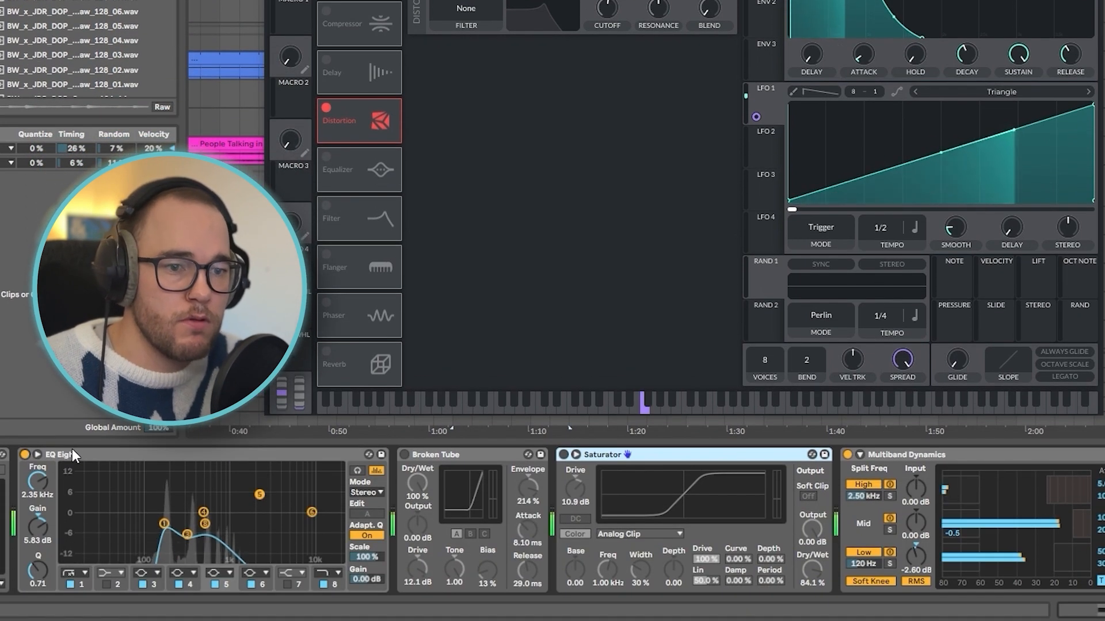
Try opening the EQ Eight's high-cut band up to 22.0 kHz, and undo the change
click(205, 523)
drag(204, 523, 340, 524)
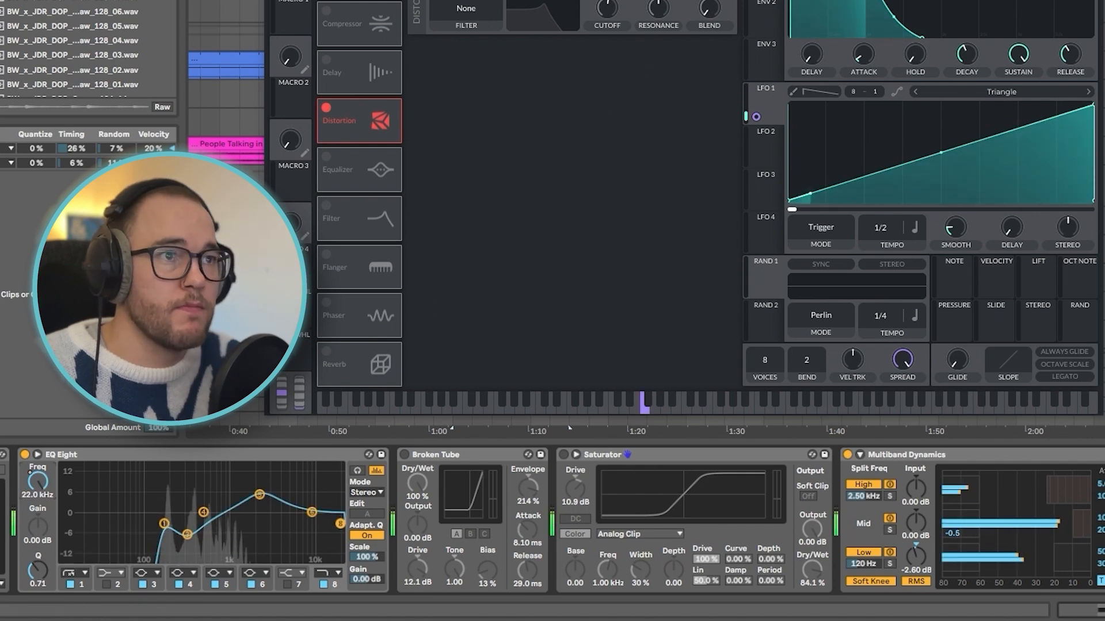
key(ctrl+z)
Enable the Broken Tube and Saturator on the LEAD track and close the Vital window
click(405, 454)
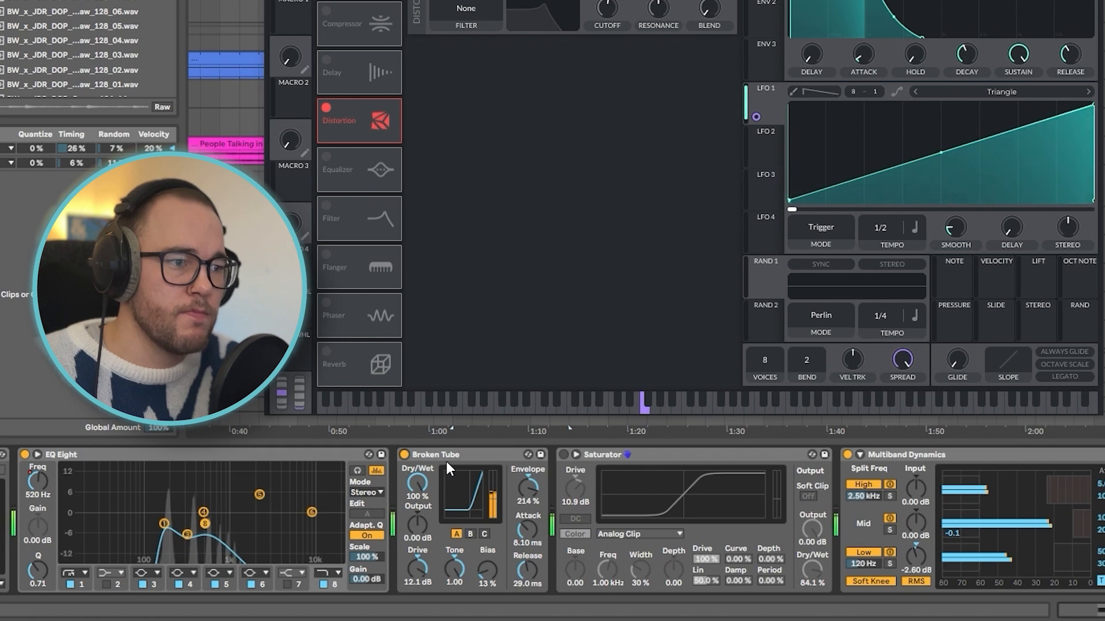
click(560, 454)
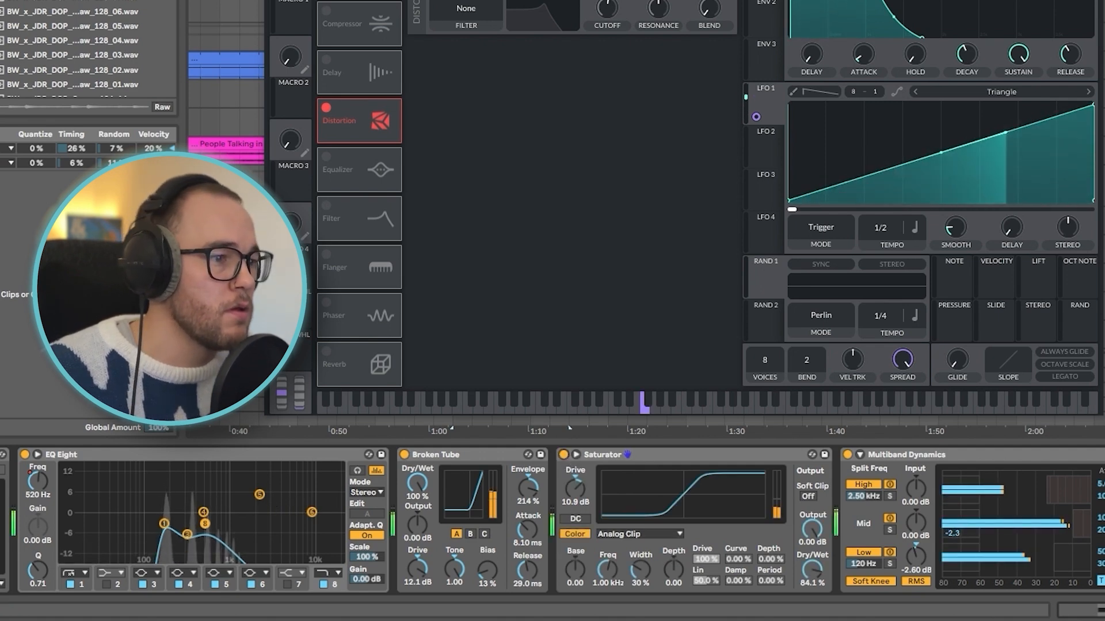
scroll(530, 517, right, 5)
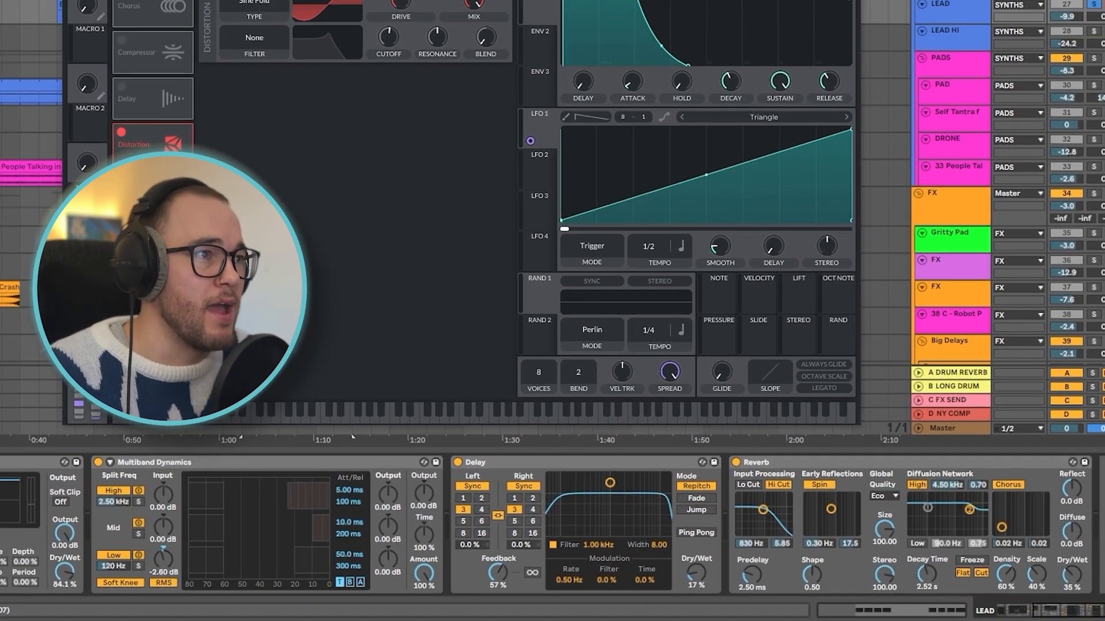
click(285, 113)
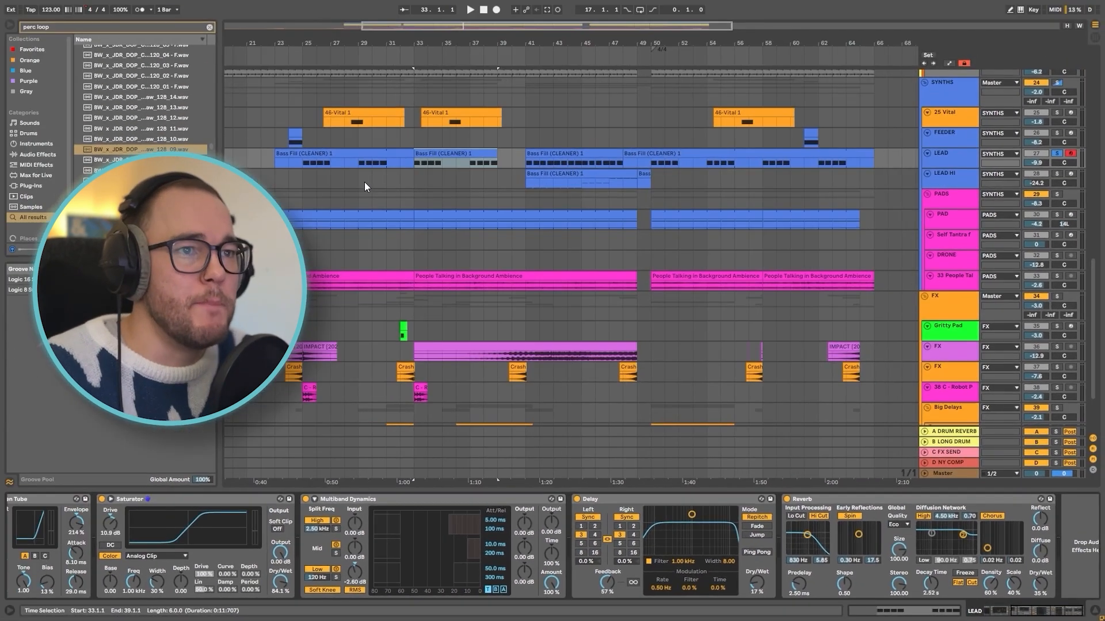
Show the automation on an enlarged LEAD track and raise its volume to -3.7 dB while playing from bar 25
key(a)
drag(938, 169, 938, 306)
click(305, 222)
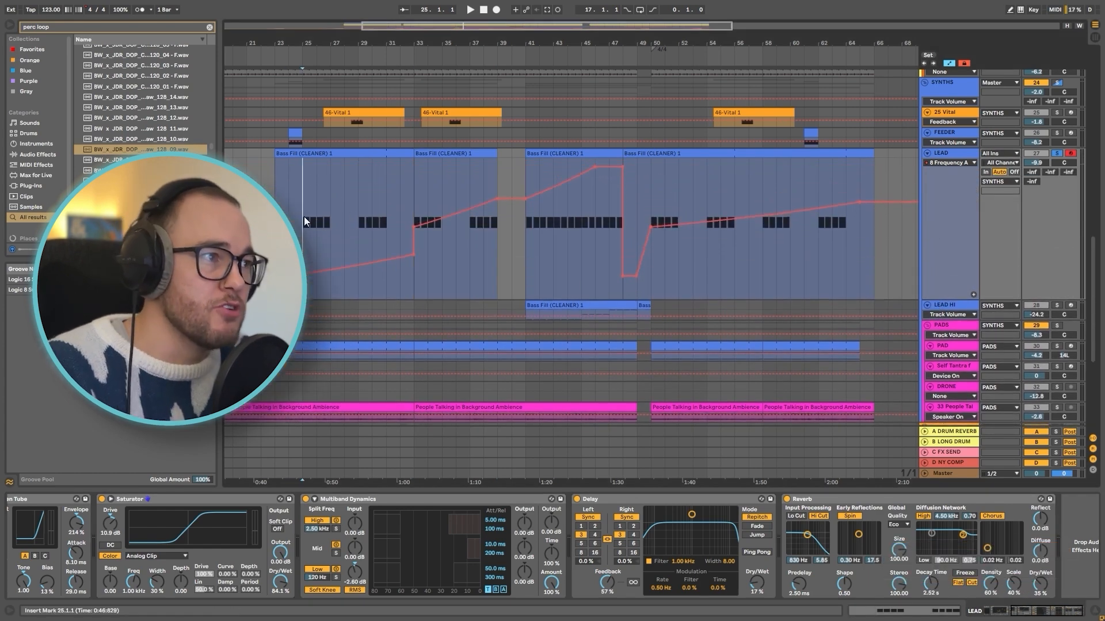
key(space)
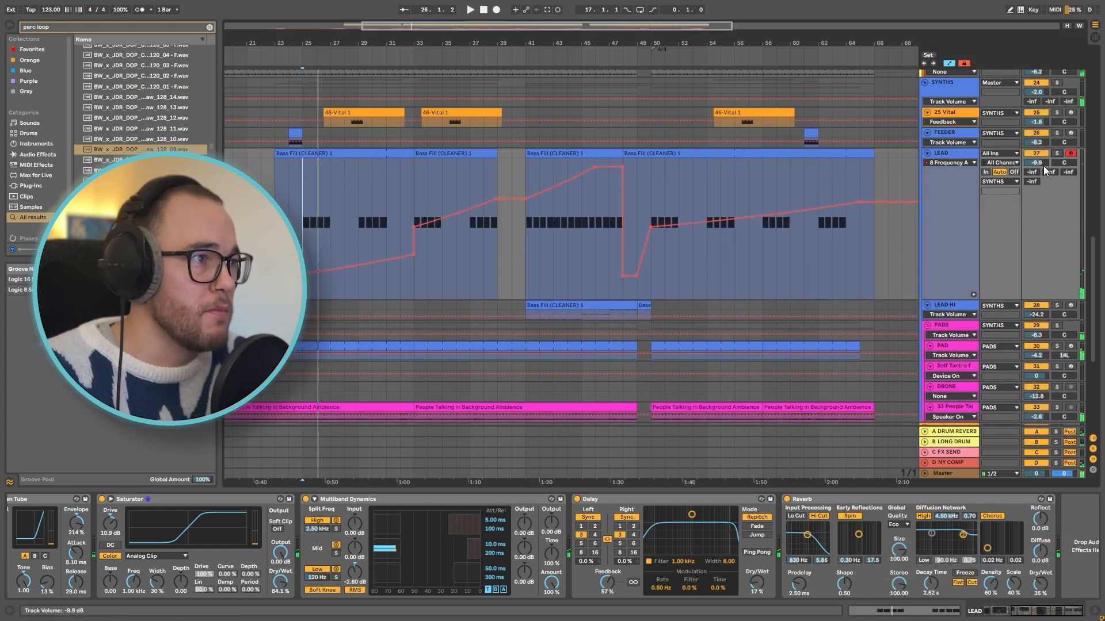
drag(1045, 170, 1045, 154)
Raise the LEAD filter frequency automation before bar 33 to meet the following ramp, while playing from bar 29
click(357, 211)
key(space)
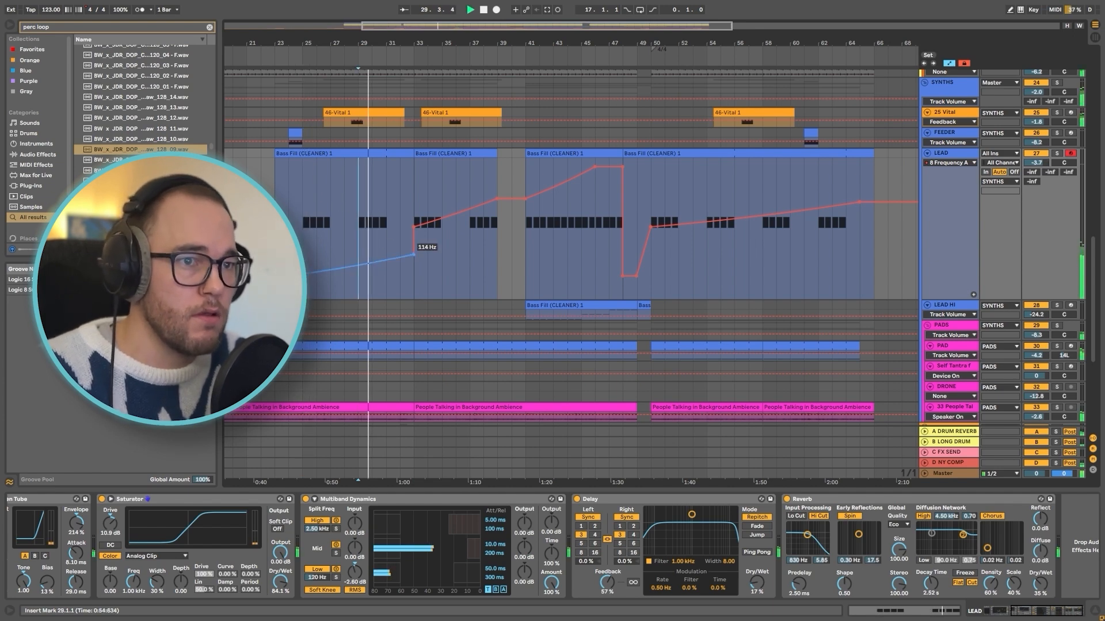
key(space)
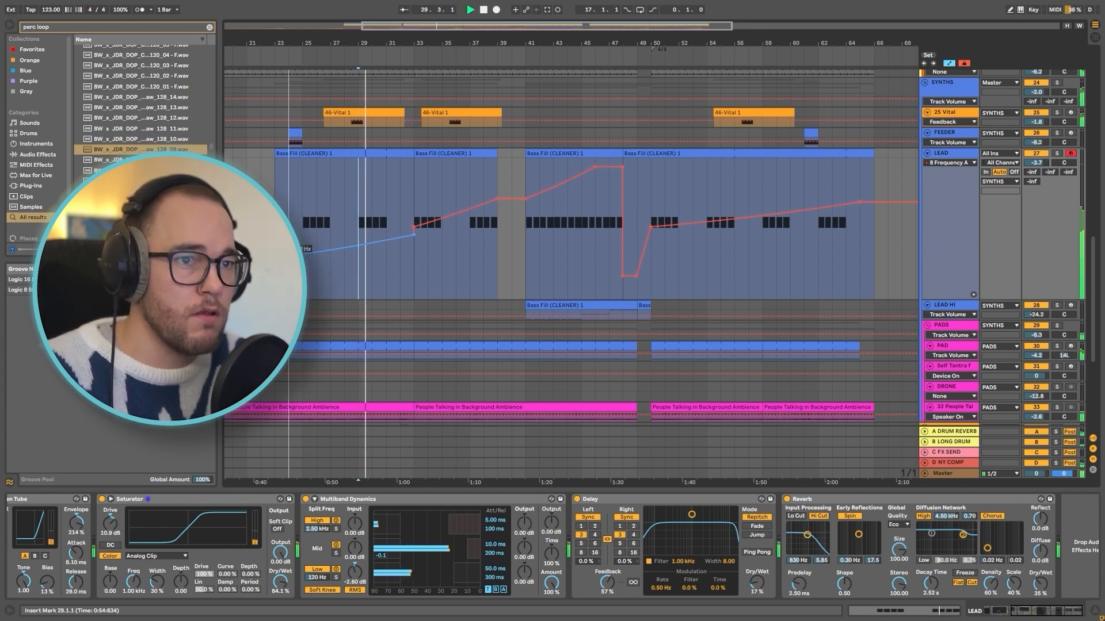
click(413, 235)
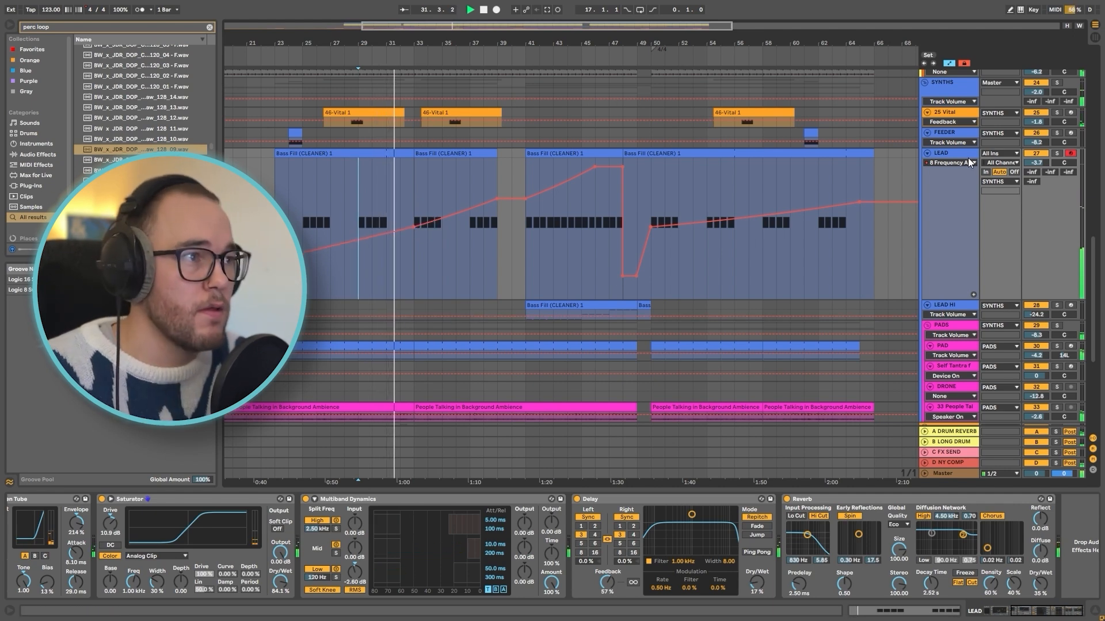
Automate the LEAD track's Multiband Dynamics master output, lowering it to about -1.13 dB at bar 33 and further at bars 39 and 48
right_click(942, 163)
click(1002, 168)
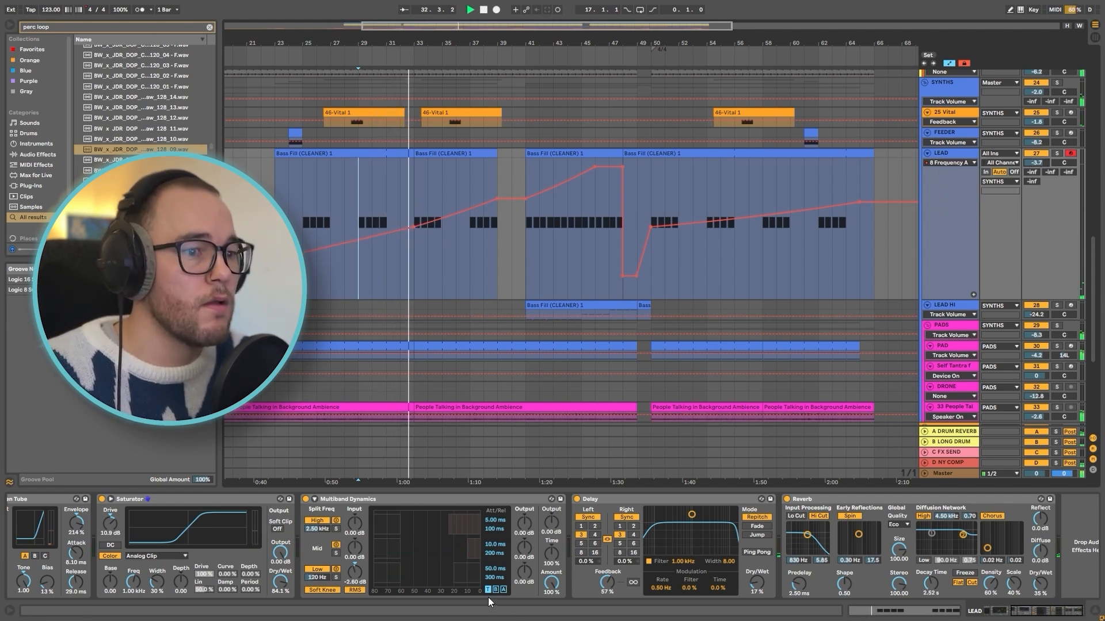
click(551, 523)
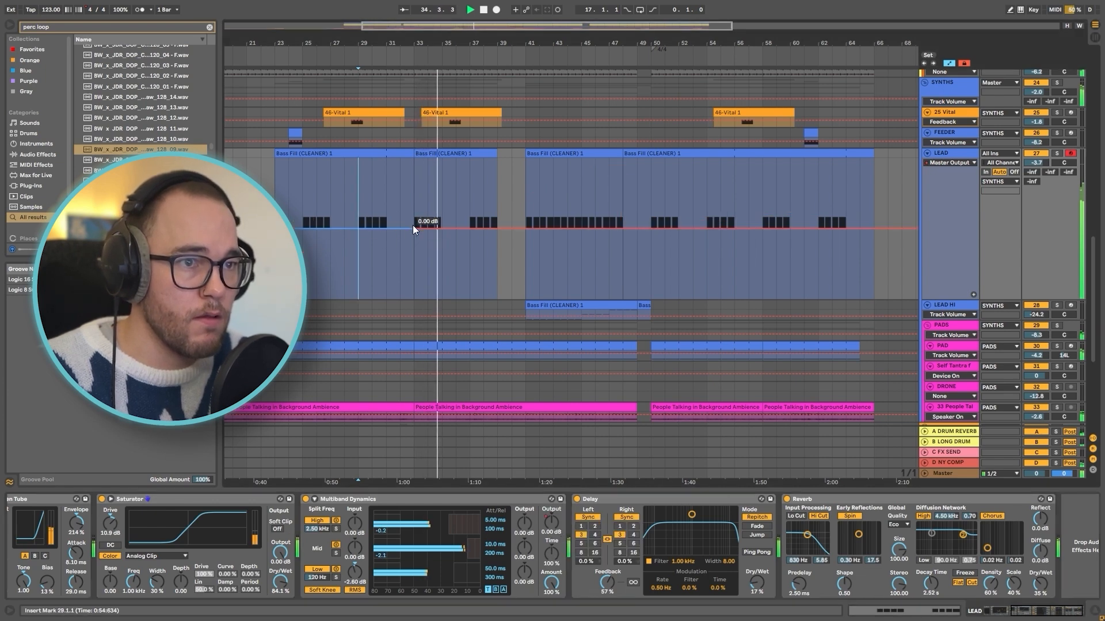
drag(413, 228, 414, 232)
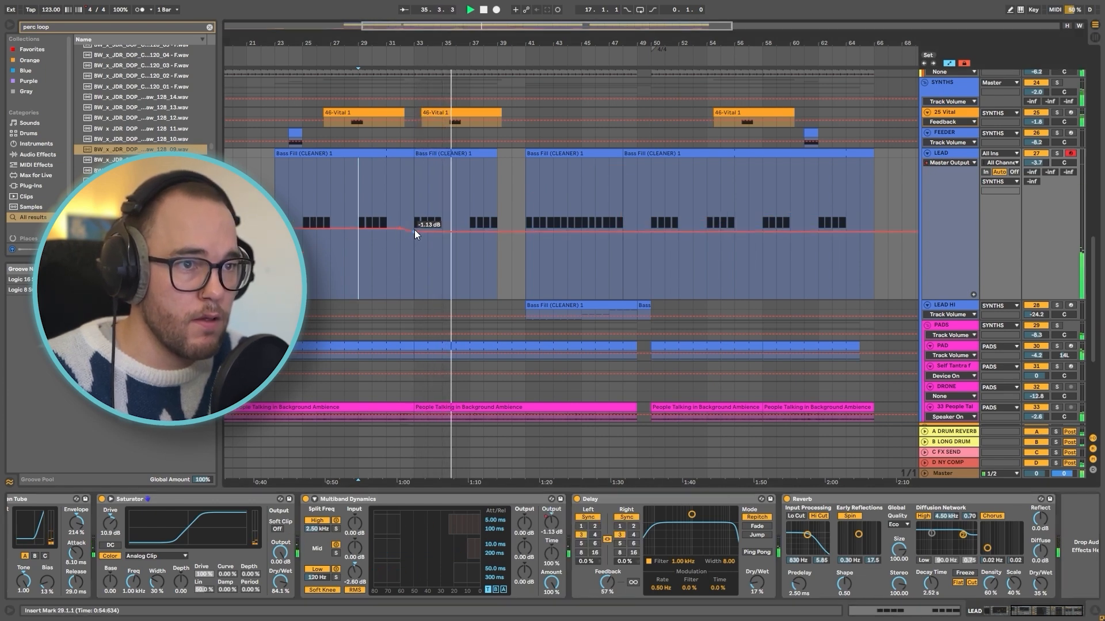
drag(497, 232, 497, 235)
drag(623, 234, 624, 238)
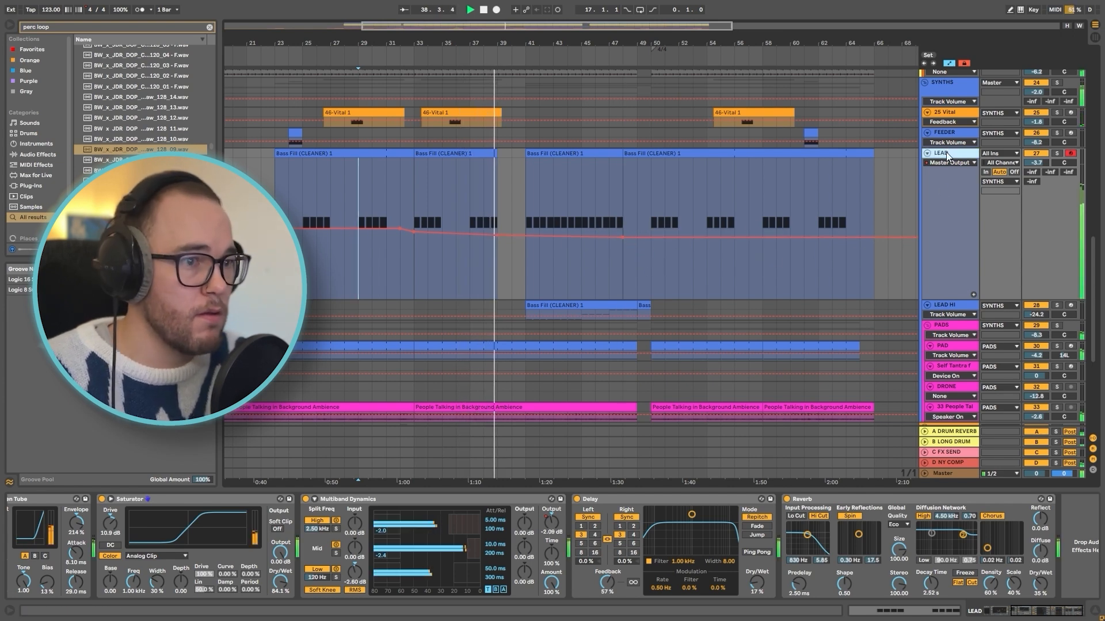
Audition the LEAD from bar 41 while watching the EQ Eight's moving filter
drag(1046, 614, 1001, 612)
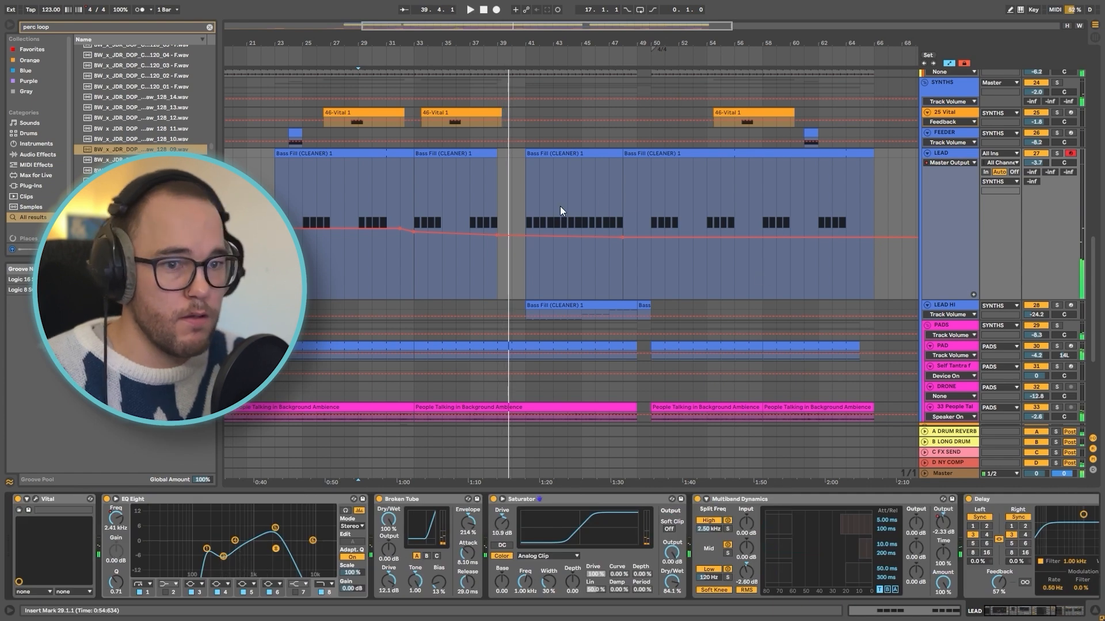
click(526, 204)
key(space)
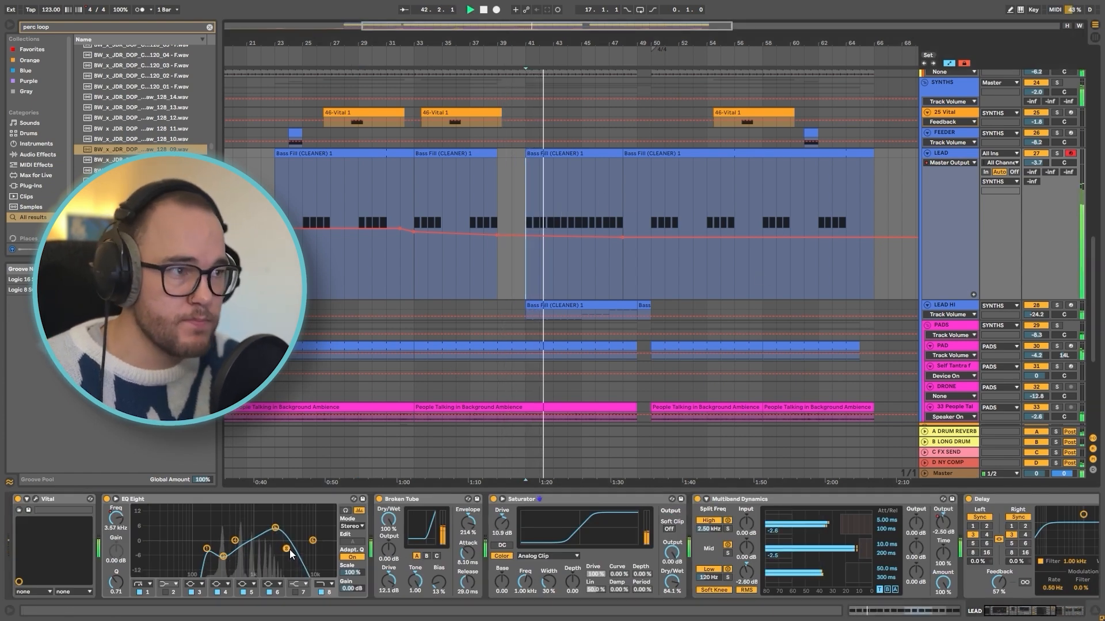
key(space)
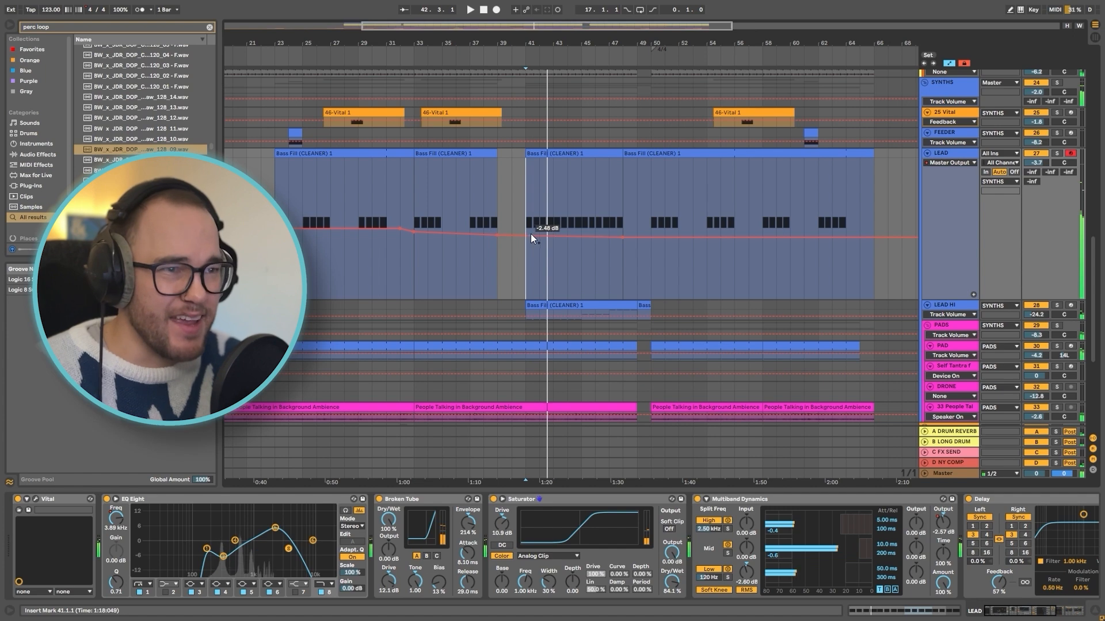
Shape a dip in the LEAD's Master Output automation just before bar 48 and audition it from bar 41
click(623, 237)
drag(594, 240, 595, 237)
click(623, 240)
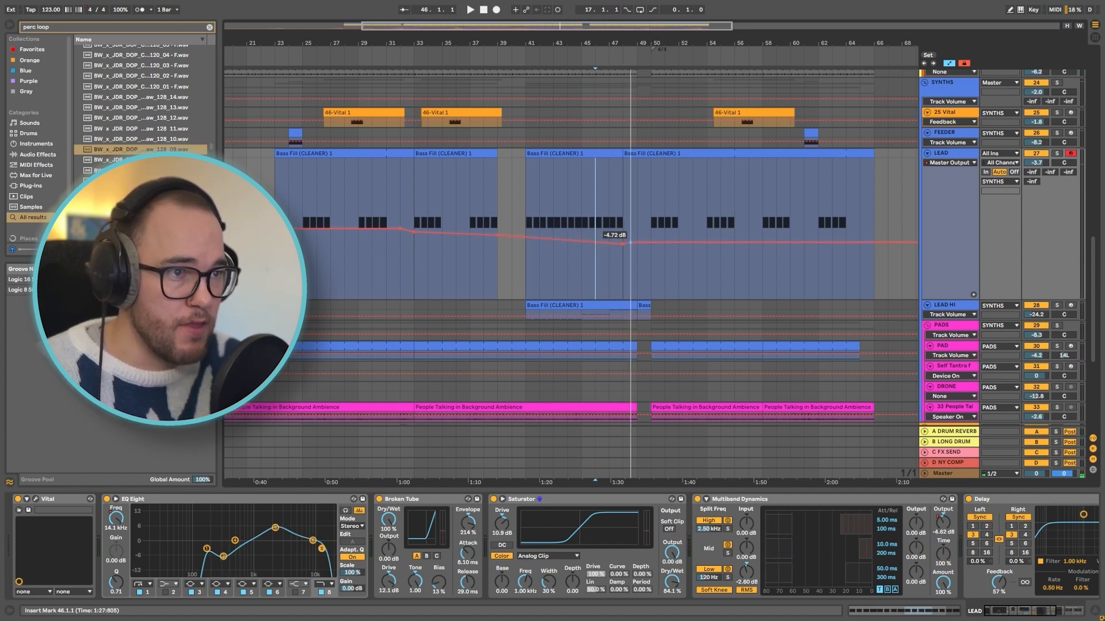
drag(626, 242, 617, 249)
click(525, 195)
key(space)
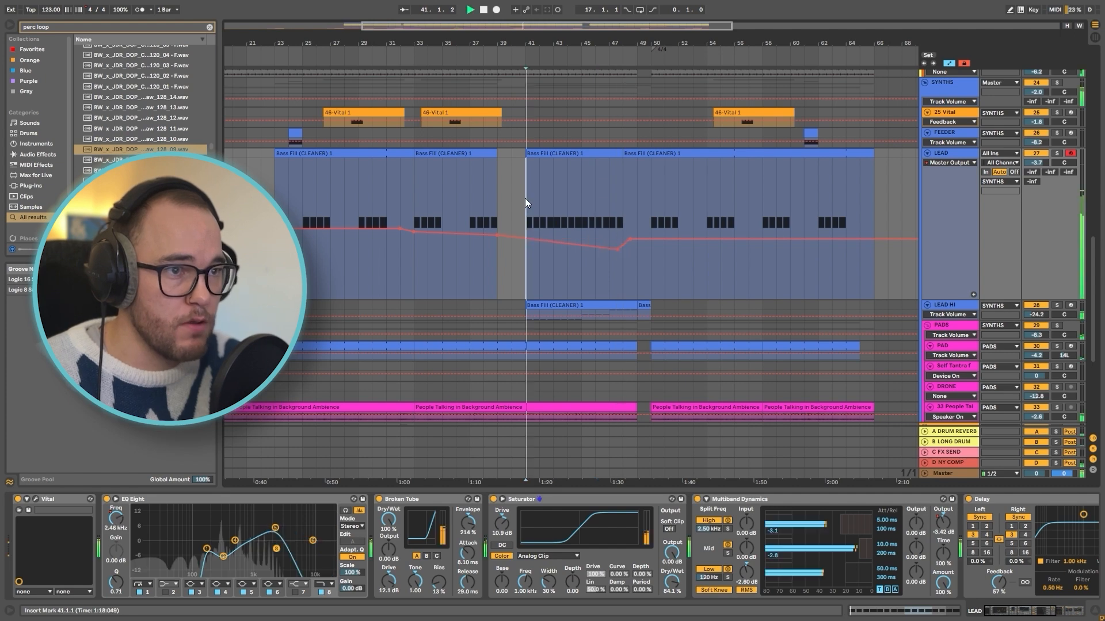
click(1062, 614)
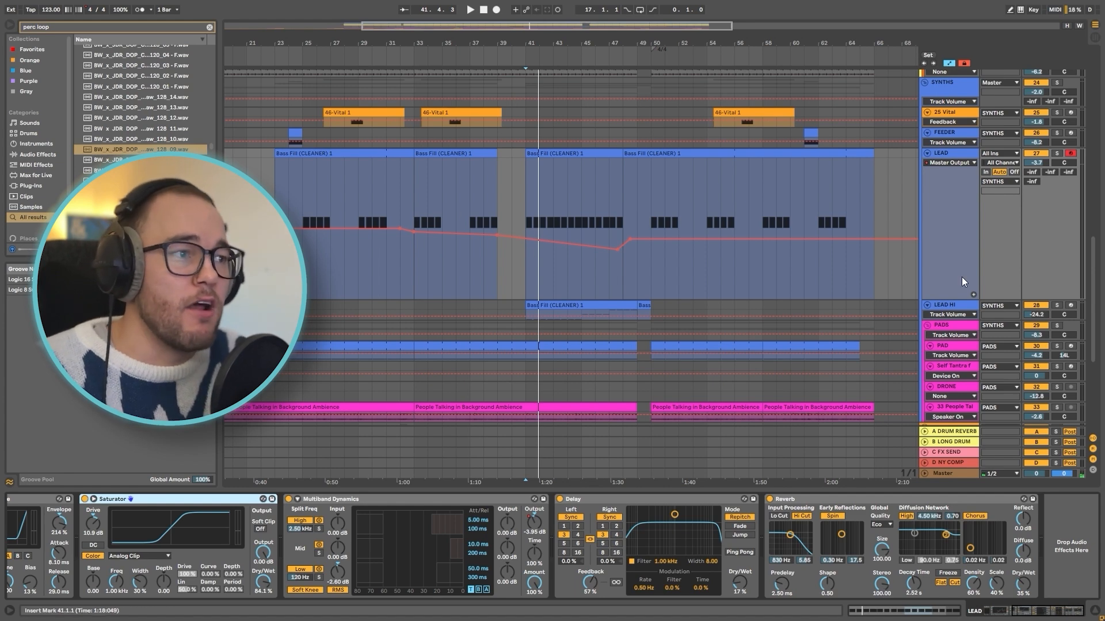
Hide the automation lanes and bring up the LEAD HI track's device chain
click(961, 309)
key(a)
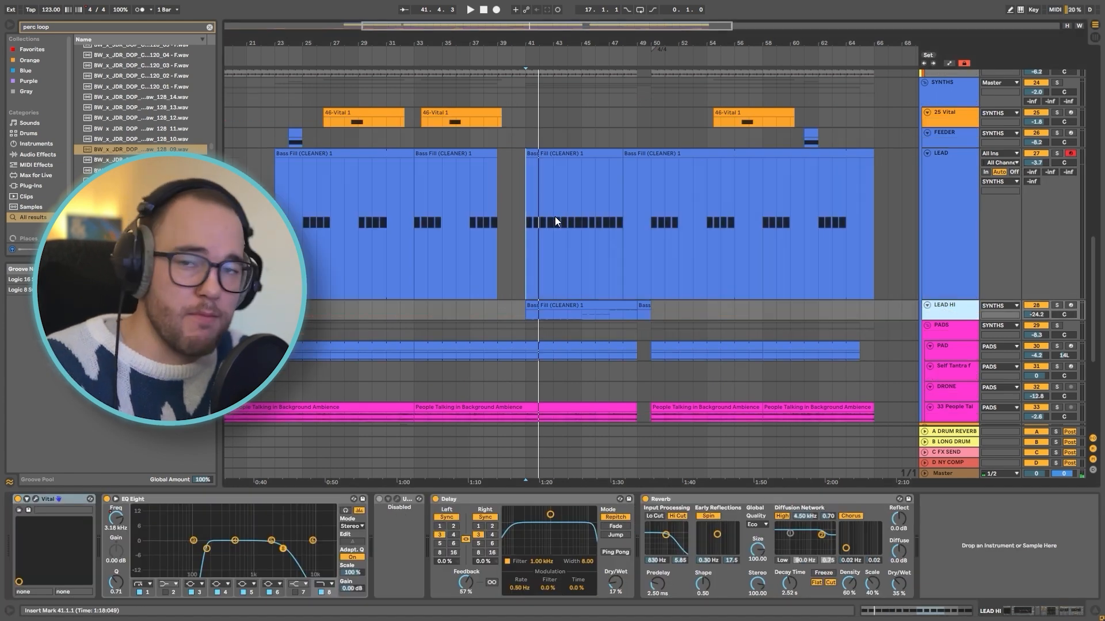
click(547, 211)
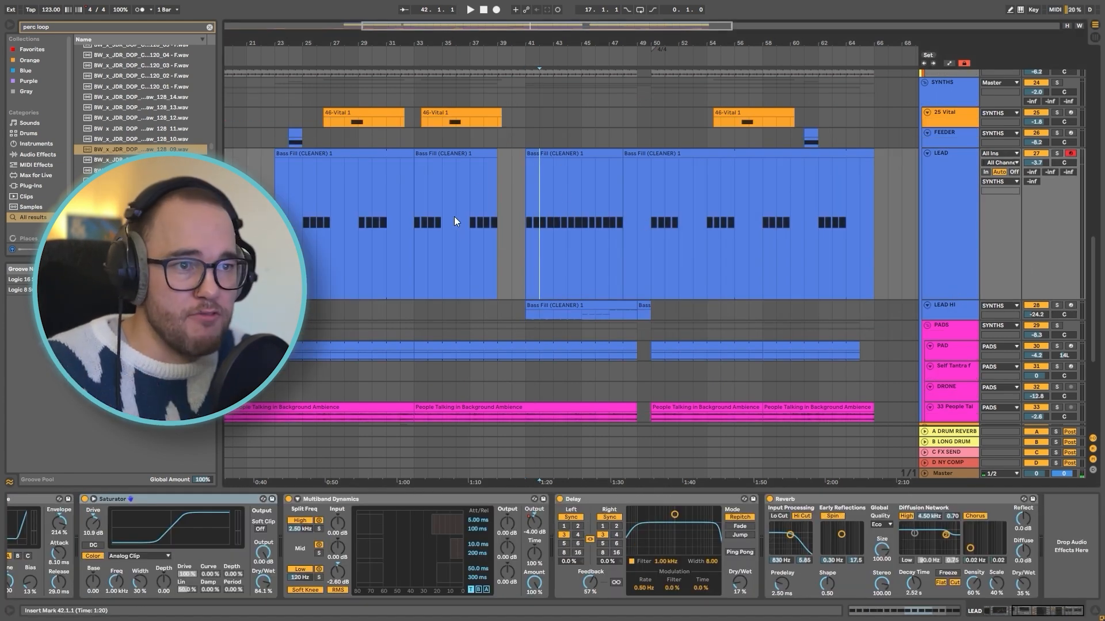
click(953, 305)
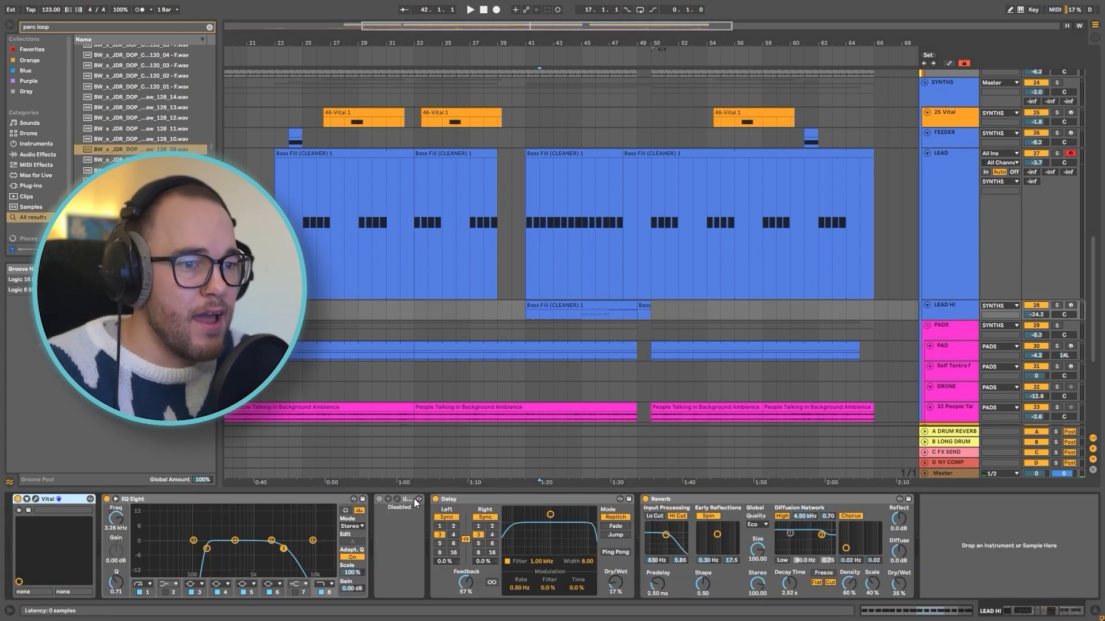
Open the LEAD HI clip's notes and examine their octave layout while auditioning the track soloed from bar 42 onward
double_click(578, 314)
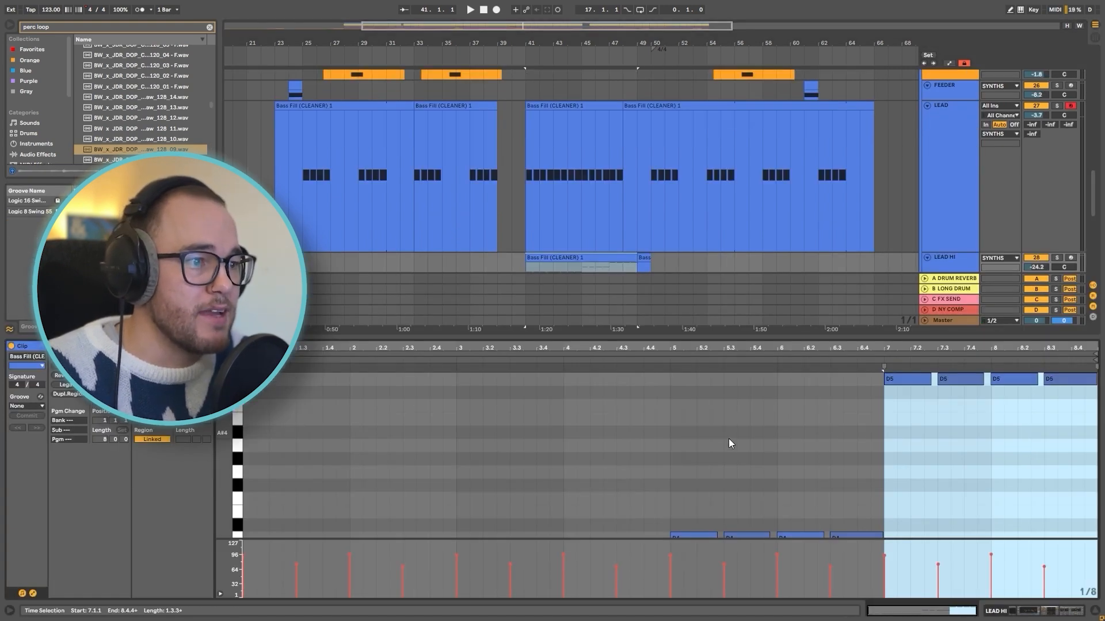
scroll(726, 439, down, 5)
scroll(542, 217, down, 1)
click(538, 243)
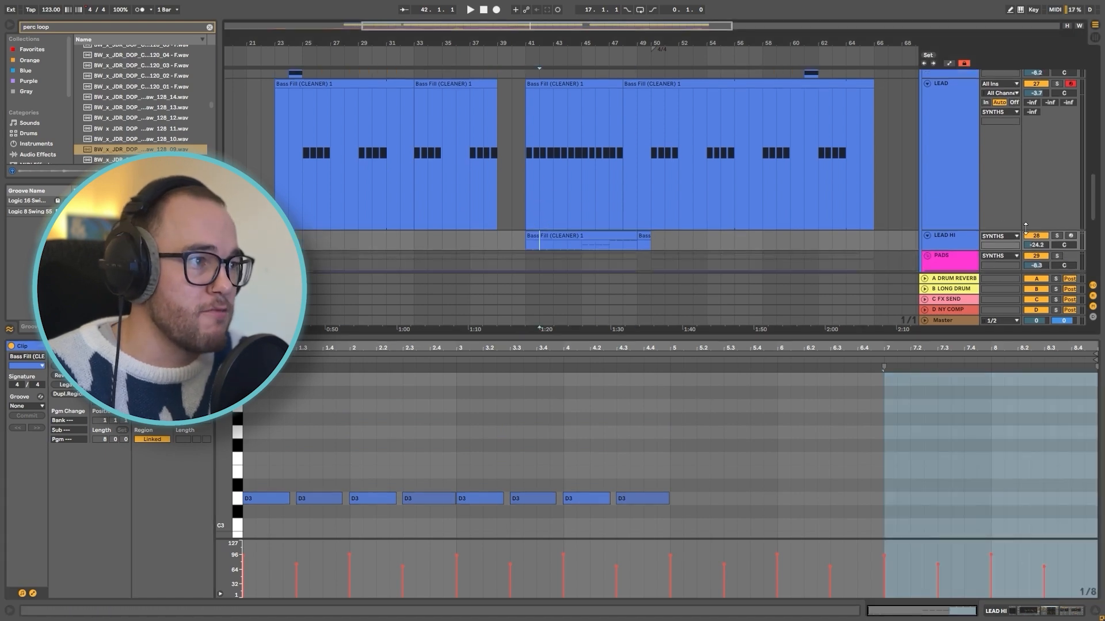
key(space)
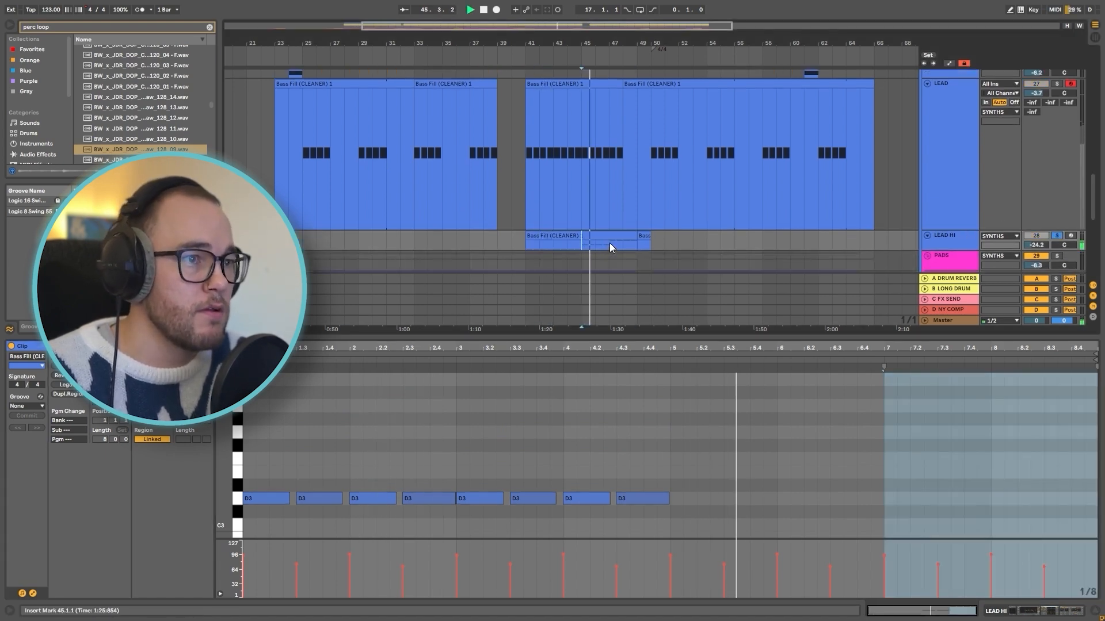
click(885, 460)
scroll(886, 449, up, 3)
scroll(889, 442, up, 5)
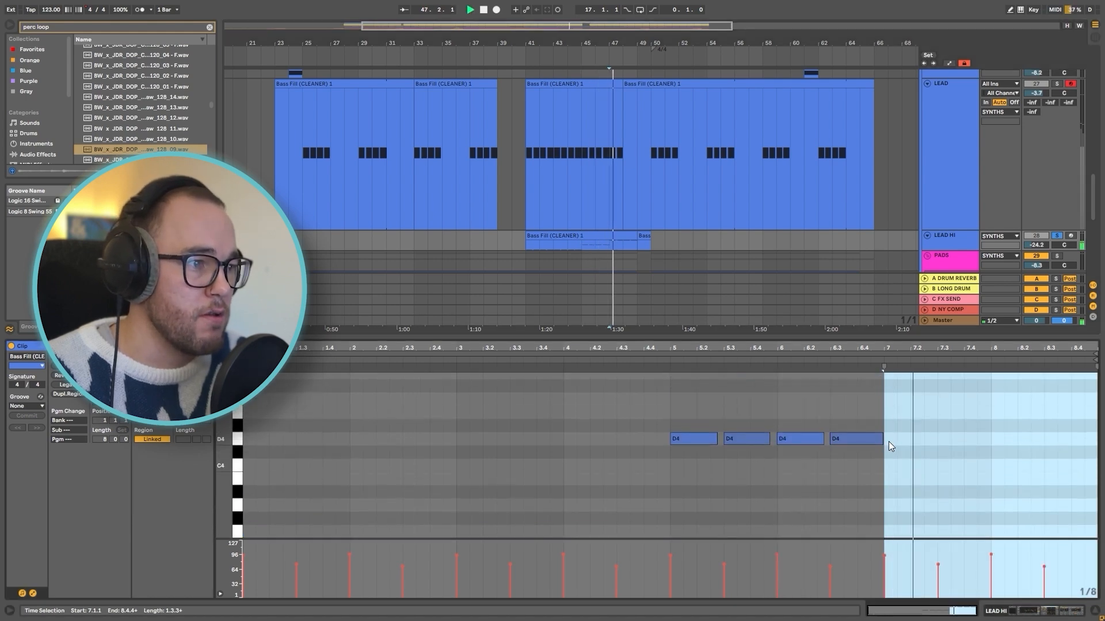
scroll(575, 172, down, 1)
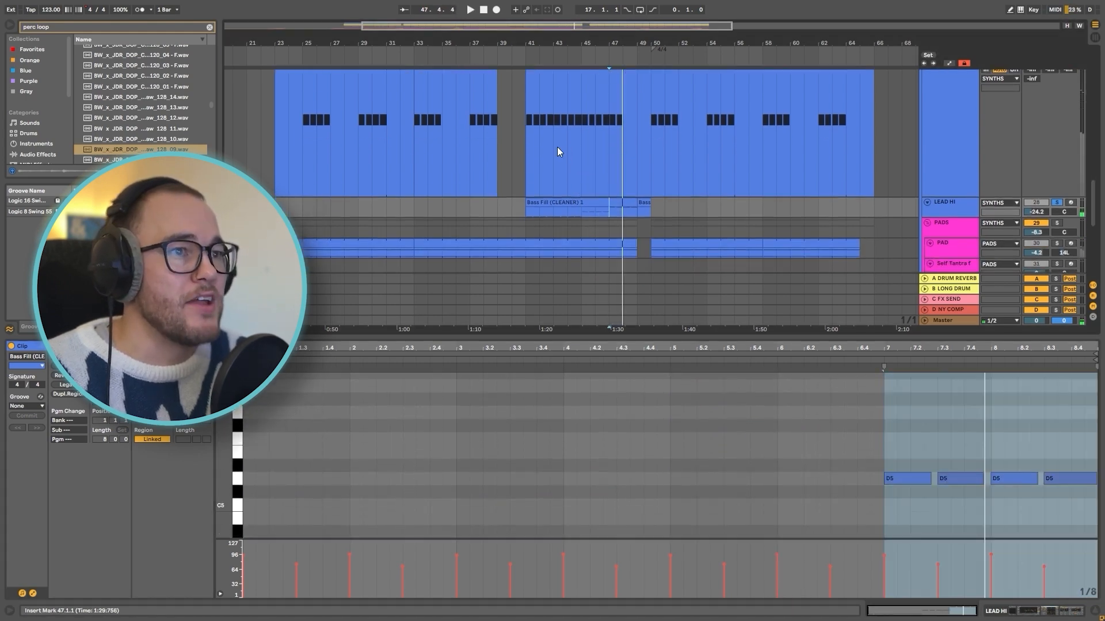
Play the LEAD and LEAD HI parts together in the full mix from bar 41, skipping ahead to bar 44
click(561, 148)
click(530, 166)
key(space)
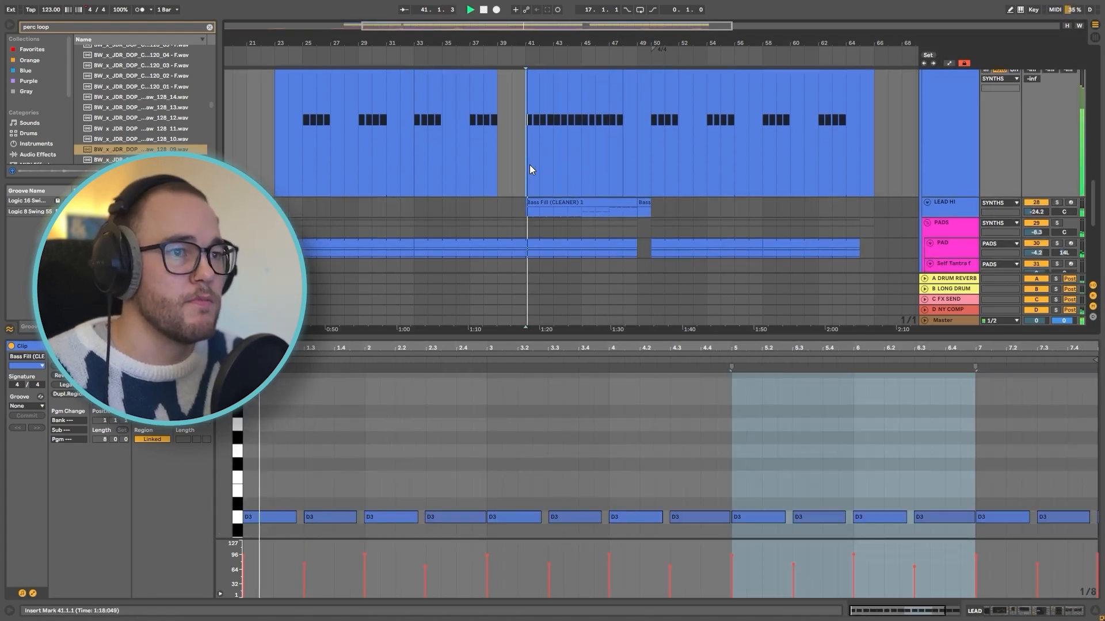
click(565, 150)
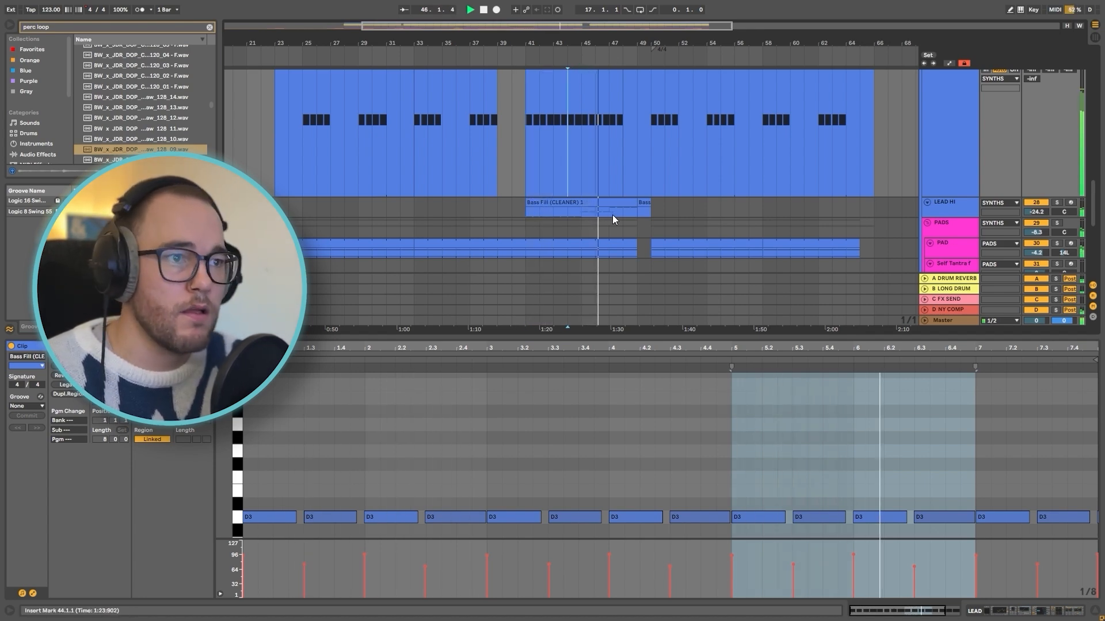
Raise the LEAD HI track's volume to -16.4 dB during playback
scroll(613, 216, down, 2)
drag(1036, 191, 1036, 175)
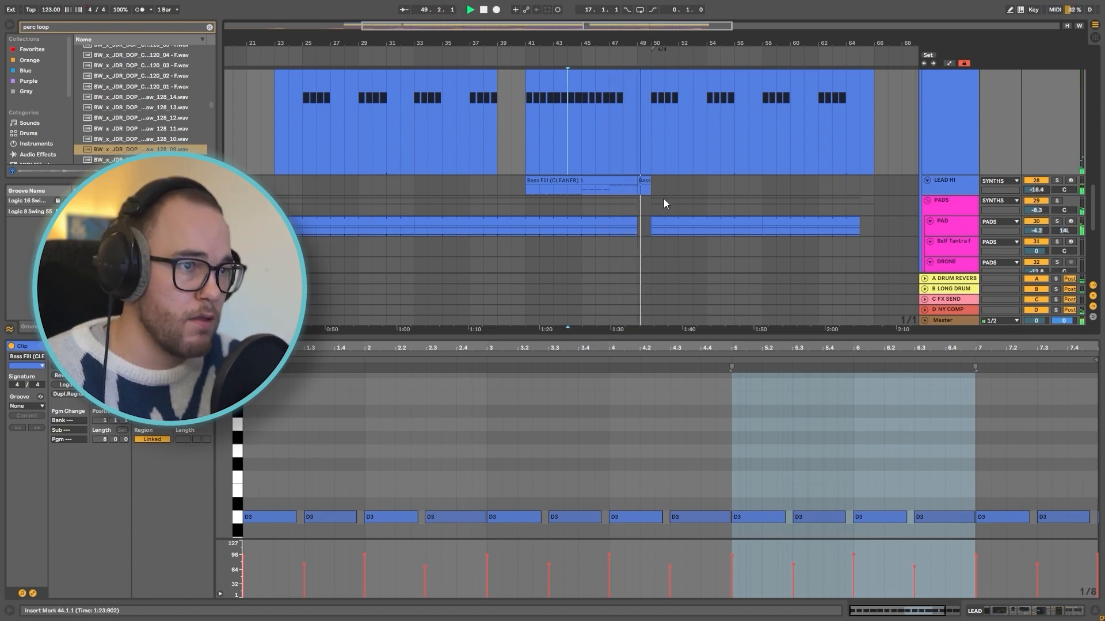
scroll(663, 200, down, 3)
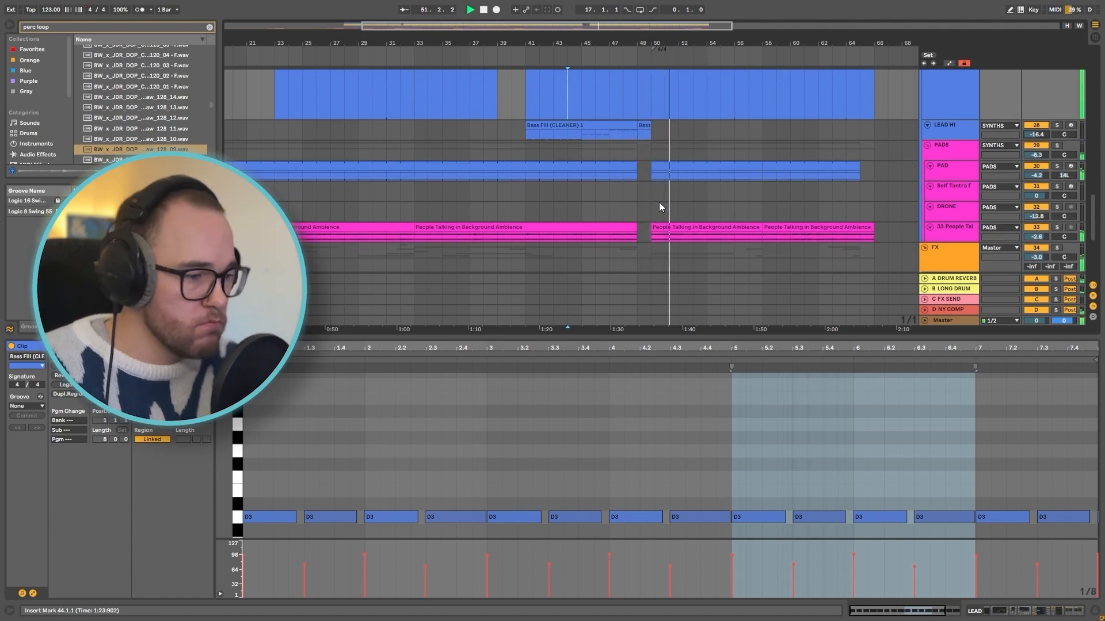
scroll(726, 163, up, 8)
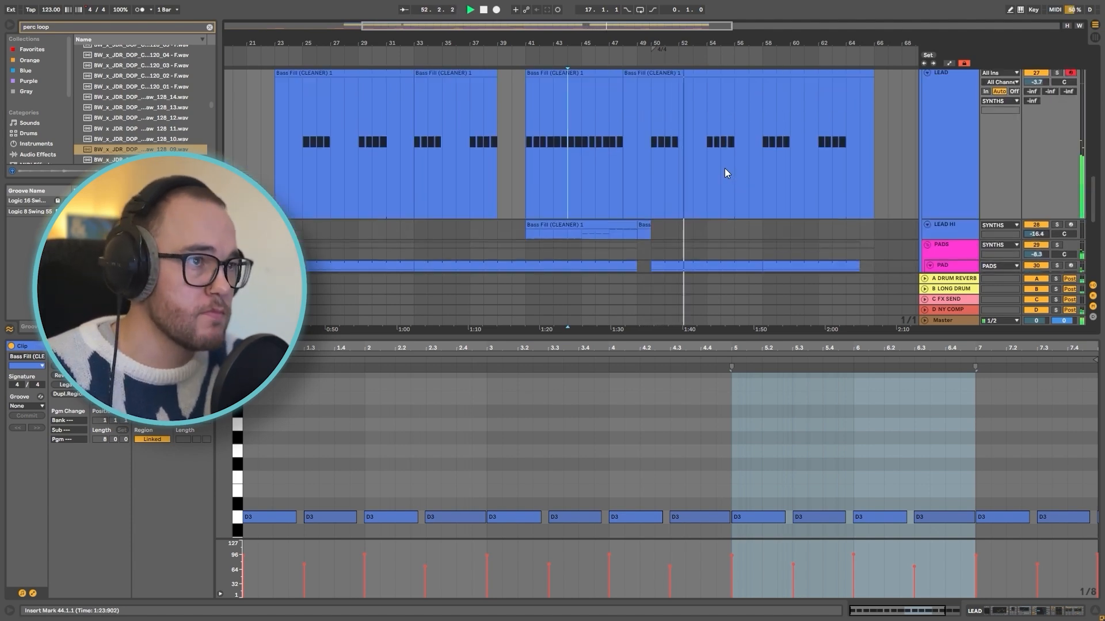
Select bars 17 to 33 on the PAD track and play the pad soloed
key(a)
click(952, 126)
click(940, 145)
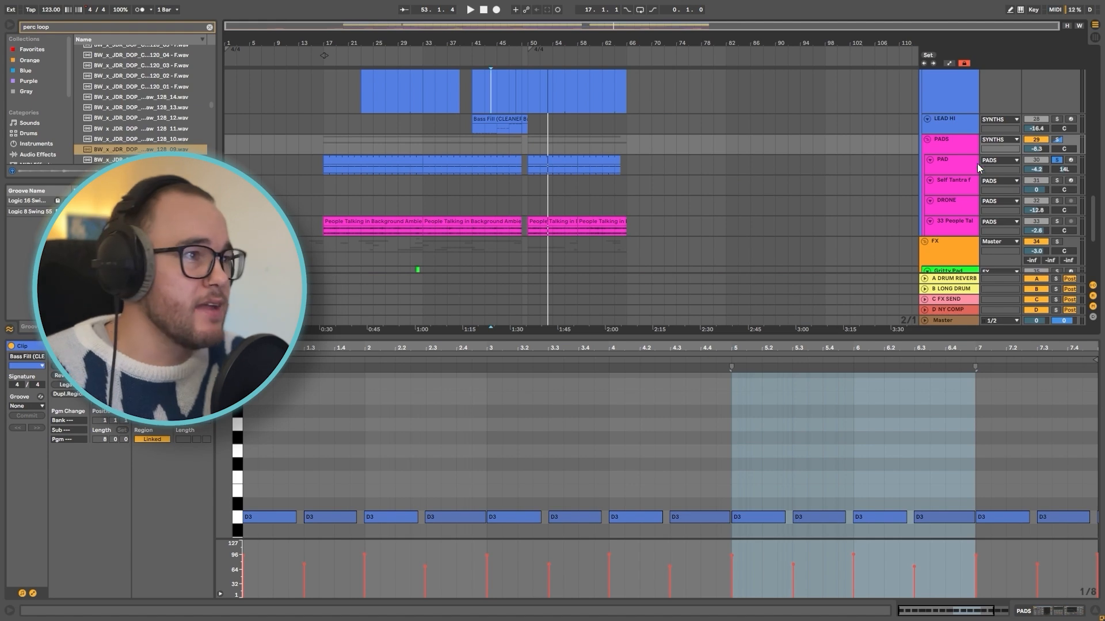
click(957, 161)
drag(325, 163, 422, 163)
key(space)
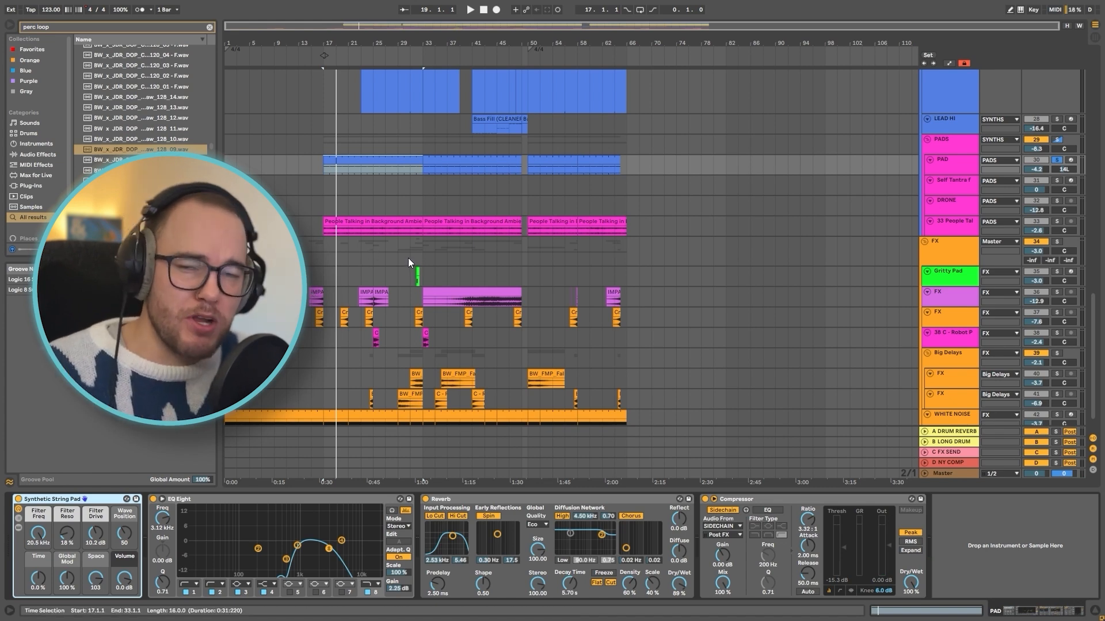
Enlarge the PAD track and examine the notes in its clip while the pad plays soloed from bar 17
click(383, 222)
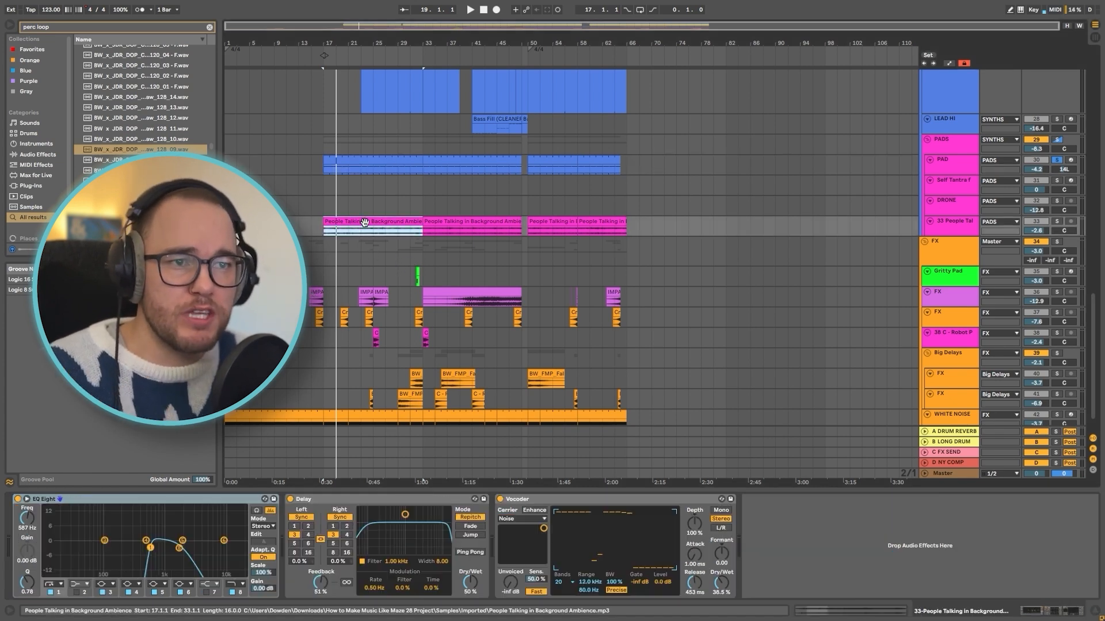
click(377, 171)
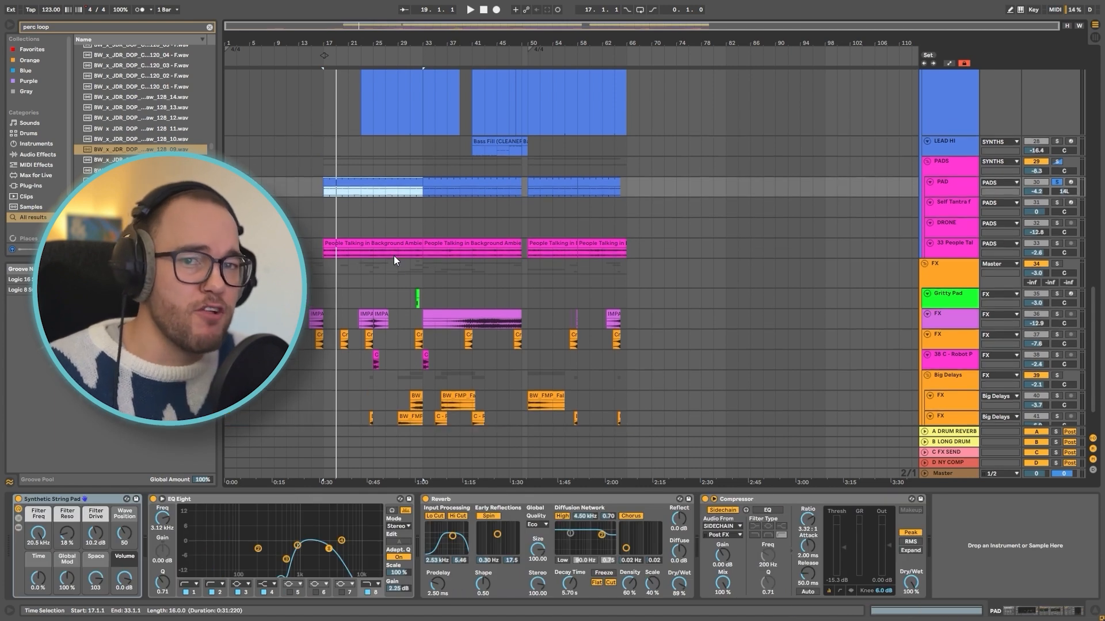
click(962, 216)
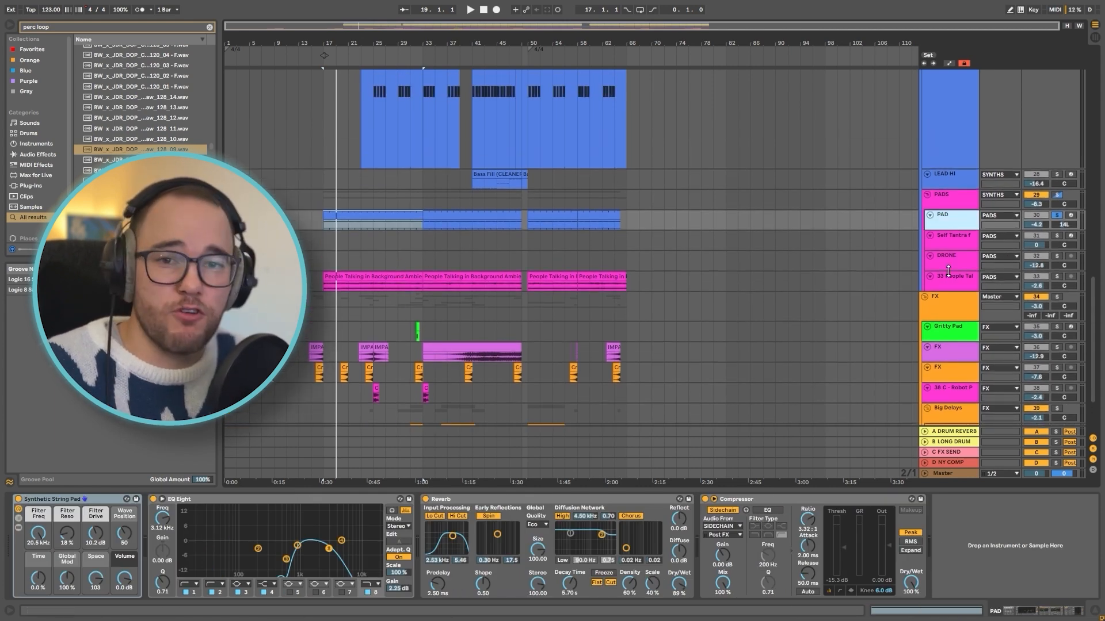
drag(953, 229, 952, 257)
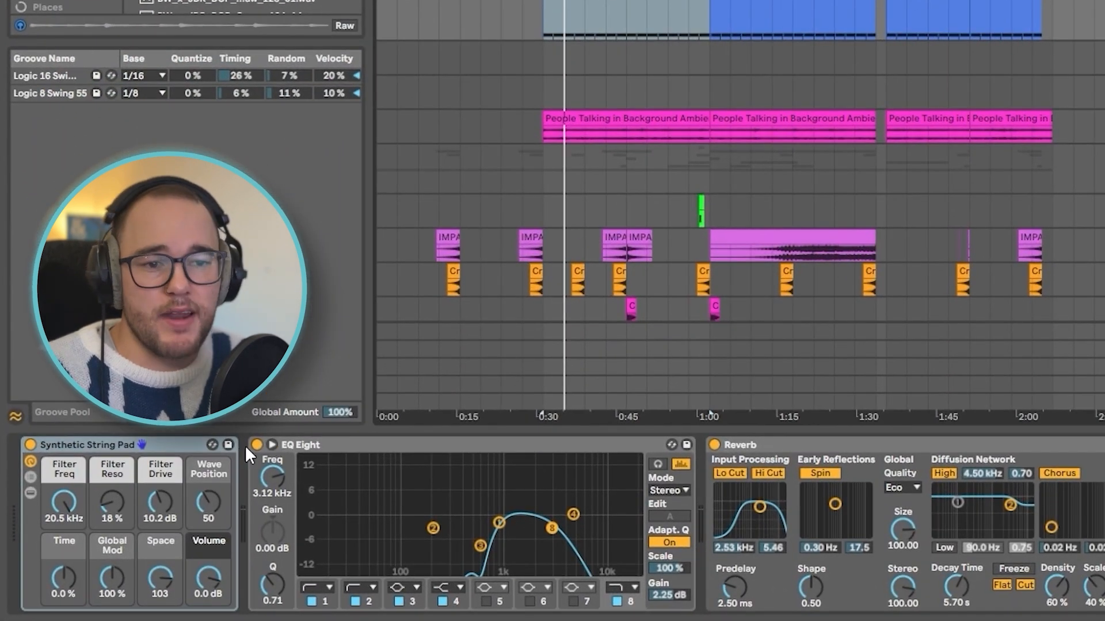
click(624, 129)
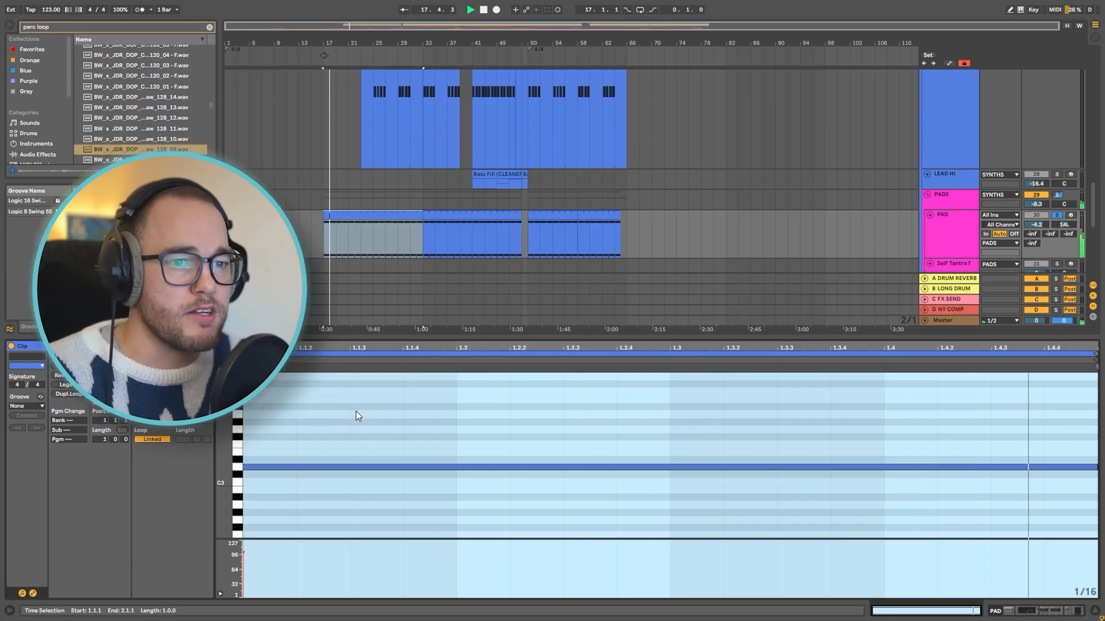
click(483, 355)
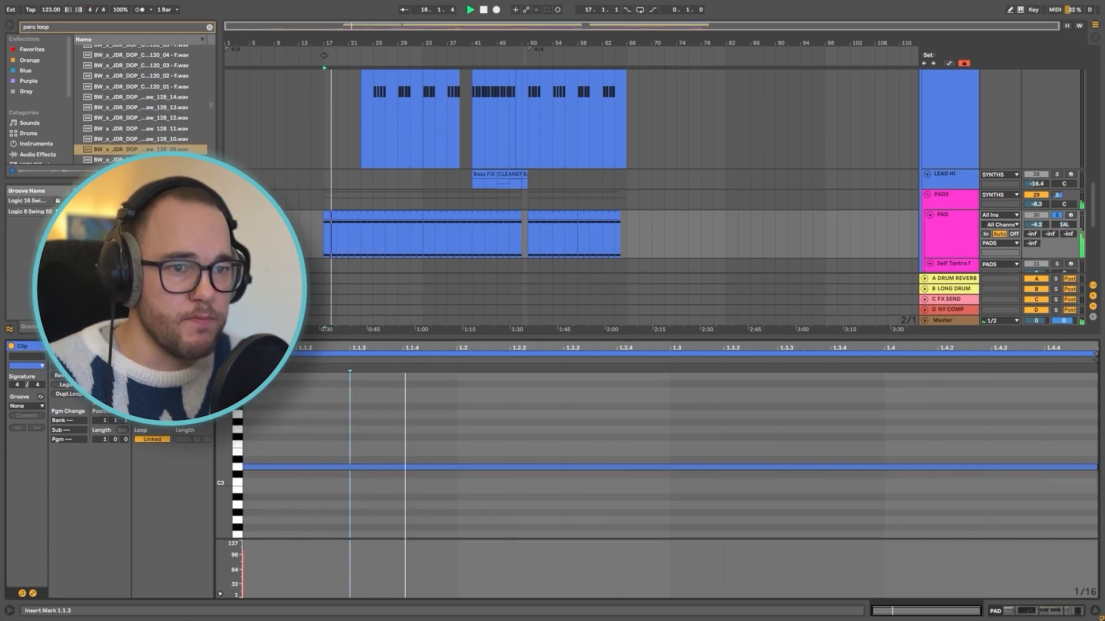
Return to the PAD track's device chain and audition the pad with EQ Eight bypassed and switched back on
double_click(926, 250)
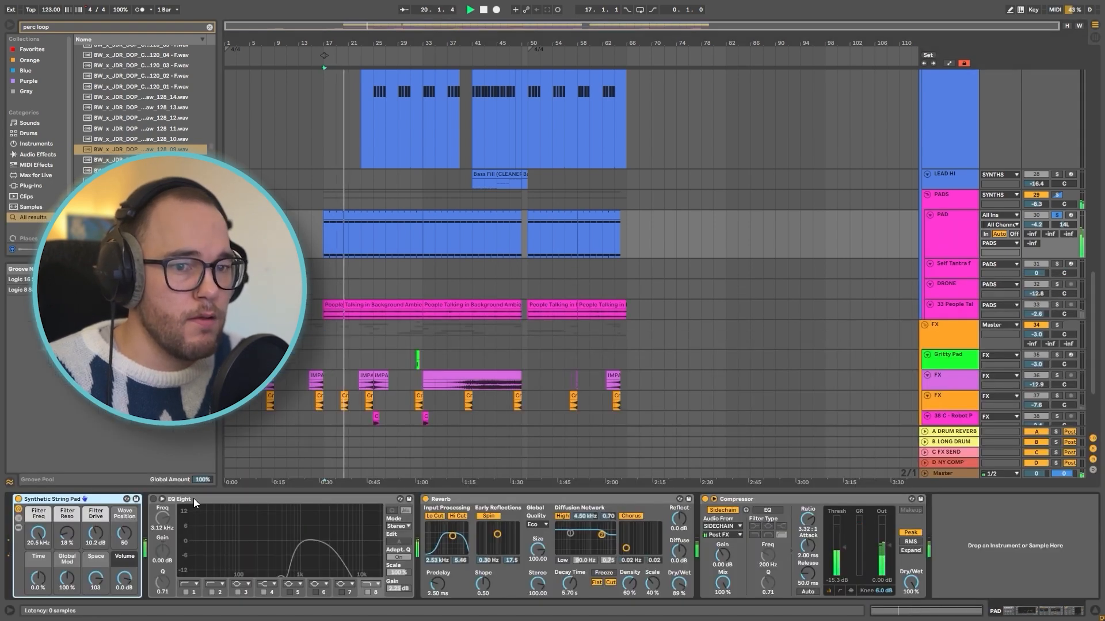
click(153, 499)
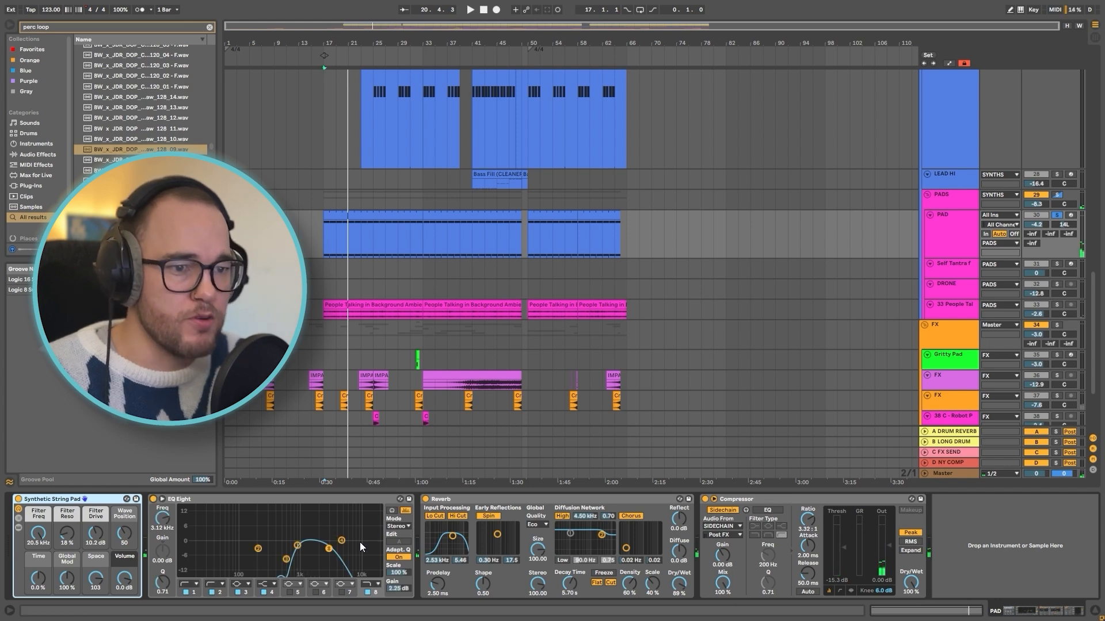
key(space)
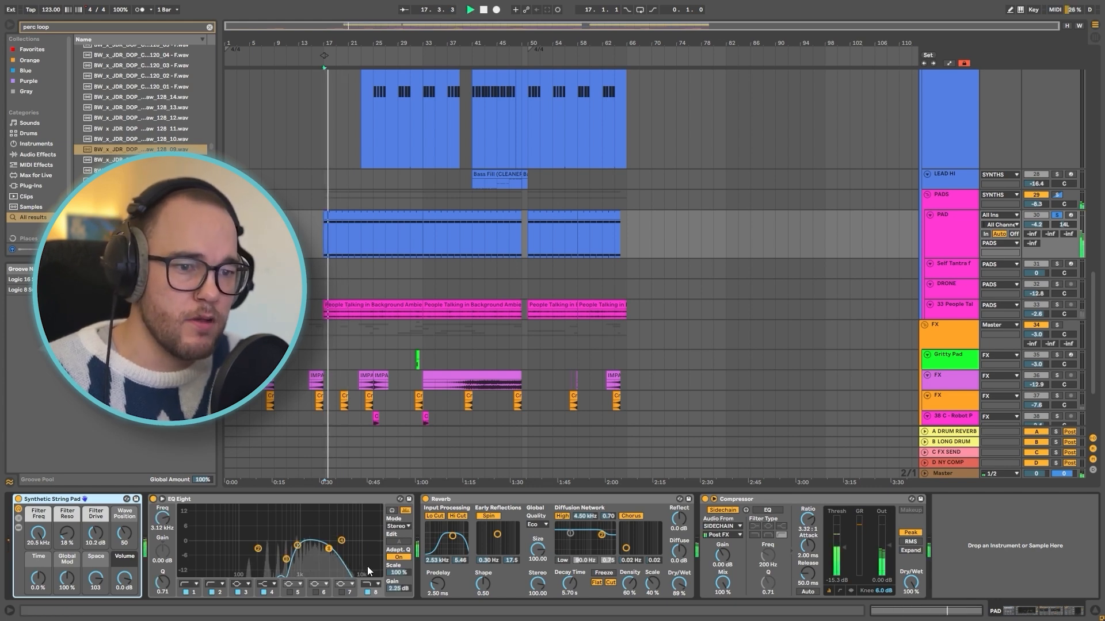
key(space)
drag(334, 549, 380, 556)
key(space)
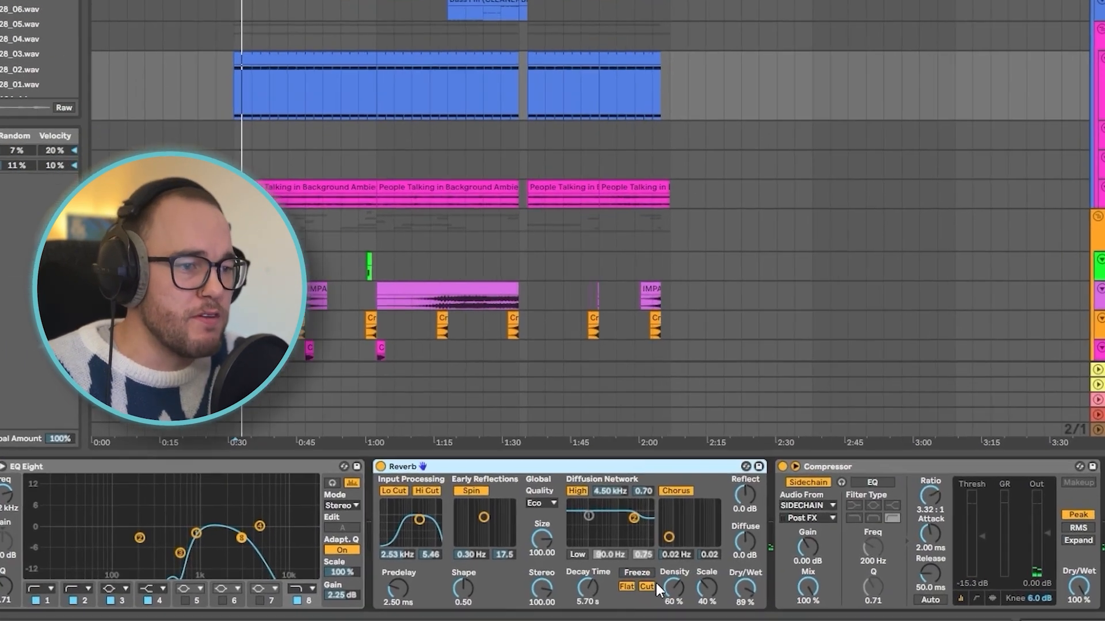
Audition the pad with Reverb, EQ Eight and the sidechain Compressor bypassed, switching each one back on
click(676, 592)
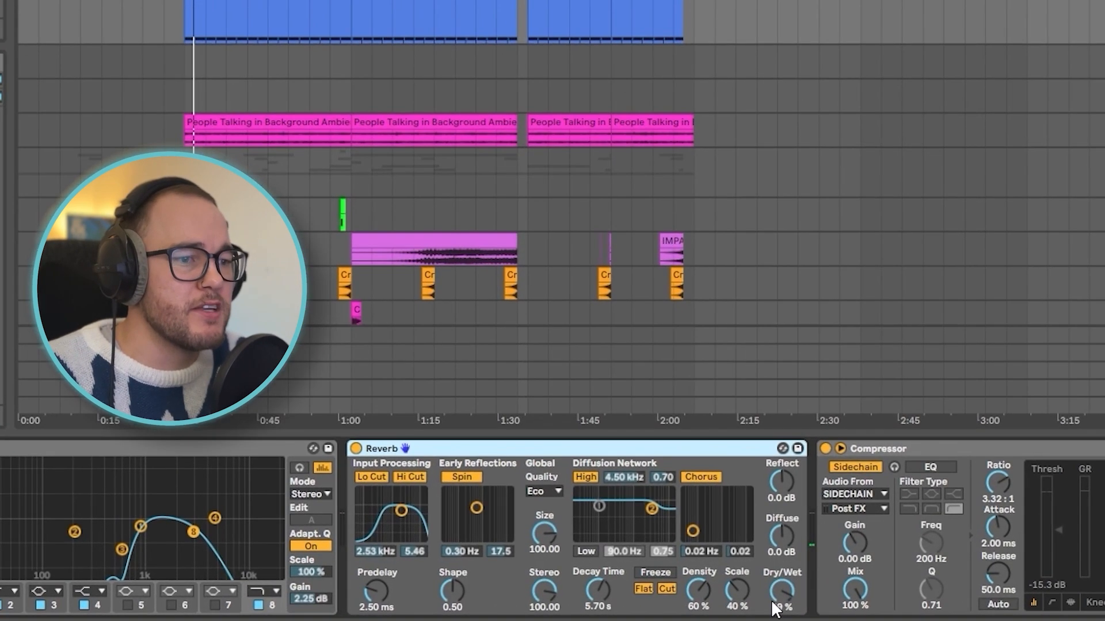
click(357, 448)
key(space)
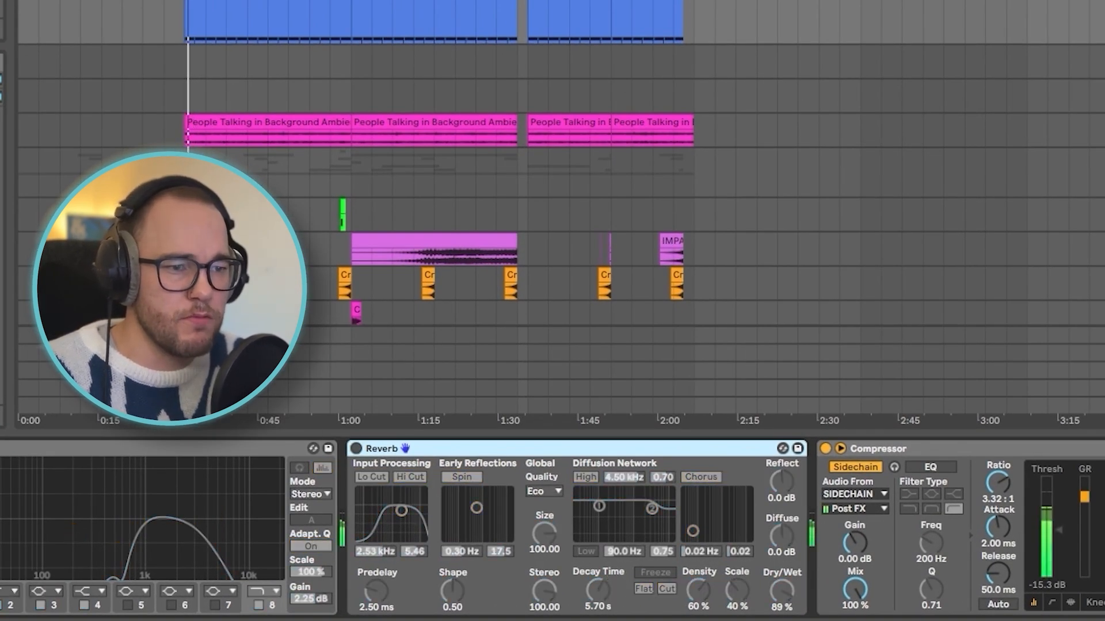
click(0, 448)
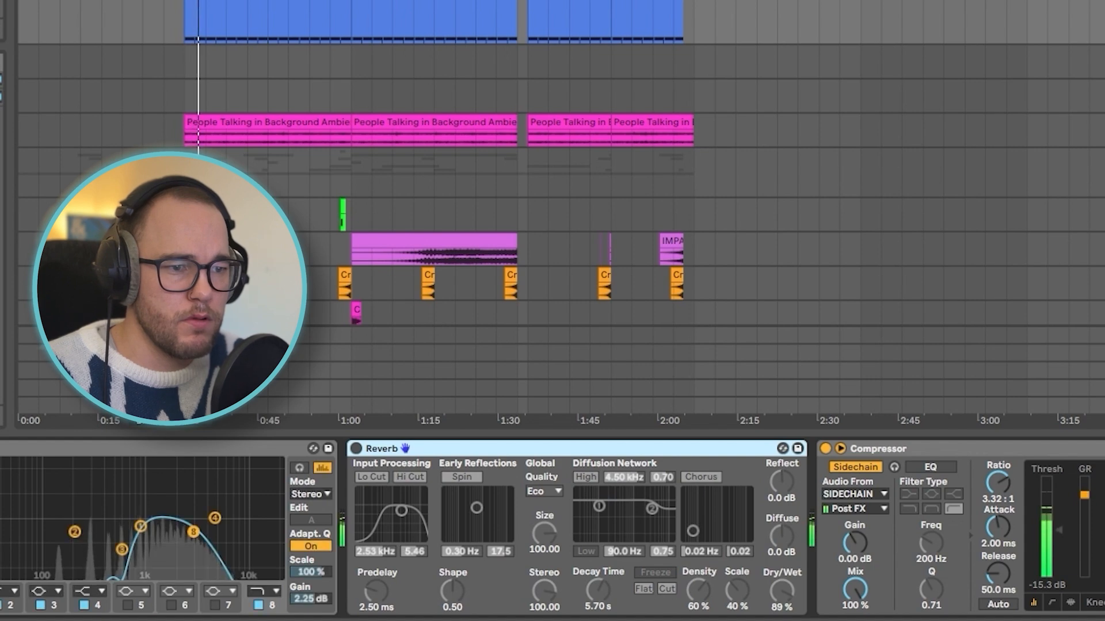
click(358, 449)
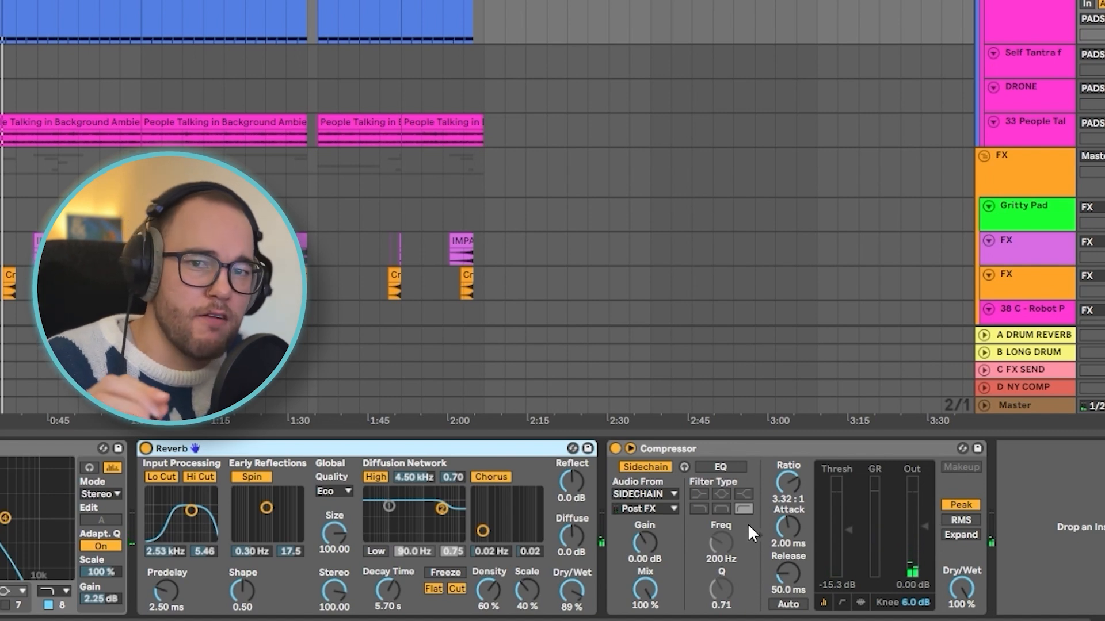
click(616, 448)
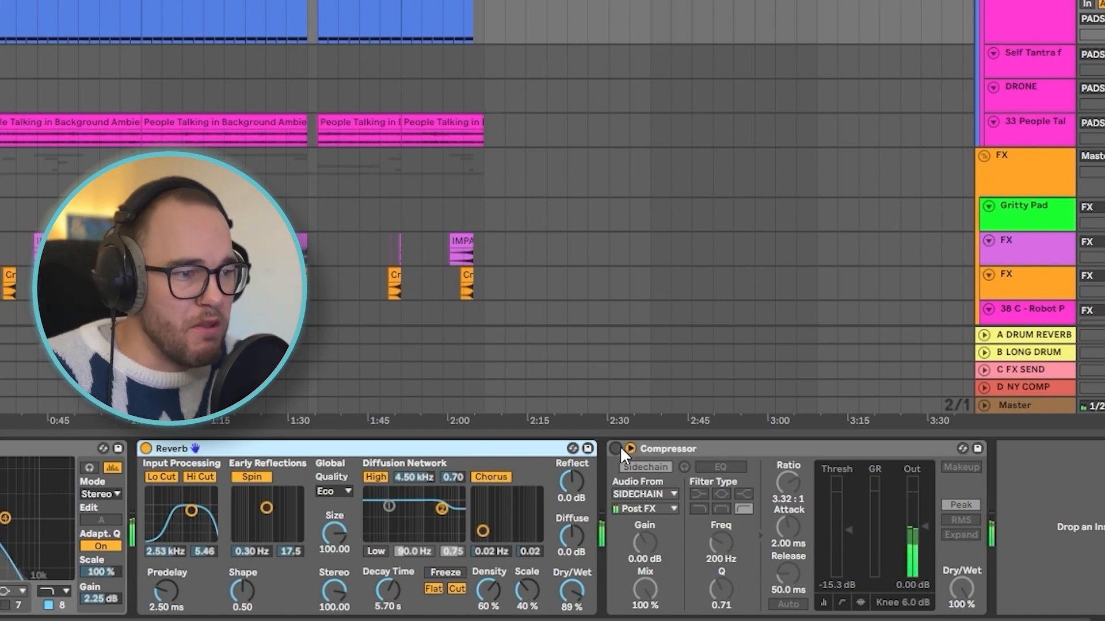
click(616, 448)
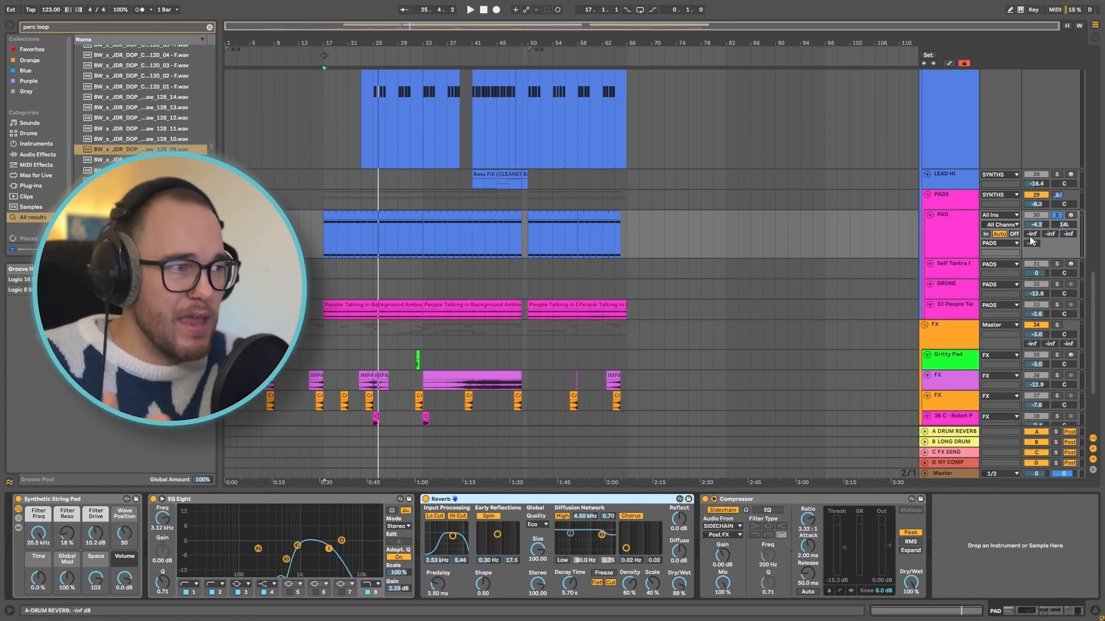
Arm the Self Tantra fun track and open the Tantra effect at the end of its device chain
scroll(1095, 278, down, 1)
click(875, 253)
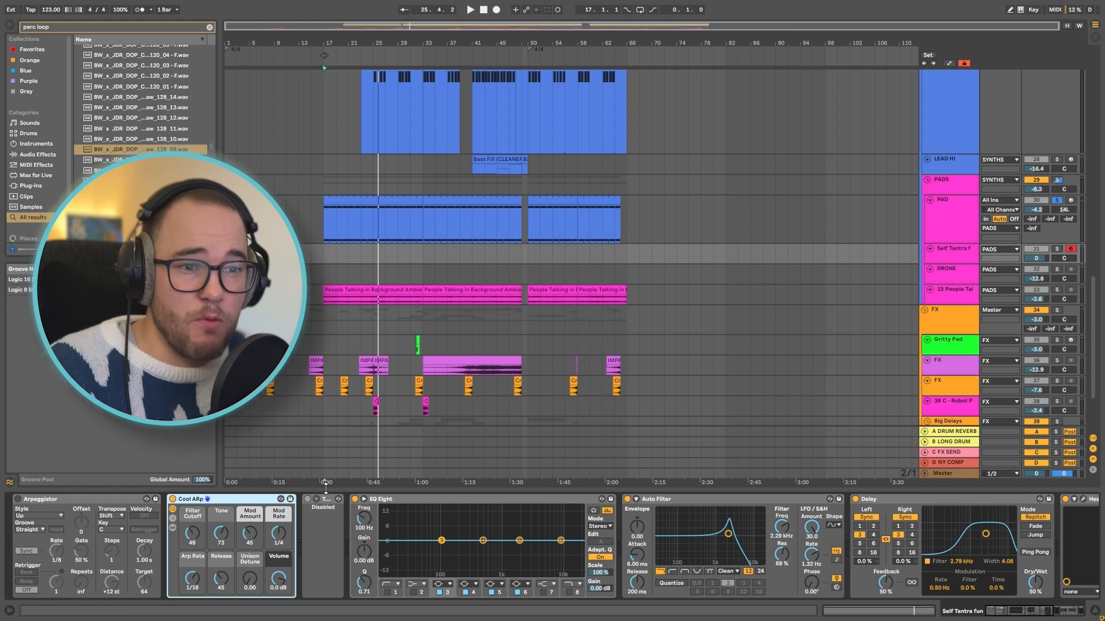
drag(329, 505, 1064, 524)
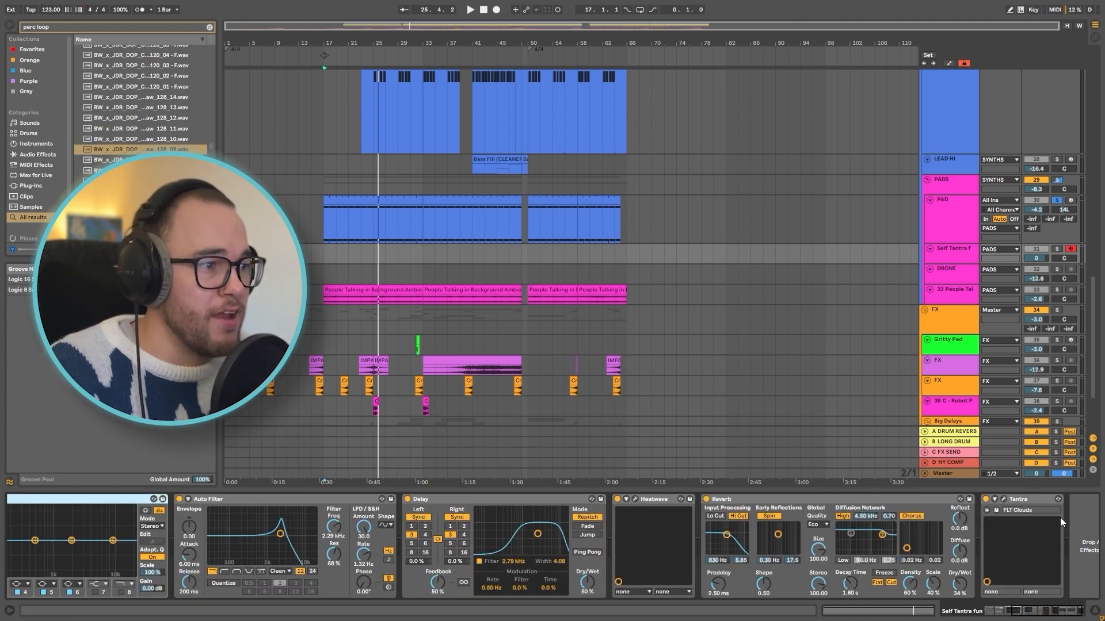
click(1004, 499)
drag(401, 65, 608, 63)
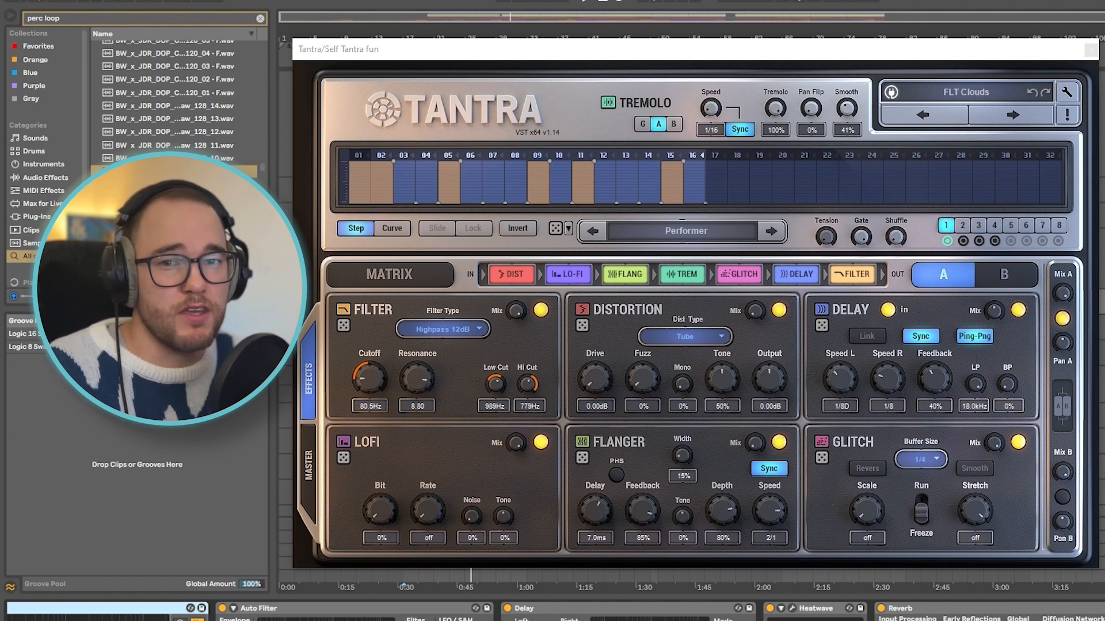
Step Tantra's preset through FLT Ghosts to FLT Whispers and close the plug-in window
scroll(552, 611, left, 5)
scroll(552, 611, right, 5)
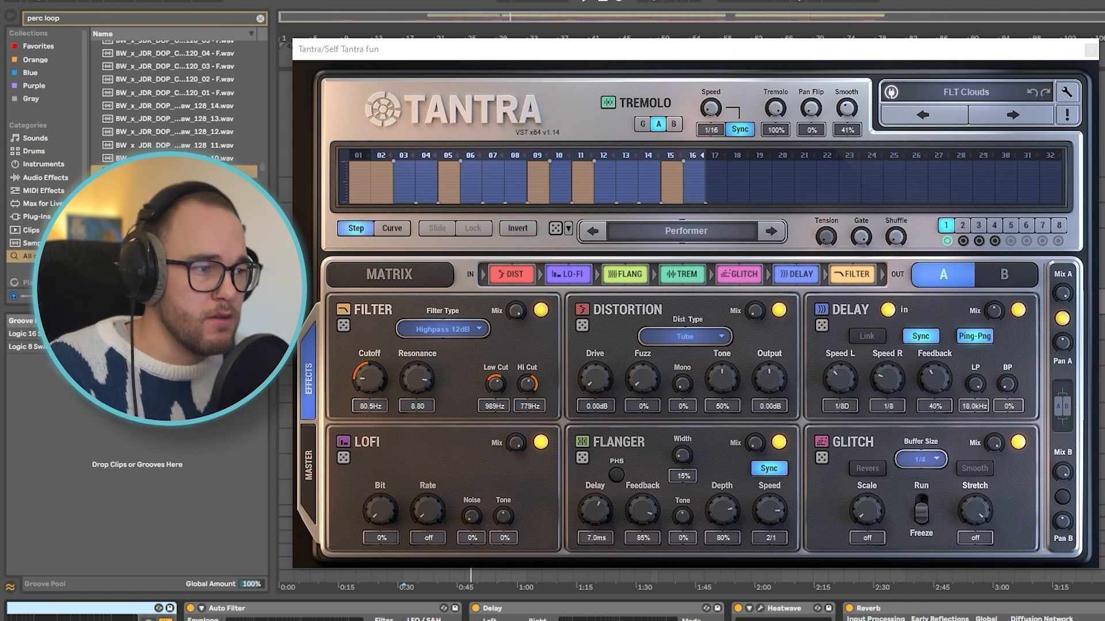
click(995, 114)
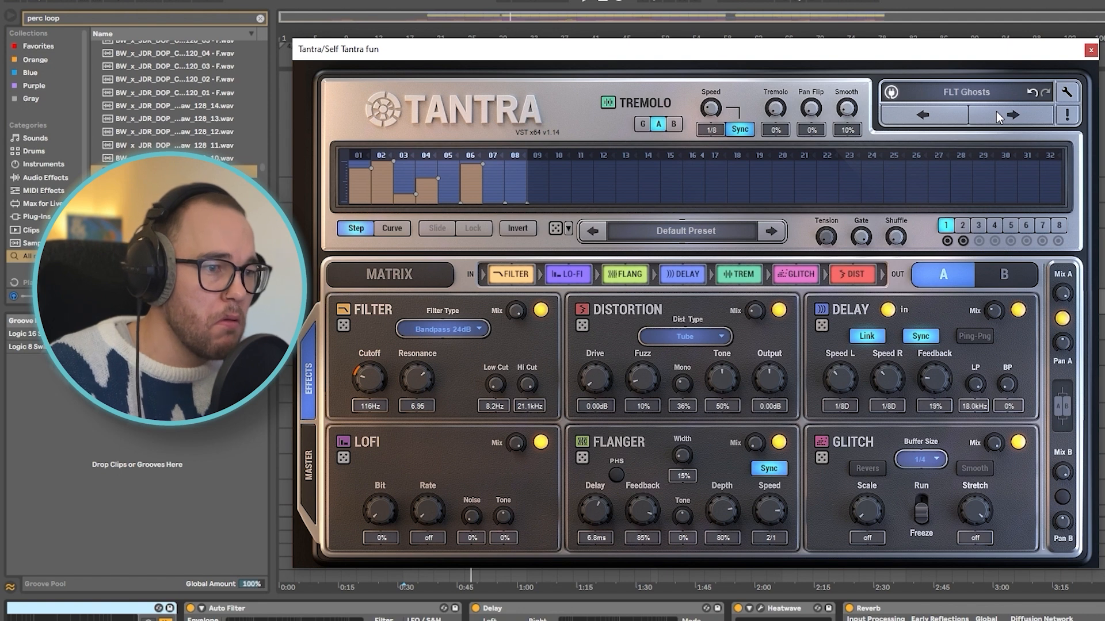
click(989, 115)
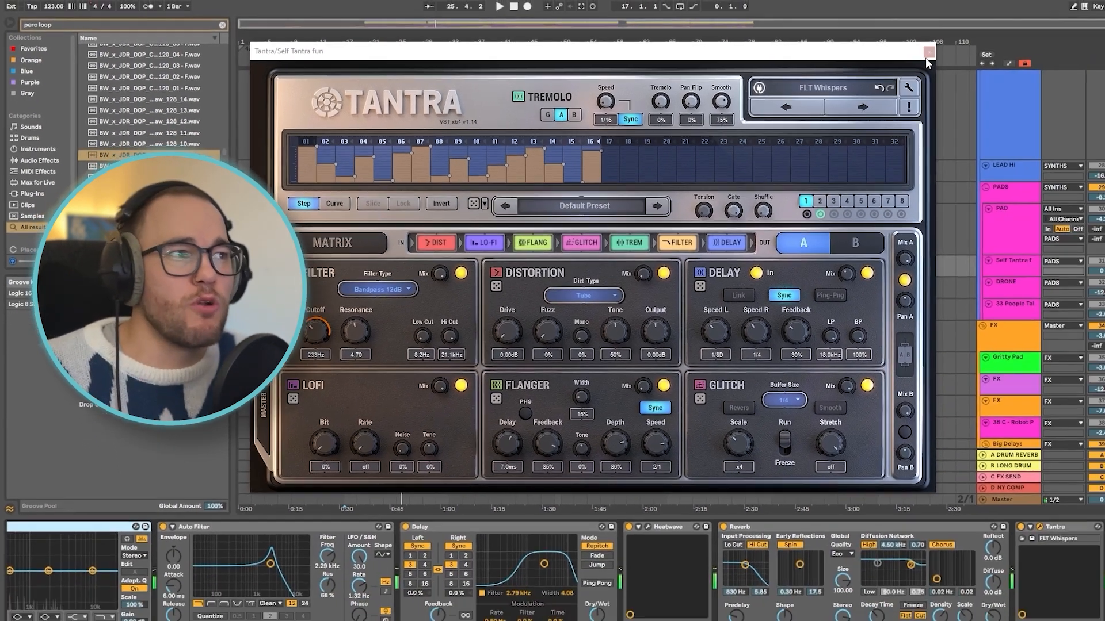
click(1091, 50)
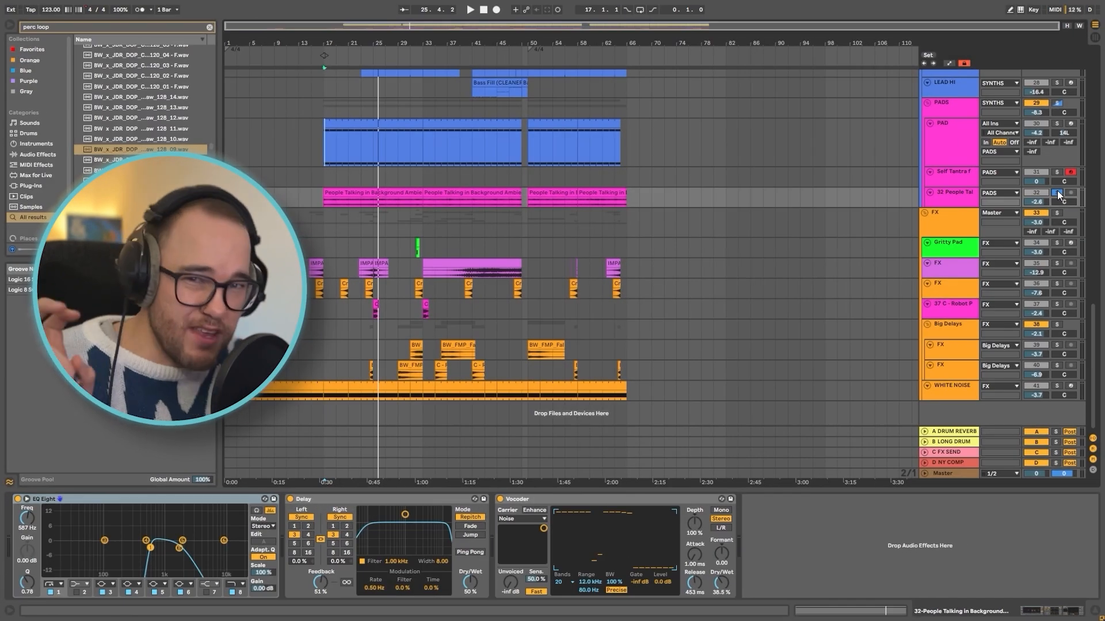
Select the first People Talking clip and play its soloed track from bar 17
click(949, 202)
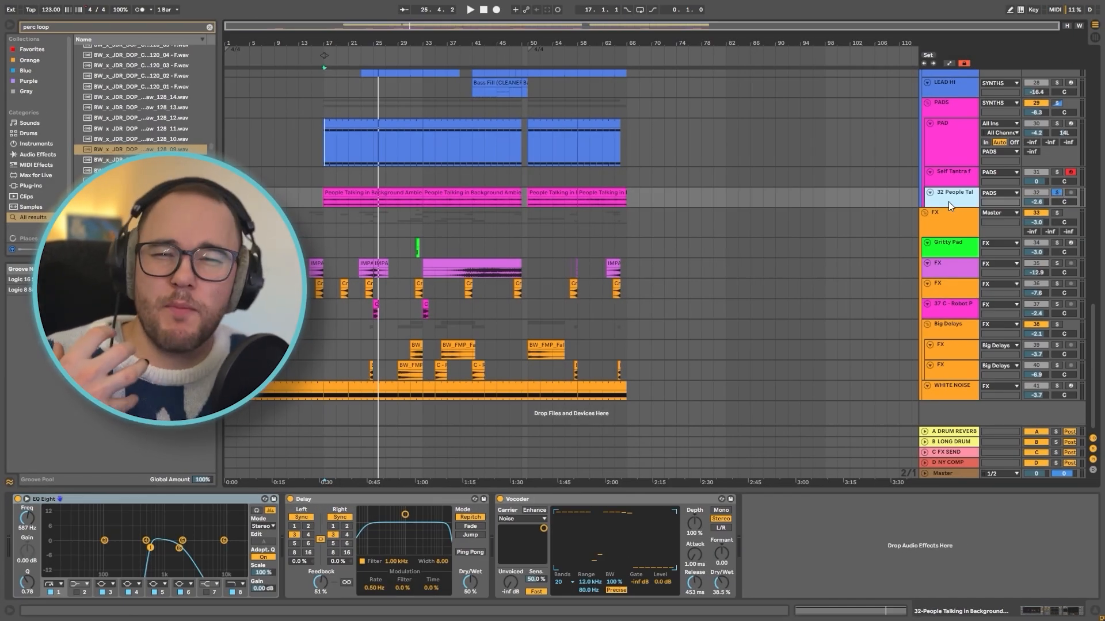
drag(968, 202, 954, 213)
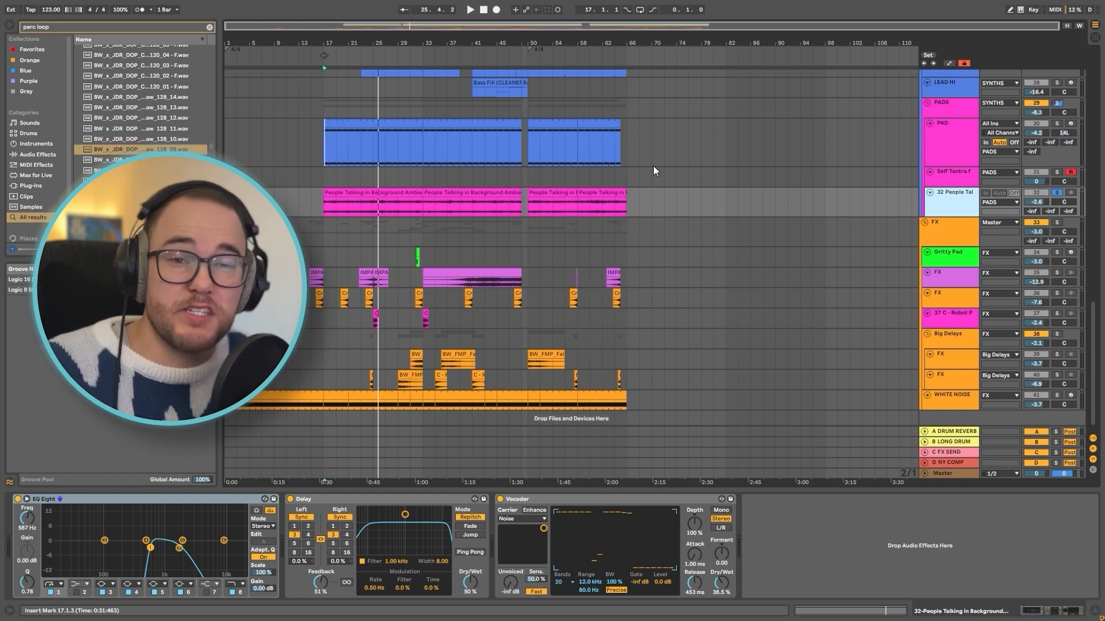
click(328, 193)
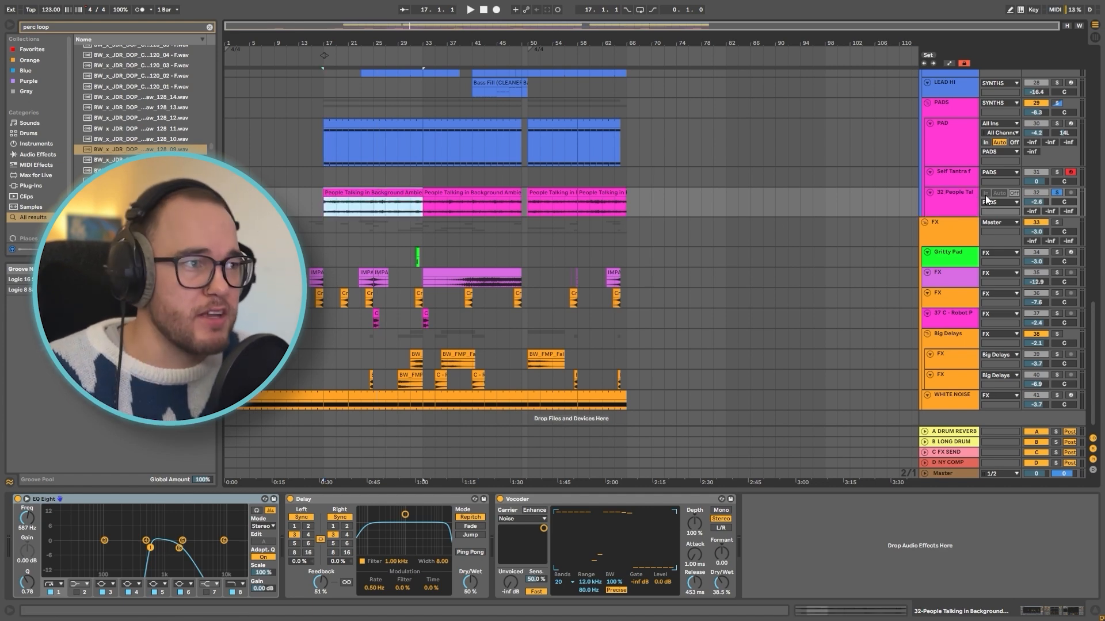
click(926, 201)
key(space)
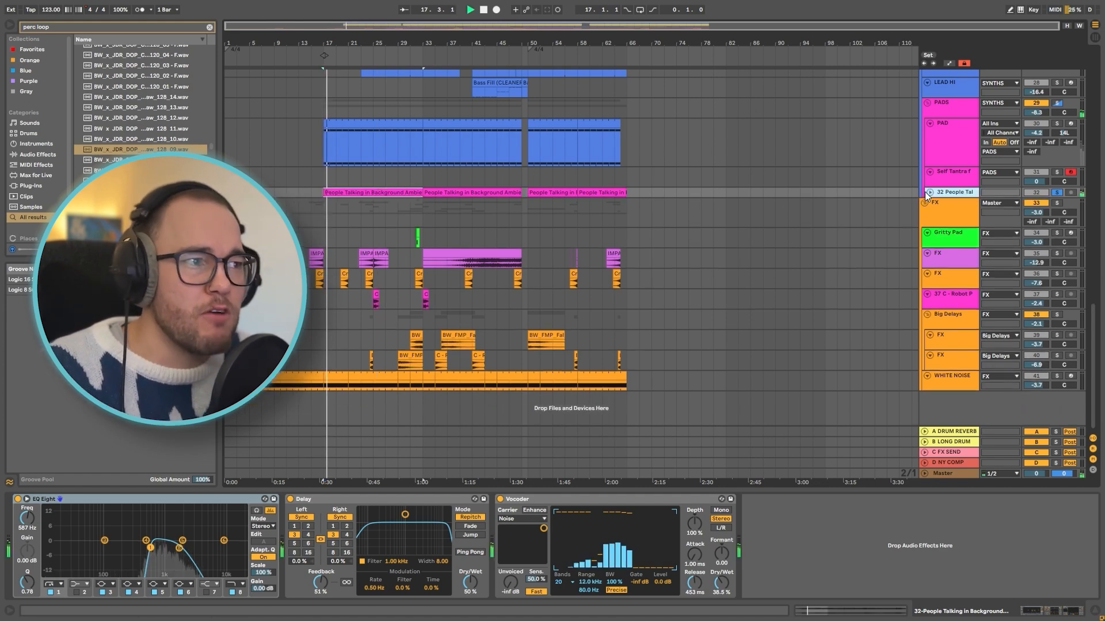
Show the automation lanes and bring up EQ Eight's Output Gain automation on the People Talking track
key(a)
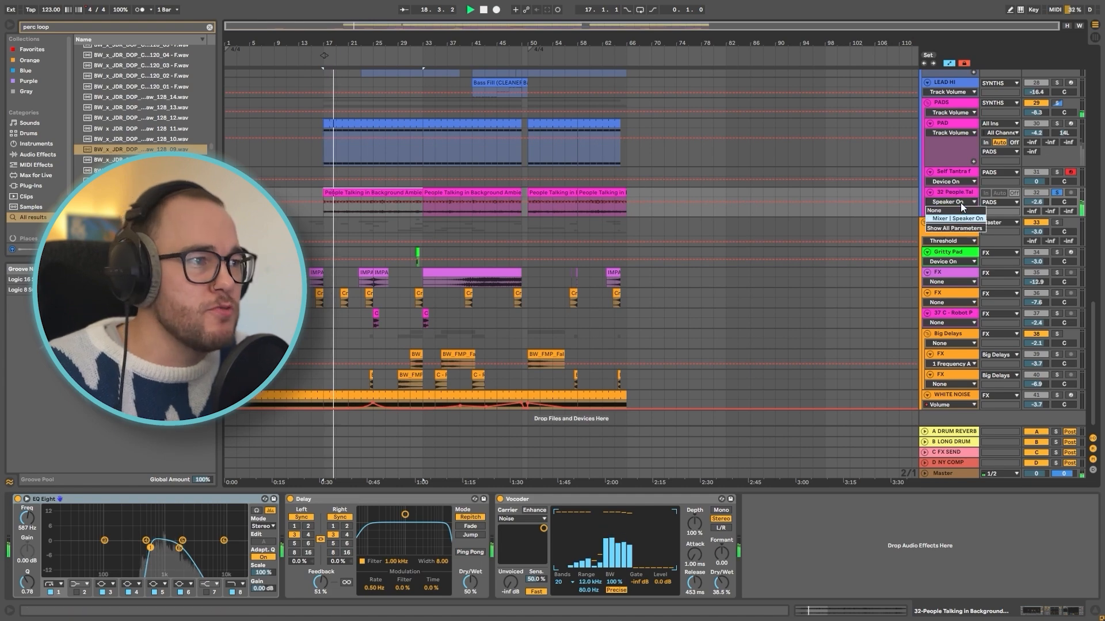
double_click(960, 196)
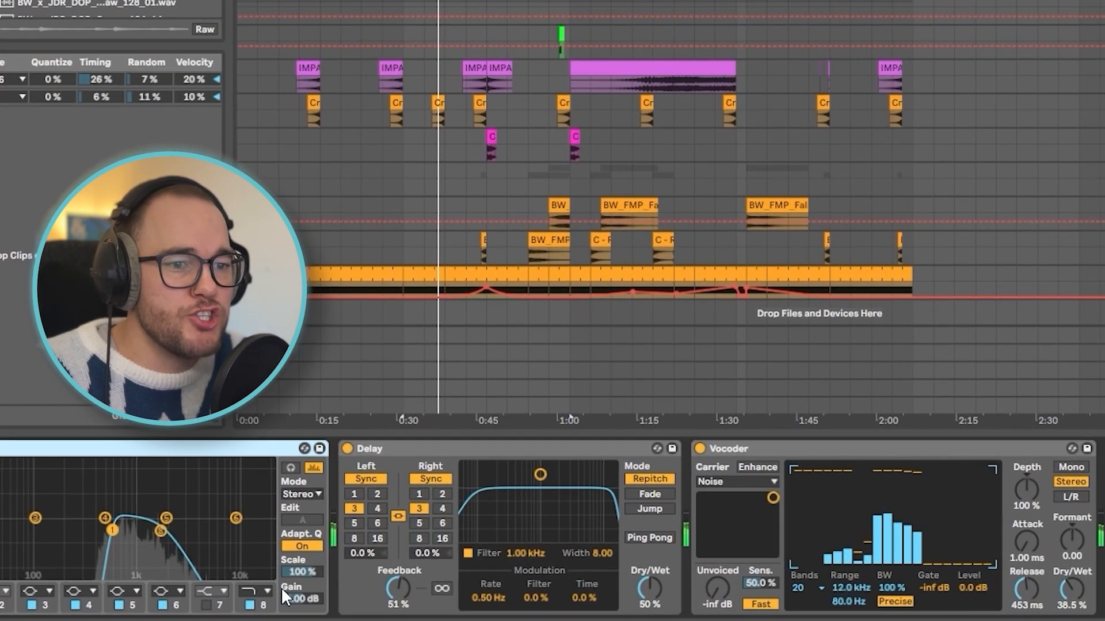
right_click(255, 587)
click(279, 543)
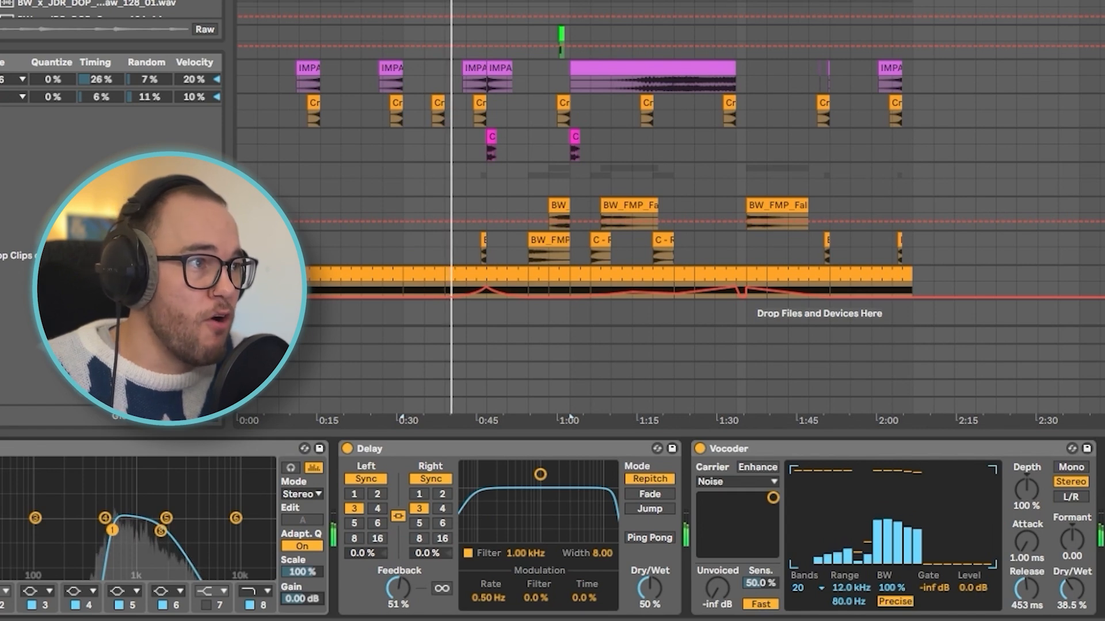
Enlarge the People Talking track and draw wavy rising and falling Output Gain automation across its clips from bar 17 onward
scroll(670, 165, up, 3)
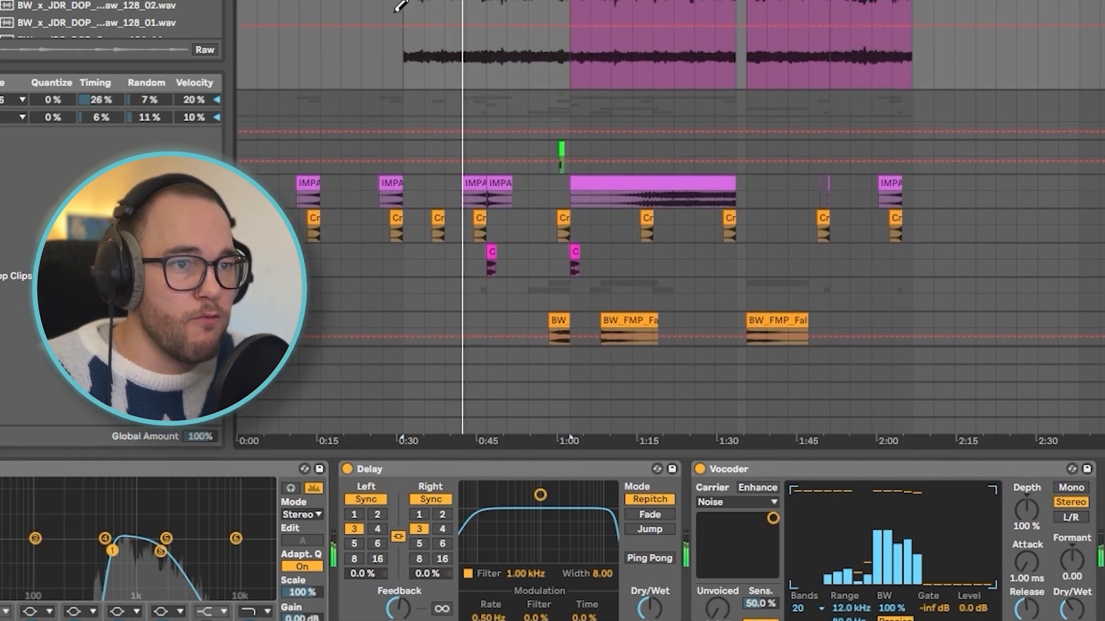
drag(401, 2, 408, 5)
mouse_move(529, 195)
mouse_down()
mouse_move(678, 124)
mouse_move(803, 112)
mouse_move(920, 172)
mouse_up()
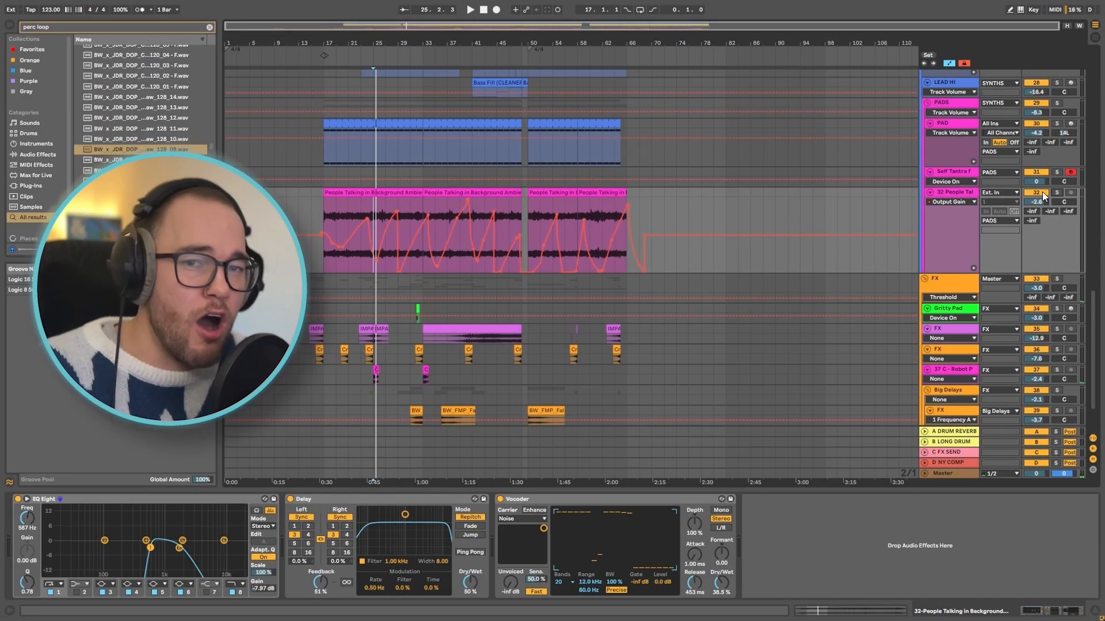
Play the People Talking track in the full mix and raise its volume to 2.7 dB
key(space)
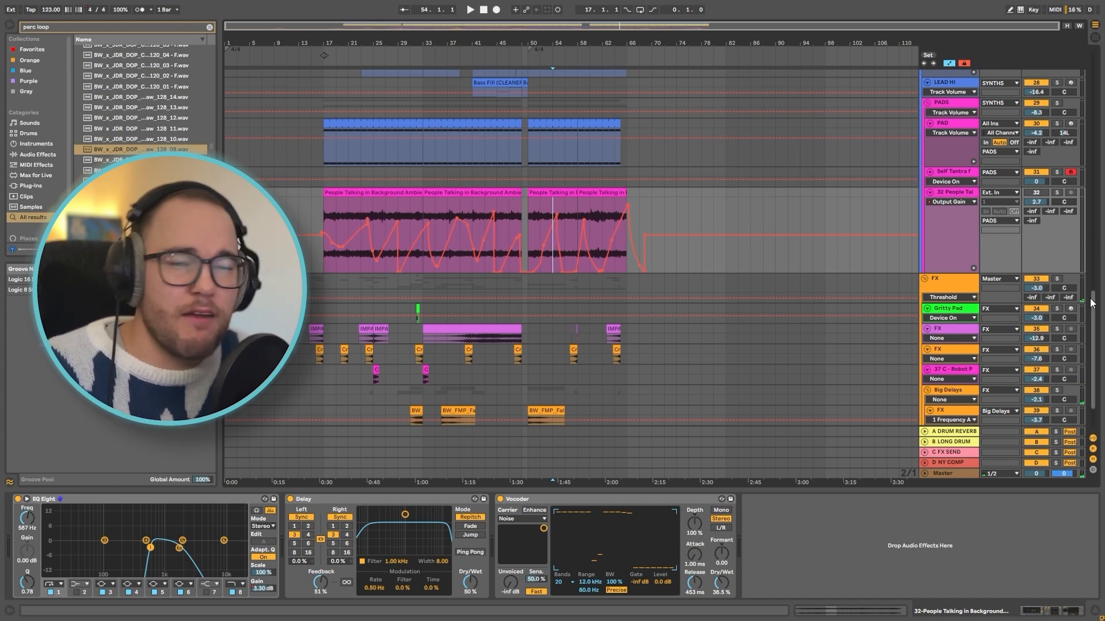
scroll(1088, 338, down, 3)
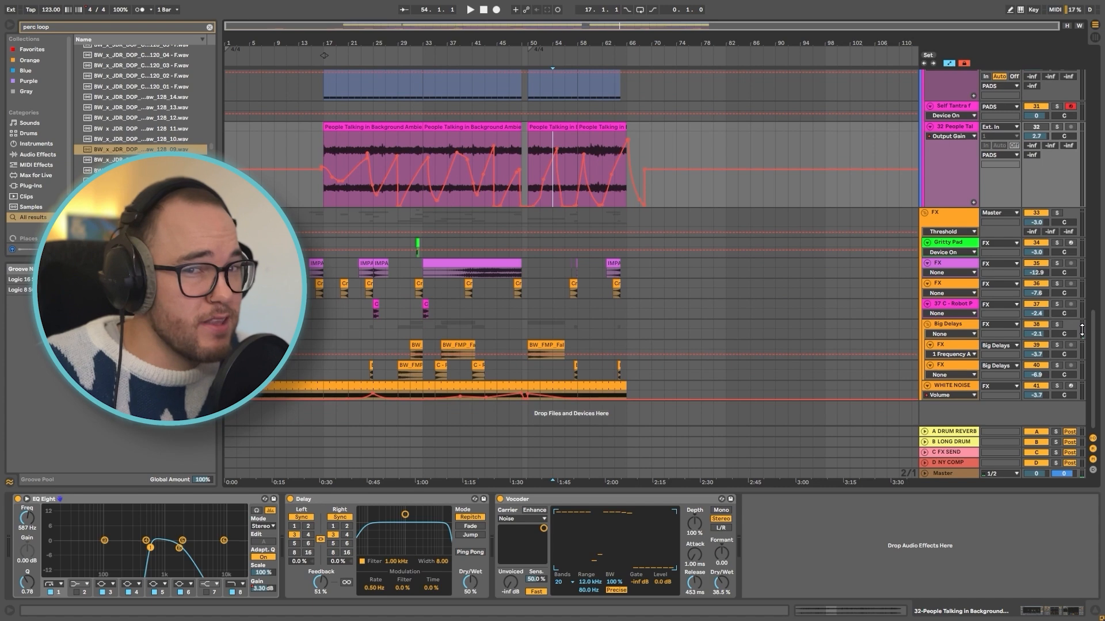